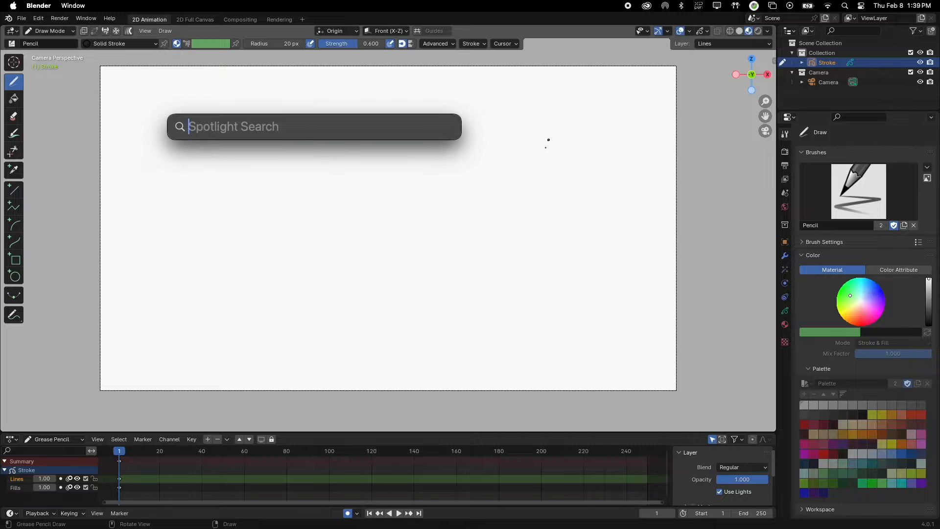
Find the PenTablet application through a system search for "pentab" and open it.
type("xp")
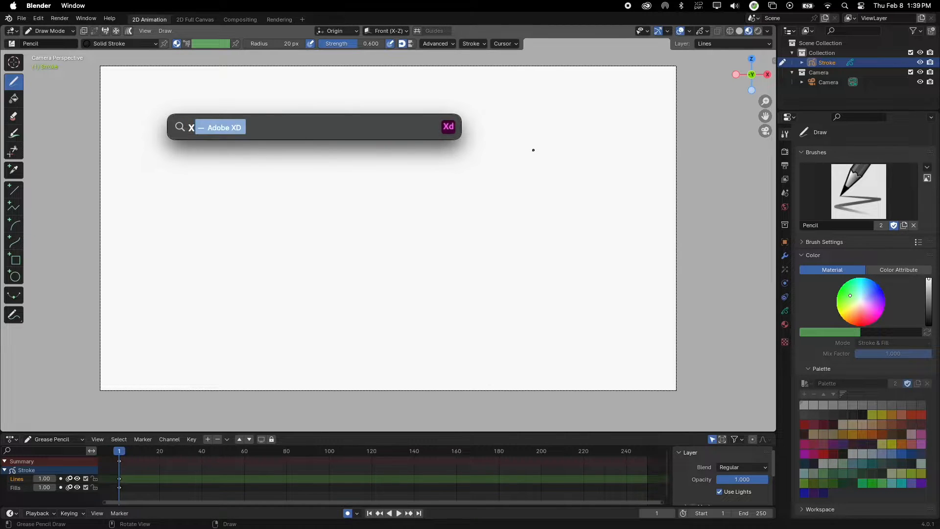
key("BackSpace")
key("BackSpace")
type("p")
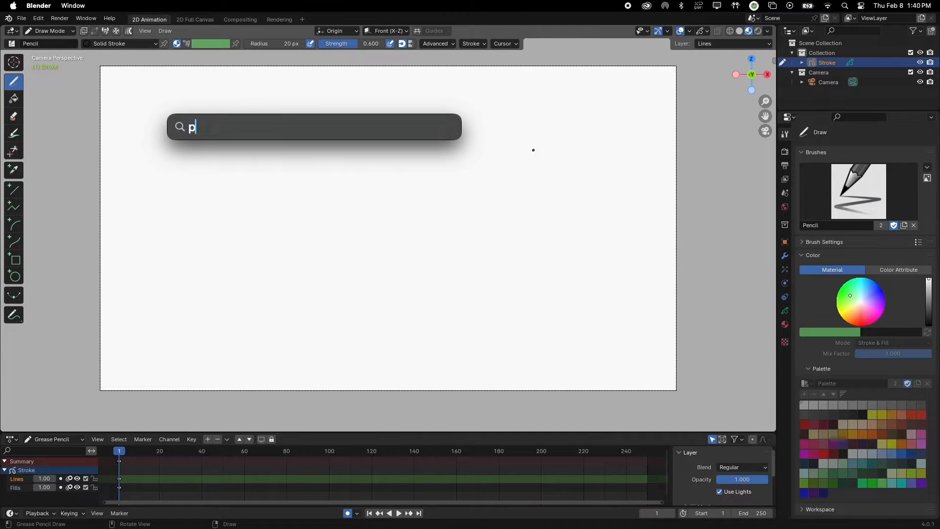
type("entab")
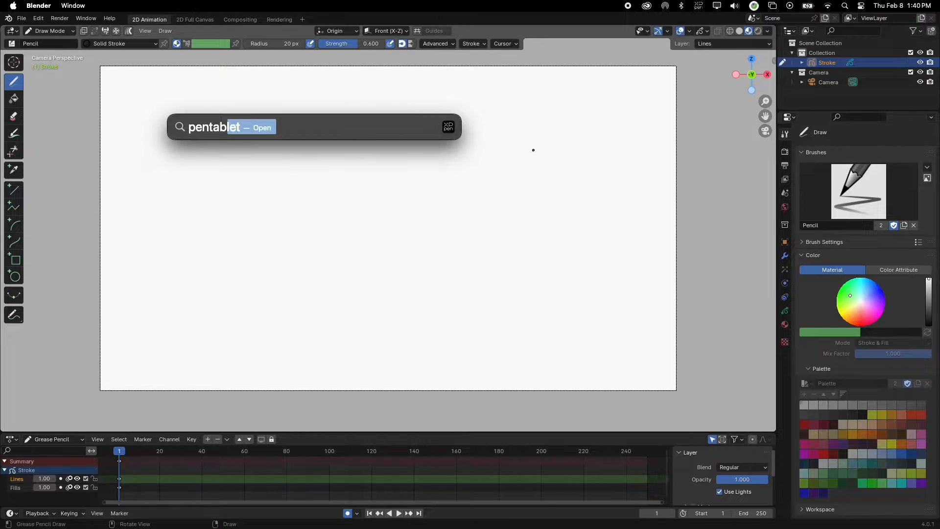
key("Return")
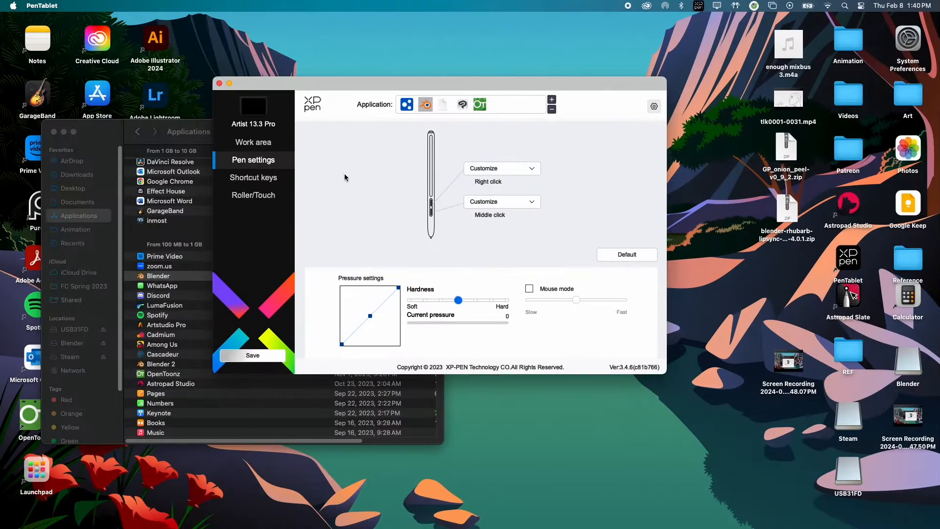
Look through the list of applications that can be added for separate pen settings, without adding any.
left_click(69, 133)
left_click(551, 100)
scroll(593, 192, "down", 3)
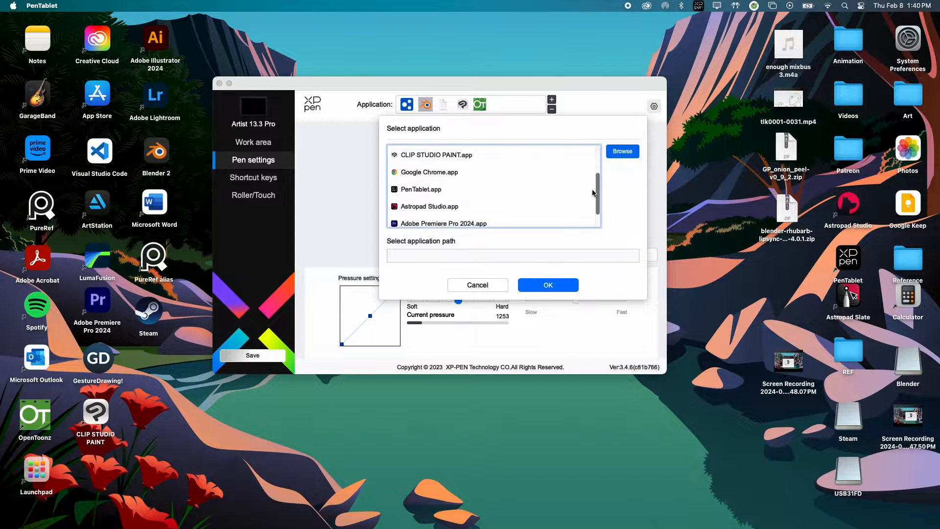
scroll(590, 203, "down", 1)
scroll(595, 193, "up", 2)
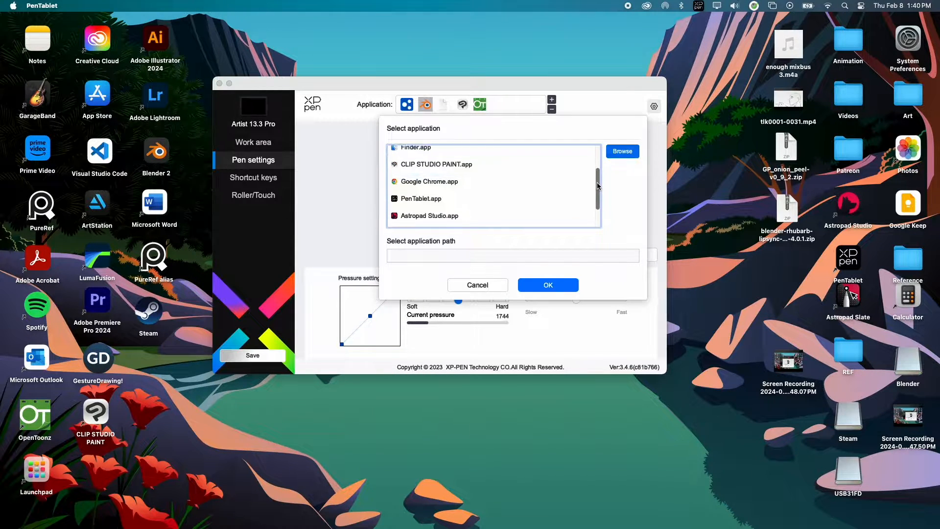
scroll(597, 188, "up", 3)
left_click(495, 284)
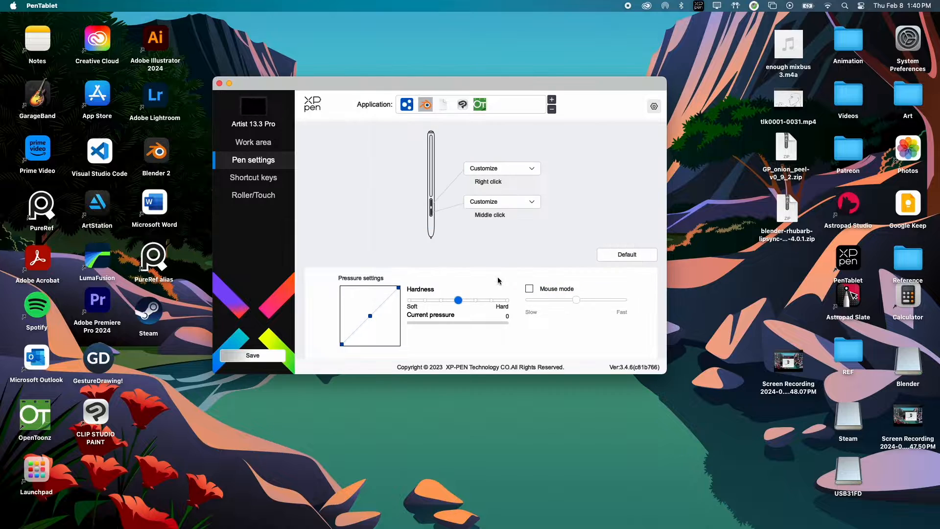
Customize the upper pen button with the Right click mouse control.
left_click(522, 170)
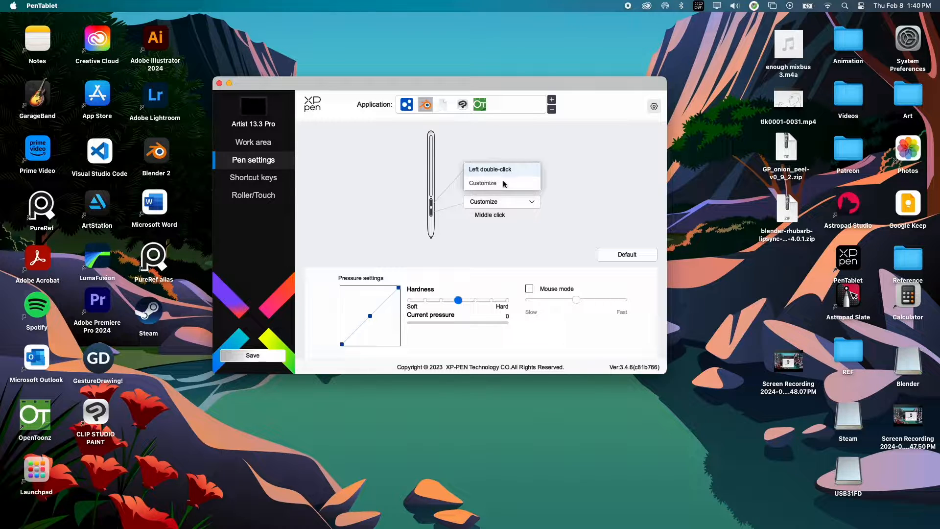
left_click(504, 183)
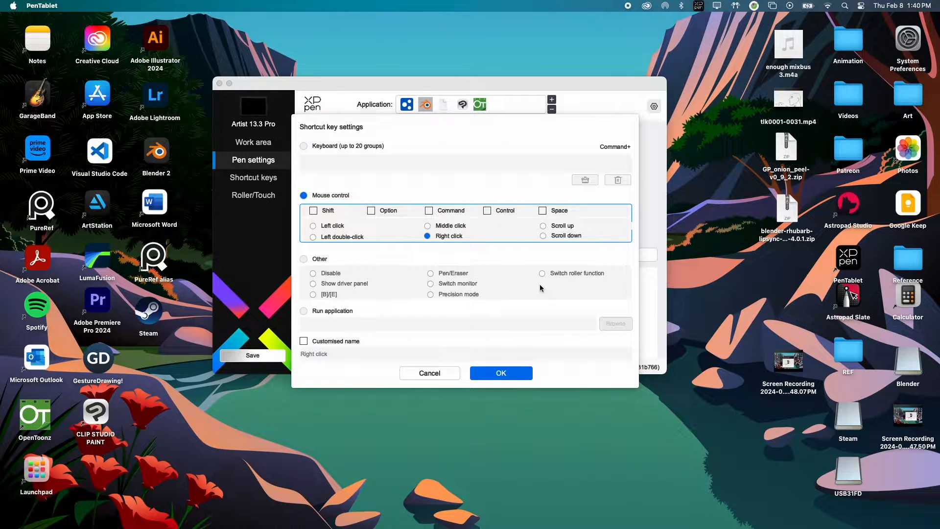
left_click(430, 236)
left_click(428, 235)
left_click(500, 375)
left_click(444, 376)
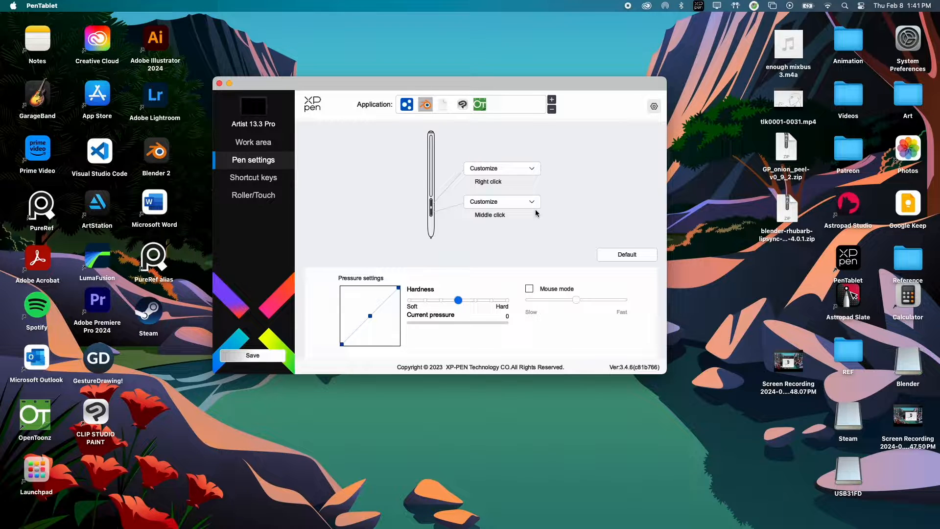
Close the tablet settings, switch back to Blender and open its Preferences.
left_click(219, 83)
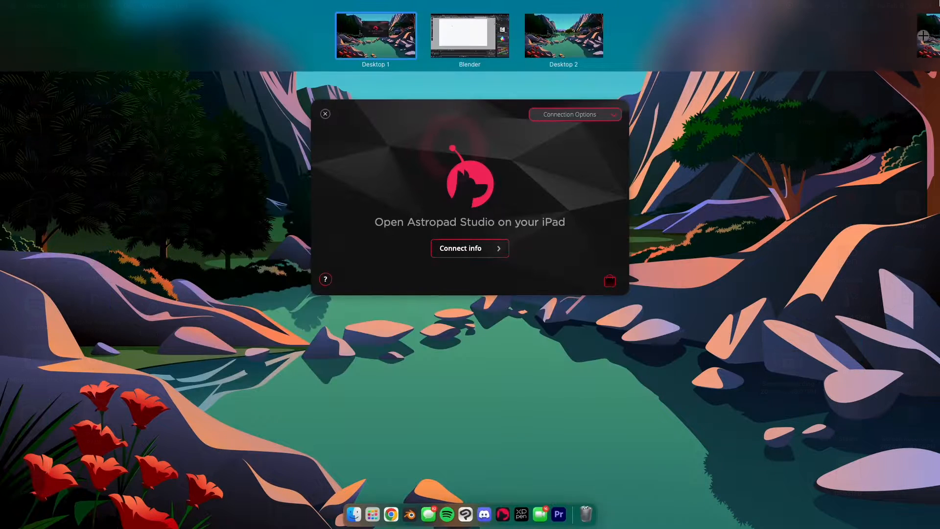
left_click(469, 35)
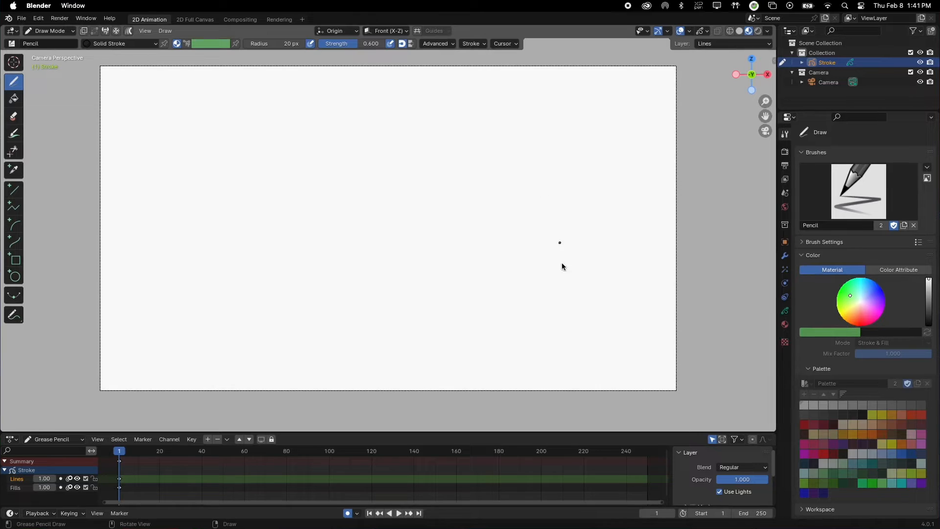
left_click(38, 18)
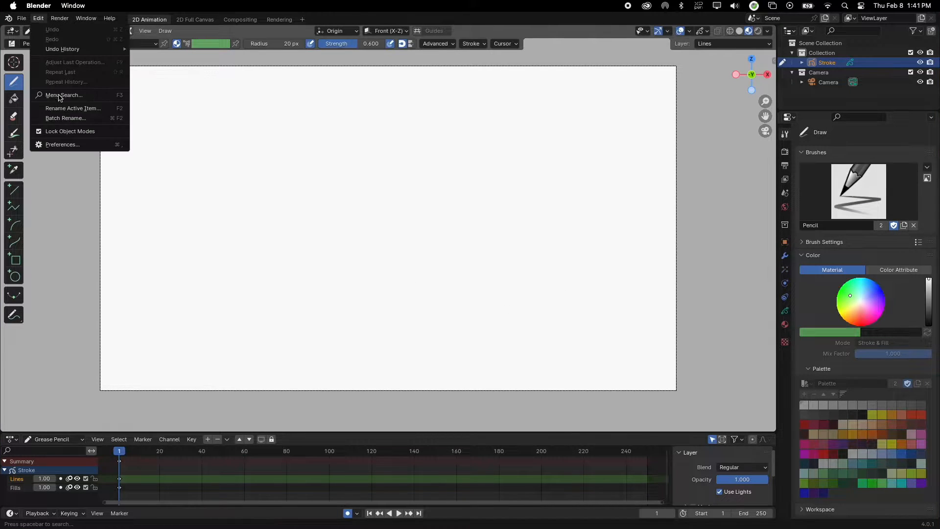
left_click(68, 144)
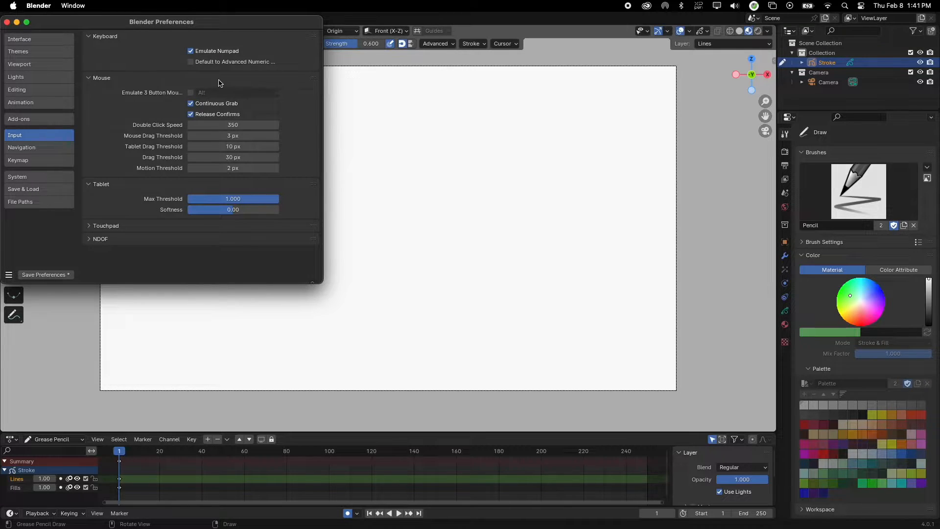
Turn off Emulate Numpad and adjust the tablet softness in the Input preferences.
left_click(191, 92)
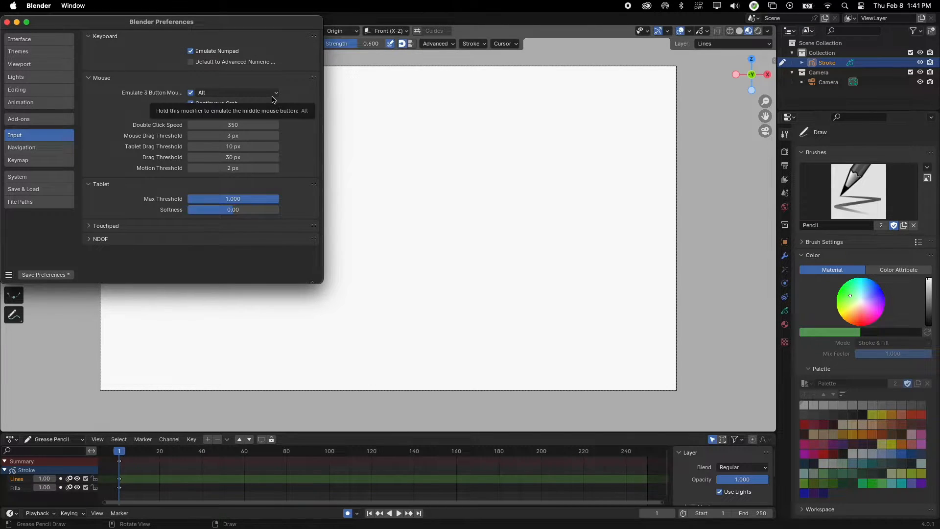
left_click(191, 93)
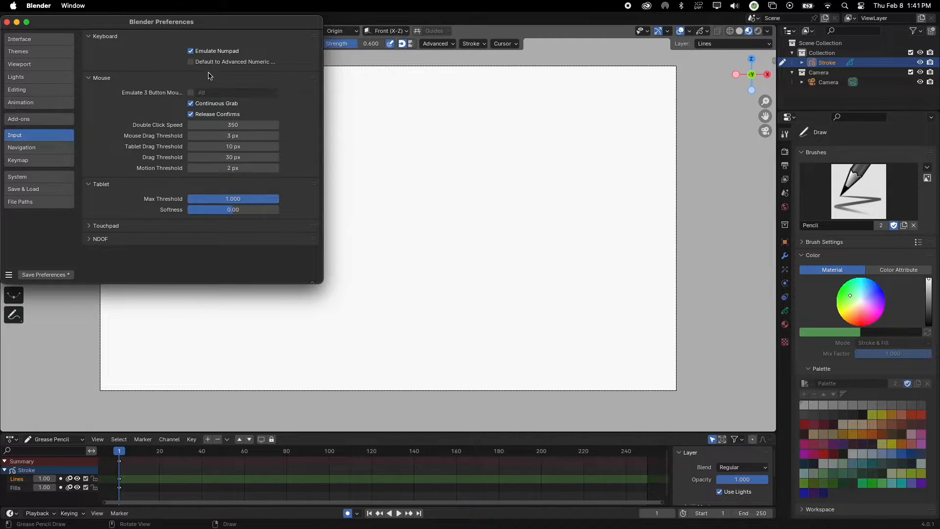
left_click(191, 51)
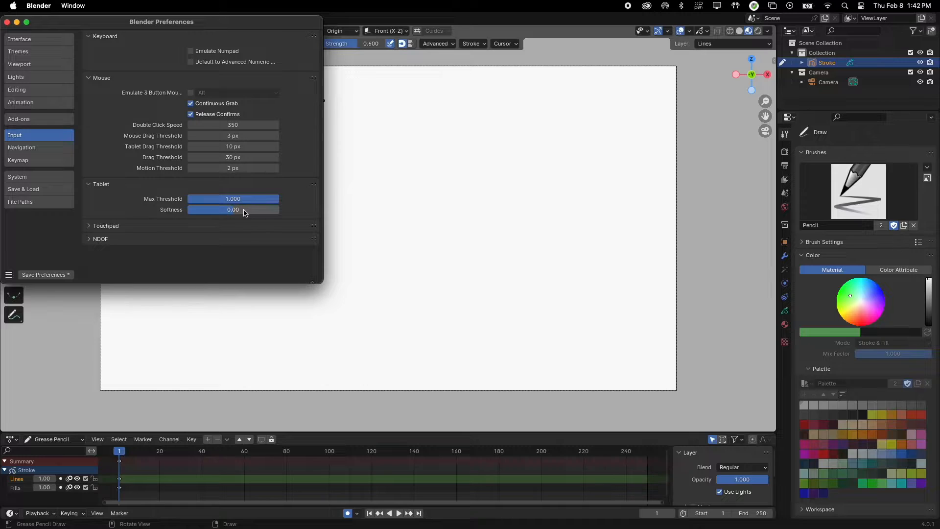
left_click_drag(239, 211, 274, 213)
Bring up the Keymap preferences and sketch a small oval on the canvas in Draw Mode.
left_click(39, 147)
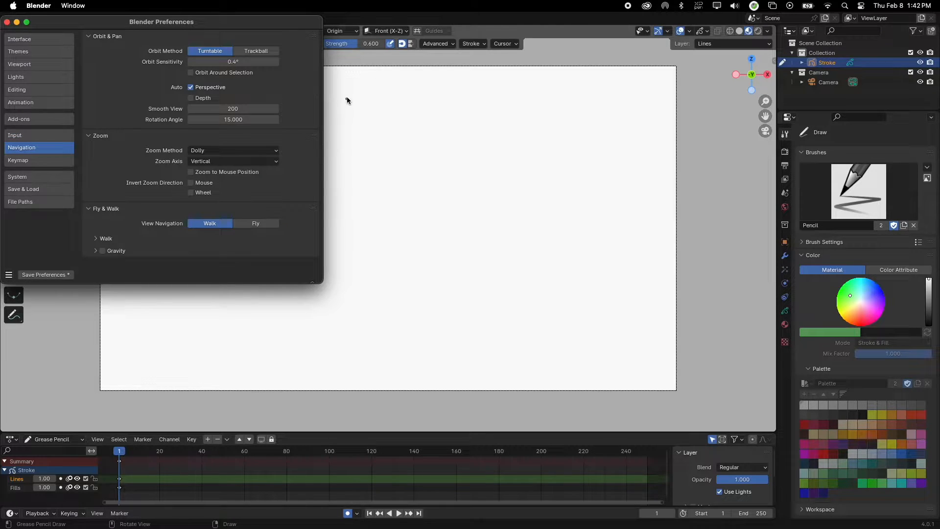
left_click(53, 161)
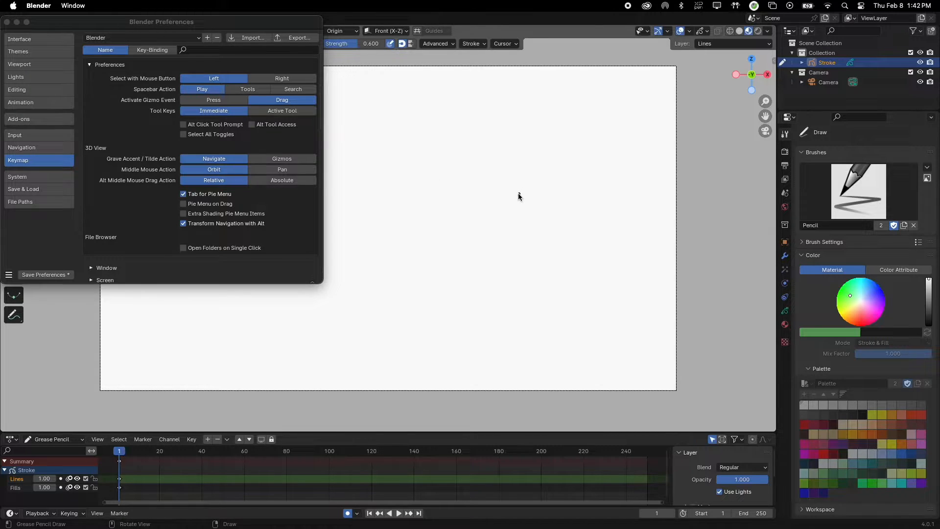
key("Tab")
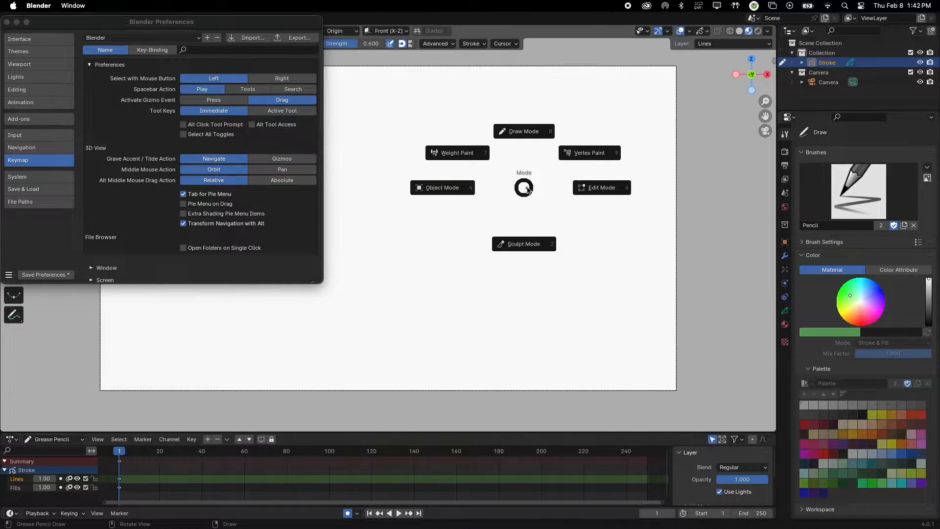
left_click(533, 131)
mouse_move(484, 171)
left_mouse_down()
mouse_move(526, 139)
mouse_move(521, 167)
left_mouse_up()
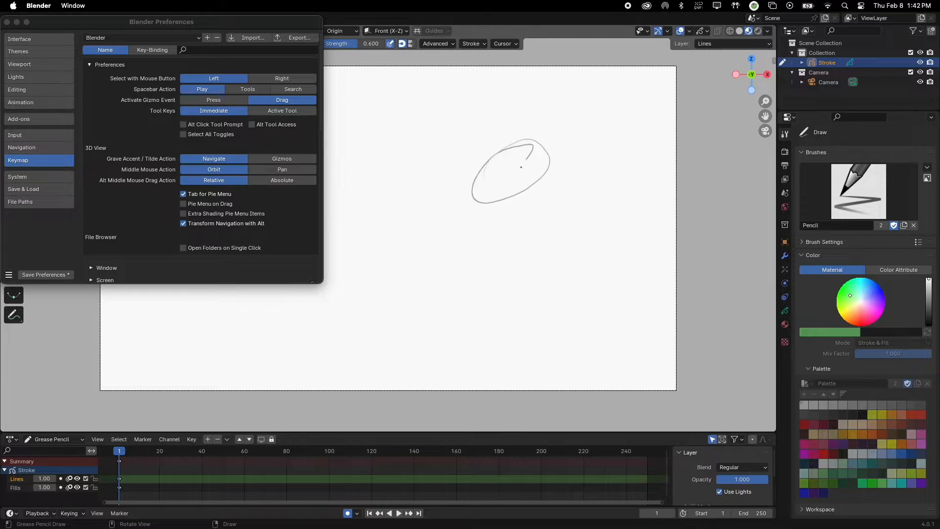
Select the oval stroke in Edit Mode and scale it down slightly.
key("Tab")
left_click(664, 177)
left_click_drag(596, 174, 495, 249)
left_click_drag(433, 101, 571, 260)
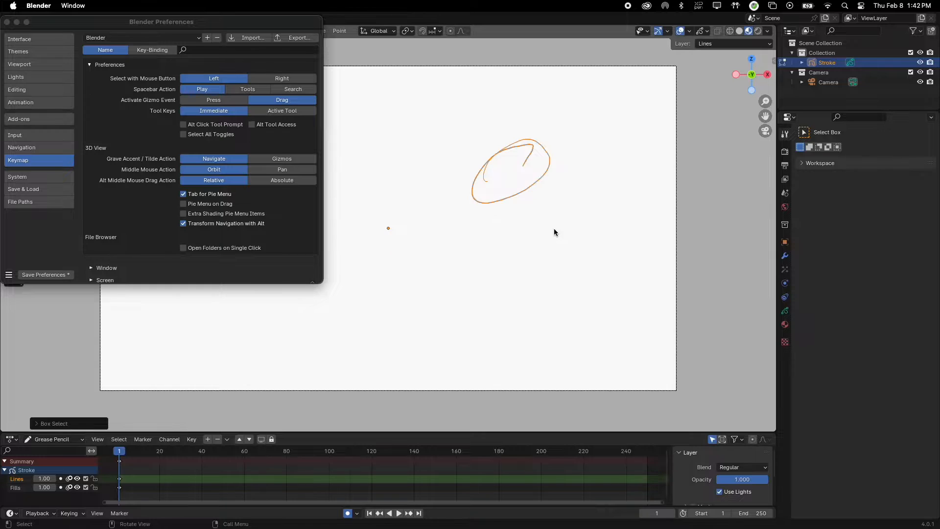
key("s")
left_click(535, 236)
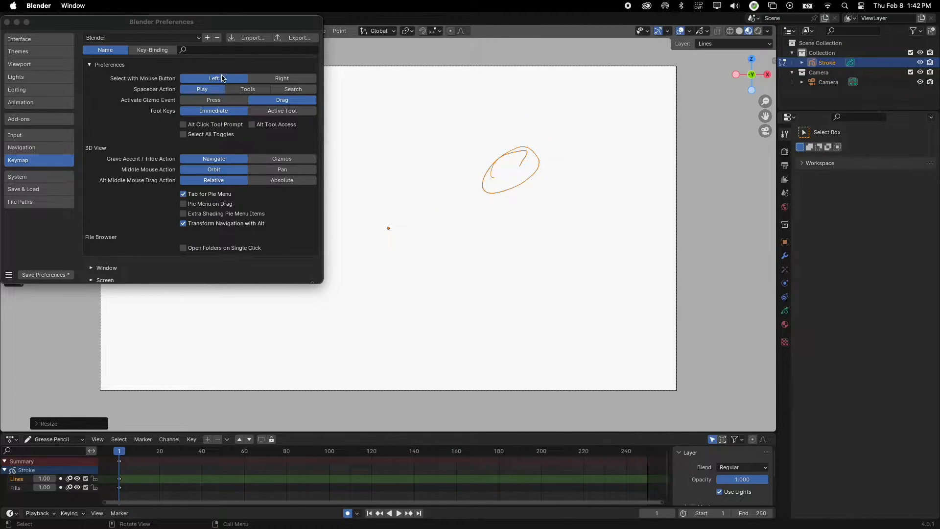
Try orbiting the viewport with Middle Mouse Action set to Orbit, and return to the camera view.
left_click(131, 119)
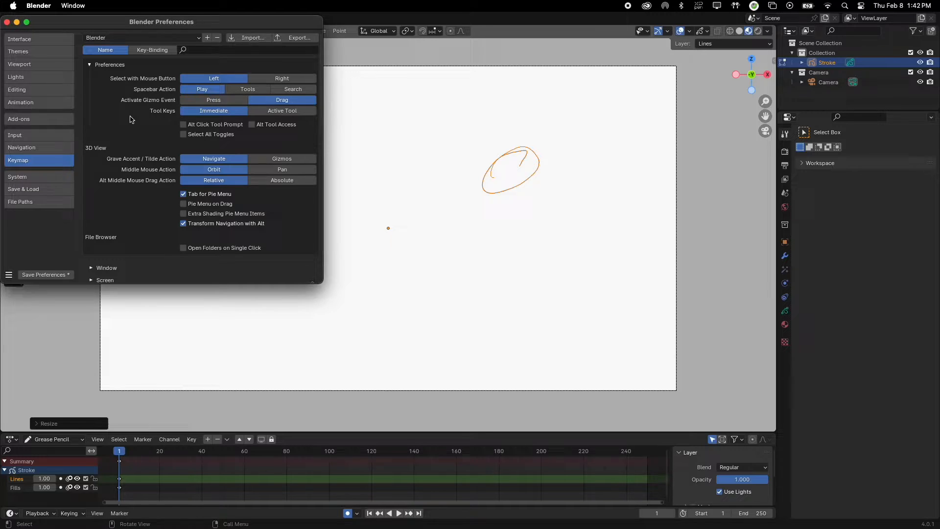
left_click(287, 169)
left_click(233, 171)
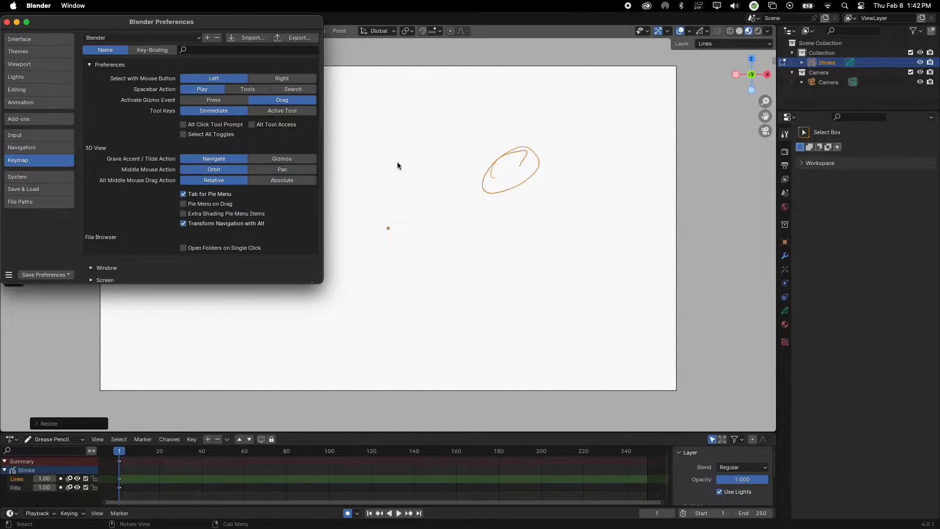
left_click(458, 164)
middle_click_drag(597, 167, 715, 153)
left_click(764, 135)
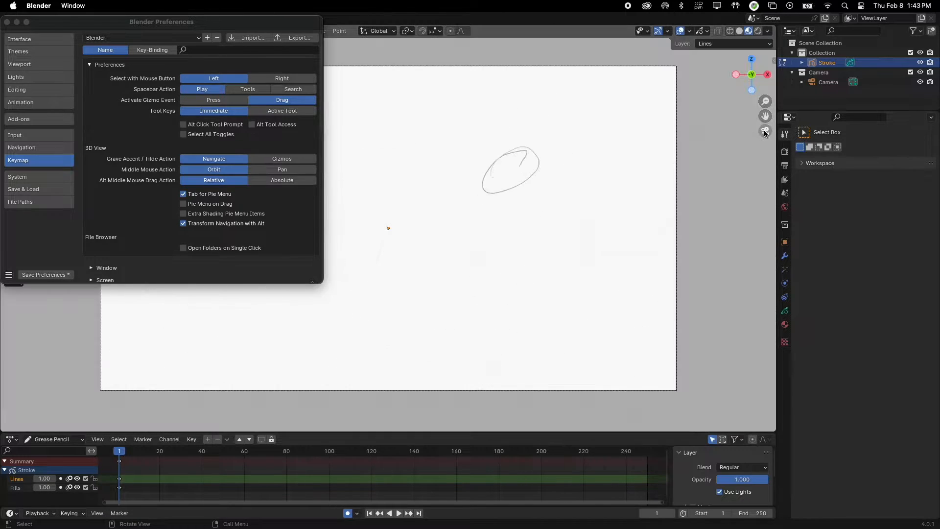
Set Middle Mouse Action to Pan in the Keymap preferences and Cycles Render Devices to Metal in the System preferences.
left_click(282, 169)
middle_click_drag(590, 173, 637, 211)
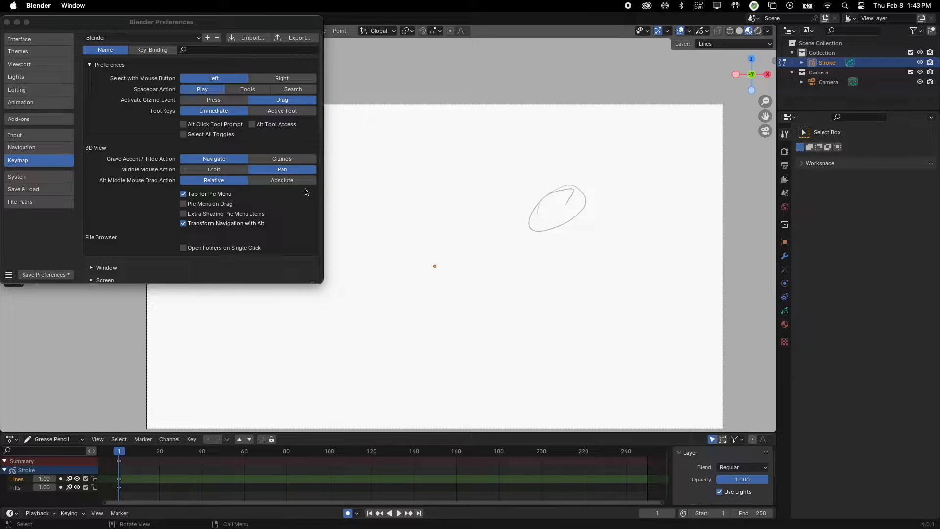
left_click(60, 177)
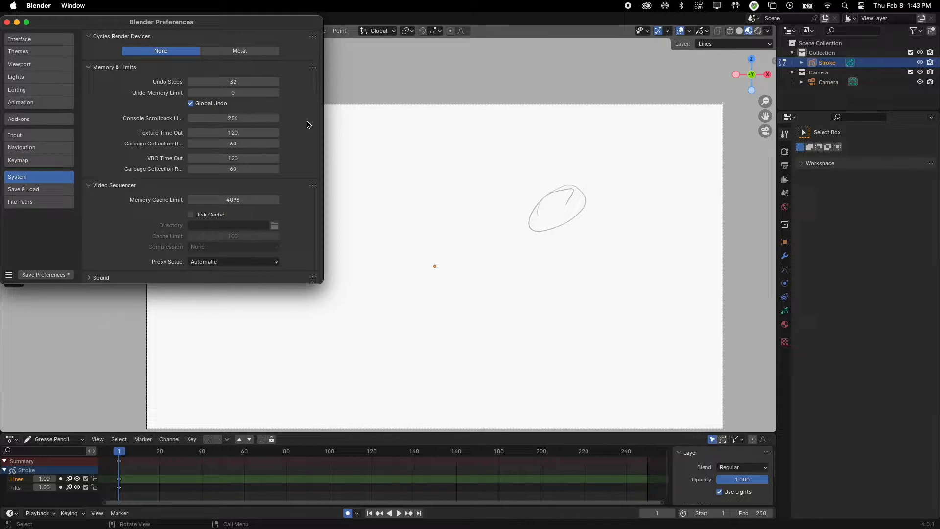
left_click(264, 52)
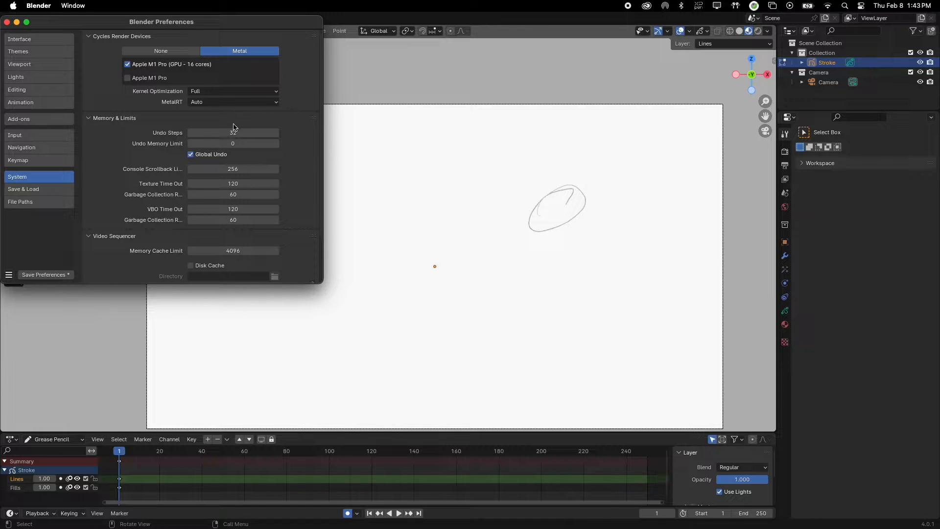
Examine the Save & Load preferences and the options for opening recent files and recovering lost work.
left_click(62, 190)
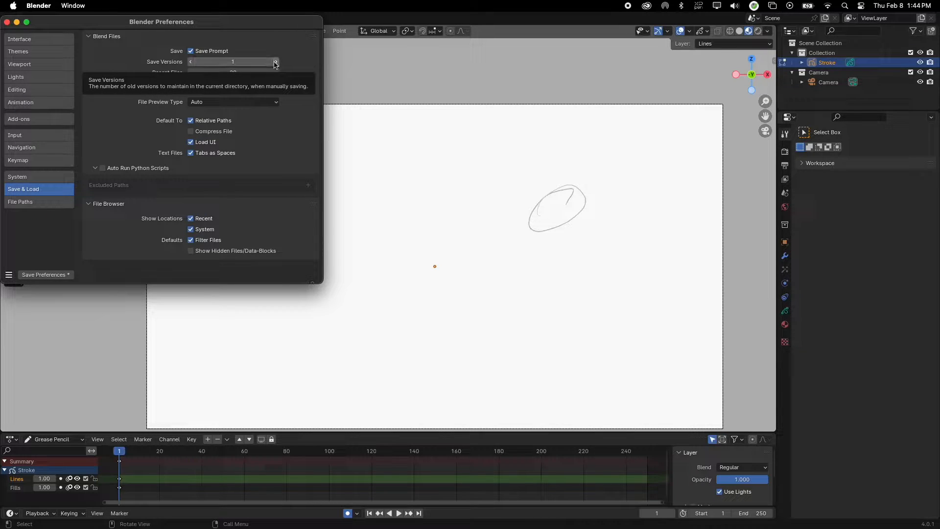
left_click_drag(264, 24, 405, 81)
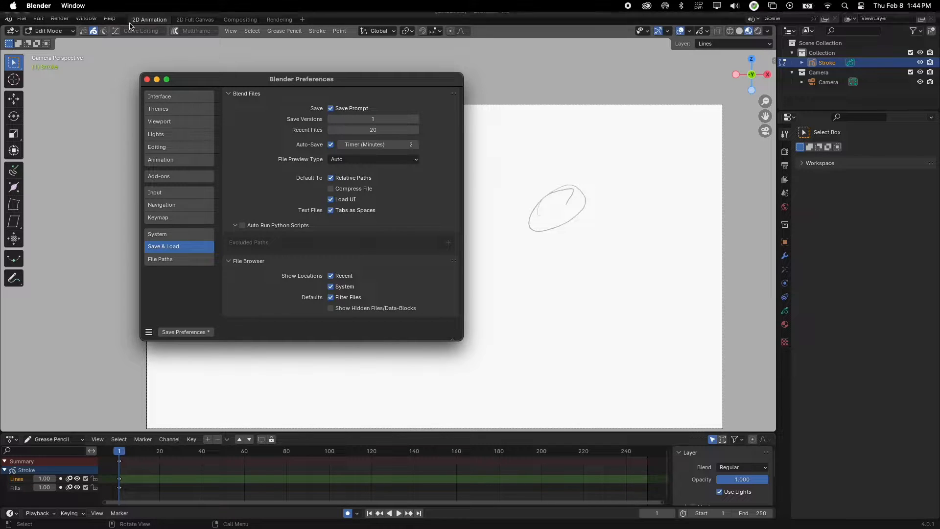
left_click(25, 19)
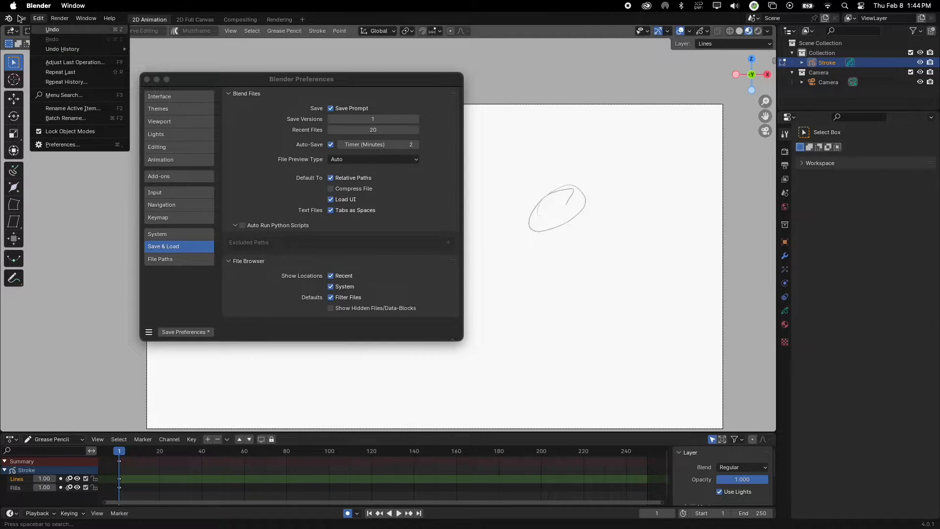
mouse_move(90, 47)
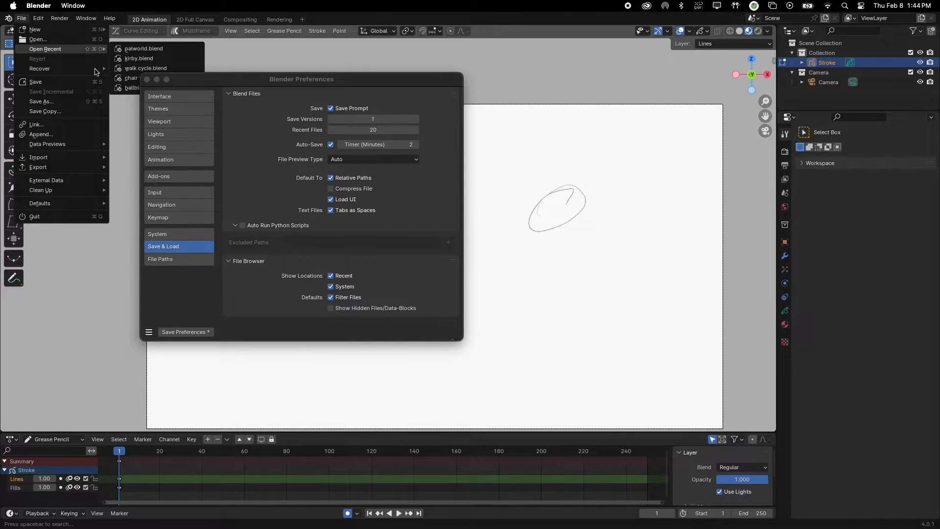
mouse_move(98, 69)
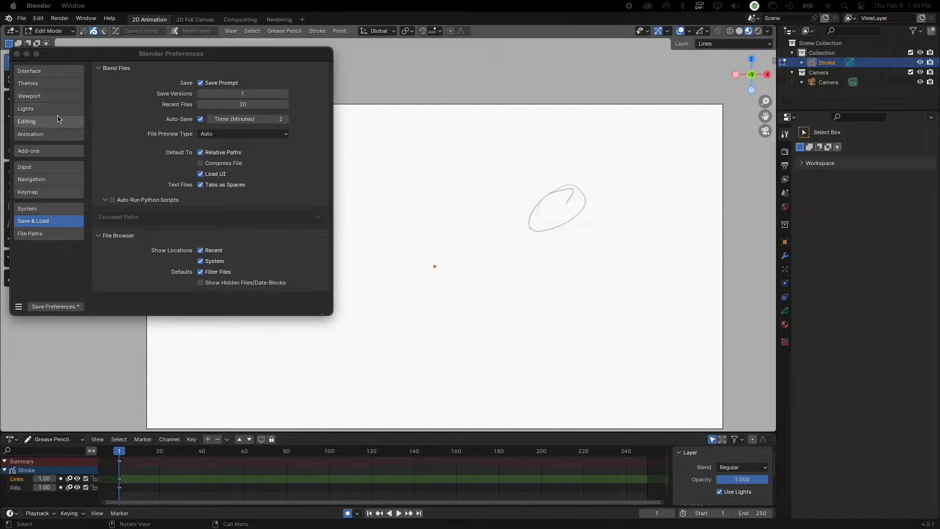
Find the Object: Grease Pencil Tools add-on by searching "grea", enable it and expand its settings.
left_click(58, 153)
left_click(296, 84)
type("grea")
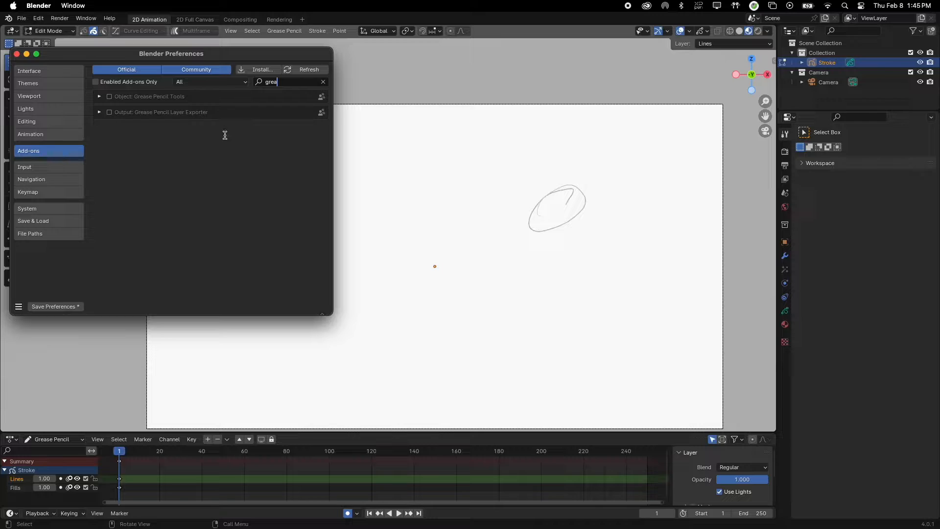
left_click(232, 148)
left_click(110, 97)
left_click(99, 96)
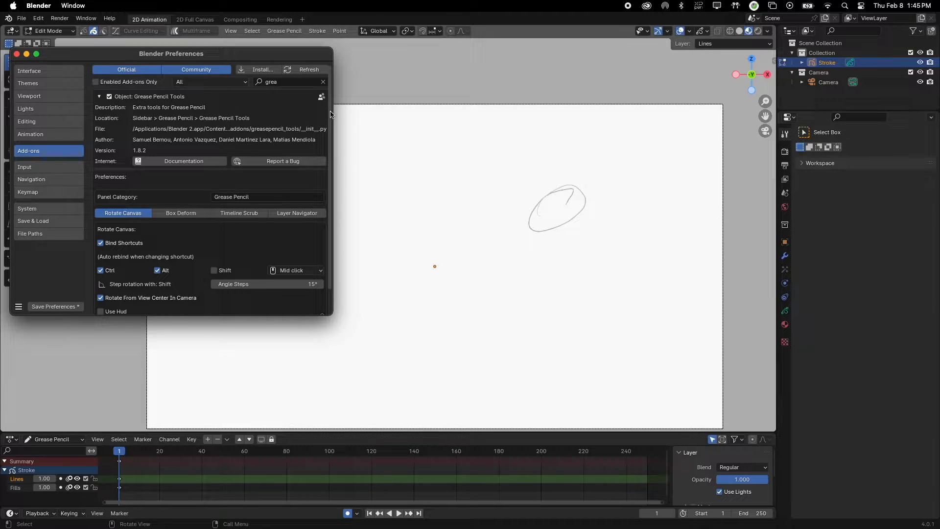
Set the add-on's Rotate Canvas shortcut to Alt and Shift with Mid click, leaving Ctrl off.
scroll(332, 147, "down", 2)
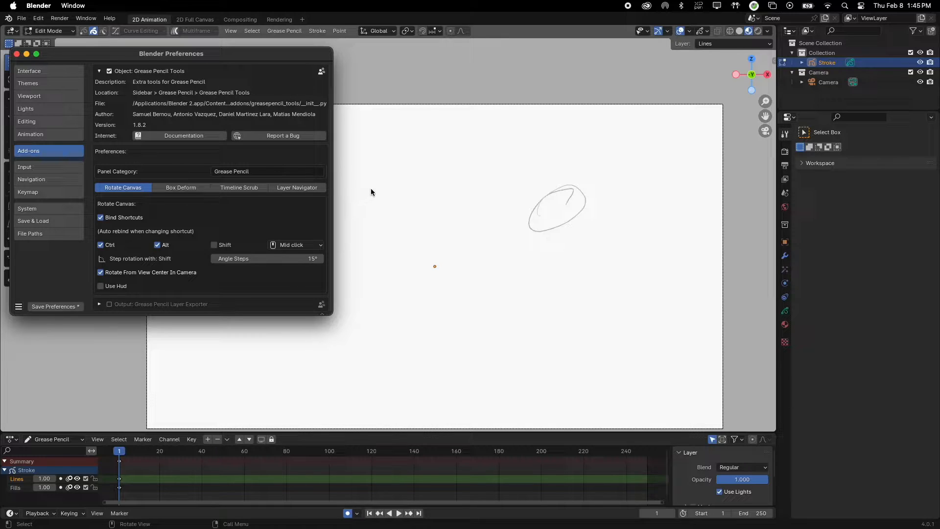
left_click(216, 244)
scroll(221, 240, "up", 1)
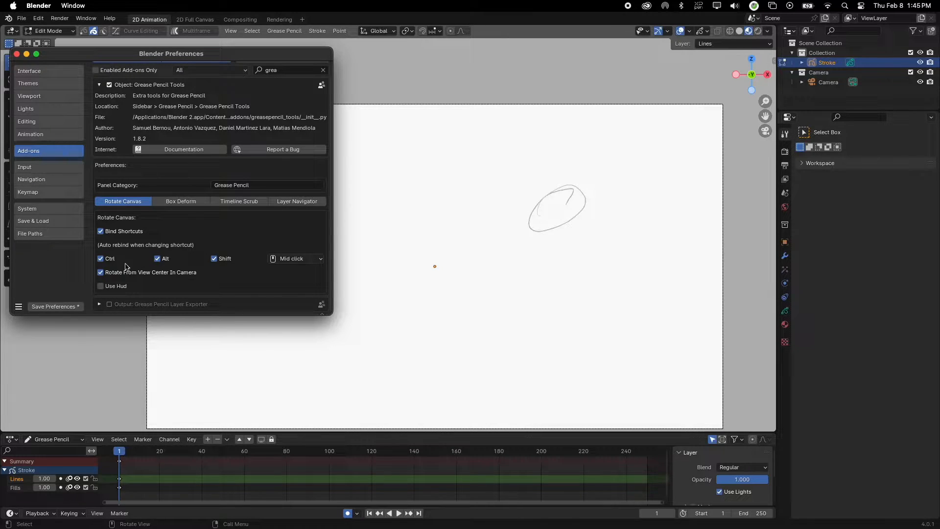
left_click(103, 259)
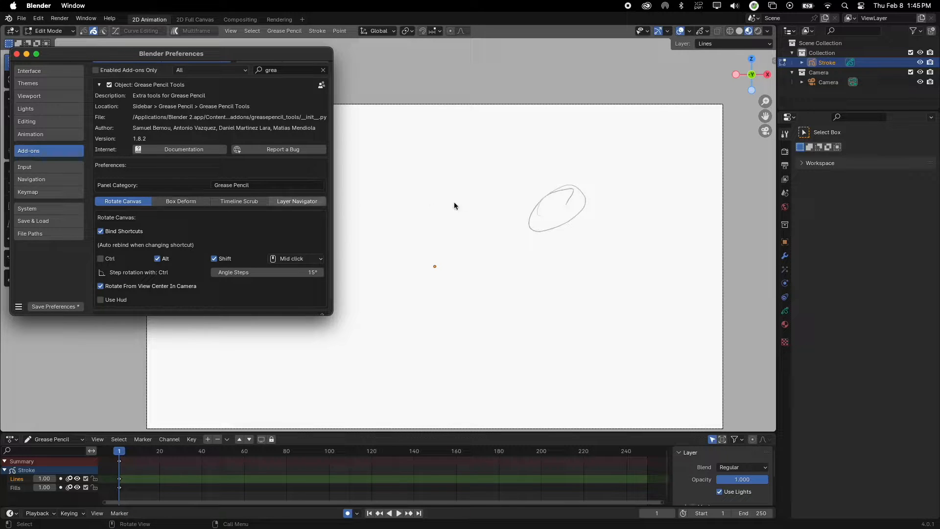
Display the Grease Pencil Tools in the viewport sidebar and save the current camera rotation.
key("n")
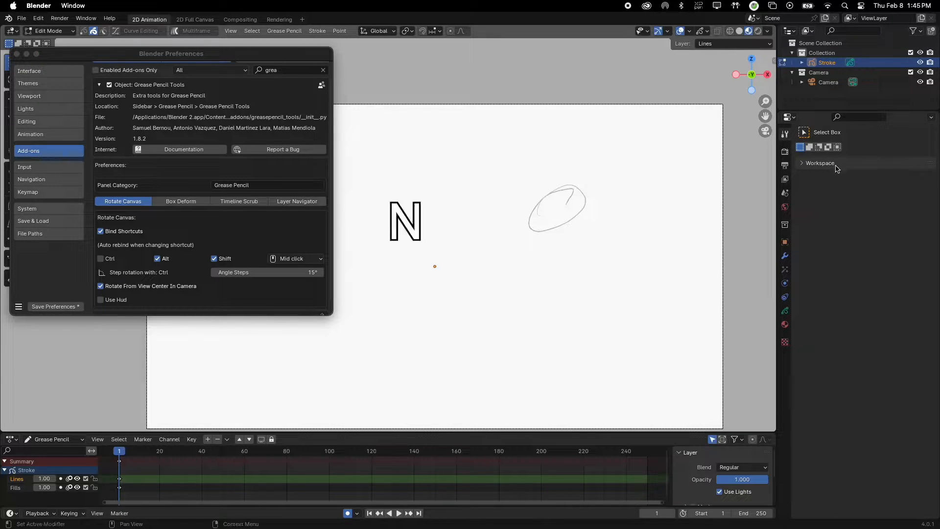
key("n")
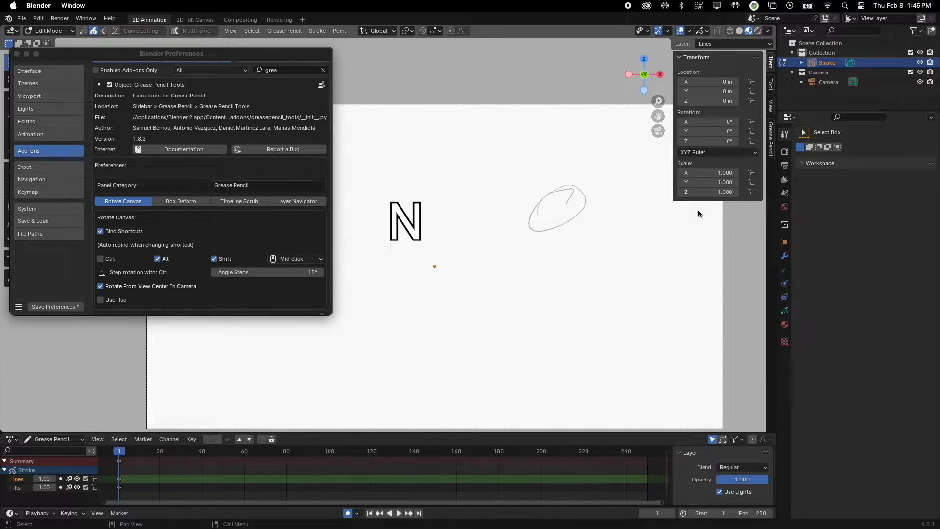
left_click(770, 125)
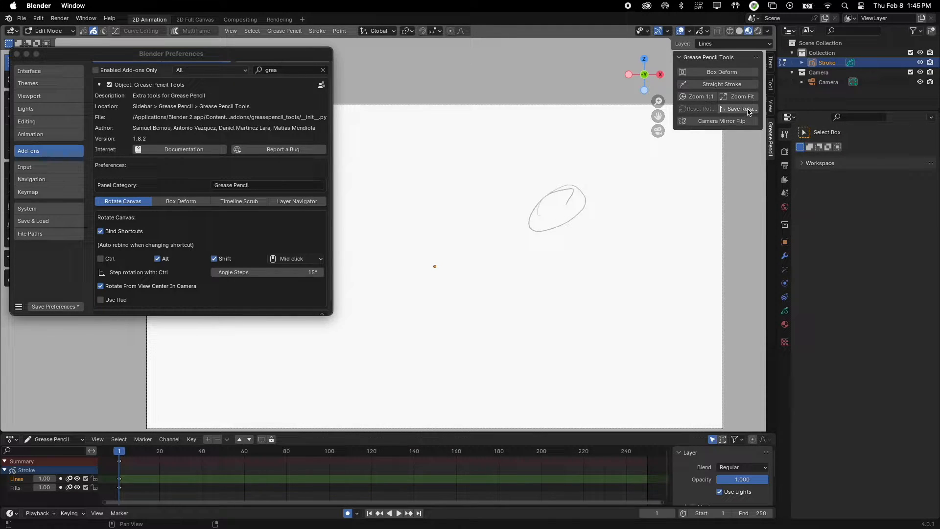
left_click(750, 110)
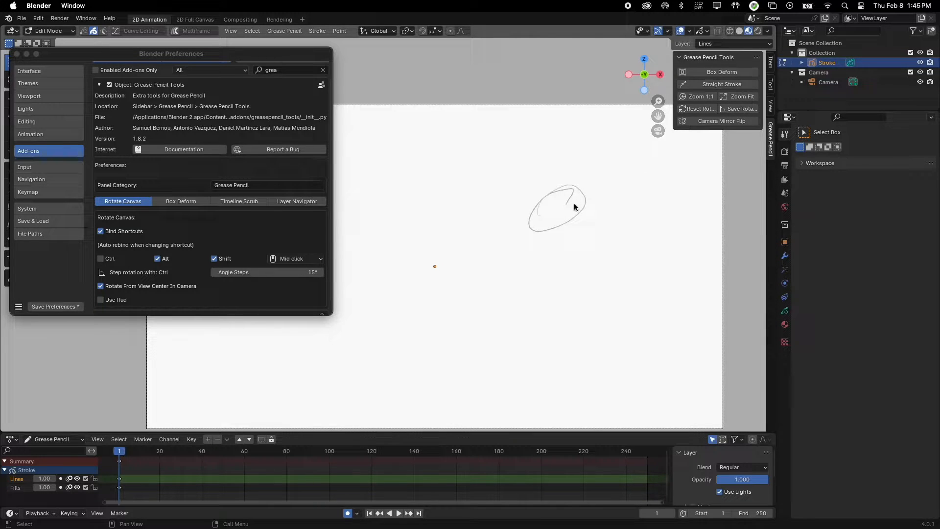
Try rotating the canvas slightly with the new shortcut and reset the rotation.
middle_click_drag(524, 241, 542, 194, "alt+shift")
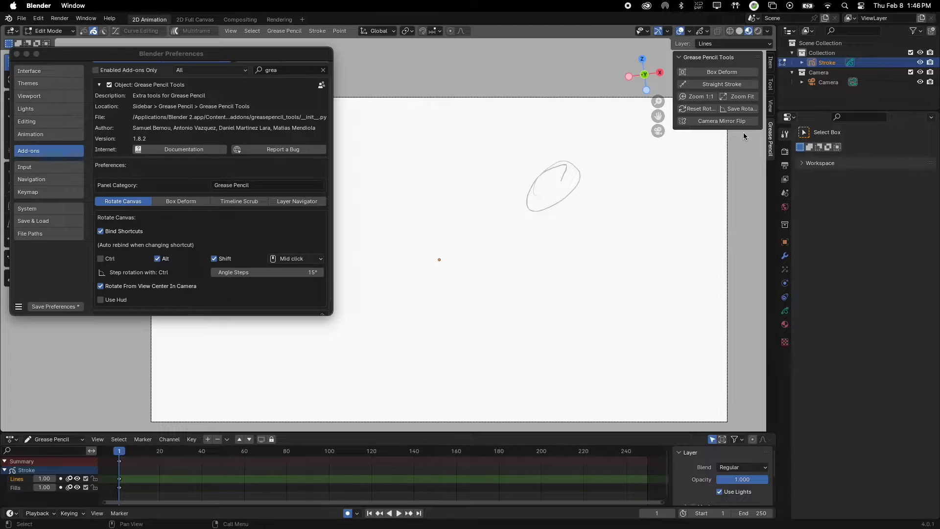
left_click(698, 109)
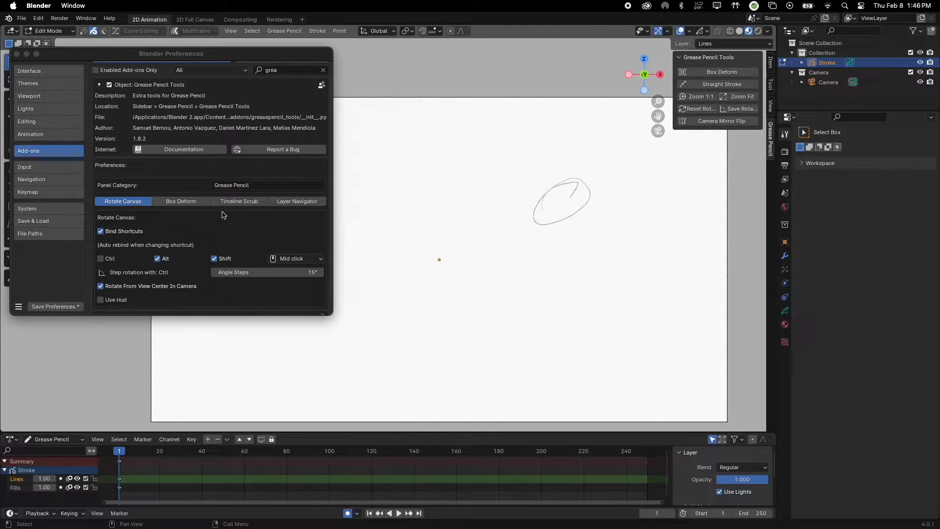
Examine the add-on's Timeline Scrub settings and try scrubbing the timeline from the viewport.
left_click(238, 201)
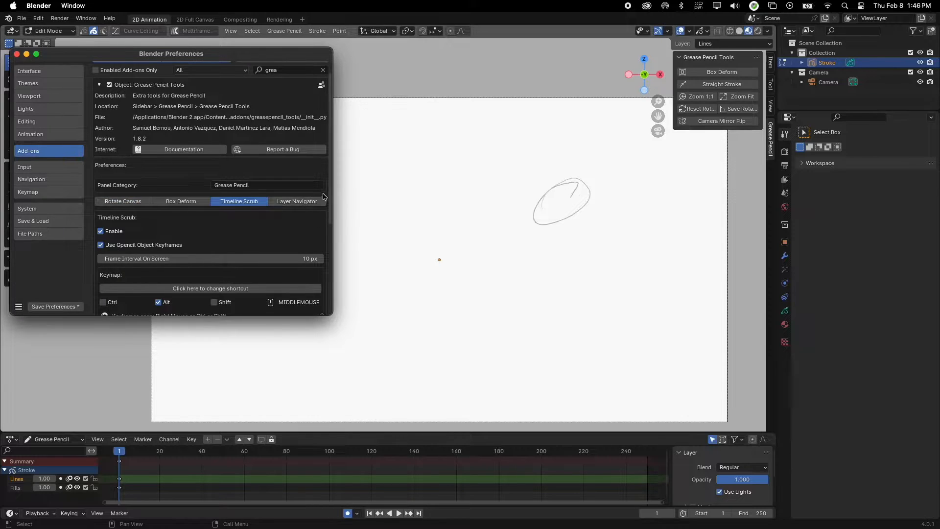
scroll(323, 223, "down", 6)
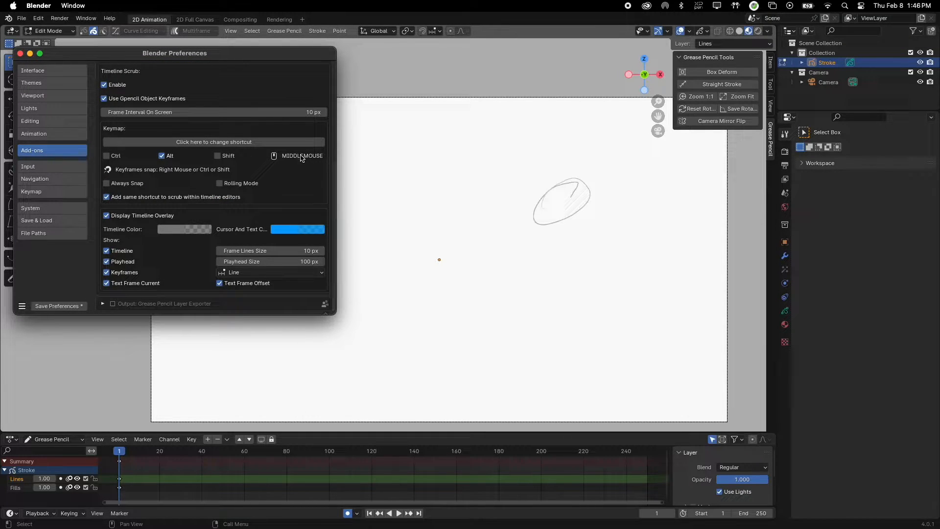
scroll(333, 214, "up", 2)
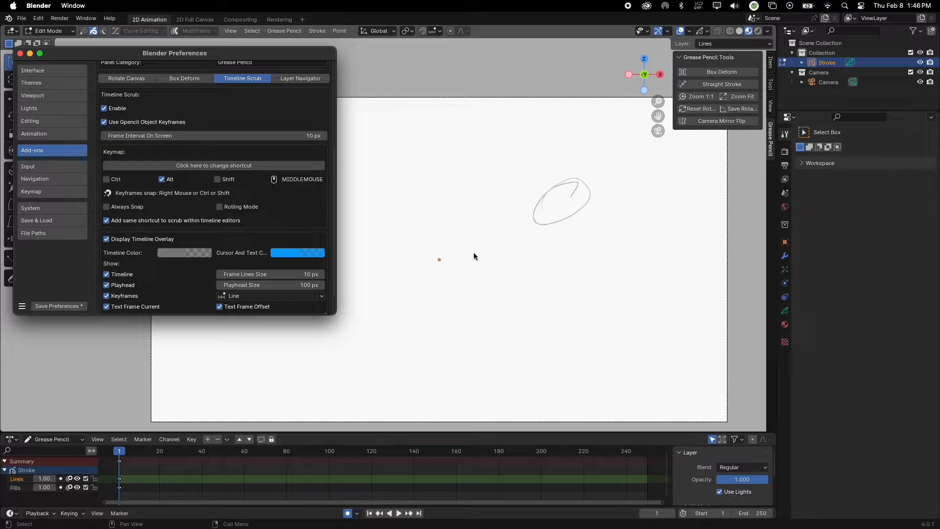
mouse_move(474, 251)
middle_mouse_down("alt")
mouse_move(512, 274)
mouse_move(585, 270)
mouse_move(493, 296)
mouse_move(617, 293)
mouse_move(461, 307)
mouse_move(509, 304)
mouse_move(506, 291)
middle_mouse_up("alt")
Review the Layer Navigator settings and try its pop-up by hiding and showing the Lines layer.
left_click(316, 79)
scroll(323, 107, "up", 5)
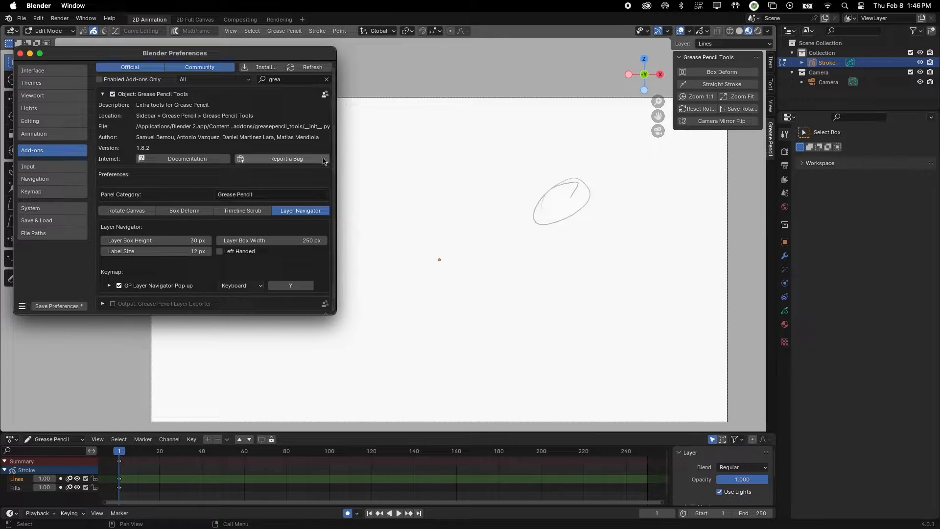
scroll(330, 161, "up", 1)
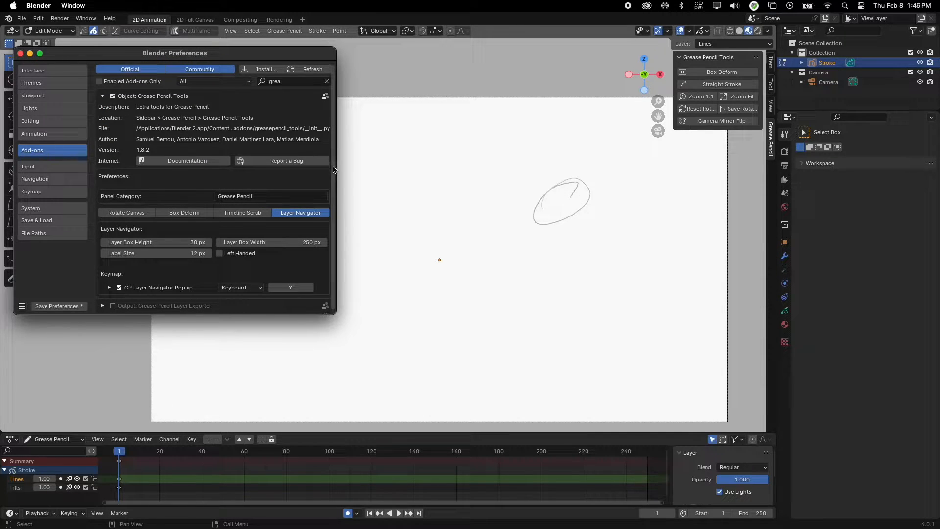
scroll(329, 157, "down", 1)
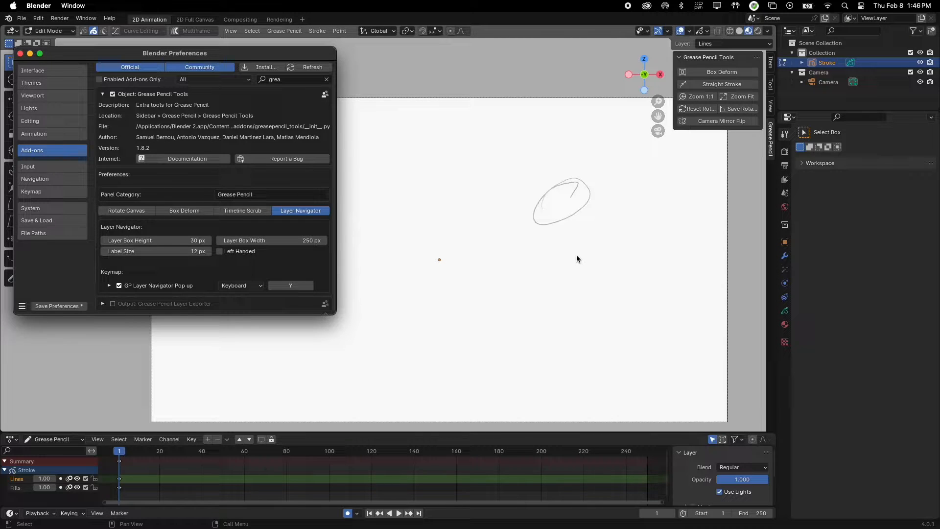
key("y")
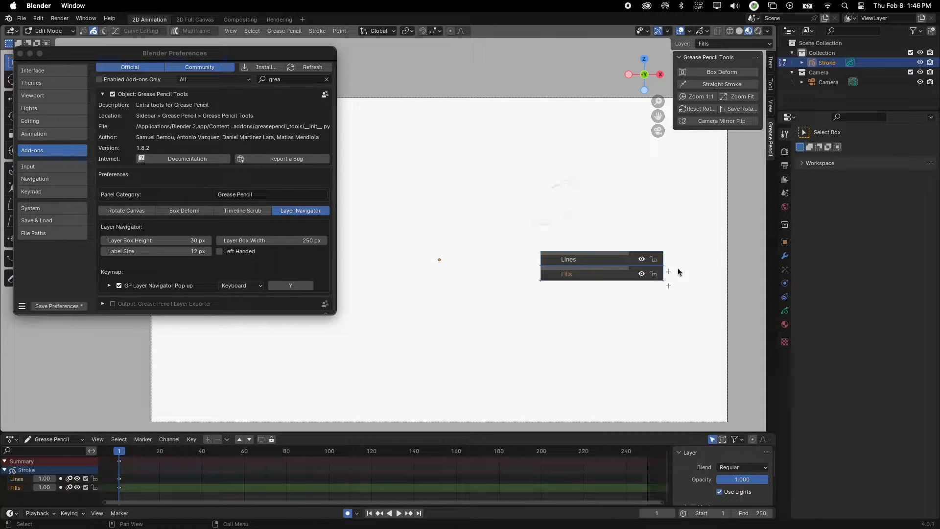
left_click(641, 259)
left_click(641, 259)
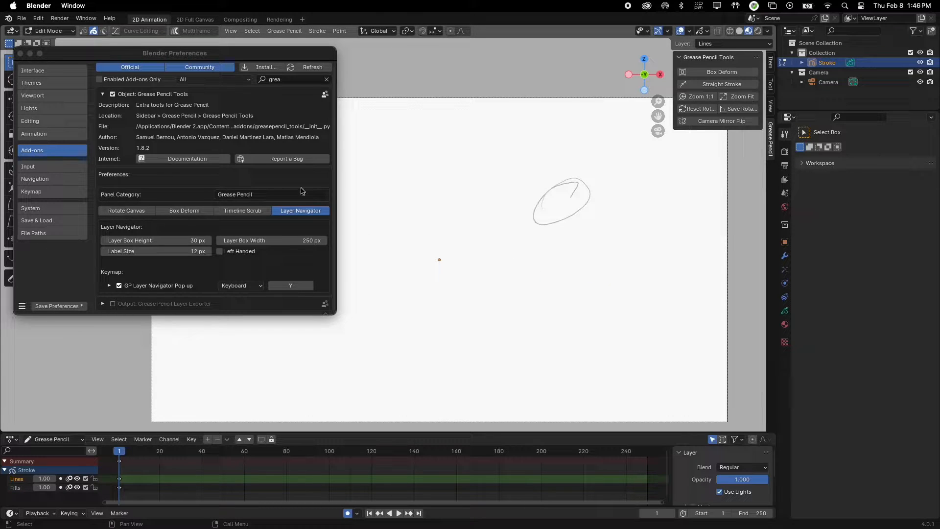
Save the preferences and close the Preferences window.
left_click(65, 307)
left_click(20, 54)
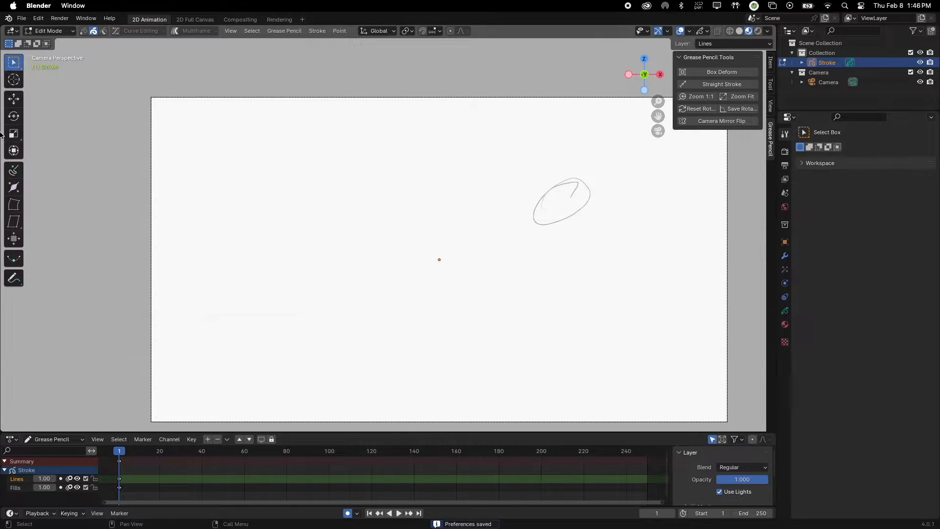
Switch the Stroke object to Draw Mode and erase the oval with the Eraser Soft brush.
key("ctrl+Tab")
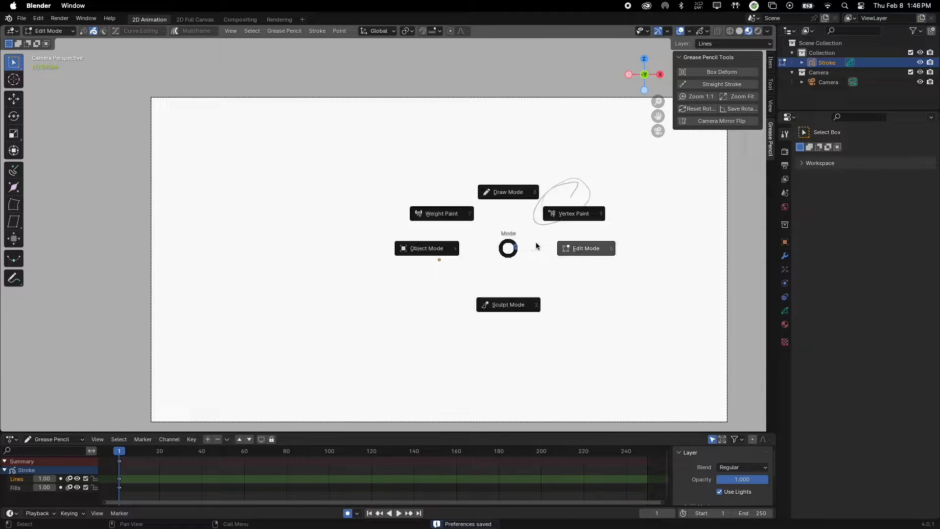
left_click(523, 192)
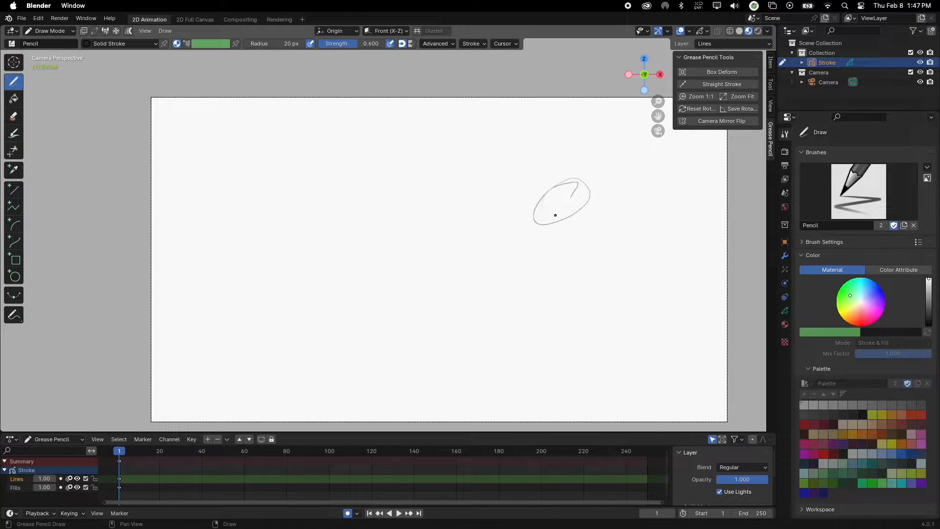
left_click(14, 117)
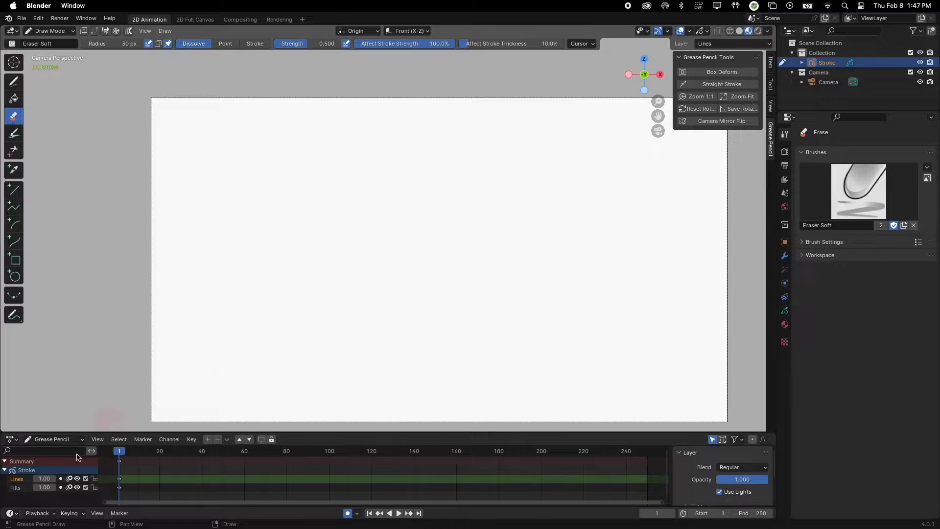
Try Sync to Audio as the timeline's playback sync mode, and set it back to Play Every Frame.
left_click(38, 512)
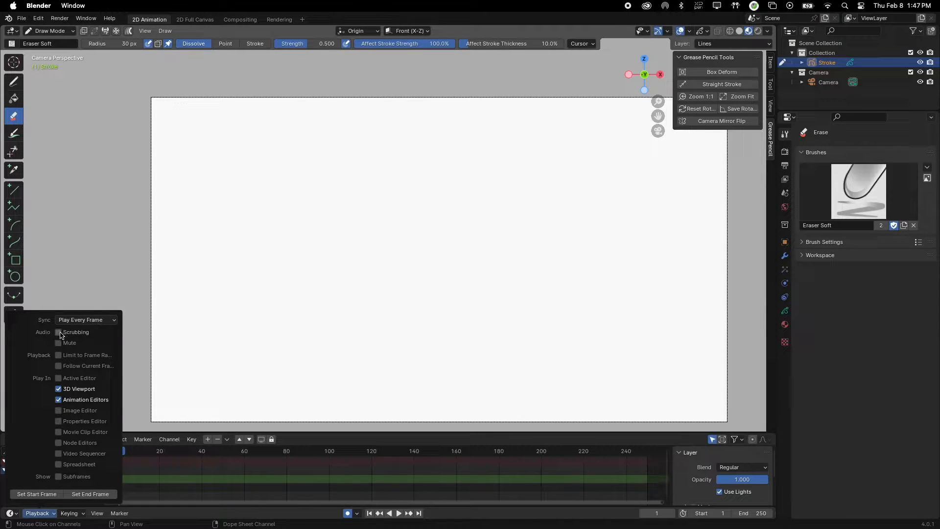
left_click(113, 320)
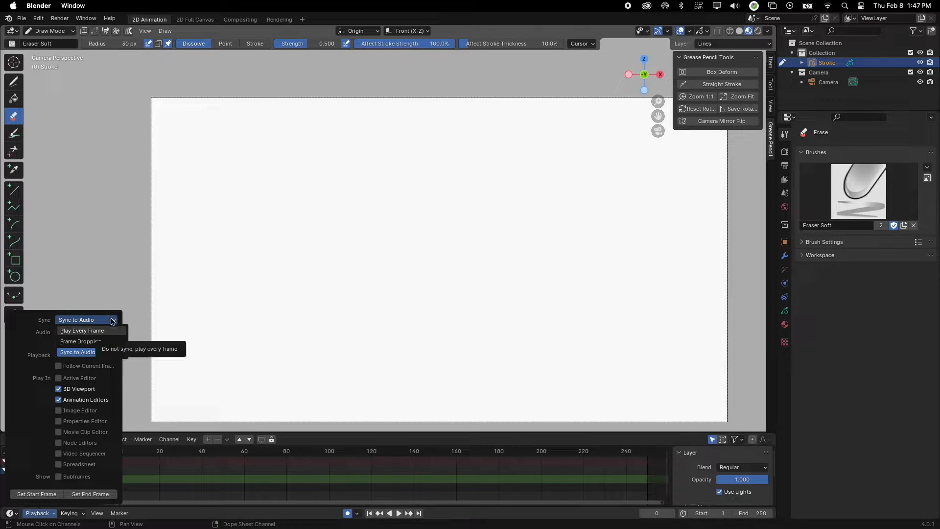
left_click(111, 329)
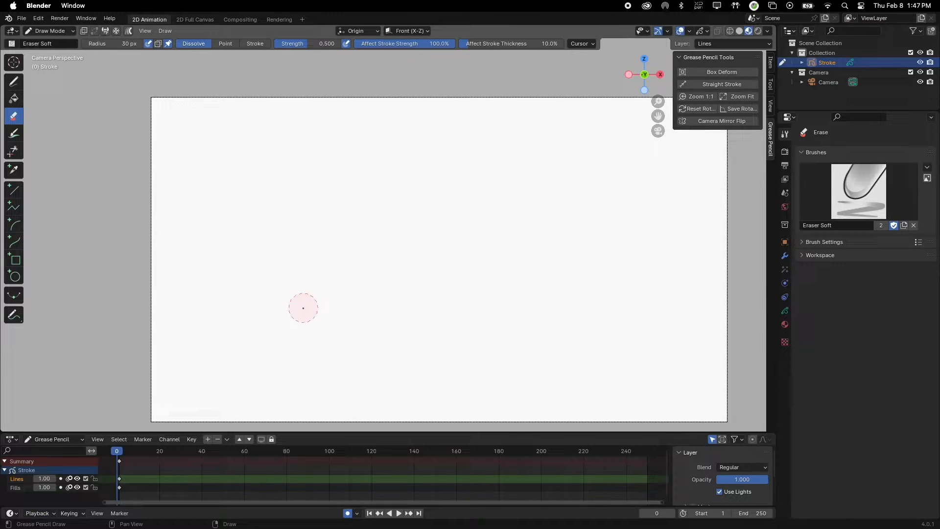
Set the EEVEE Render samples to 4 and enable Simplify in the render properties.
left_click(786, 152)
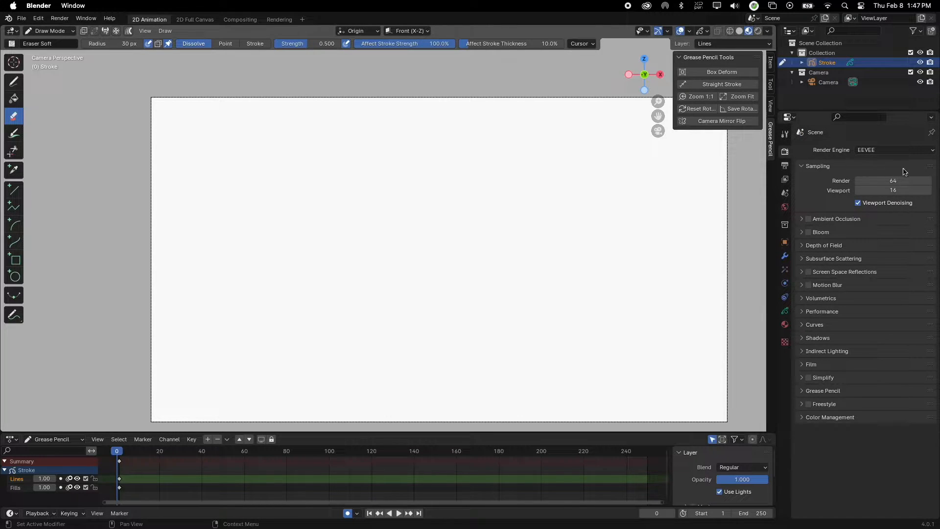
left_click_drag(912, 183, 877, 198)
left_click(809, 378)
Compare the Solid, Material Preview and Rendered viewport shading modes, and leave the viewport in Solid.
left_click(740, 32)
left_click(748, 31)
left_click(758, 31)
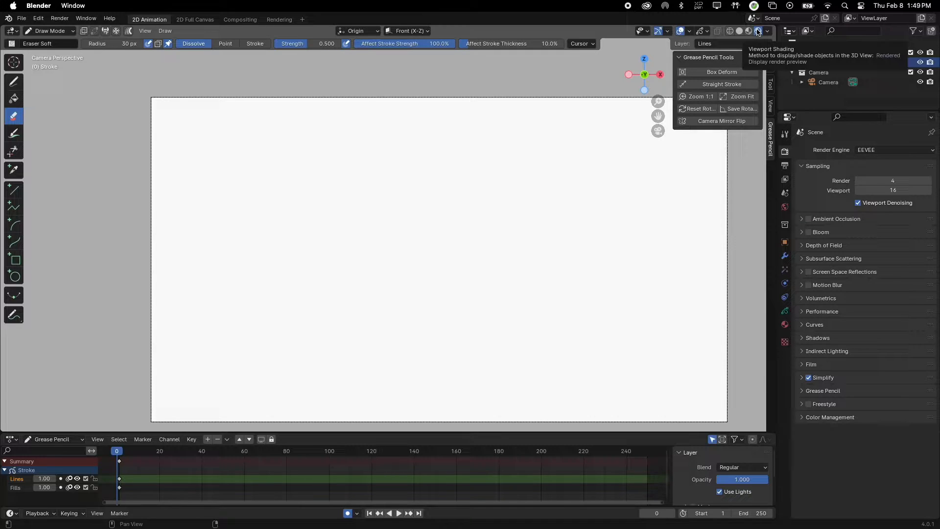
left_click(740, 31)
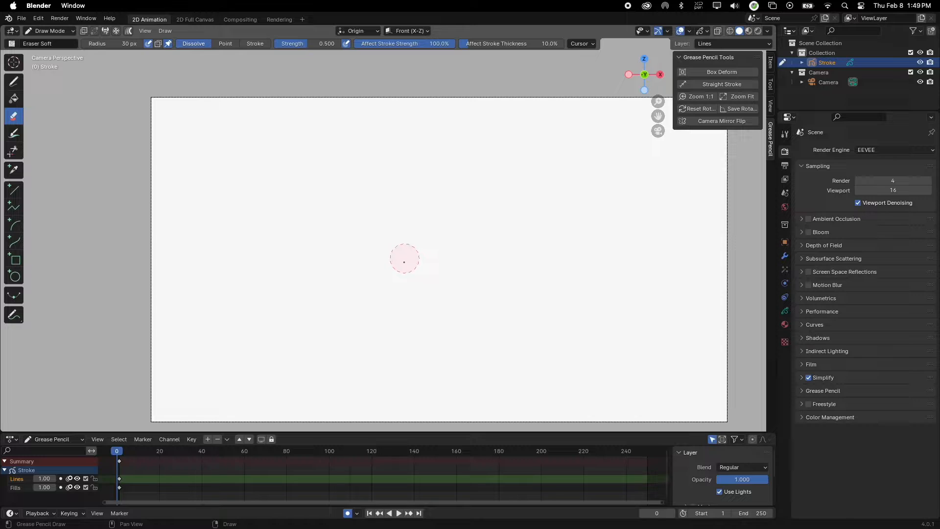
Add a Blank Grease Pencil object to the scene in Object Mode, and reselect the Stroke object.
key("ctrl+Tab")
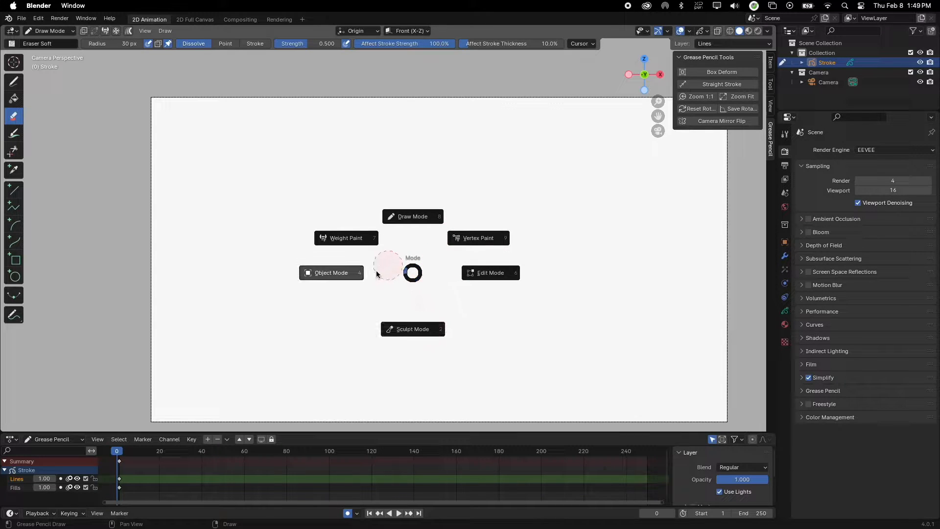
left_click(357, 276)
left_click(827, 83)
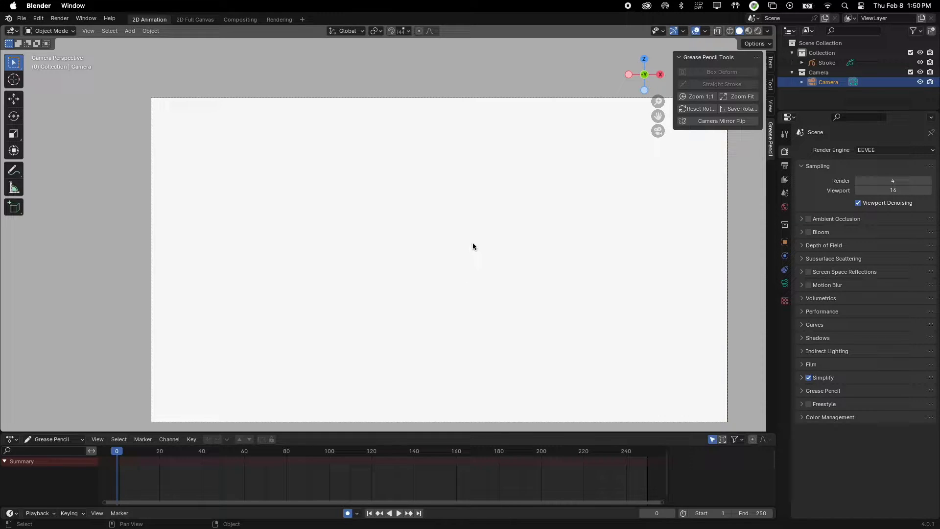
left_click(129, 30)
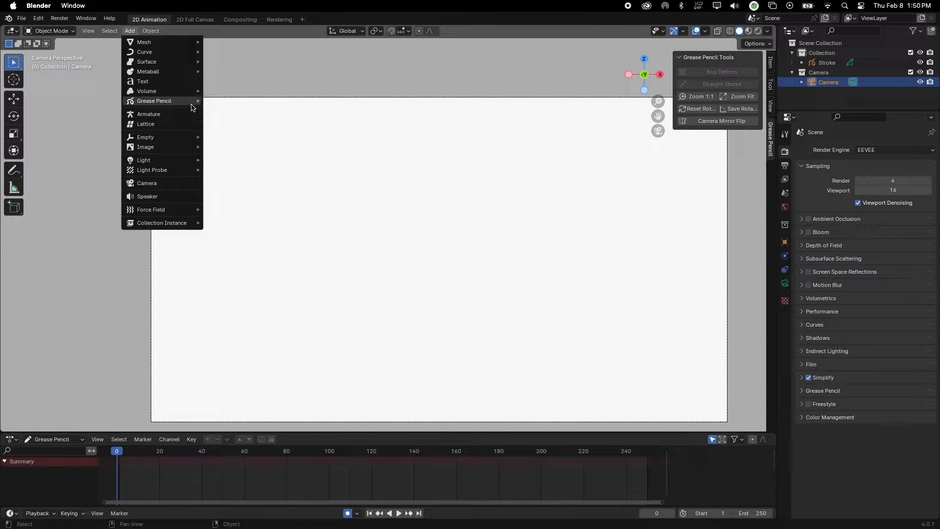
mouse_move(176, 101)
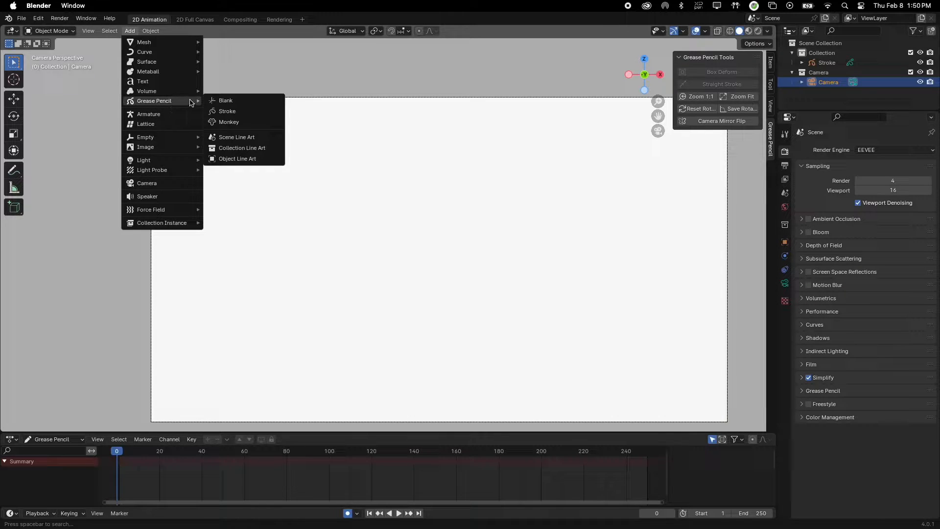
left_click(245, 101)
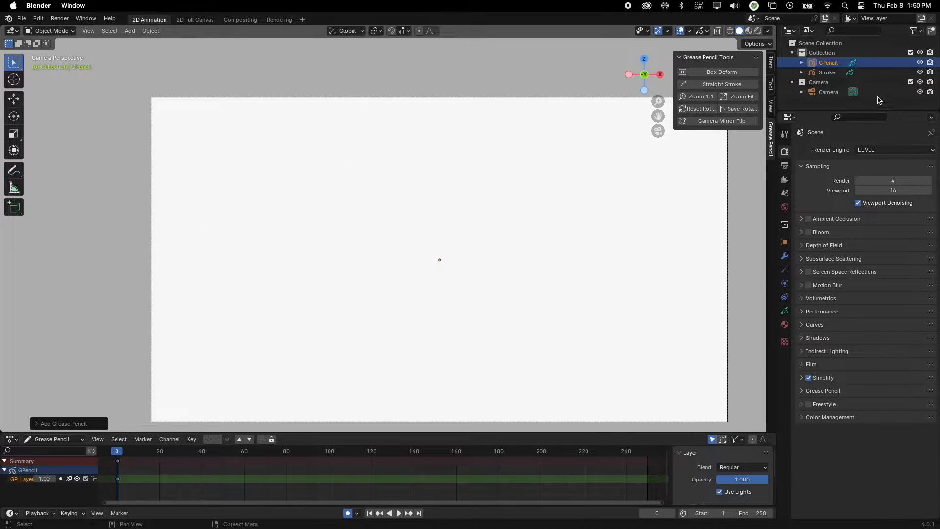
left_click(827, 73)
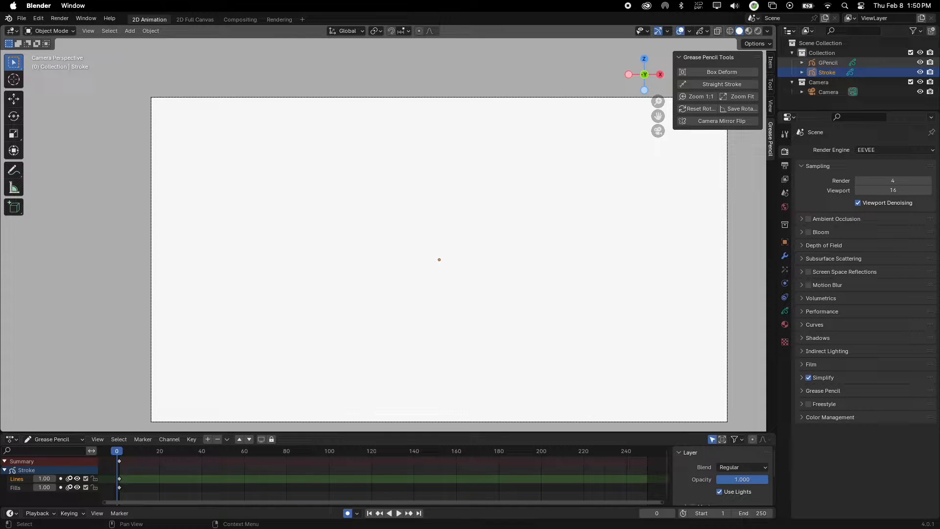
Select the GPencil object and switch it to Draw Mode.
left_click(832, 62)
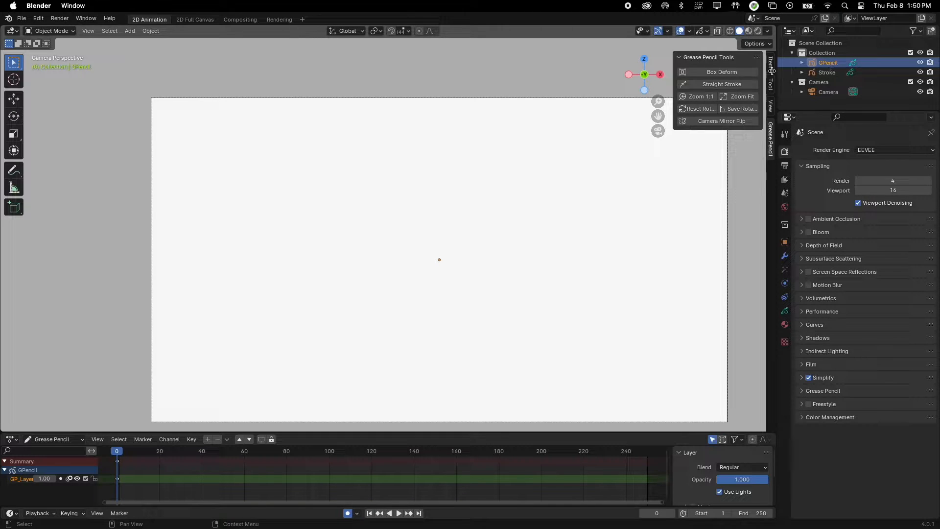
key("ctrl+Tab")
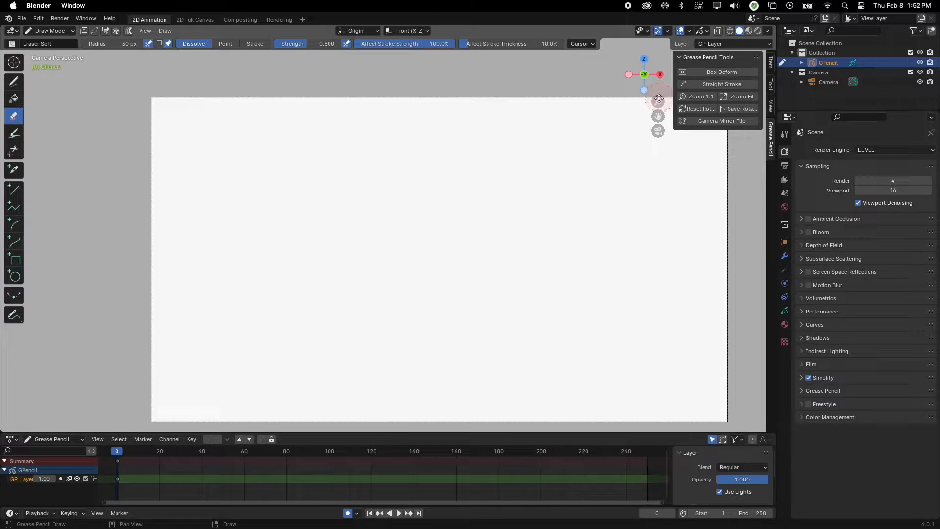
mouse_move(658, 102)
left_mouse_down()
mouse_move(669, 51)
mouse_move(649, 174)
mouse_move(657, 69)
mouse_move(656, 120)
left_mouse_up()
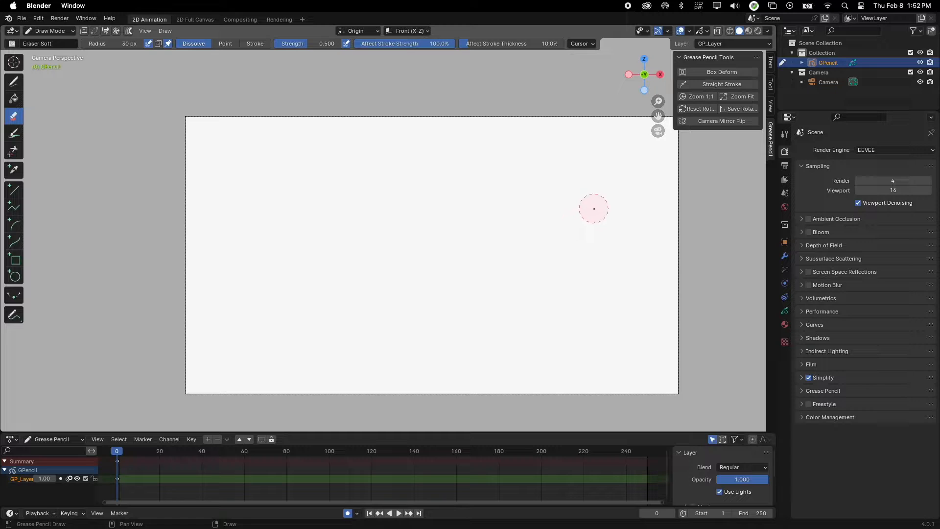
mouse_move(567, 233)
middle_mouse_down("ctrl")
mouse_move(611, 215)
mouse_move(668, 210)
mouse_move(504, 234)
middle_mouse_up("ctrl")
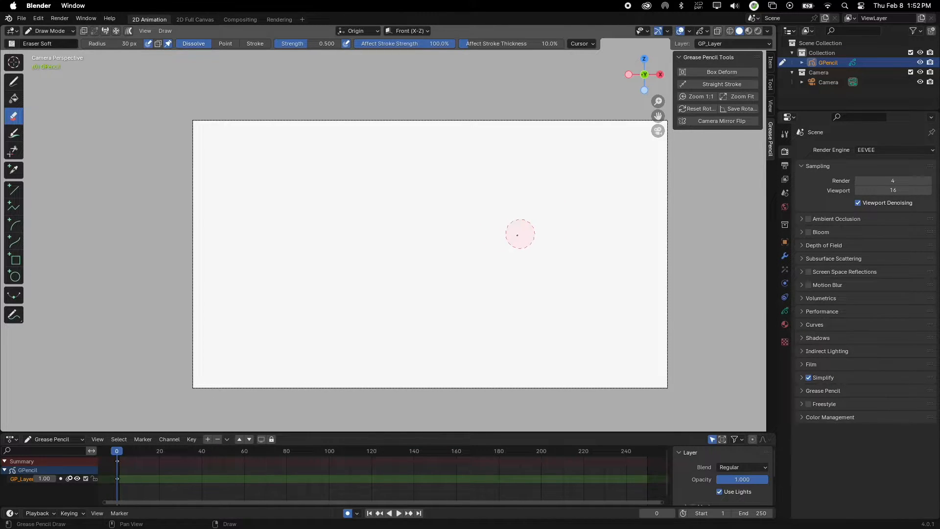
mouse_move(514, 228)
middle_mouse_down("ctrl")
mouse_move(654, 199)
mouse_move(497, 233)
mouse_move(558, 224)
mouse_move(514, 235)
middle_mouse_up("ctrl")
Enlarge the timeline area and bring the first frames of the animation into its range.
left_click_drag(439, 431, 443, 350)
mouse_move(372, 397)
middle_mouse_down("ctrl")
mouse_move(346, 400)
mouse_move(367, 398)
middle_mouse_up("ctrl")
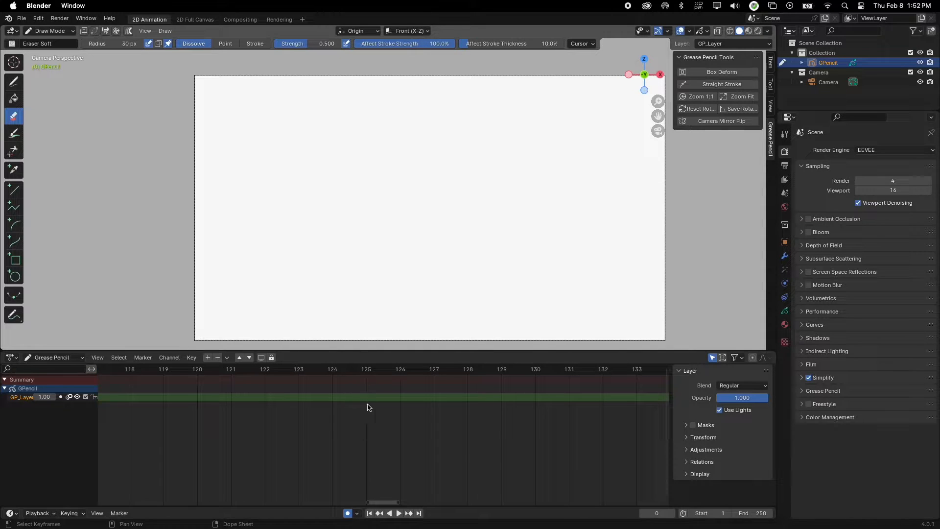
middle_click_drag(607, 201, 466, 273, "shift")
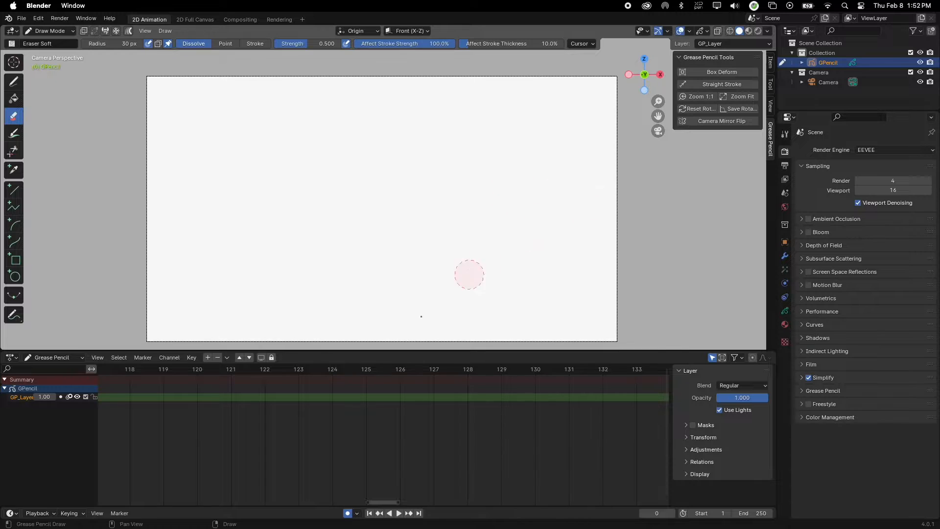
middle_click_drag(244, 399, 170, 419)
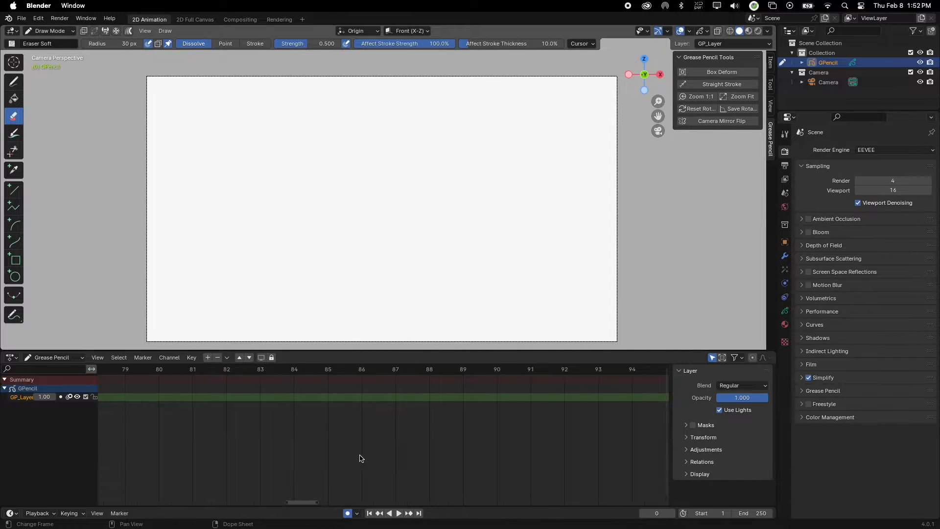
left_click_drag(313, 503, 191, 503)
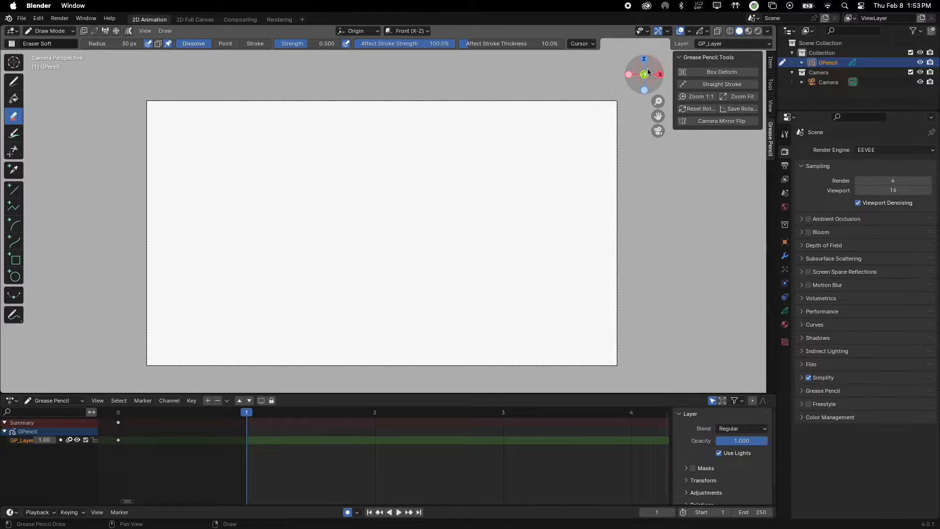
Orbit the viewport out of the camera view, and return to the camera view.
mouse_move(647, 74)
left_mouse_down()
mouse_move(630, 82)
mouse_move(640, 79)
left_mouse_up()
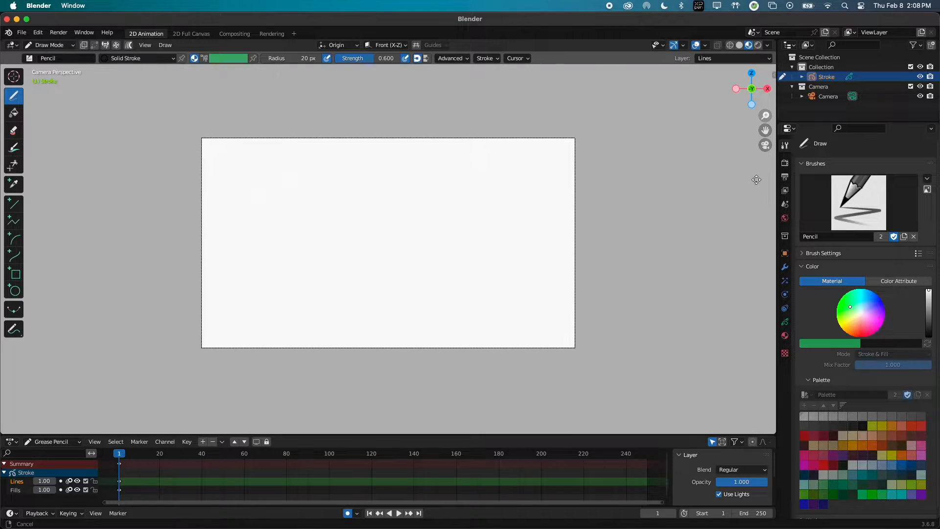
mouse_move(756, 180)
left_mouse_down()
mouse_move(764, 116)
mouse_move(754, 93)
mouse_move(757, 105)
mouse_move(736, 90)
left_mouse_up()
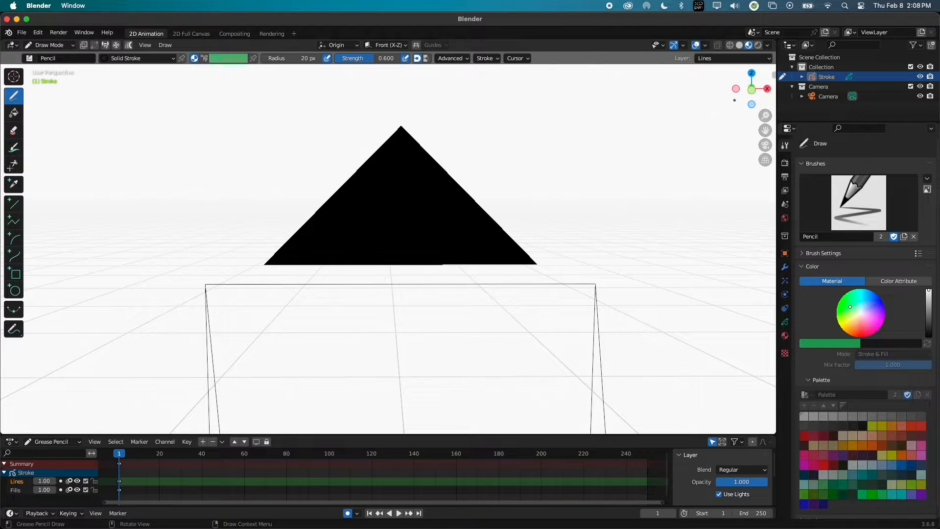
left_click(766, 146)
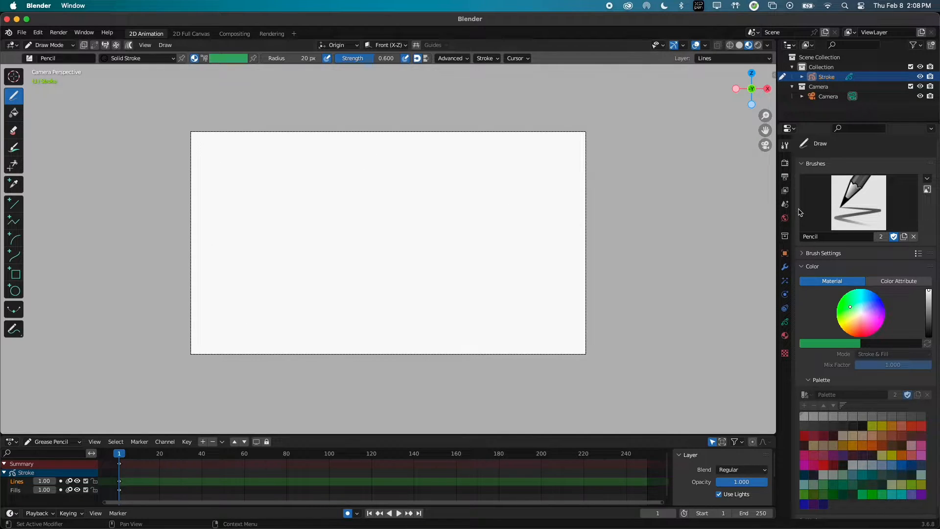
Open the Color Management section of the render properties.
left_click(785, 163)
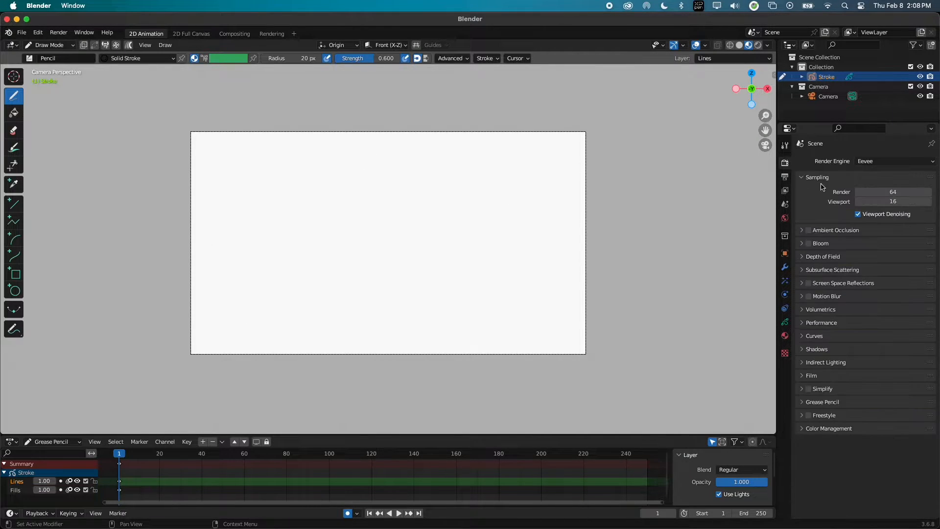
left_click(806, 430)
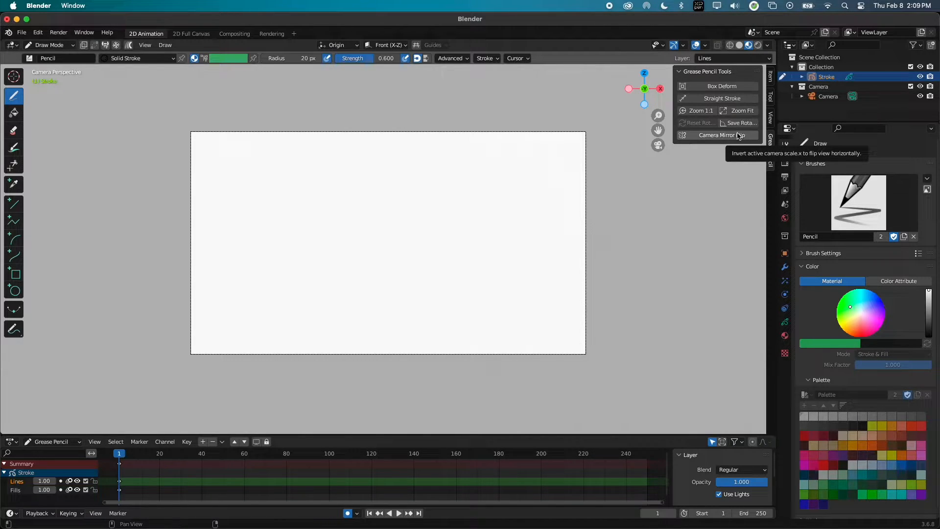
Save the current camera rotation, and add Camera Mirror Flip and Reset Rotation to the Draw Mode Quick Favorites.
right_click(739, 136)
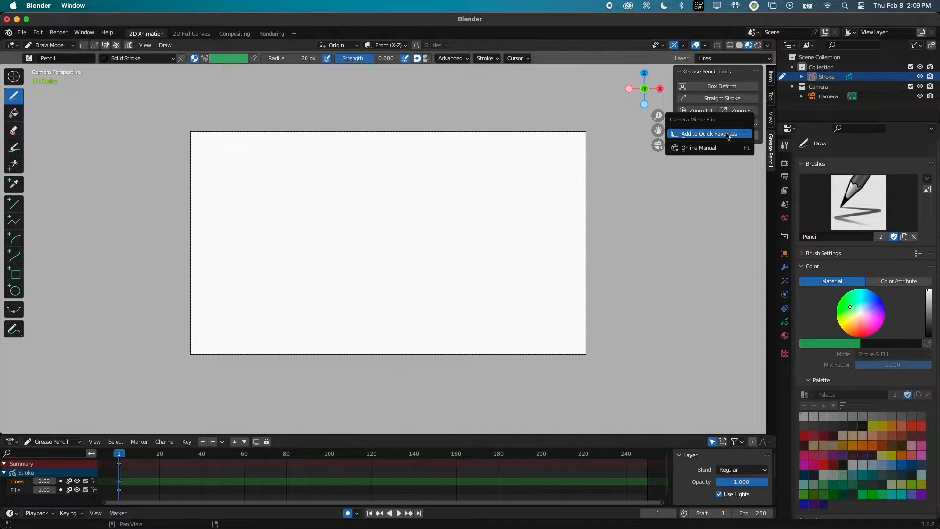
left_click(730, 134)
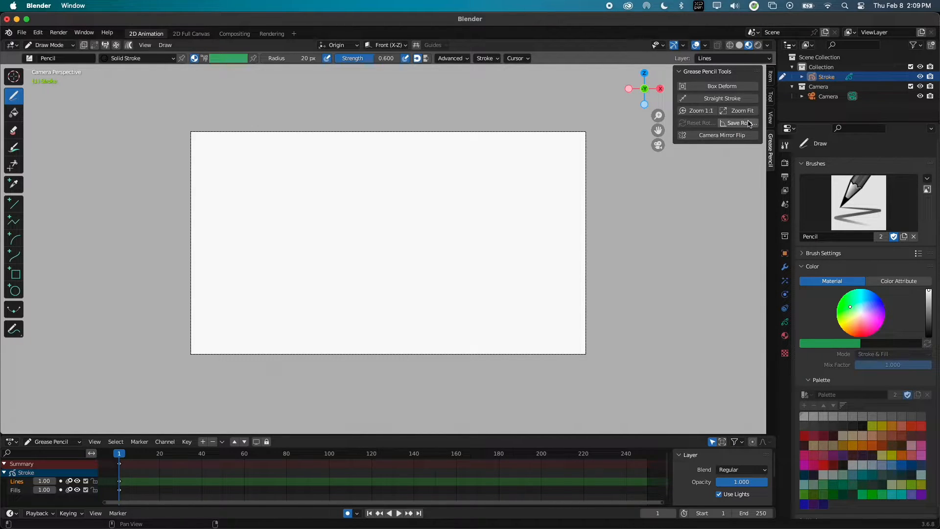
left_click(748, 124)
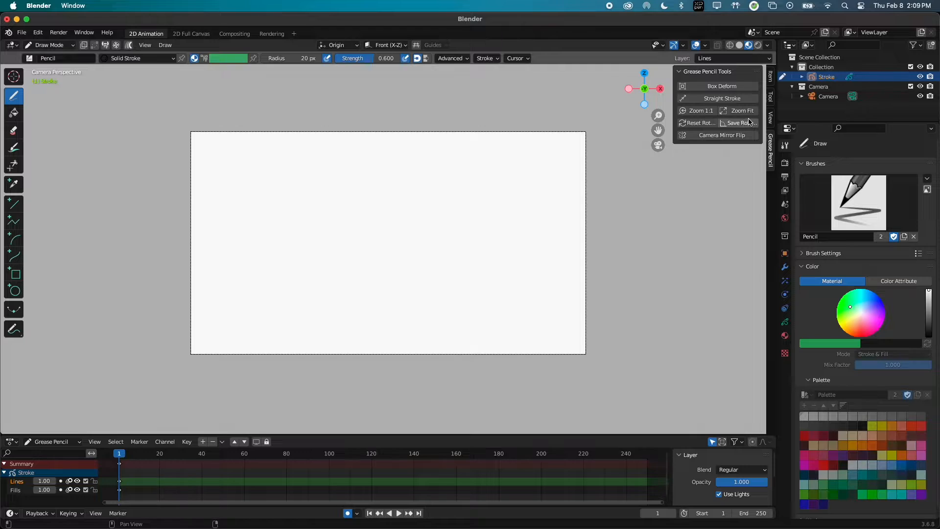
right_click(708, 123)
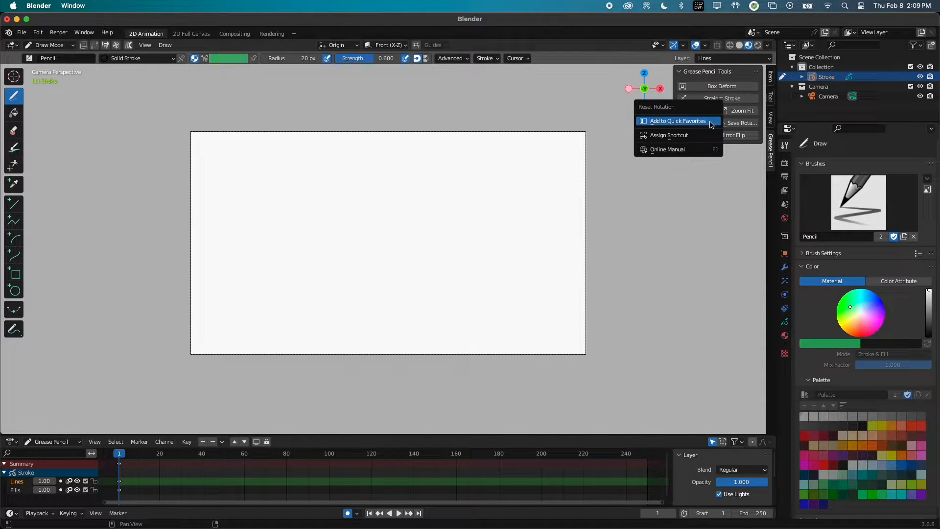
left_click(710, 122)
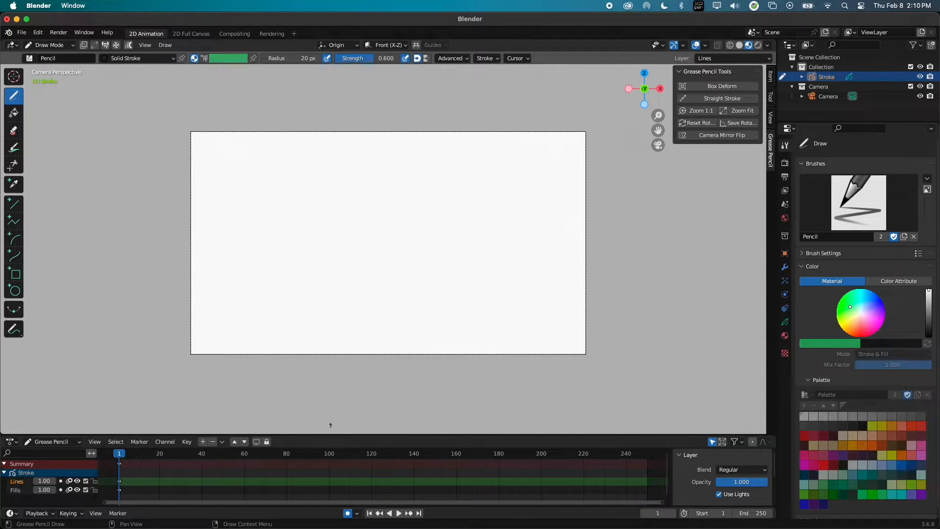
Enlarge the timeline area and assign D as the shortcut for the Draw tool.
left_click_drag(332, 435, 332, 378)
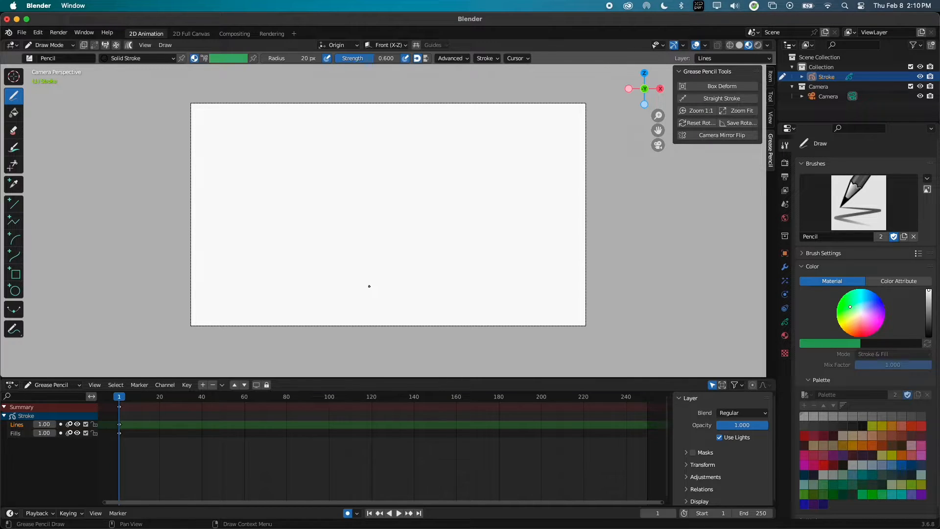
right_click(17, 96)
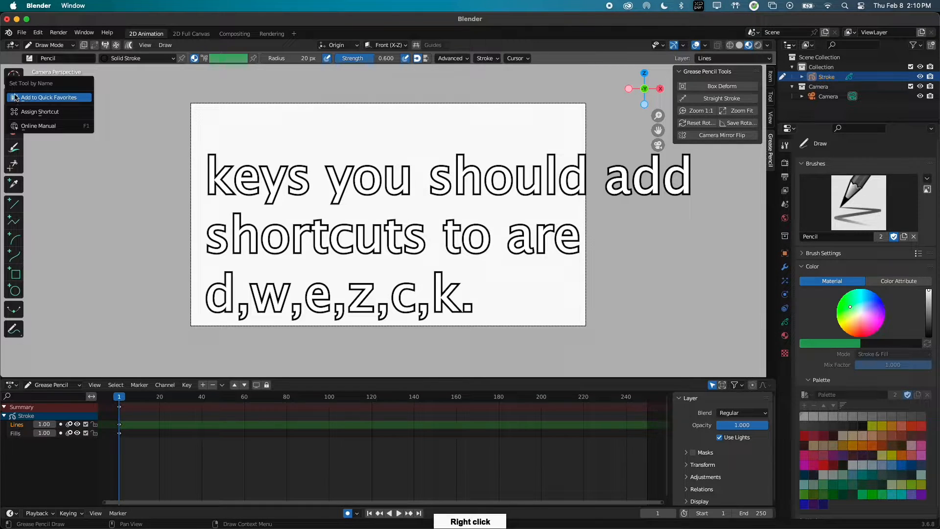
left_click(35, 111)
key("d")
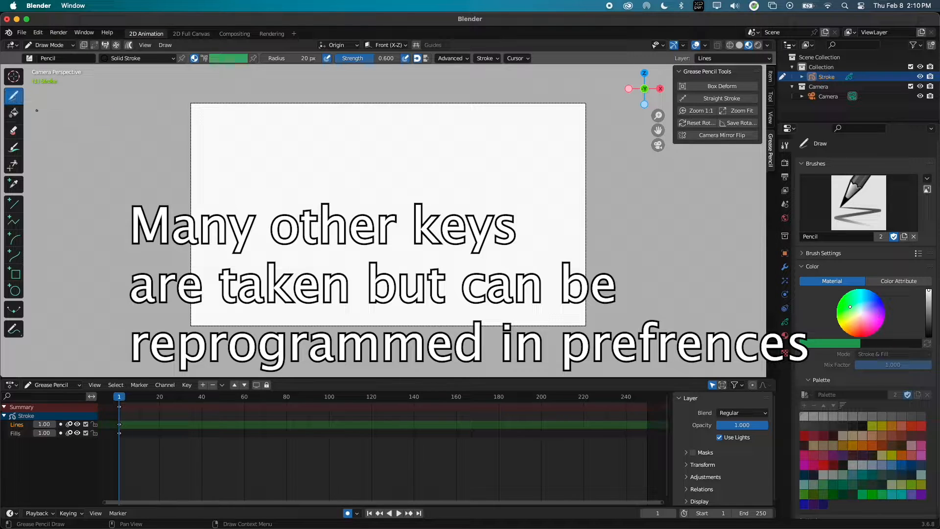
Assign E as the shortcut for the Erase tool and F for the Fill tool.
right_click(14, 131)
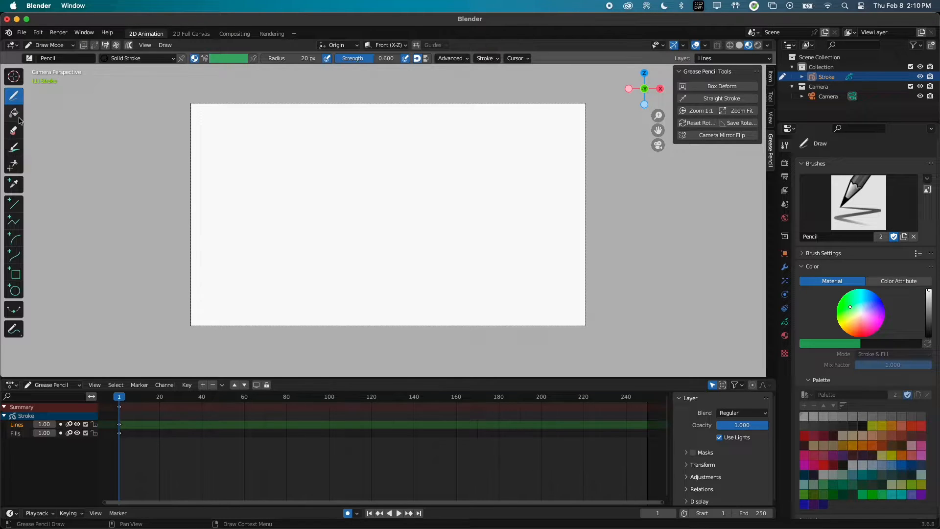
right_click(18, 132)
left_click(44, 130)
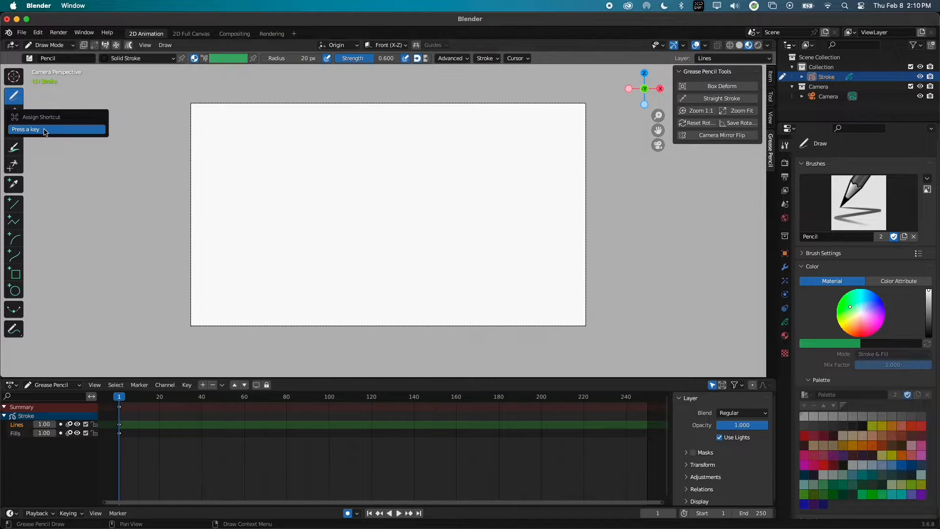
key("e")
right_click(18, 117)
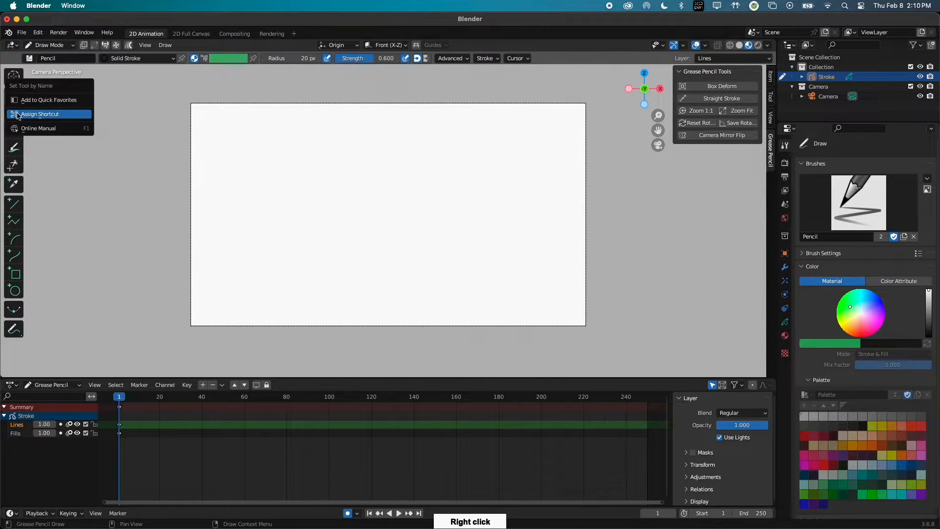
left_click(34, 114)
key("f")
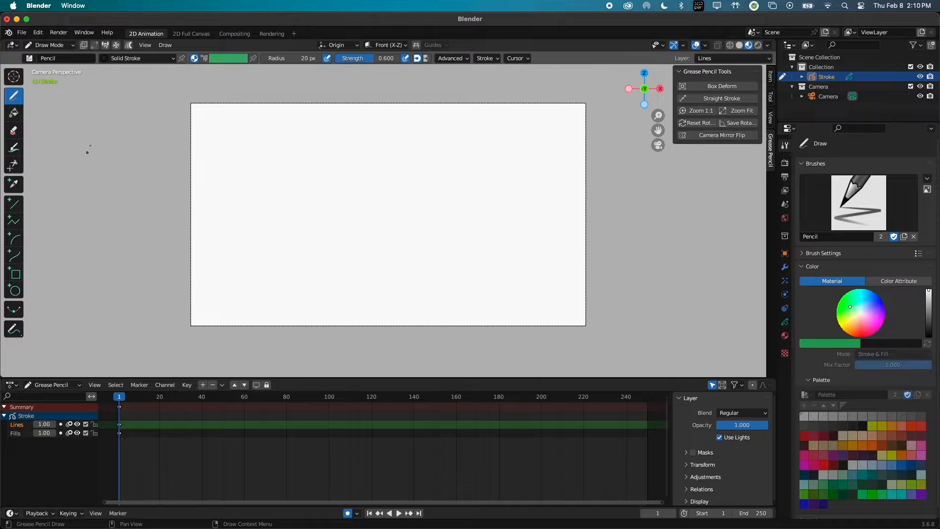
Review the shortcut assignment options available for Draw Mode and Edit Mode.
left_click(74, 48)
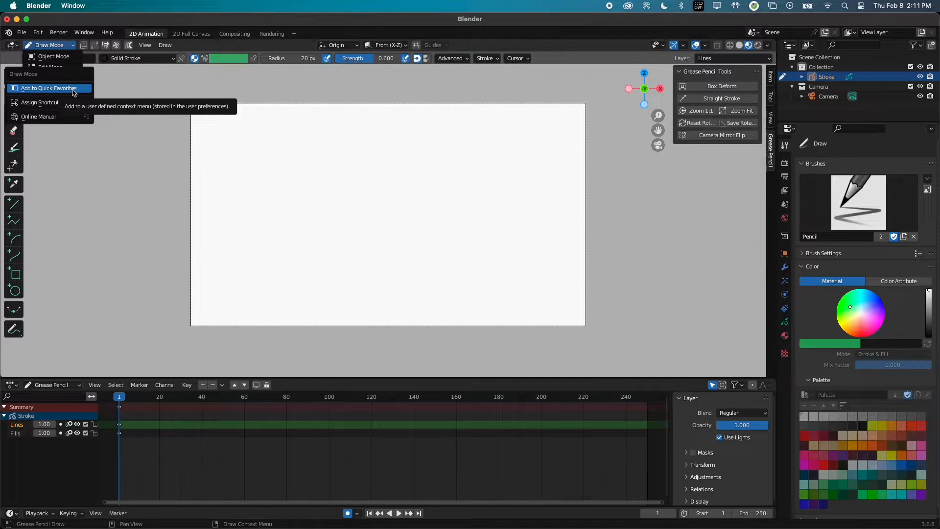
right_click(73, 66)
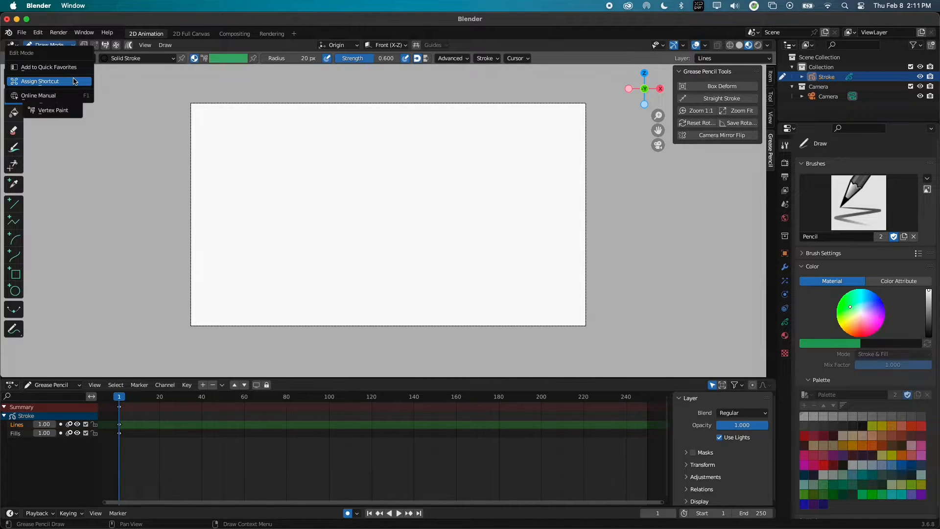
left_click(73, 45)
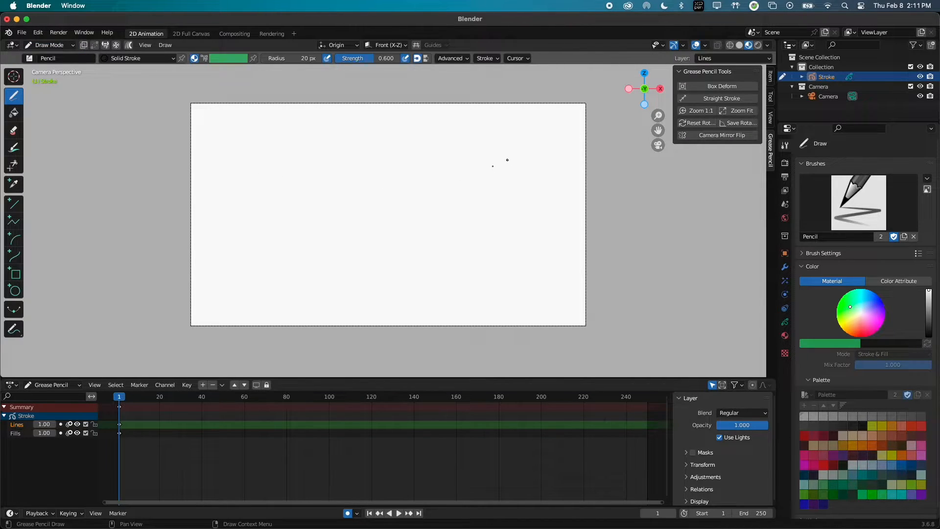
Toggle between Edit Mode and Draw Mode, and draw a freehand oval stroke near the centre of the camera frame.
key("Tab")
key("Tab")
mouse_move(451, 176)
left_mouse_down()
mouse_move(459, 192)
mouse_move(449, 169)
left_mouse_up()
Box select in Edit Mode and examine the Mirror options for the stroke points.
key("b")
right_click(440, 138)
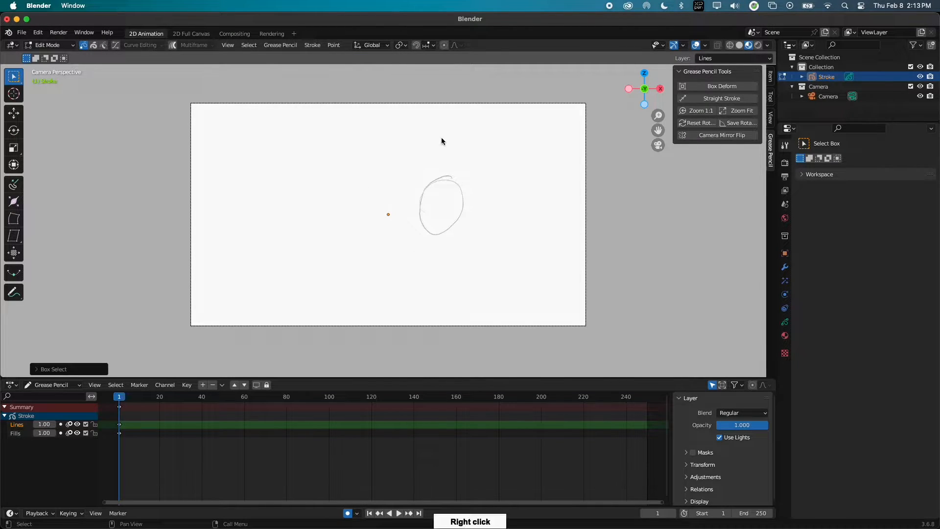
mouse_move(431, 230)
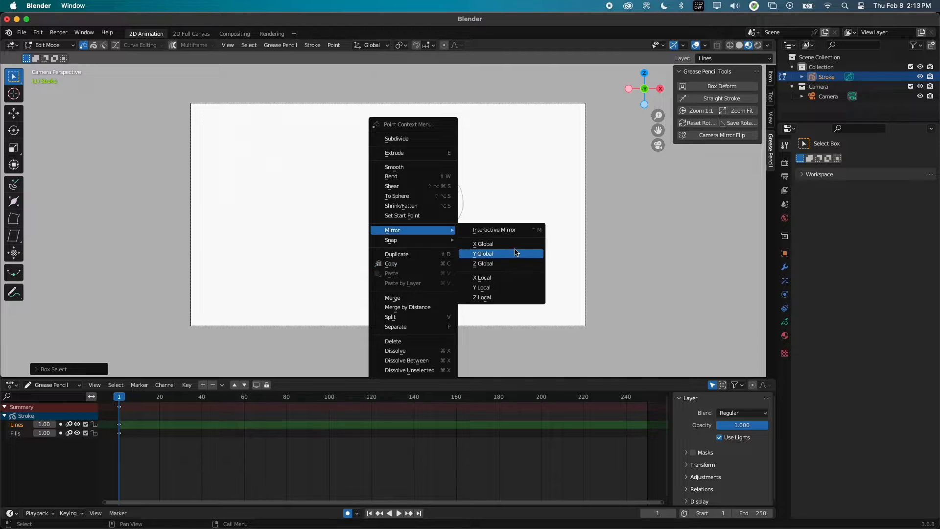
right_click(520, 245)
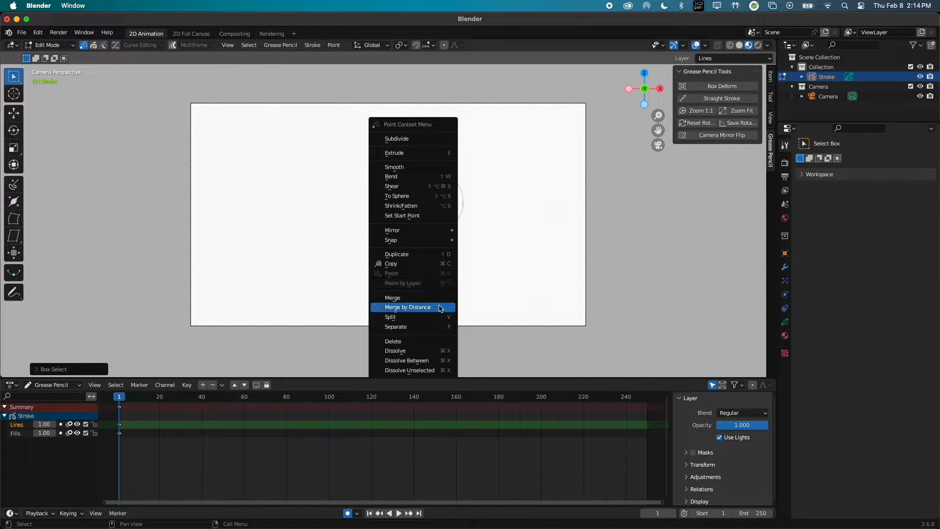
Add Camera Mirror Flip and Reset Rotation to the Quick Favorites for Edit Mode.
right_click(743, 136)
left_click(744, 133)
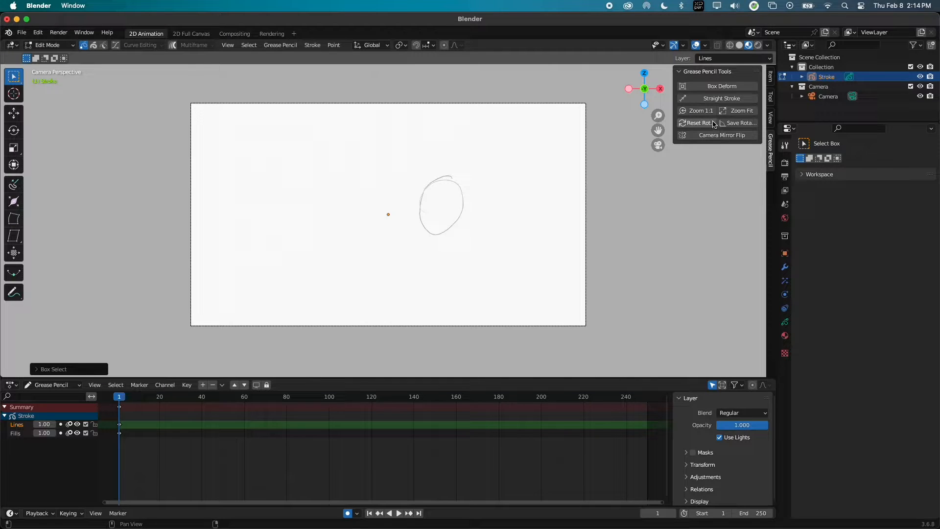
right_click(713, 123)
left_click(708, 122)
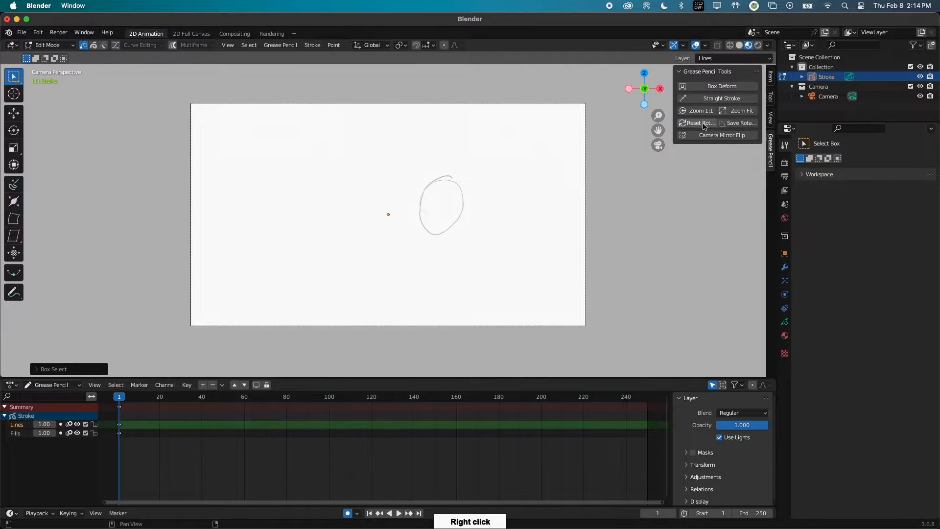
Mirror the oval stroke along the X axis.
left_click(433, 240)
key("ctrl+m")
key("x")
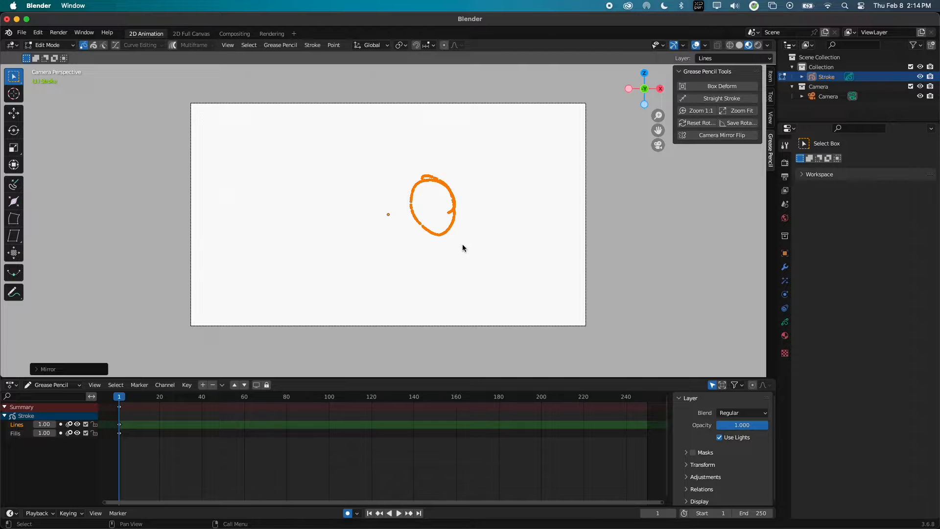
Apply Camera Mirror Flip from the Quick Favorites in Draw Mode, and switch back to Edit Mode.
key("Tab")
key("q")
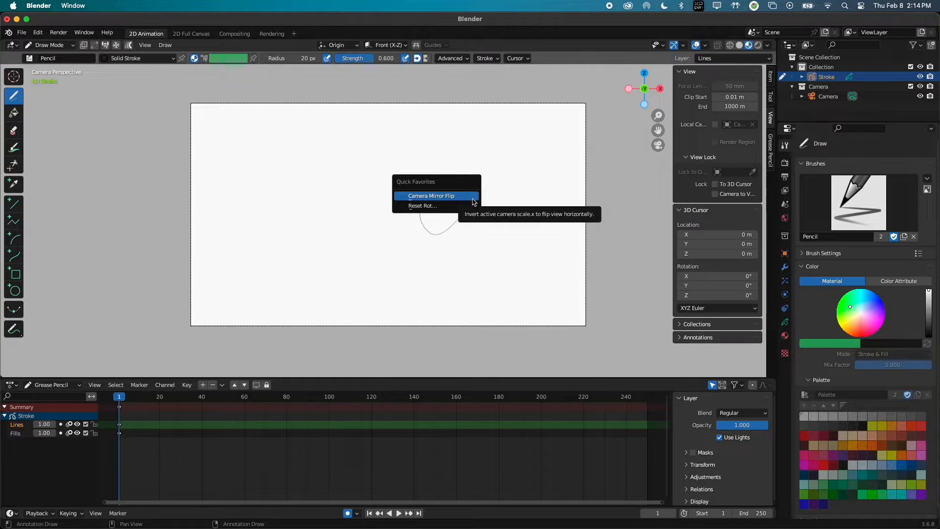
key("Tab")
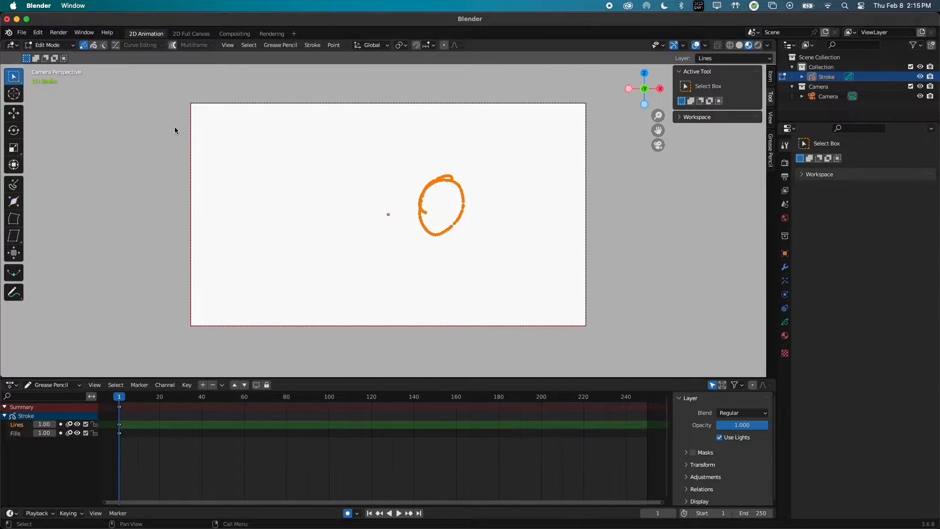
Switch the selection tool to Select Lasso and assign it the shortcut L.
left_click(14, 81)
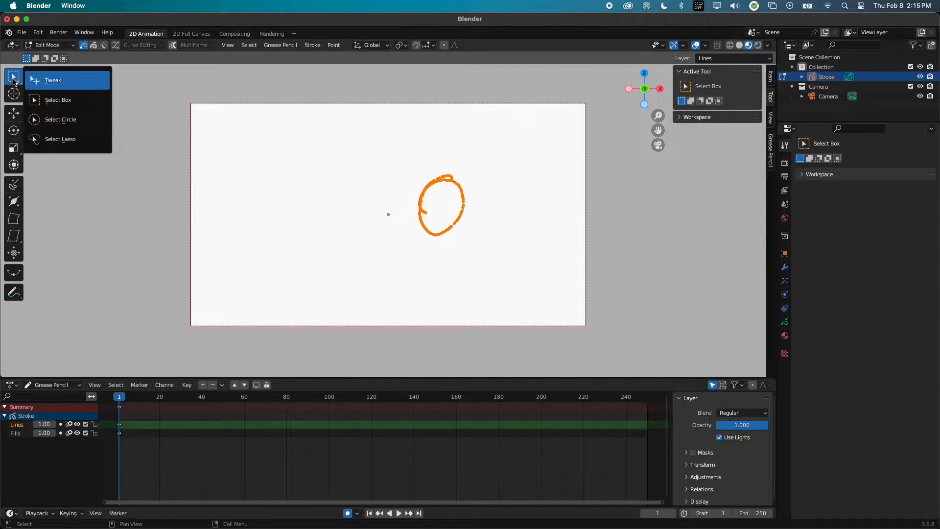
left_click(12, 89)
left_click(74, 139)
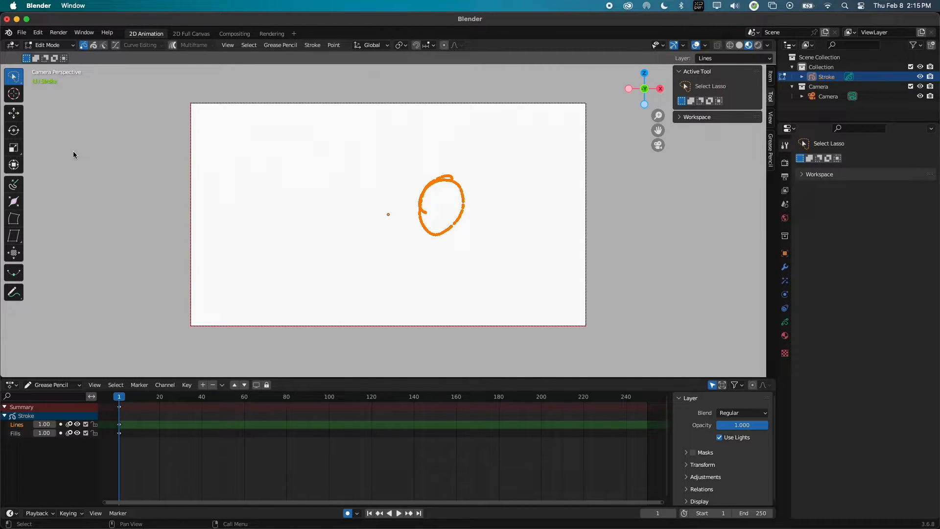
right_click(18, 81)
left_click(49, 78)
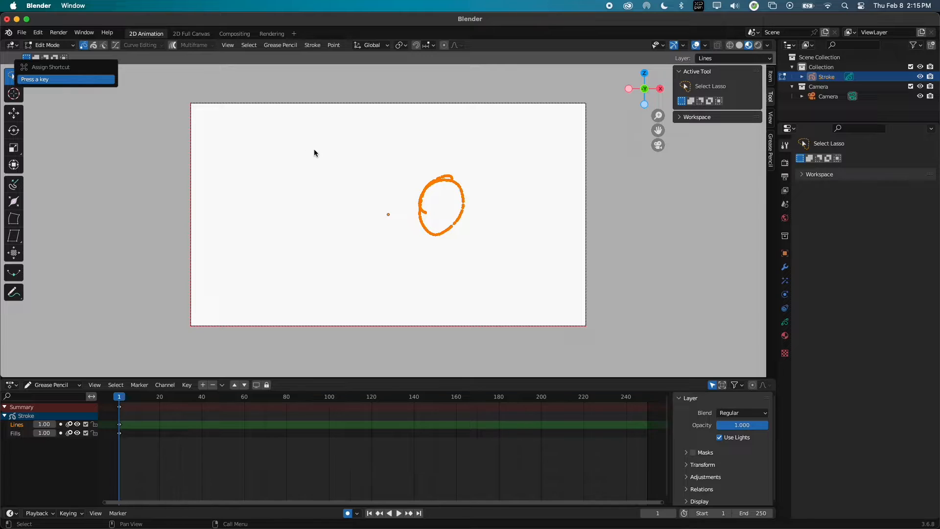
key("l")
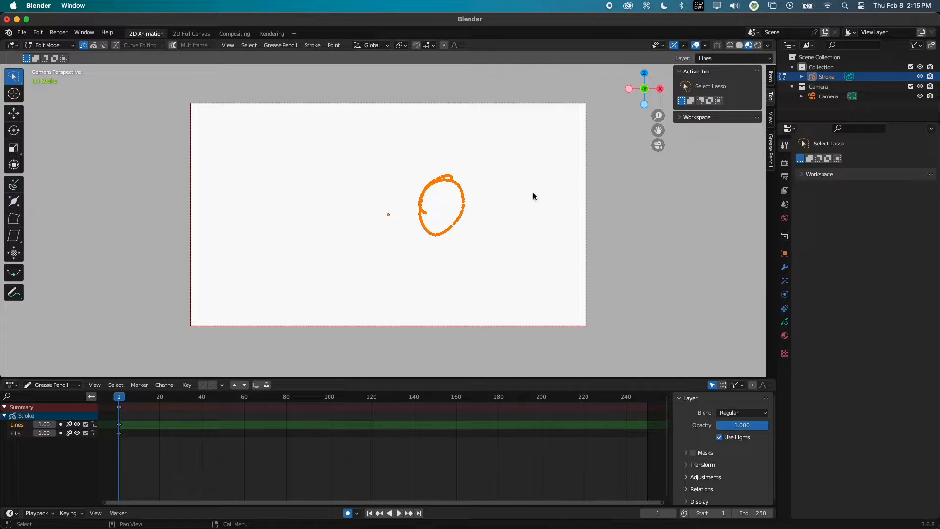
Delete the points of the selected oval stroke and return to Draw Mode.
key("x")
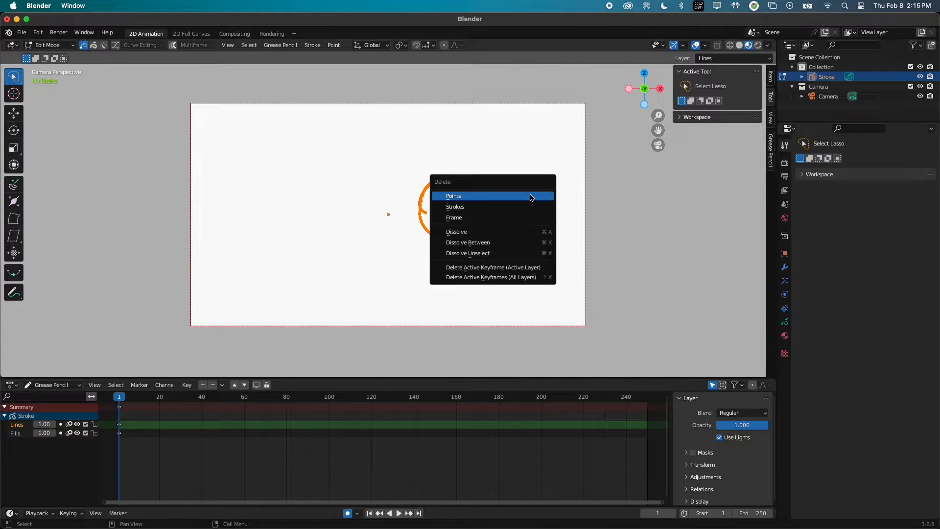
left_click(528, 196)
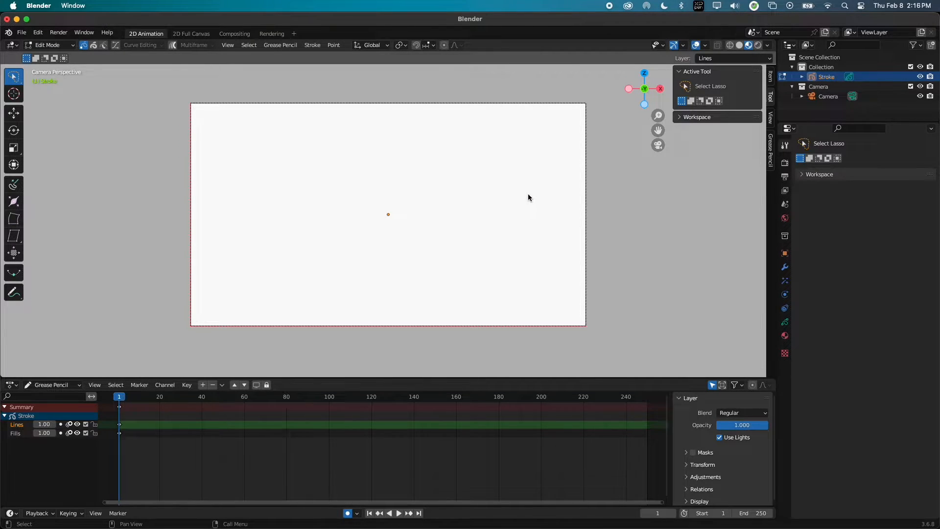
key("ctrl+Tab")
left_click(527, 141)
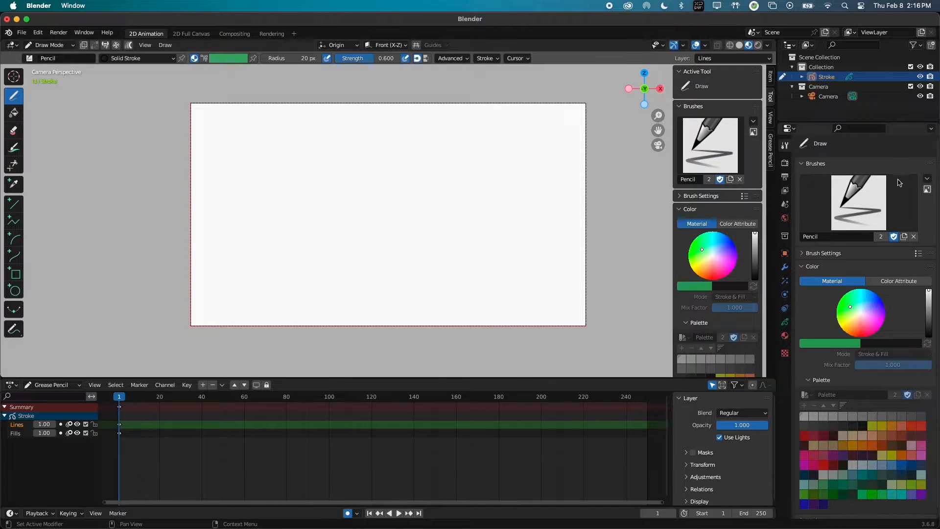
Download and import the texture brush pack for the Draw tool.
left_click(927, 180)
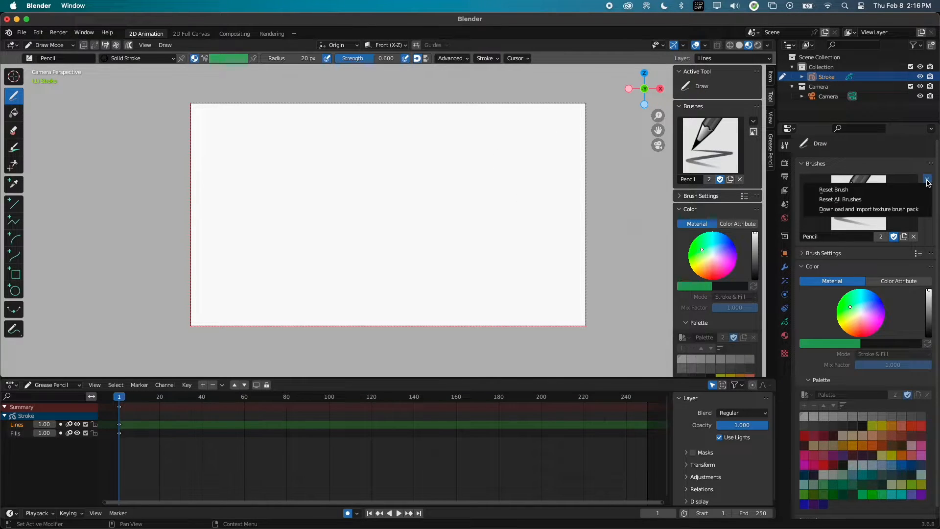
left_click(914, 210)
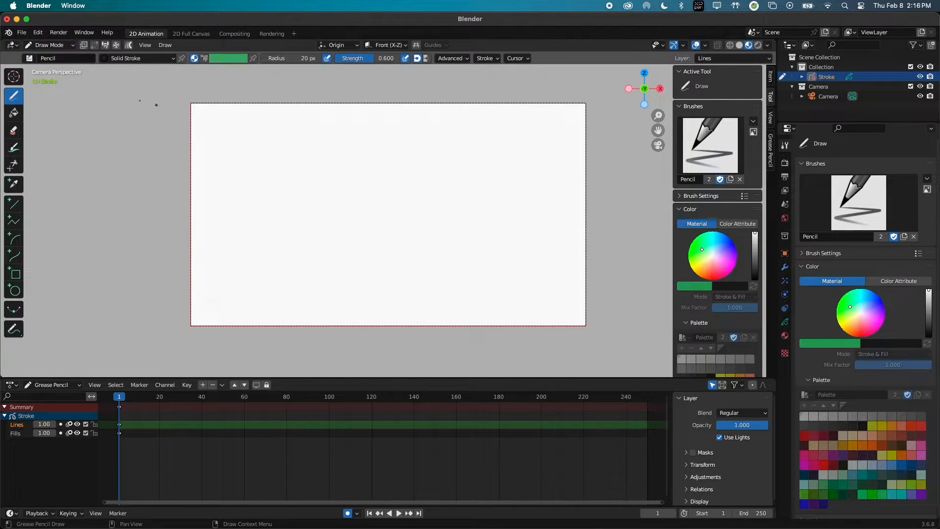
Browse the available Grease Pencil brushes, including the imported texture brushes, without choosing another brush.
left_click(29, 58)
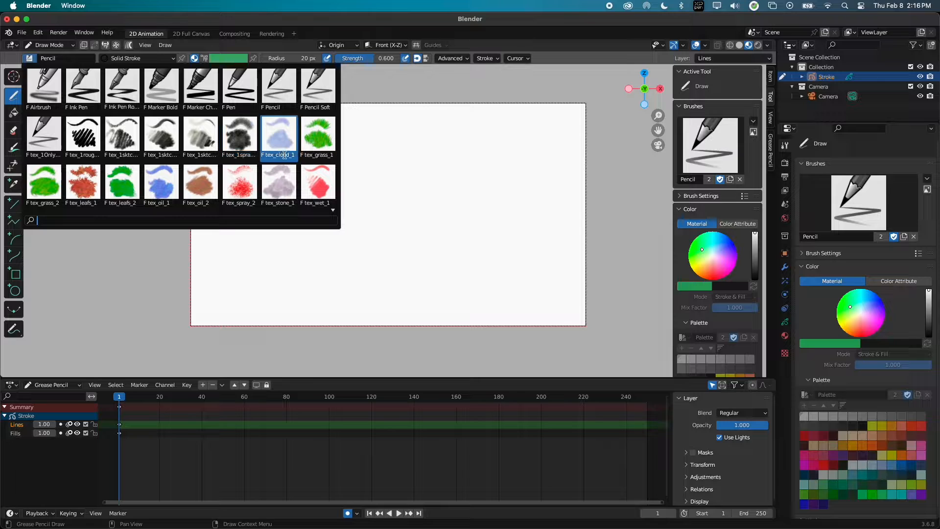
key("Right")
key("Right")
key("Right")
key("Right")
key("Right")
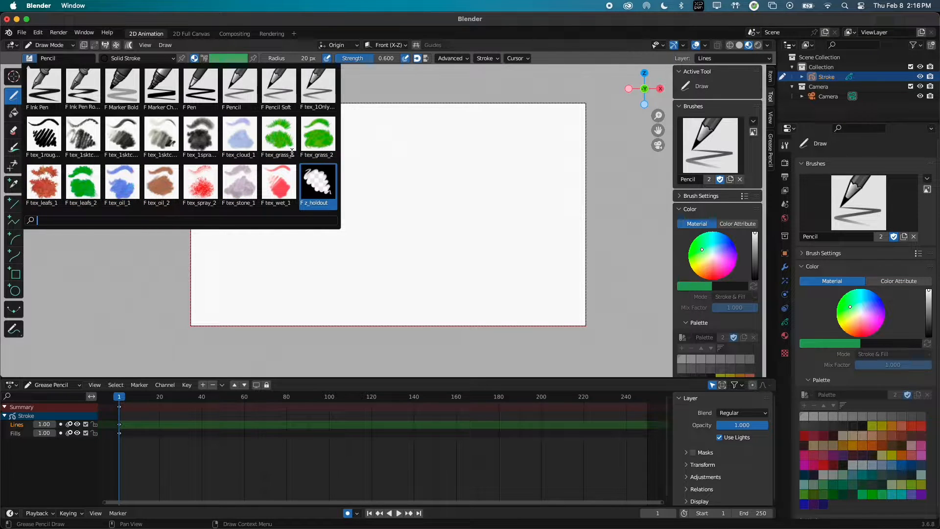
key("Left")
key("Left")
key("Left")
key("Left")
key("Left")
key("Left")
key("Left")
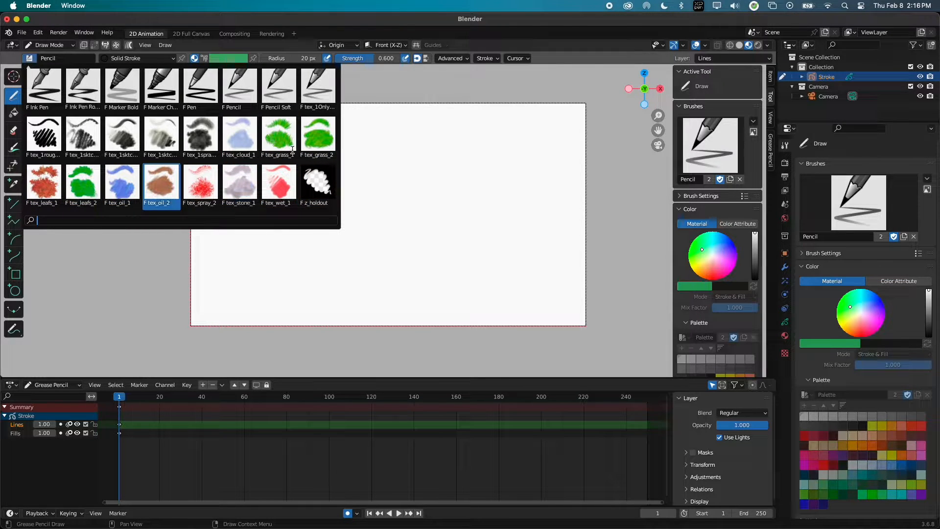
key("Left")
key("Left")
key("Left")
key("Left")
key("Left")
key("Left")
key("Left")
key("Left")
key("Left")
key("Left")
key("Left")
key("Left")
key("Left")
key("Left")
key("Left")
key("Left")
key("Left")
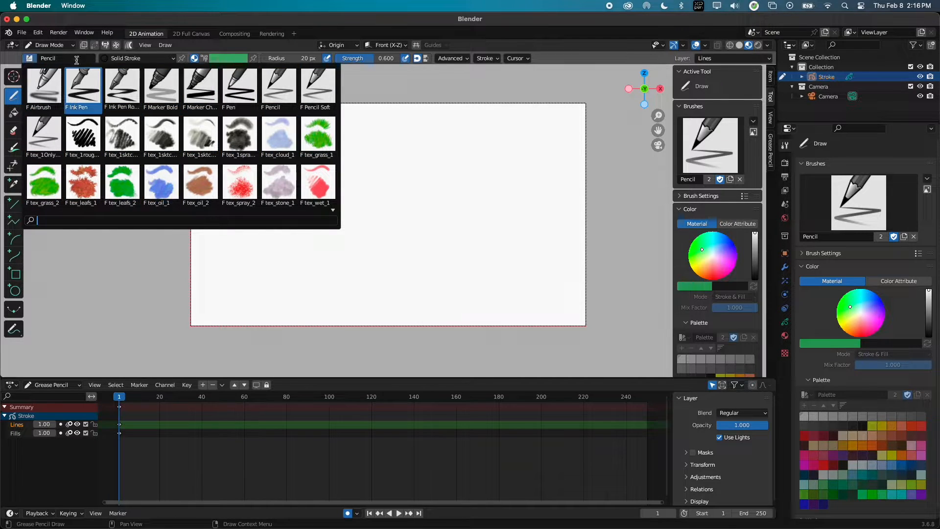
key("Escape")
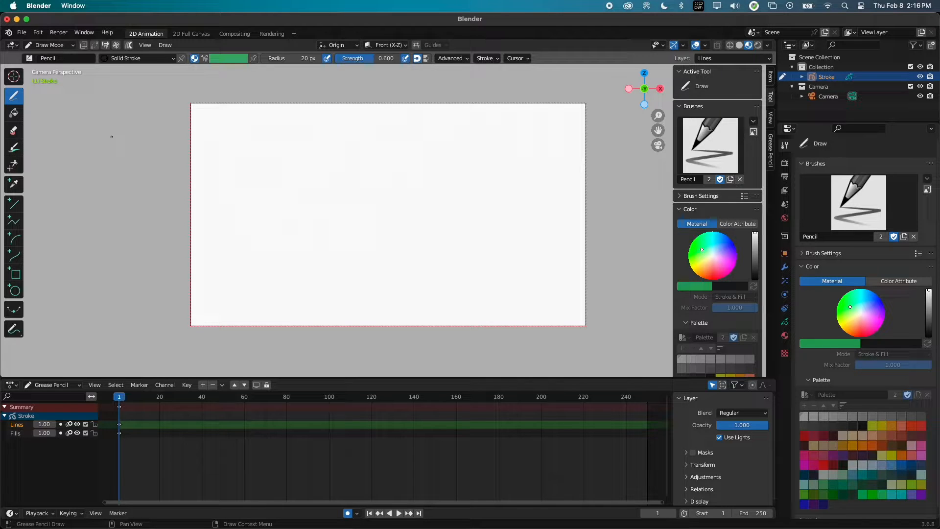
Examine the Save Startup File option for the 2D Animation defaults.
left_click(38, 32)
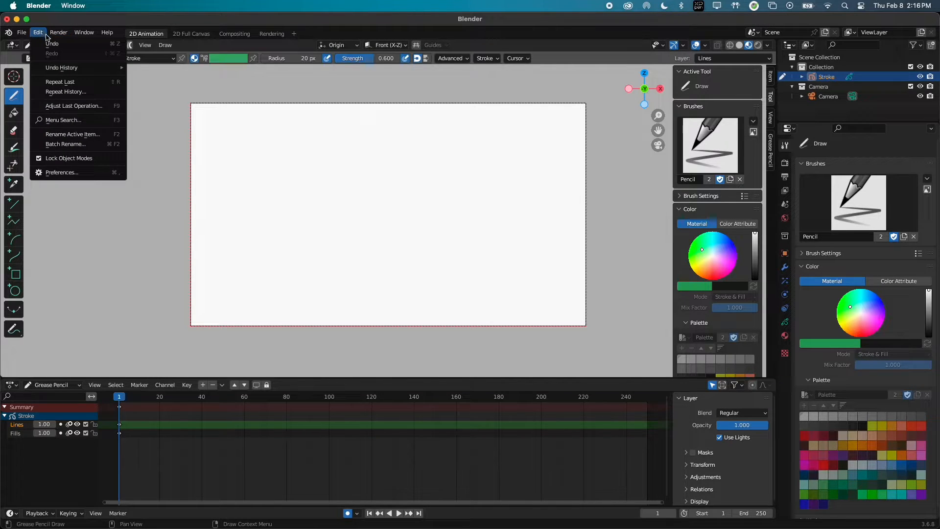
mouse_move(16, 34)
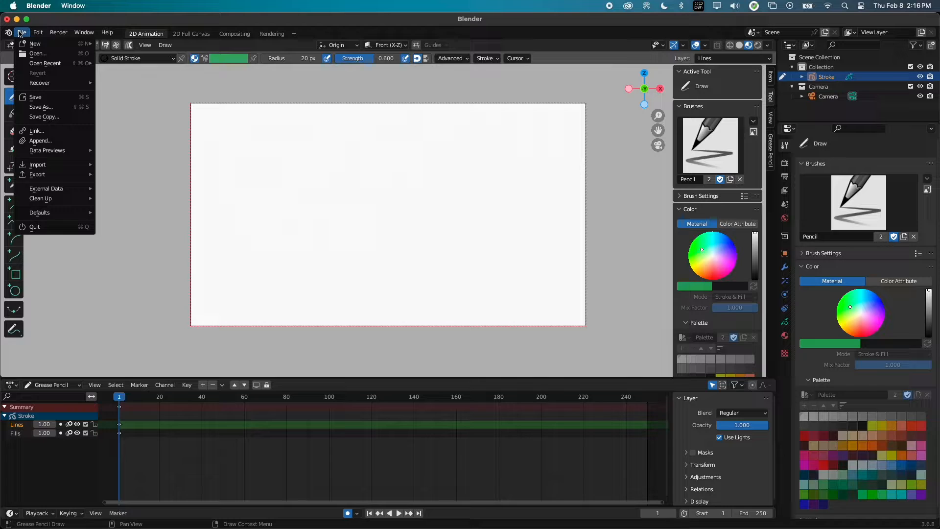
mouse_move(73, 211)
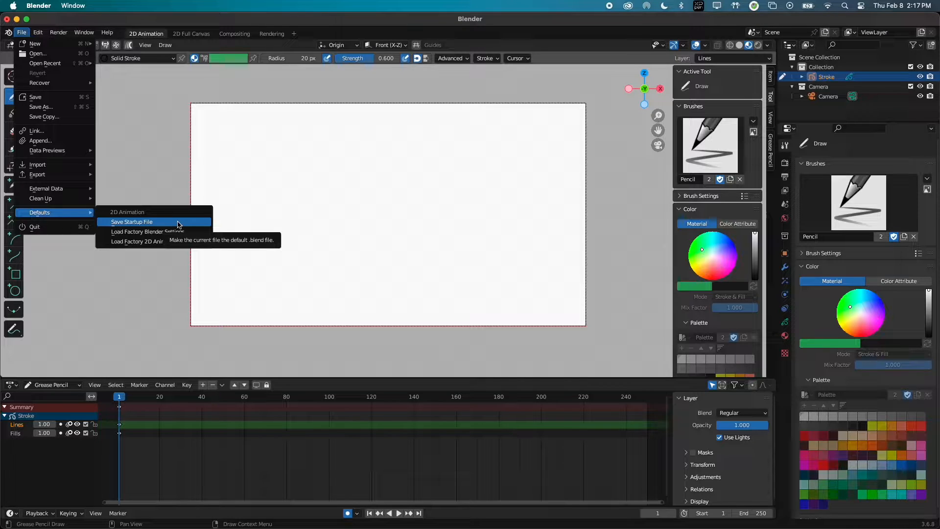
left_click(24, 32)
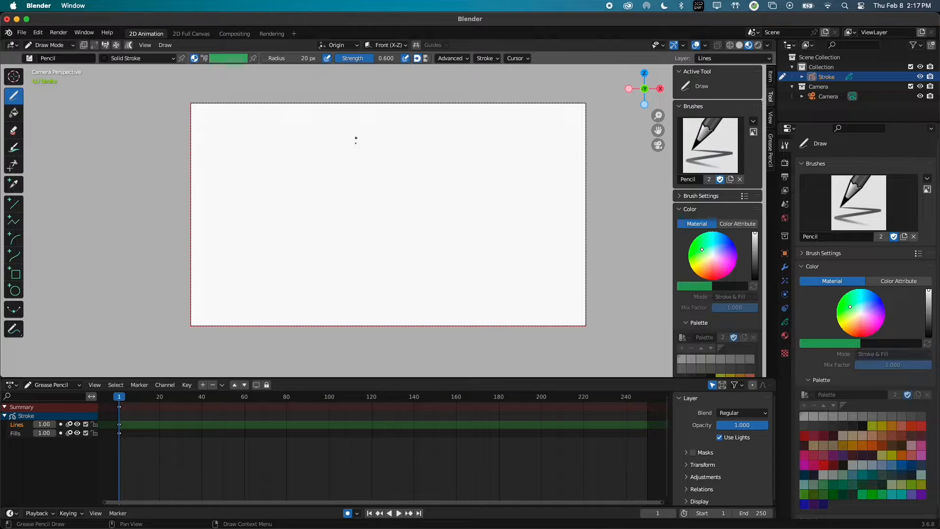
Draw a freehand circle with the Pencil brush near the centre of the camera frame, and choose the Ink Pen Rough brush.
mouse_move(363, 209)
left_mouse_down()
mouse_move(447, 218)
mouse_move(397, 167)
left_mouse_up()
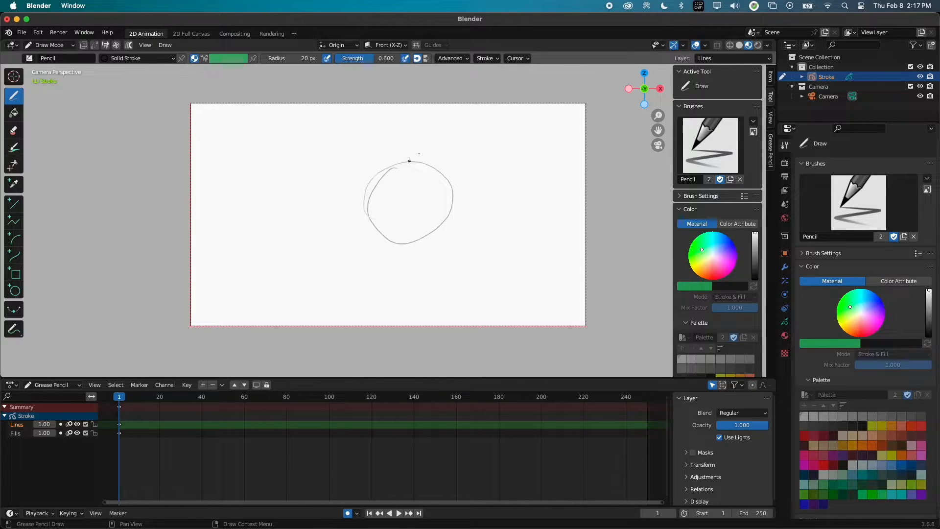
left_click(30, 59)
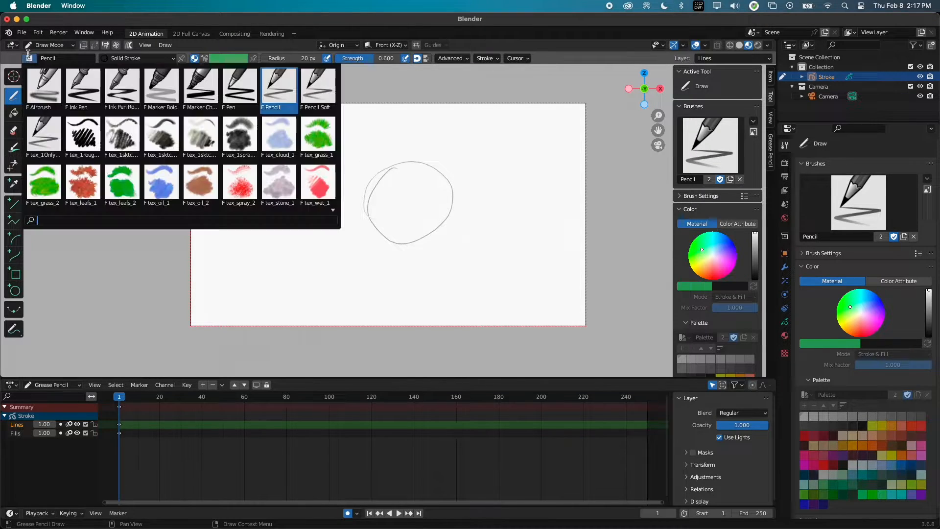
left_click(126, 101)
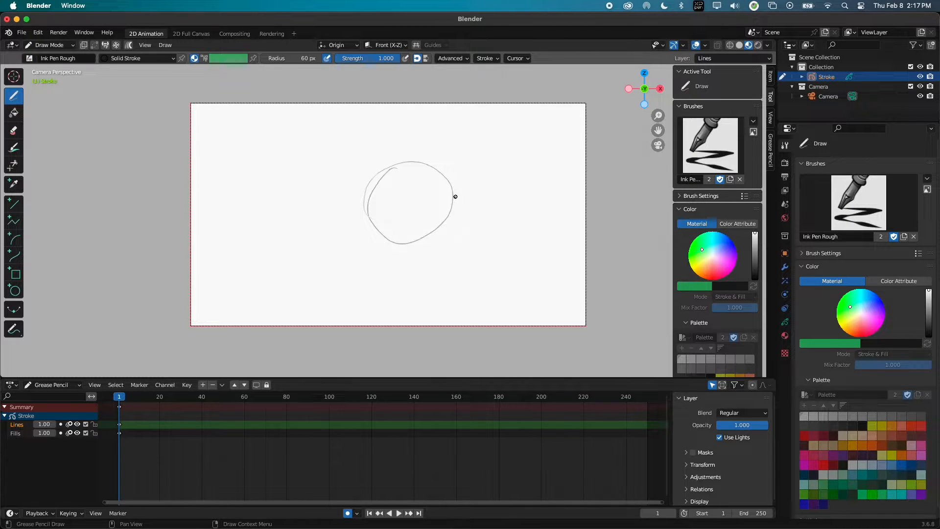
Erase the pencil circle and draw a larger freehand circle with the Ink Pen Rough brush.
key("e")
mouse_move(445, 189)
left_mouse_down()
mouse_move(414, 240)
mouse_move(447, 214)
mouse_move(440, 177)
mouse_move(390, 185)
mouse_move(384, 220)
mouse_move(369, 198)
mouse_move(410, 177)
left_mouse_up()
key("d")
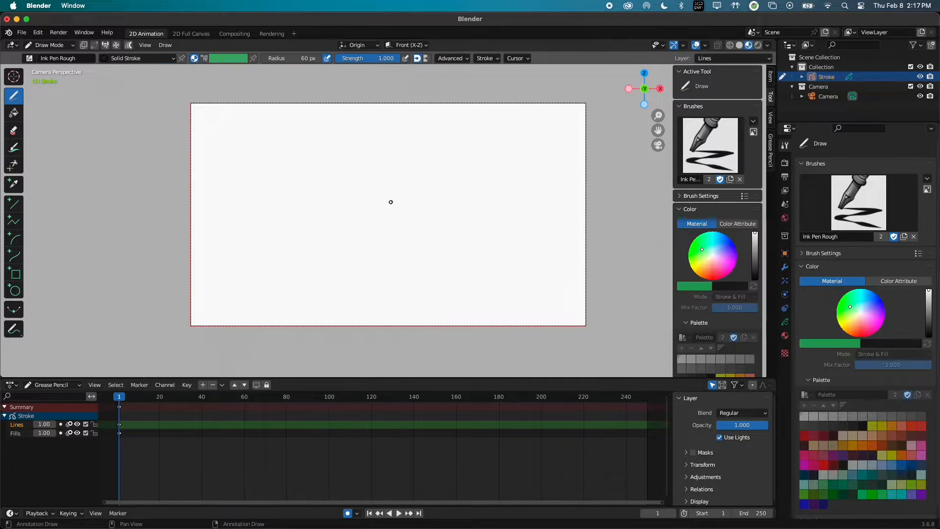
mouse_move(362, 205)
left_mouse_down()
mouse_move(349, 172)
mouse_move(396, 238)
mouse_move(350, 168)
left_mouse_up()
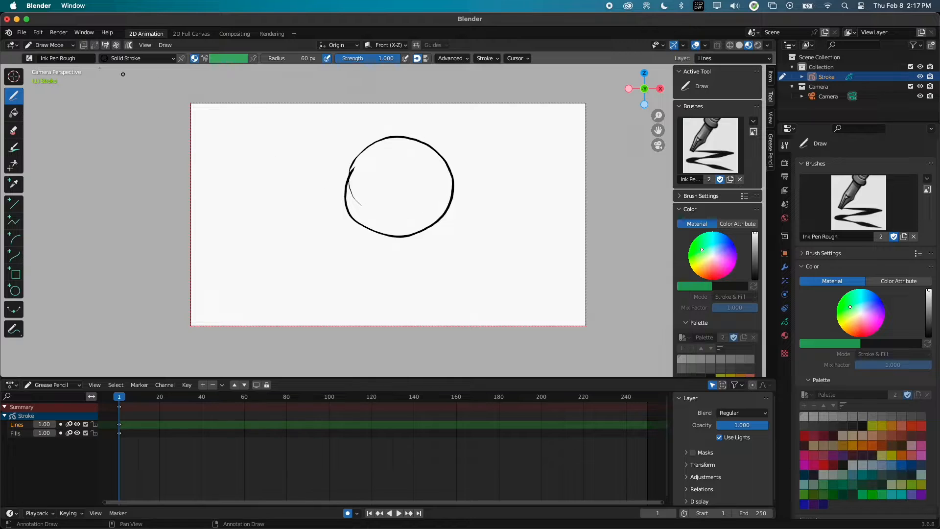
Activate the Erase tool and set the Eraser Soft radius to 94 px.
key("e")
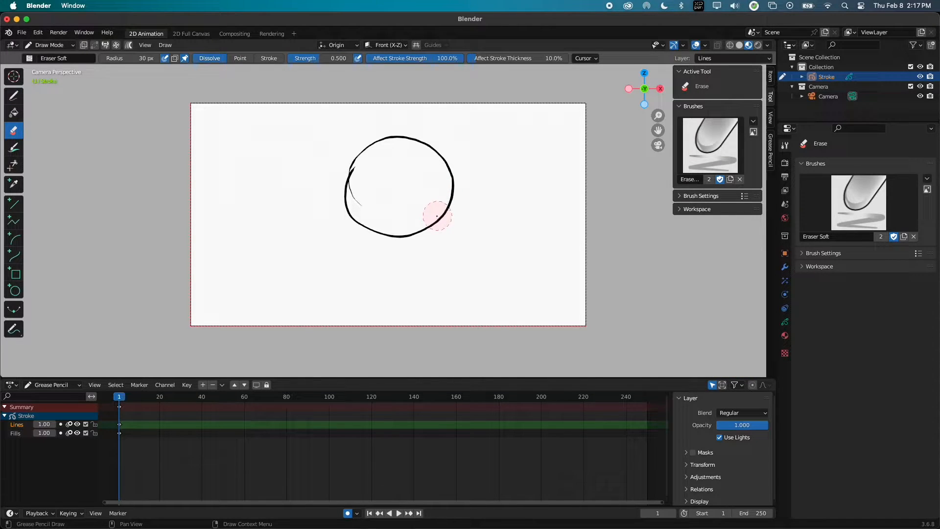
key("f")
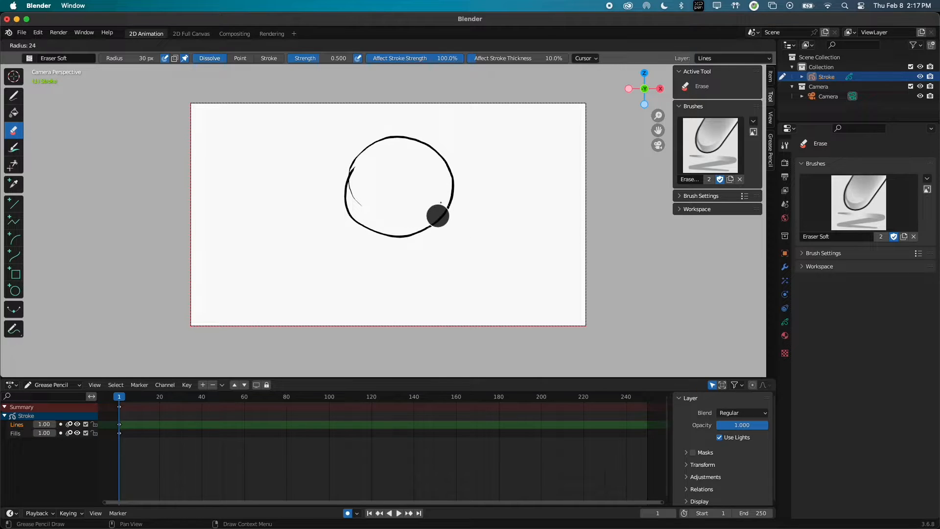
left_click(466, 182)
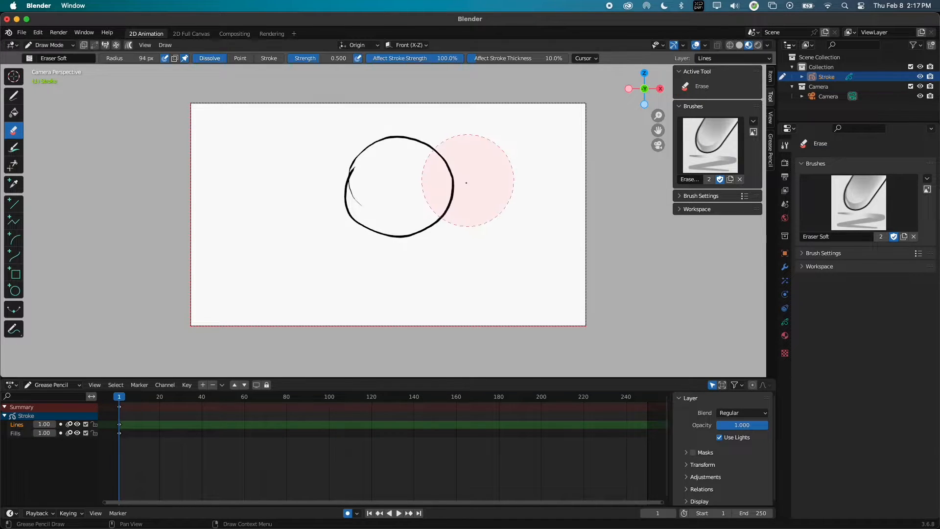
Try erasing the upper part of the ink circle in Dissolve mode, and undo the erasing.
mouse_move(462, 178)
left_mouse_down()
mouse_move(458, 185)
mouse_move(458, 172)
mouse_move(431, 153)
mouse_move(386, 185)
mouse_move(398, 122)
mouse_move(375, 177)
mouse_move(369, 143)
mouse_move(361, 204)
mouse_move(404, 137)
left_mouse_up()
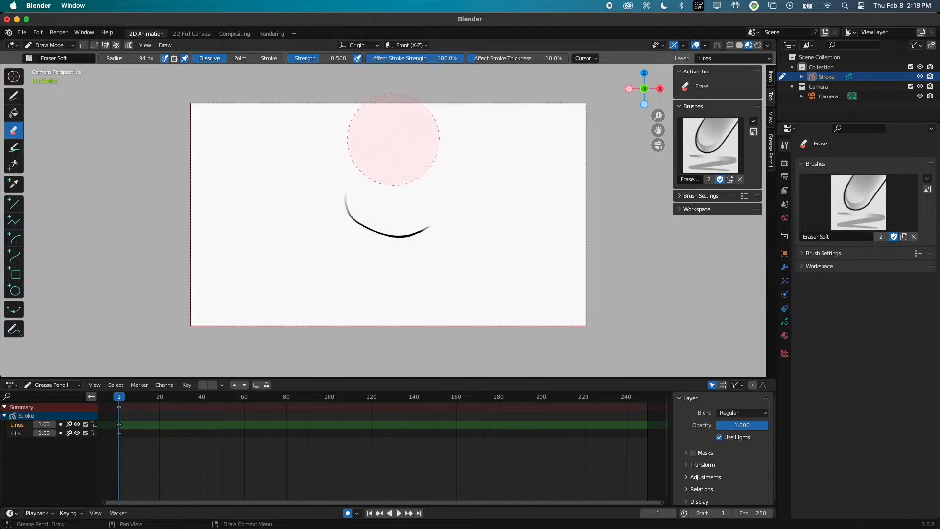
key("super+z")
key("super+z")
key("super+z")
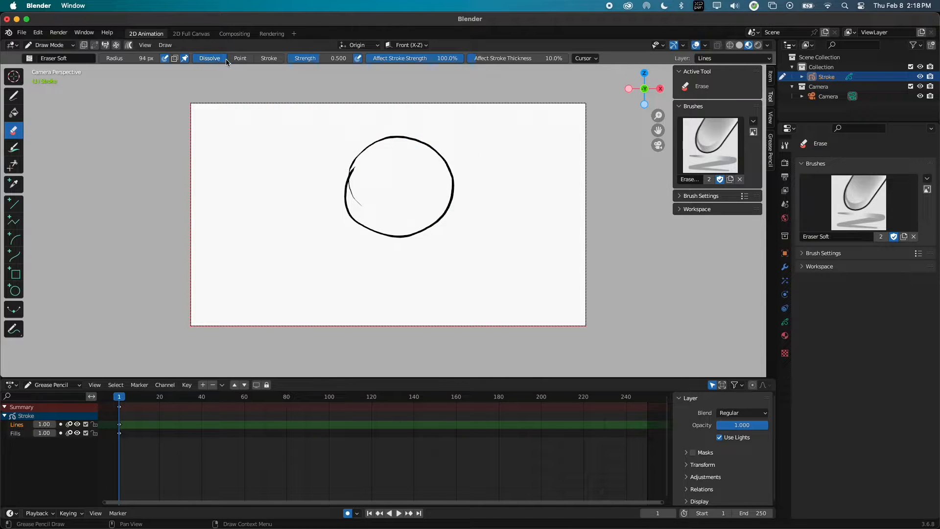
Set the eraser to Point mode, try it on the upper-right part of the ink circle, and undo the erasing.
left_click(238, 58)
left_click(448, 160)
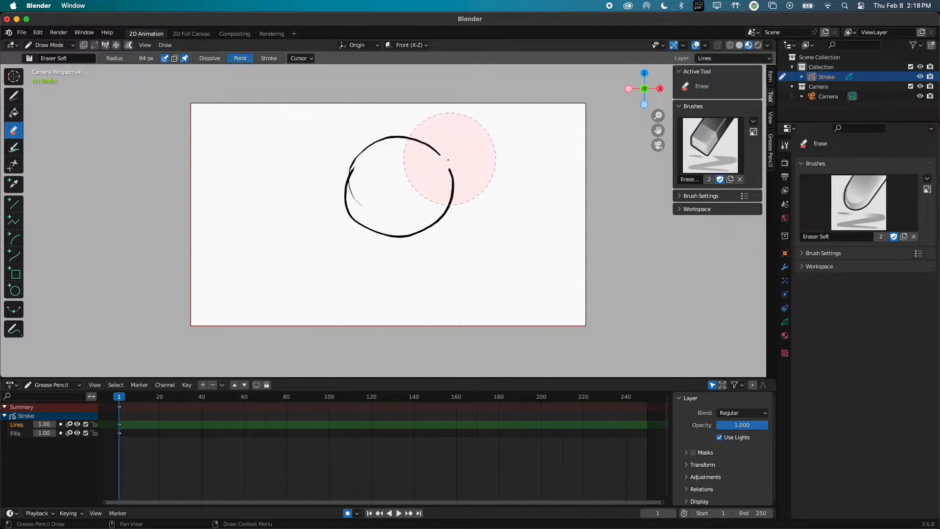
left_click_drag(448, 160, 400, 143)
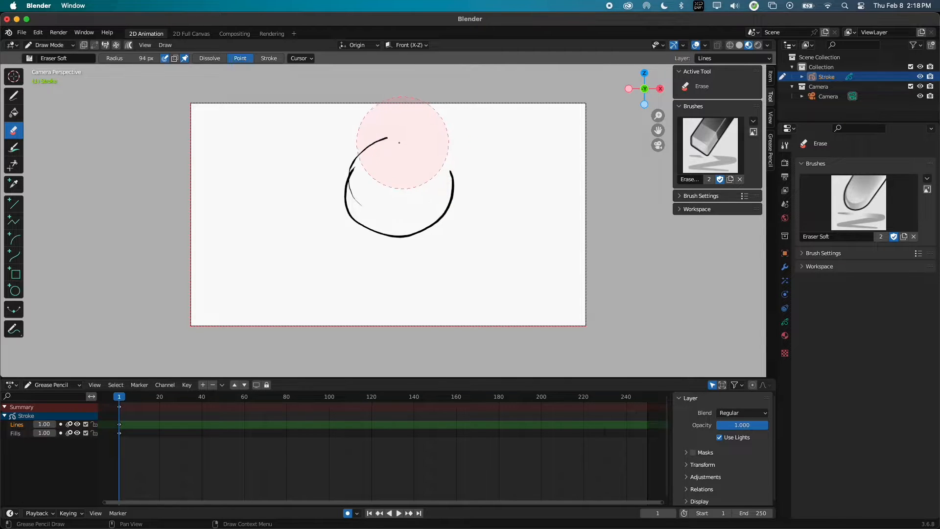
key("ctrl+z")
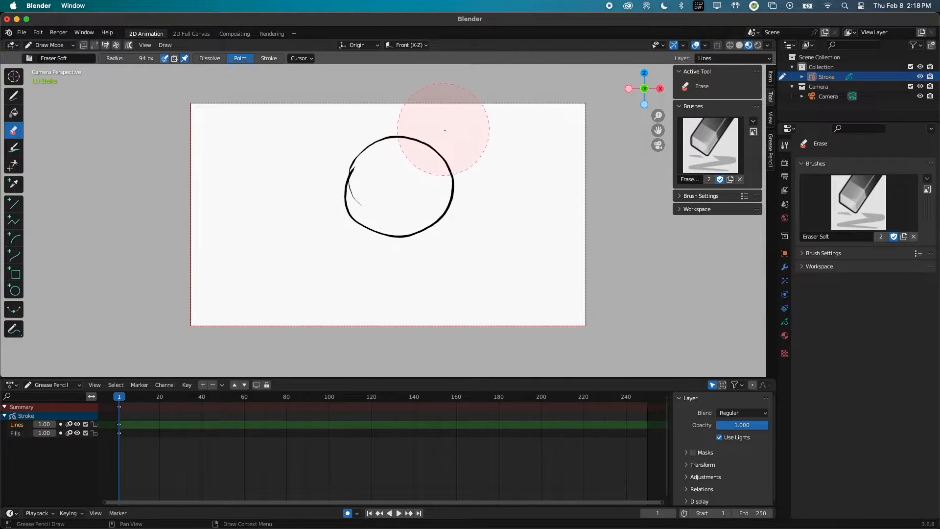
Lasso select the points of the ink circle's upper-right arc in Edit Mode.
key("Tab")
mouse_move(468, 133)
left_mouse_down()
mouse_move(418, 179)
mouse_move(483, 102)
left_mouse_up()
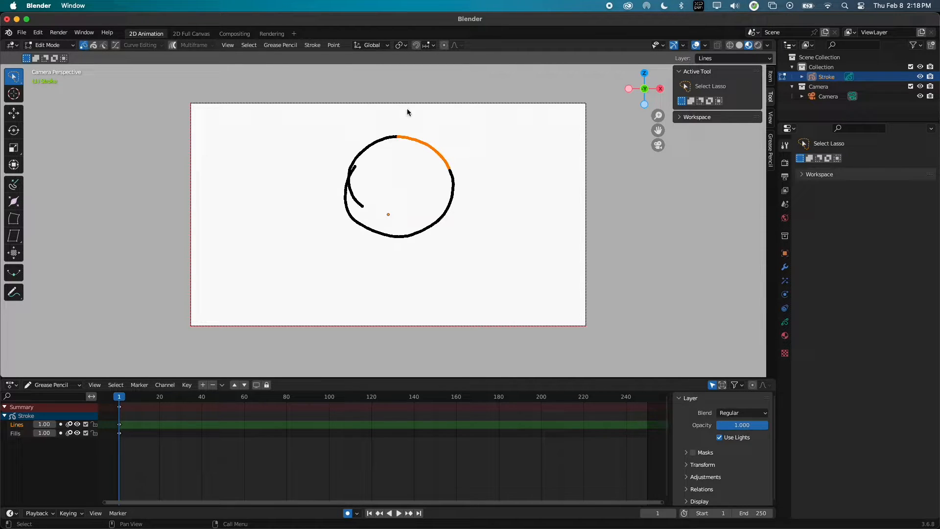
mouse_move(439, 143)
middle_mouse_down("ctrl")
mouse_move(475, 160)
mouse_move(493, 150)
middle_mouse_up("ctrl")
mouse_move(607, 140)
middle_mouse_down()
mouse_move(559, 191)
mouse_move(511, 199)
mouse_move(531, 150)
mouse_move(521, 217)
mouse_move(521, 174)
mouse_move(555, 156)
mouse_move(426, 242)
mouse_move(330, 289)
middle_mouse_up()
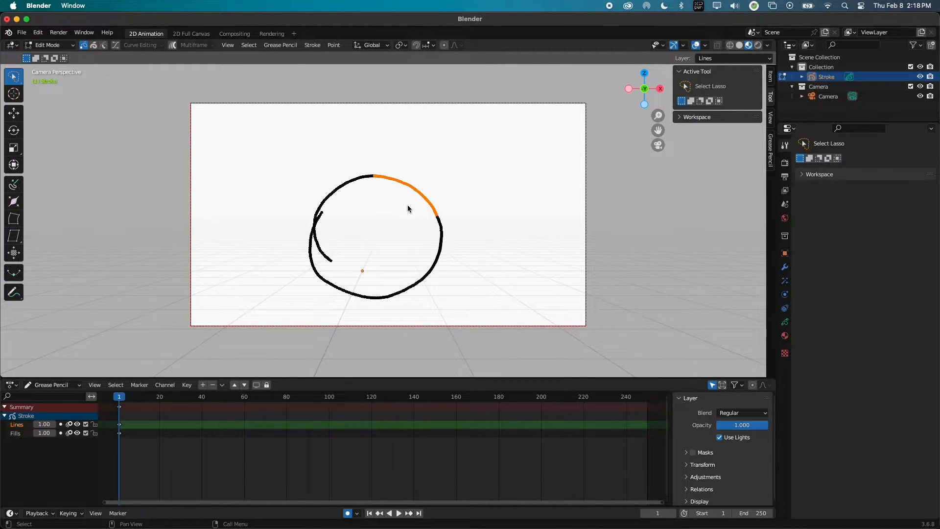
Return to Draw Mode, try the Point-mode eraser on the top, bottom and side arcs of the ink circle, and undo the erasing.
key("ctrl+Tab")
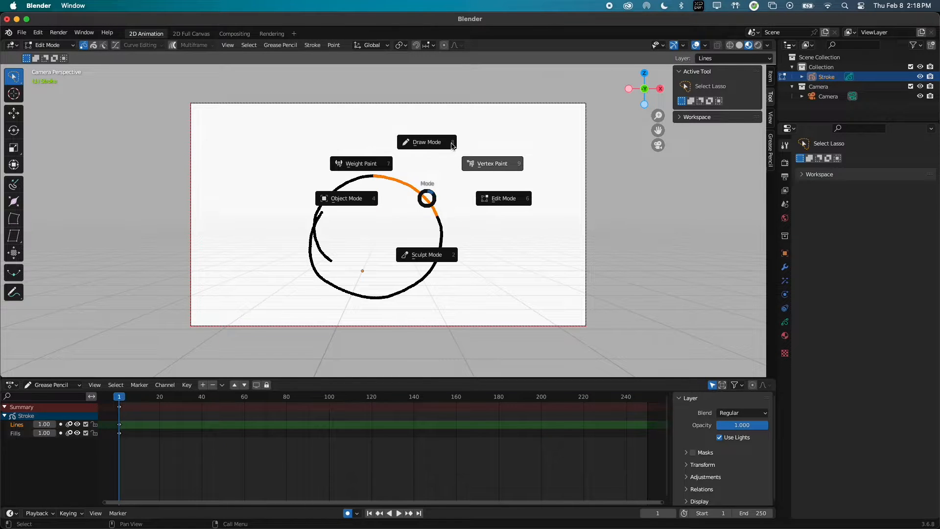
left_click(452, 146)
mouse_move(430, 147)
left_mouse_down()
mouse_move(424, 192)
mouse_move(399, 170)
mouse_move(382, 181)
left_mouse_up()
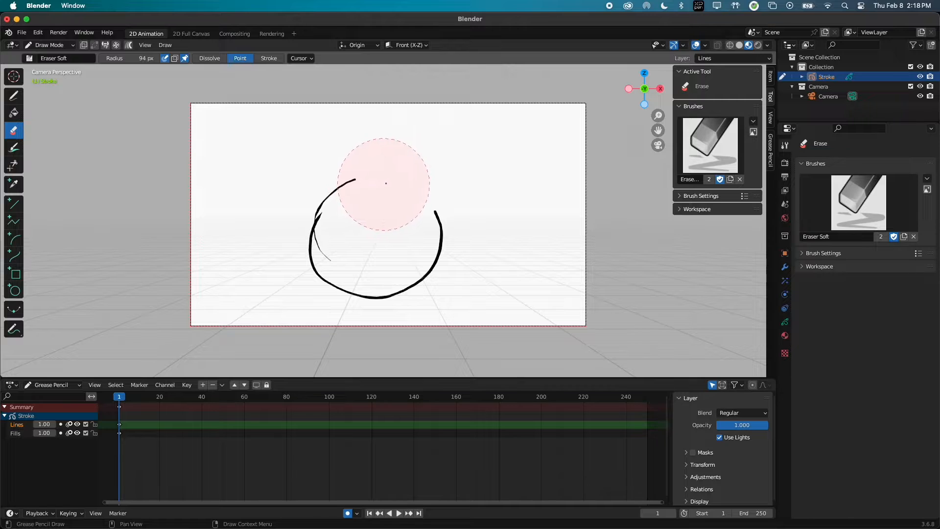
mouse_move(384, 176)
left_mouse_down()
mouse_move(437, 201)
mouse_move(445, 227)
mouse_move(429, 257)
mouse_move(392, 277)
mouse_move(372, 266)
mouse_move(375, 258)
left_mouse_up()
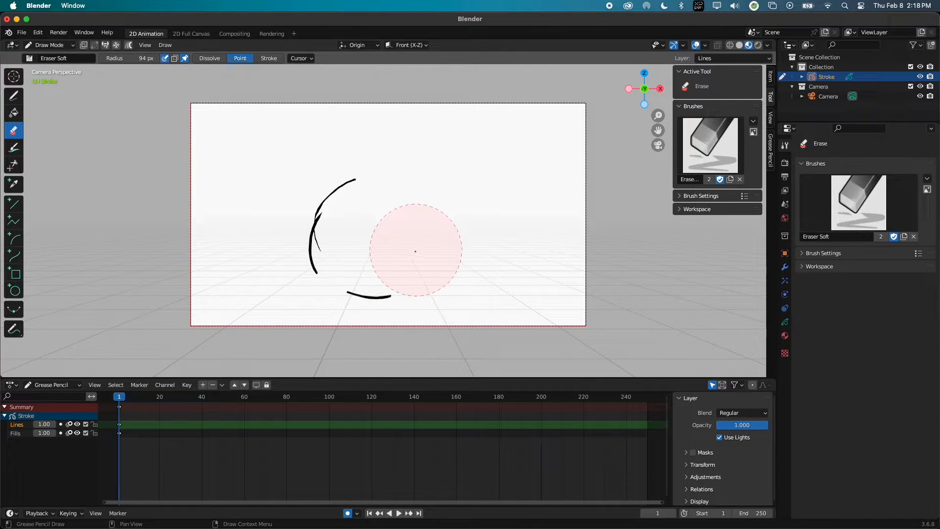
key("super+z")
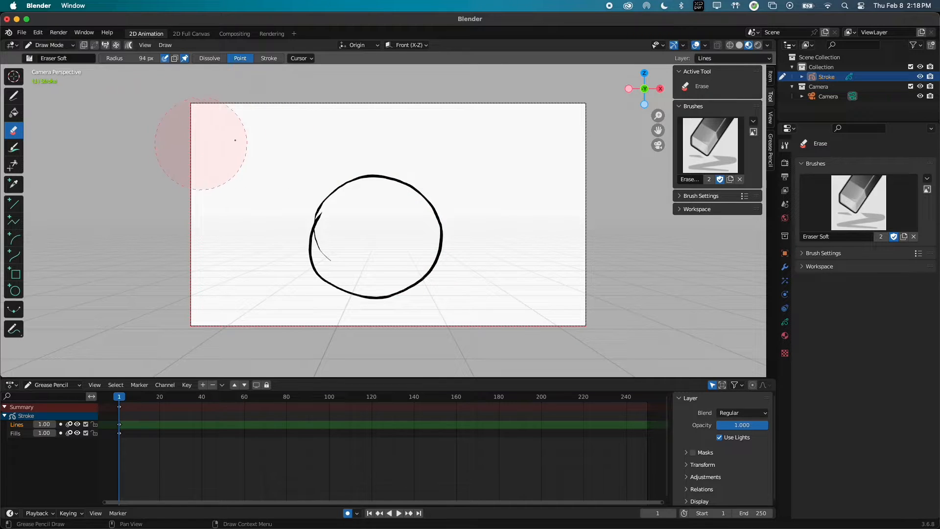
Set the eraser to Stroke mode, try it on the ink circle, and undo the erasing.
left_click(269, 58)
left_click_drag(415, 153, 403, 189)
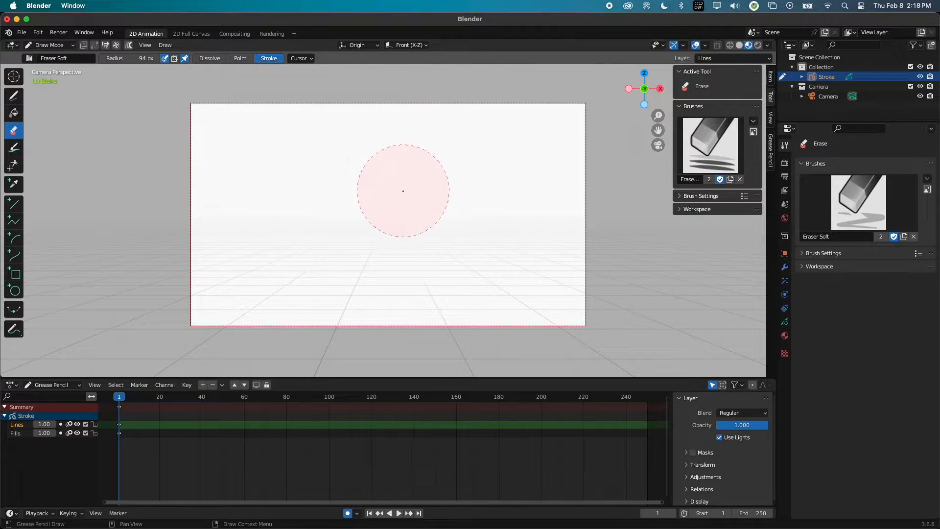
key("super+z")
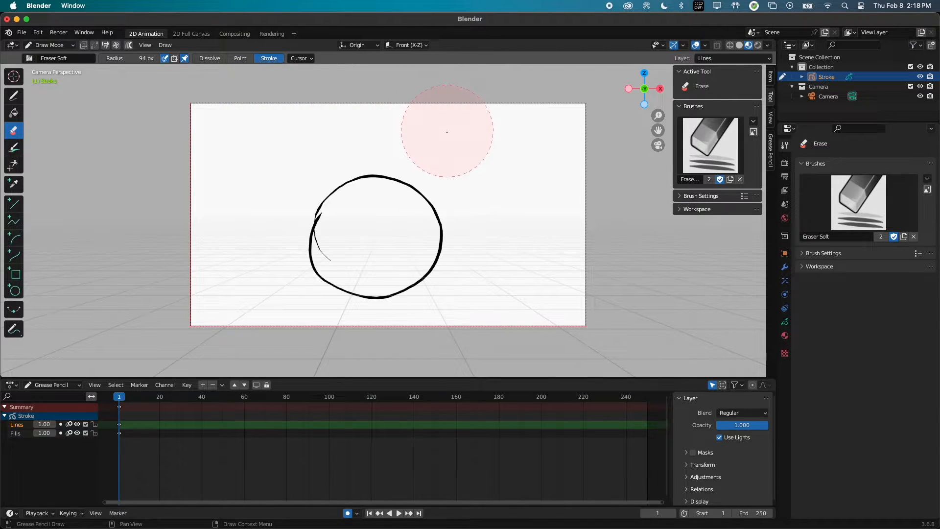
Draw three overlapping freehand strokes across the ink circle with the Ink Pen Rough brush.
key("d")
left_click_drag(500, 126, 367, 188)
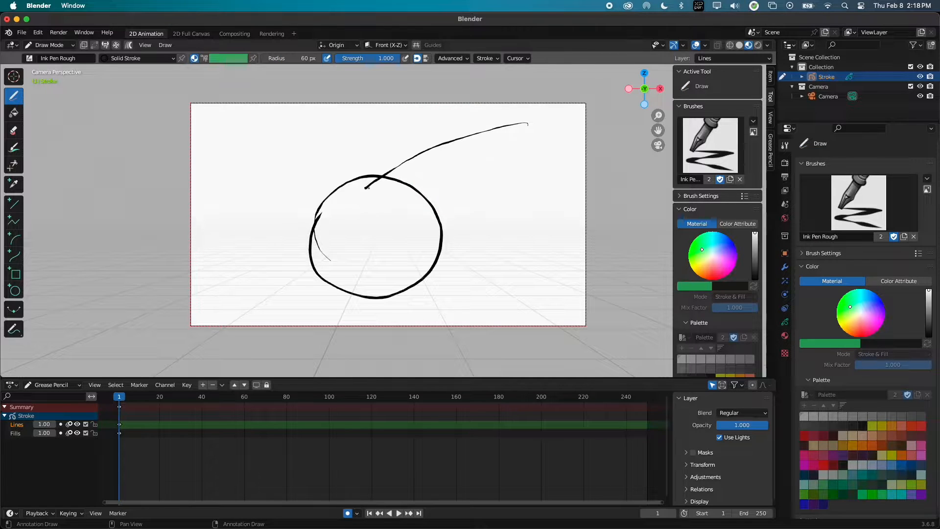
mouse_move(476, 181)
left_mouse_down()
mouse_move(351, 175)
mouse_move(477, 205)
left_mouse_up()
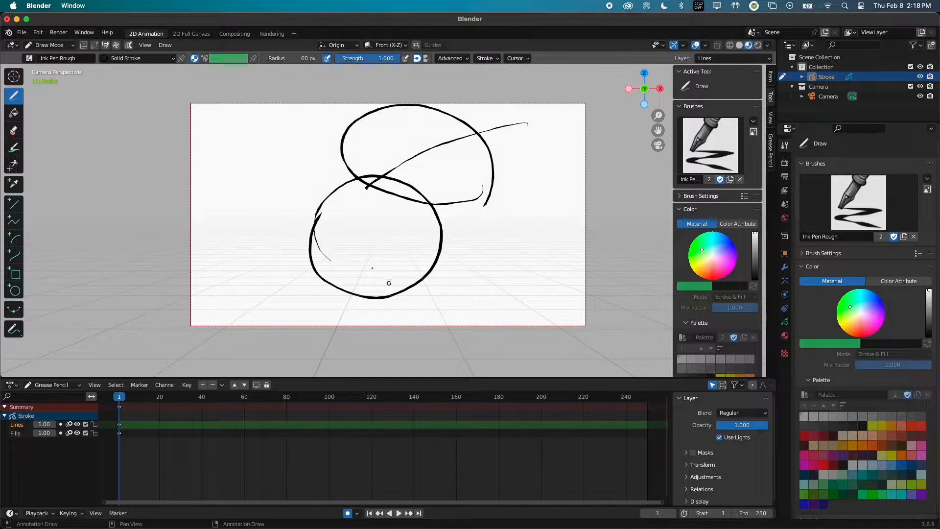
mouse_move(348, 275)
left_mouse_down()
mouse_move(319, 203)
mouse_move(432, 233)
mouse_move(370, 185)
left_mouse_up()
Try the Stroke-mode eraser on the overlapping ink strokes, together and one by one, undoing each trial, and finally erase the whole drawing.
key("e")
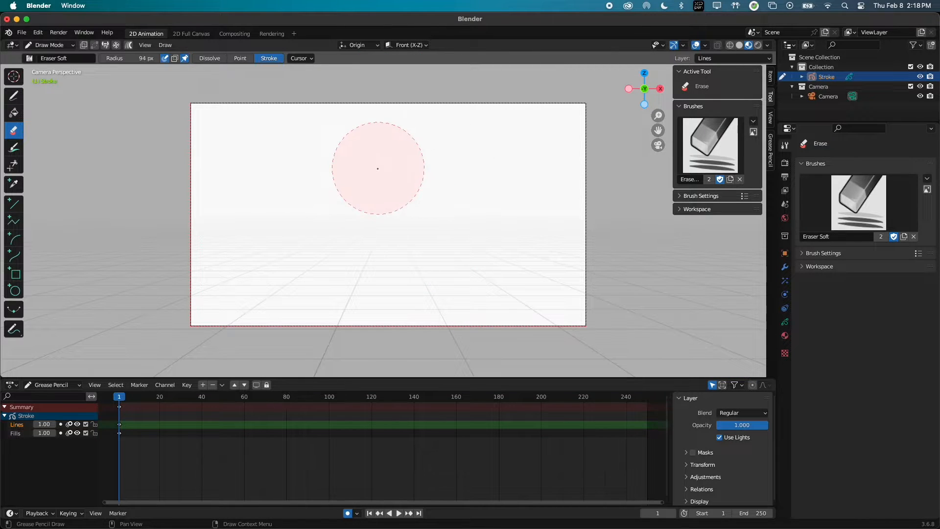
key("super+z")
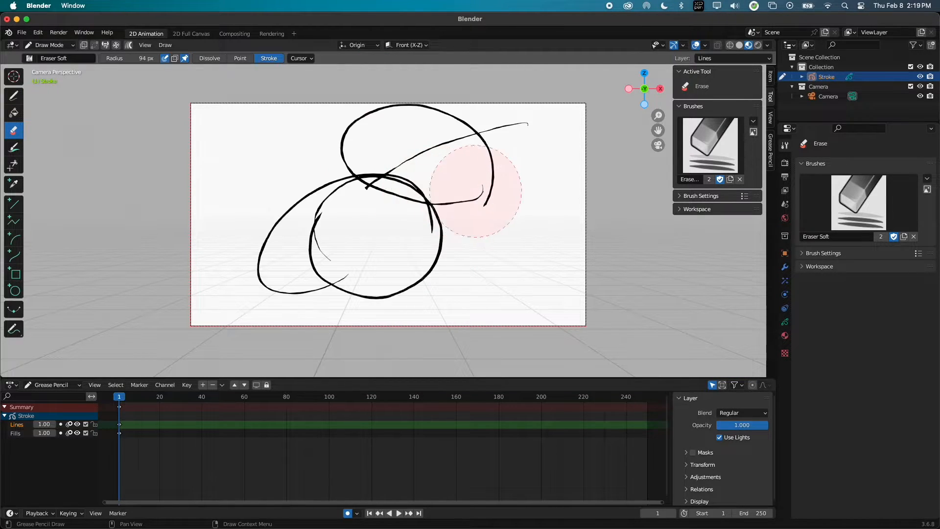
left_click(448, 149)
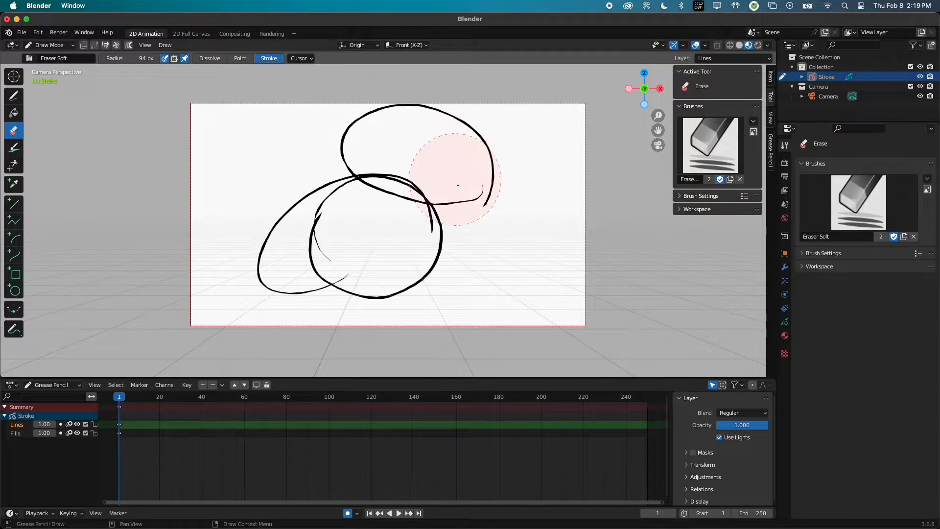
left_click(488, 185)
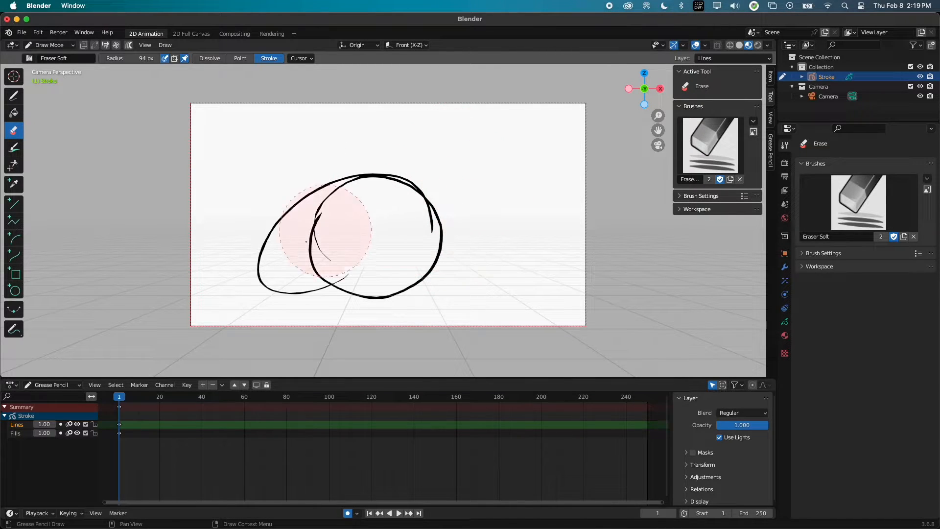
left_click(264, 251)
left_click(353, 258)
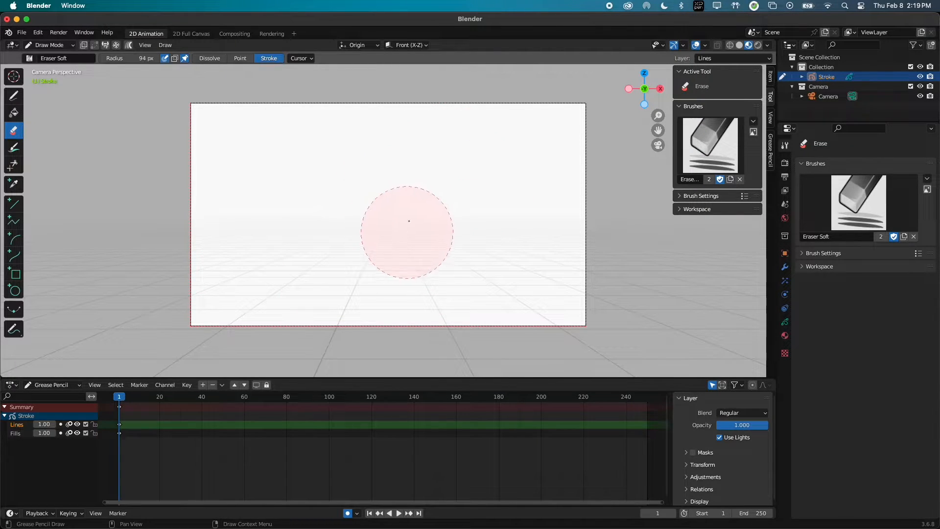
key("super+z")
key("super+z")
key("super+z")
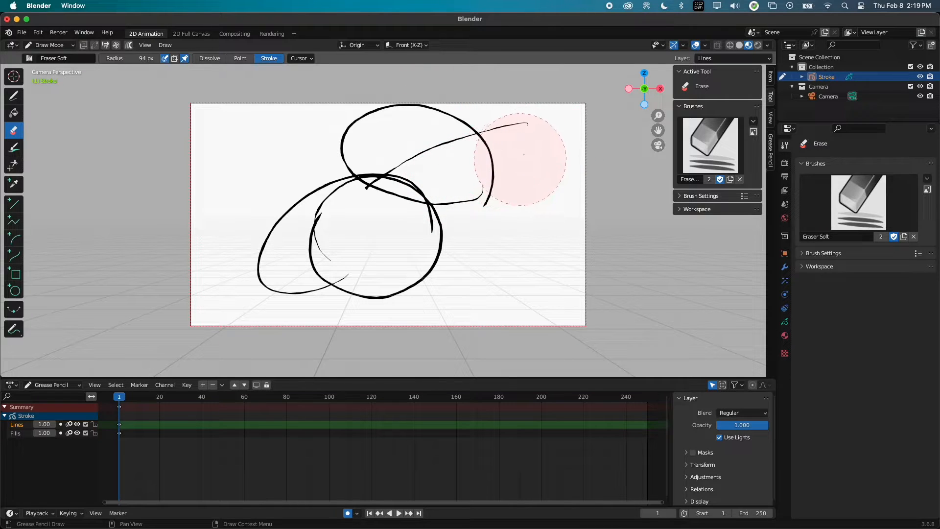
left_click(413, 182)
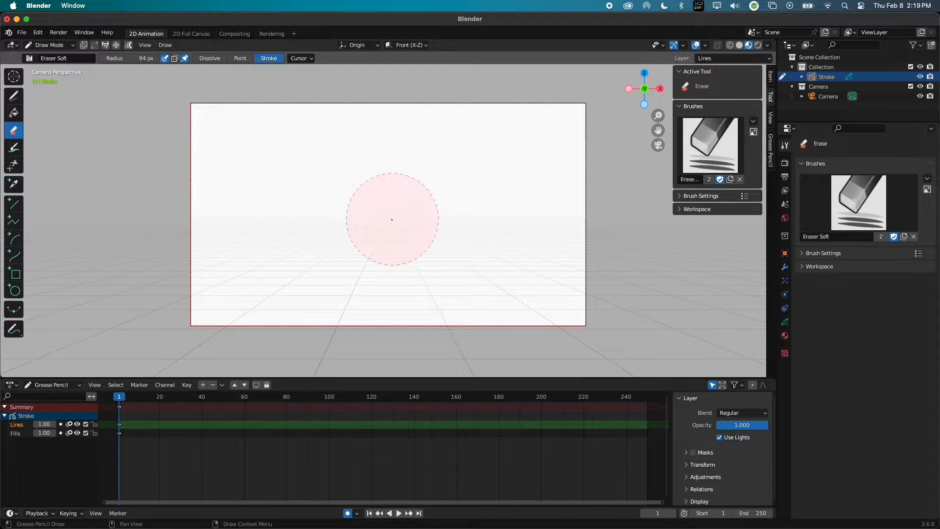
Draw an ink circle with three freehand lines crossing its outline to the right, left and top.
key("d")
mouse_move(371, 225)
left_mouse_down()
mouse_move(424, 161)
mouse_move(369, 190)
mouse_move(544, 163)
left_mouse_up()
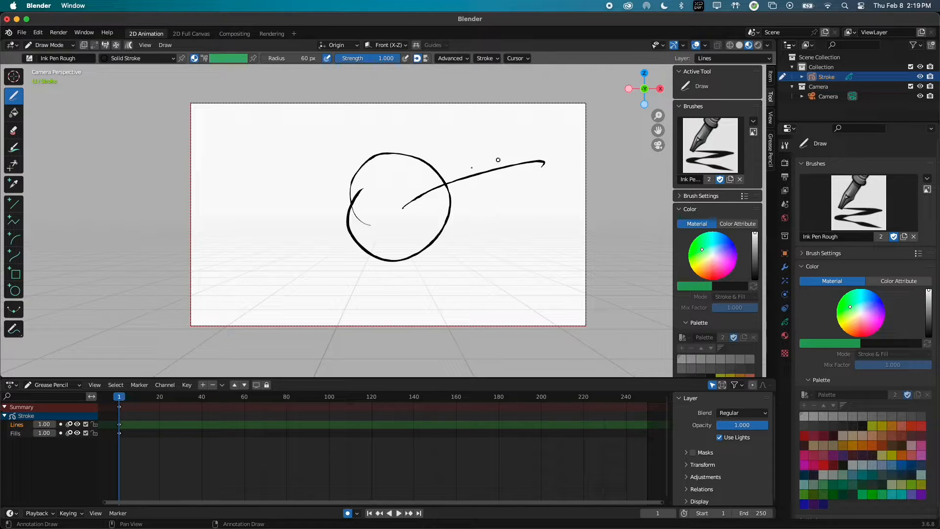
left_click_drag(394, 172, 265, 236)
left_click_drag(372, 235, 411, 110)
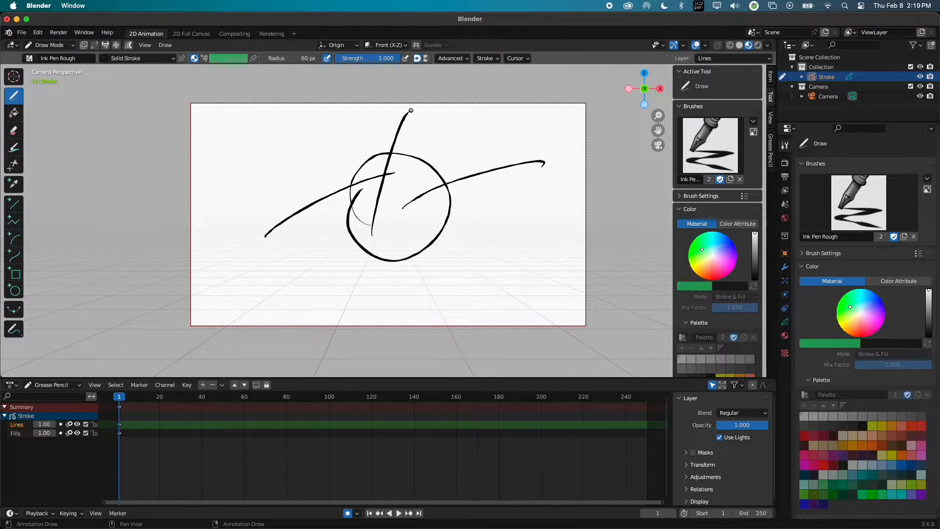
Use the Cutter to trim first the inner and then the outer part of the line crossing the circle's right side, undoing each cut.
key("d")
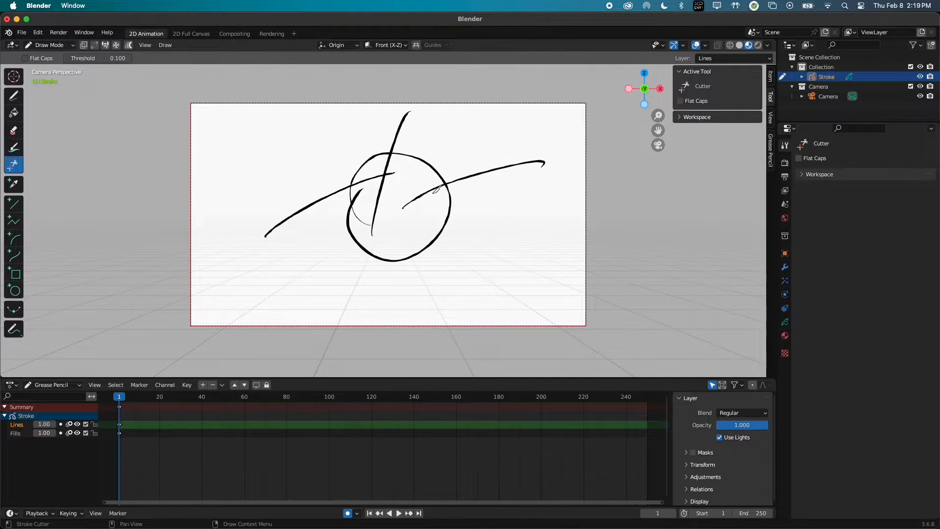
mouse_move(435, 190)
left_mouse_down()
mouse_move(421, 201)
mouse_move(443, 191)
left_mouse_up()
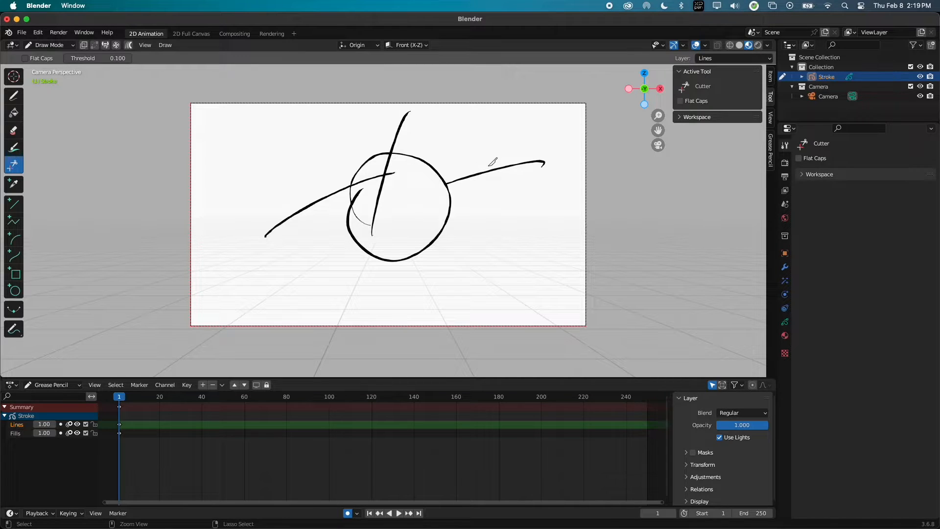
key("super+z")
left_click_drag(499, 183, 541, 155)
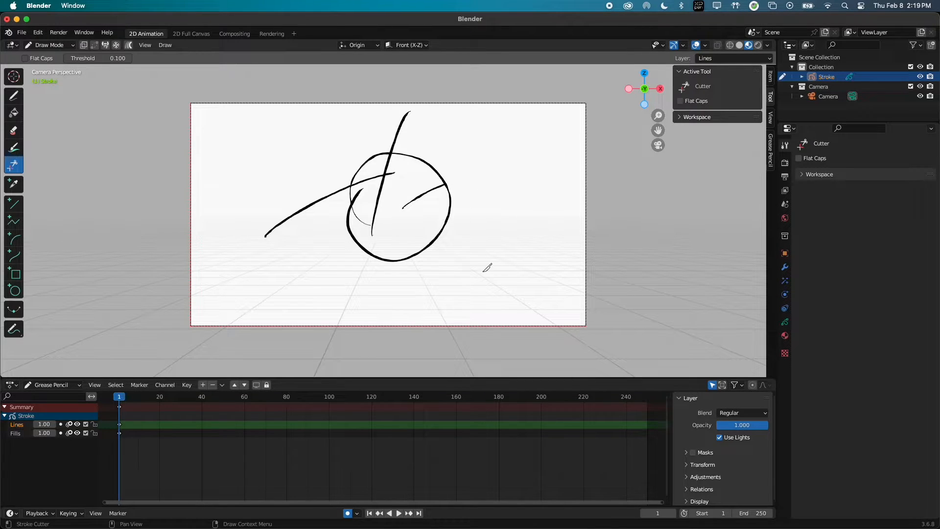
key("super+z")
Try the Cutter on the circle's upper-right arc, its lower arc and the overlapping end at its left side, undoing each cut.
left_click_drag(421, 148, 448, 177)
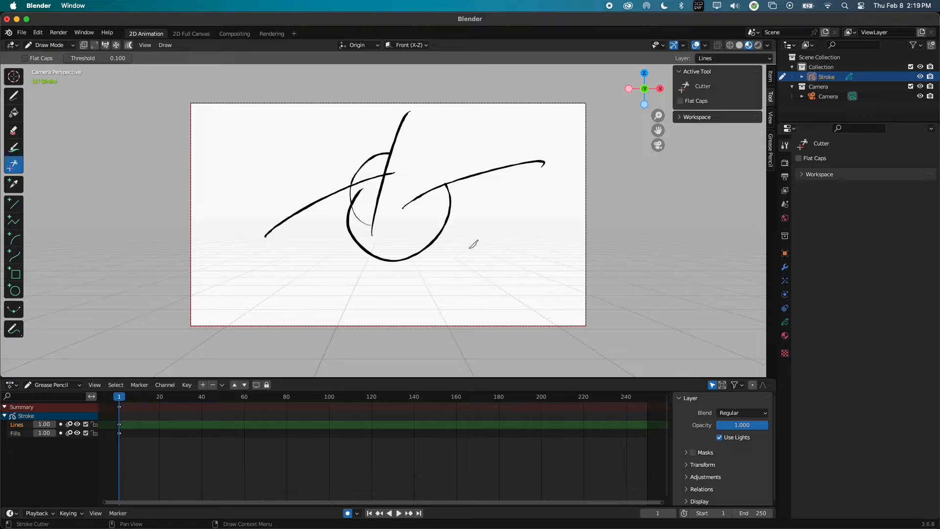
key("super+z")
mouse_move(478, 227)
left_mouse_down()
mouse_move(443, 208)
mouse_move(465, 225)
left_mouse_up()
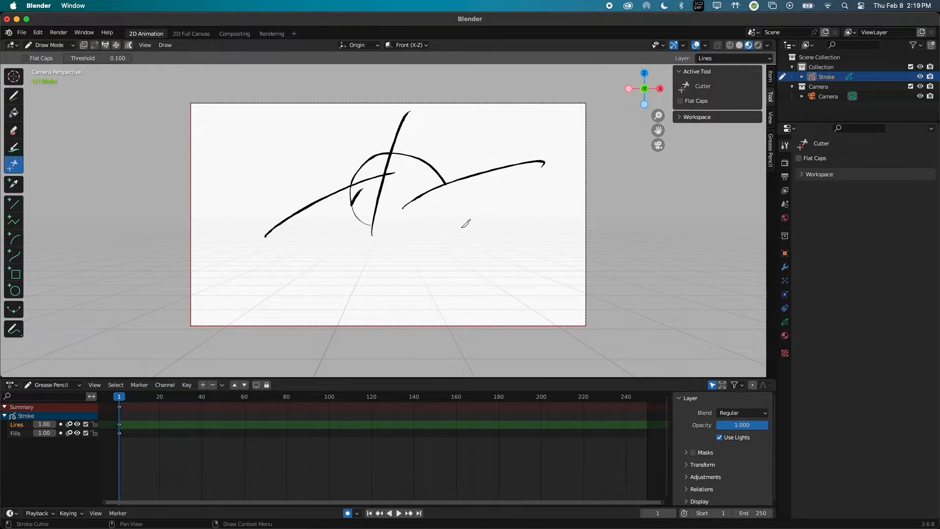
key("super+z")
mouse_move(348, 200)
left_mouse_down()
mouse_move(380, 171)
mouse_move(373, 185)
left_mouse_up()
key("super+z")
Draw a freehand circle on the empty canvas with the Draw tool and undo it.
mouse_move(368, 223)
left_mouse_down()
mouse_move(390, 255)
mouse_move(381, 198)
left_mouse_up()
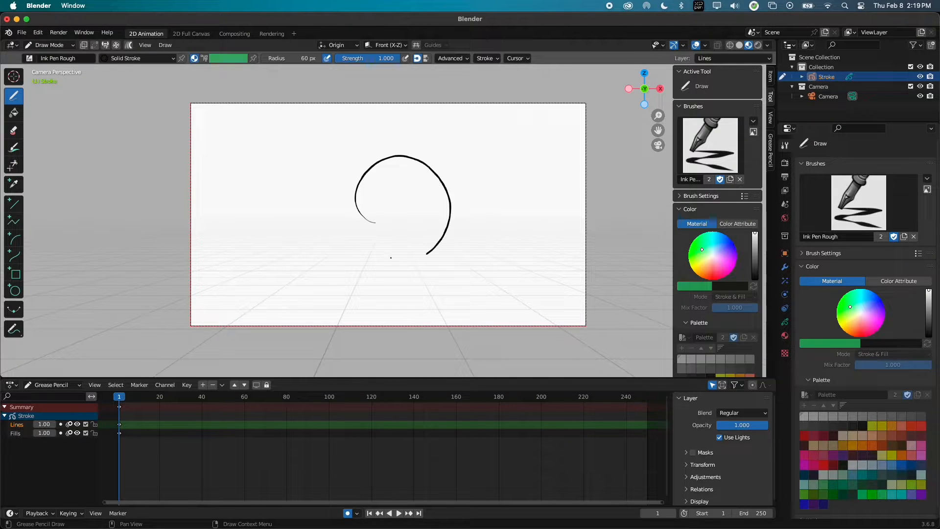
key("super+z")
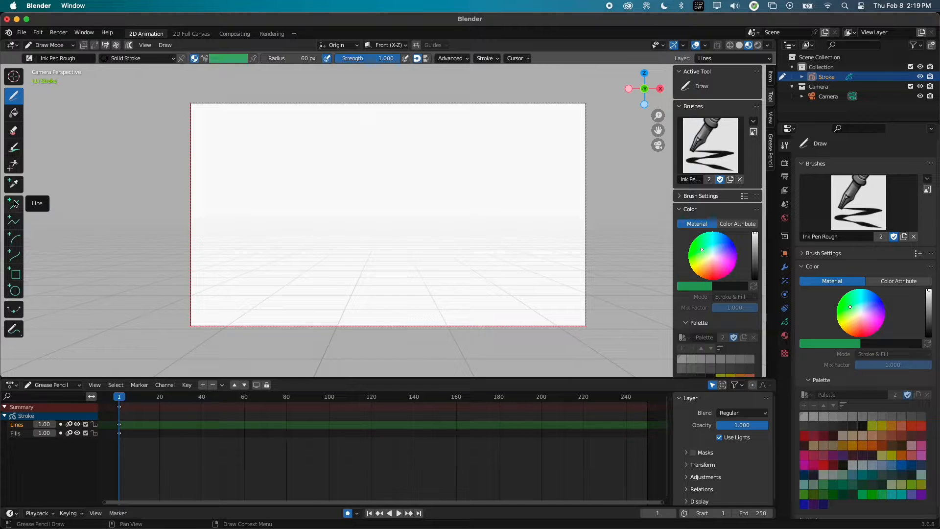
Draw an upward-bowed arc across the canvas with the Arc tool, and adjust its right end point and curvature handle.
left_click(14, 238)
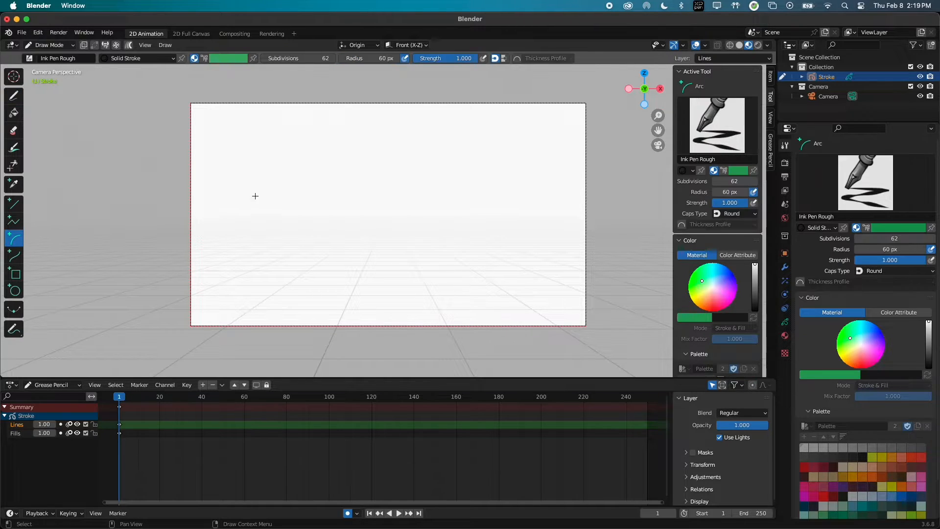
mouse_move(262, 258)
left_mouse_down()
mouse_move(348, 189)
mouse_move(475, 162)
left_mouse_up()
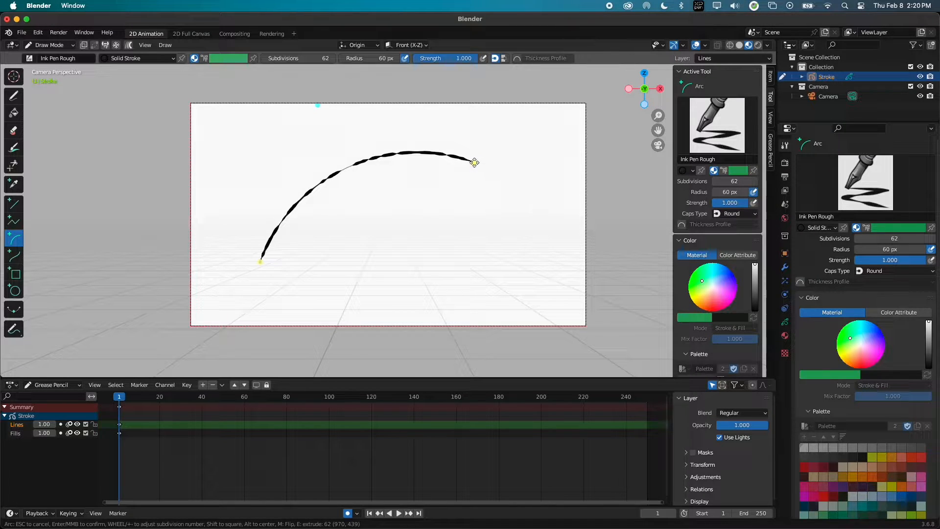
left_click_drag(474, 161, 440, 164)
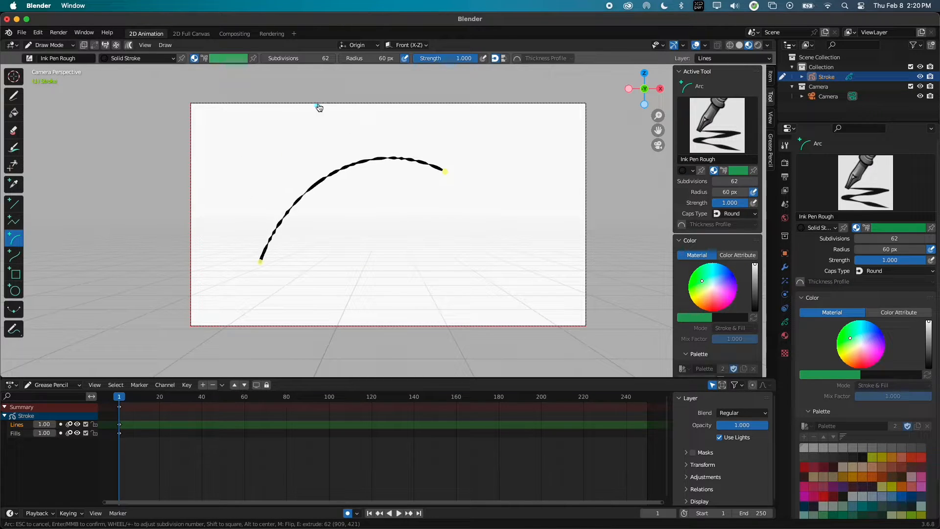
mouse_move(319, 105)
left_mouse_down()
mouse_move(535, 183)
mouse_move(529, 252)
mouse_move(393, 313)
mouse_move(266, 201)
mouse_move(344, 94)
mouse_move(479, 175)
mouse_move(498, 260)
mouse_move(422, 145)
mouse_move(351, 97)
left_mouse_up()
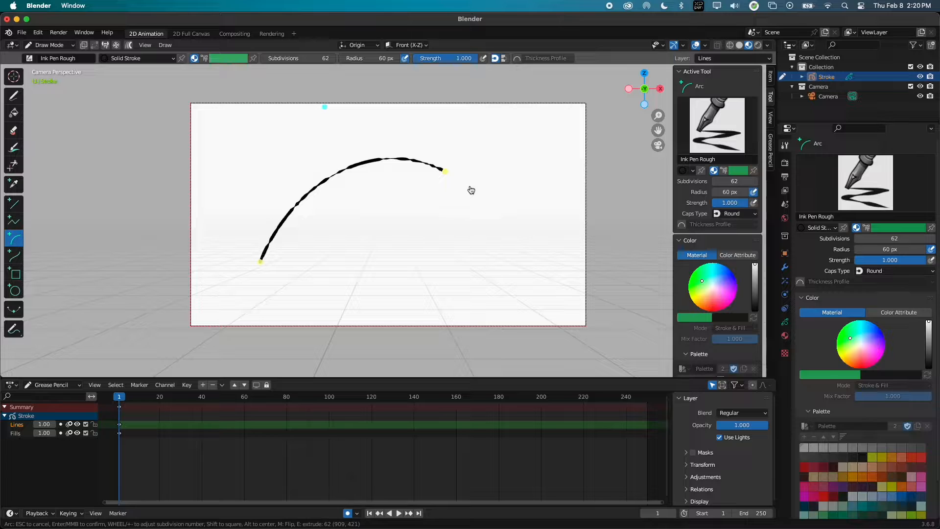
Flip the arc's curvature back and forth, leaving it bowed upward.
key("m")
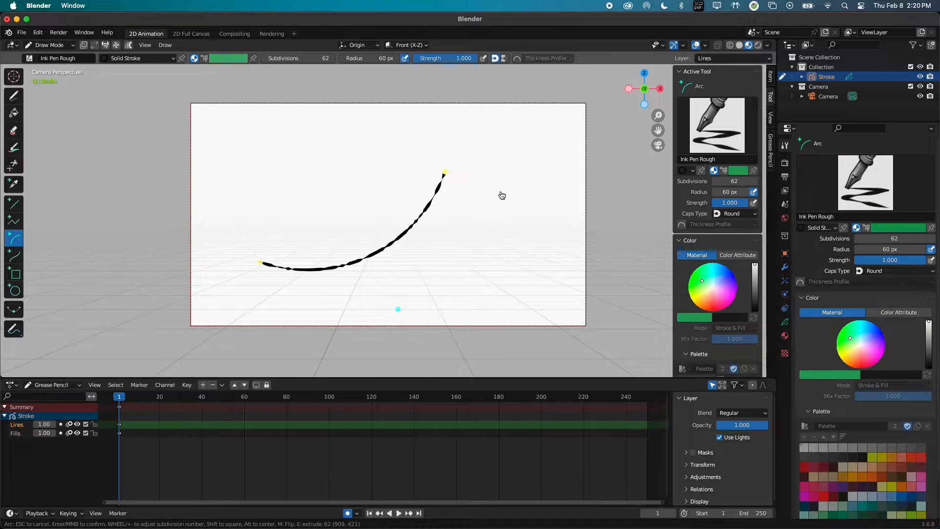
key("m")
key("m")
key("m")
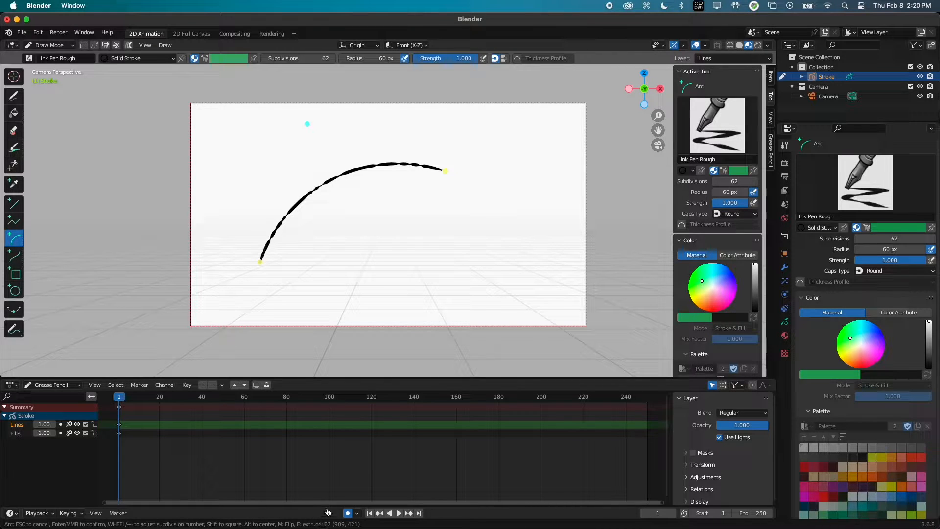
Extrude a second arc from the first arc's right end, move its end point to the lower middle of the canvas, and confirm the shape.
key("e")
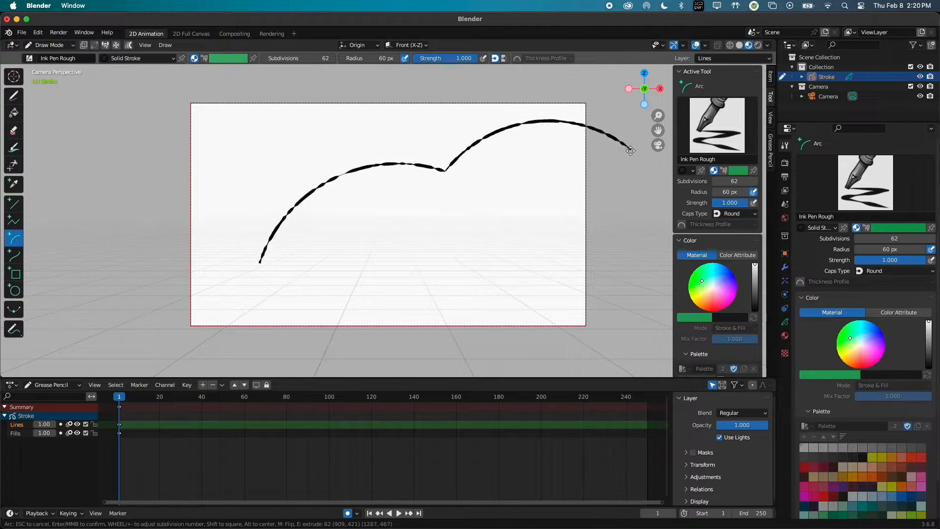
left_click(636, 189)
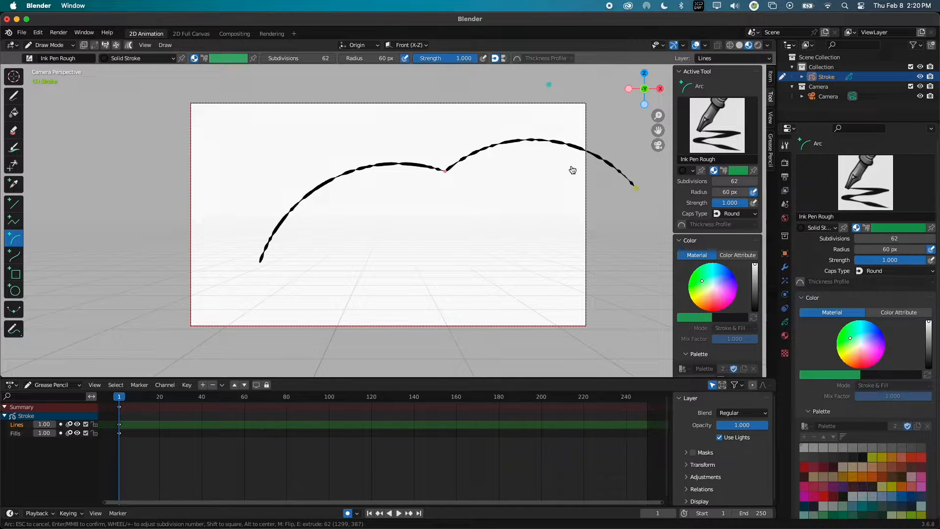
mouse_move(642, 175)
left_mouse_down()
mouse_move(516, 274)
mouse_move(403, 286)
mouse_move(364, 272)
left_mouse_up()
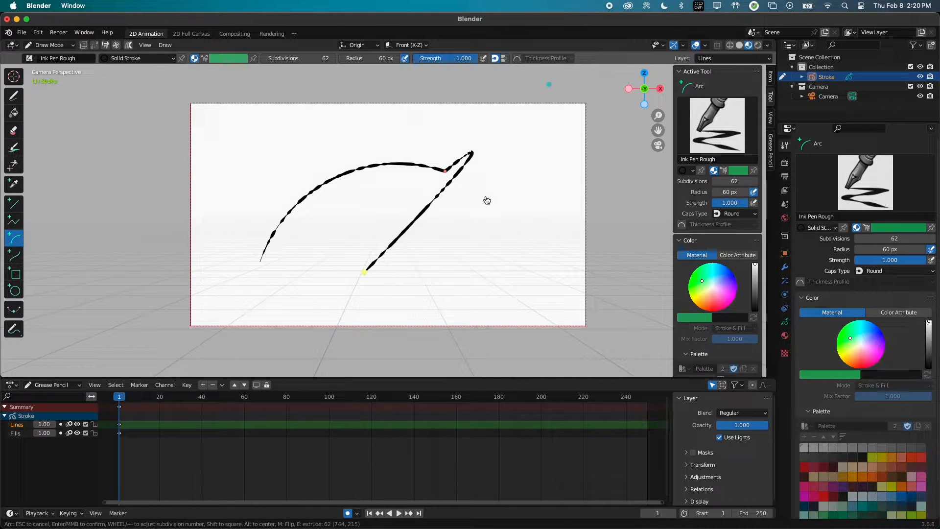
middle_click(482, 203)
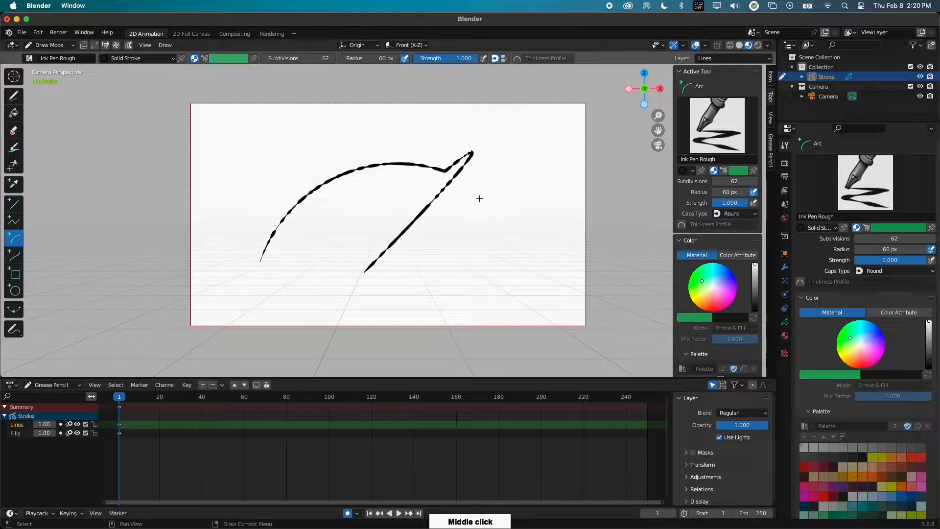
Clear the arcs from the canvas and turn off the floor grid in the viewport overlays.
key("ctrl+z")
mouse_move(335, 253)
left_mouse_down()
mouse_move(449, 161)
mouse_move(507, 181)
left_mouse_up()
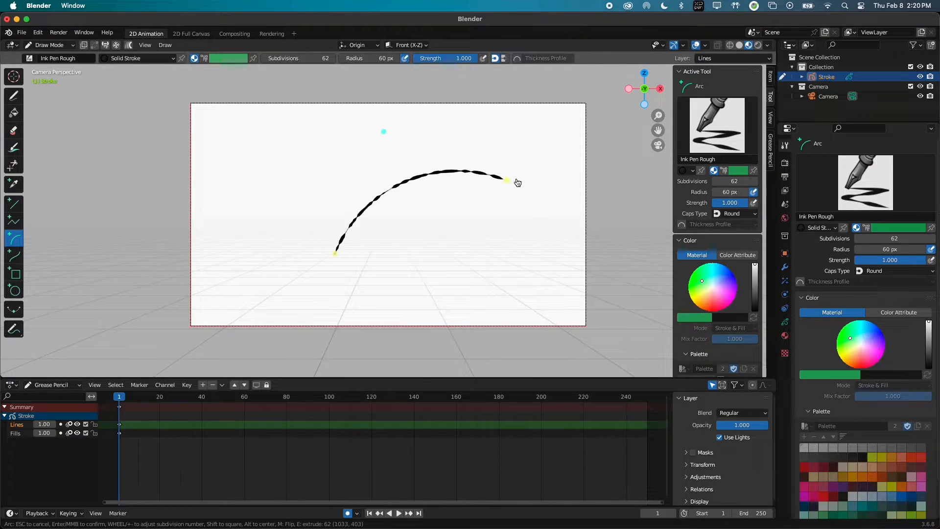
left_click(685, 92)
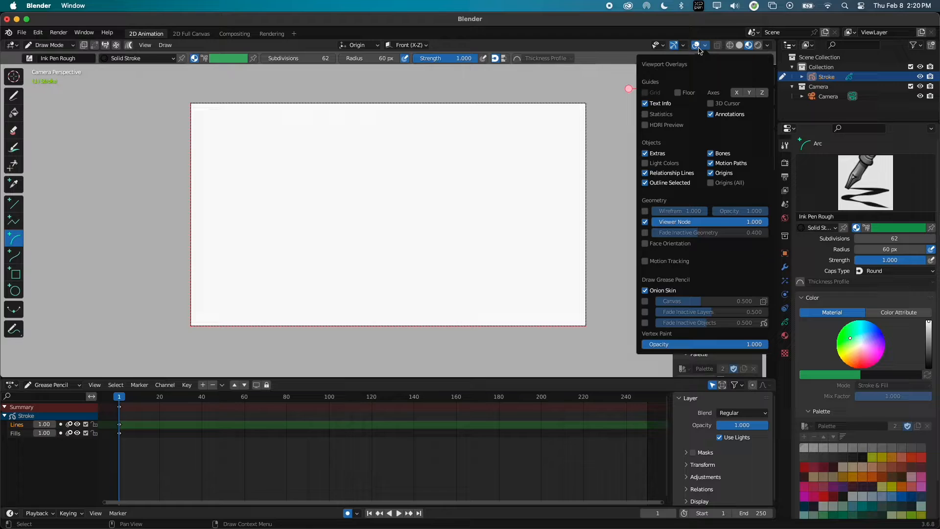
left_click(705, 45)
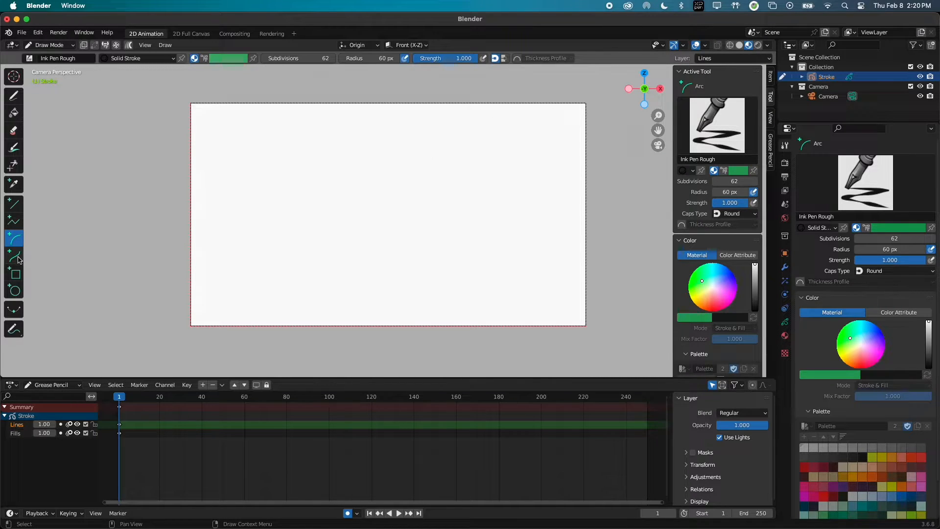
Draw a circle in the left part of the canvas with the Circle tool and confirm it.
left_click(15, 290)
left_click_drag(225, 181, 298, 254)
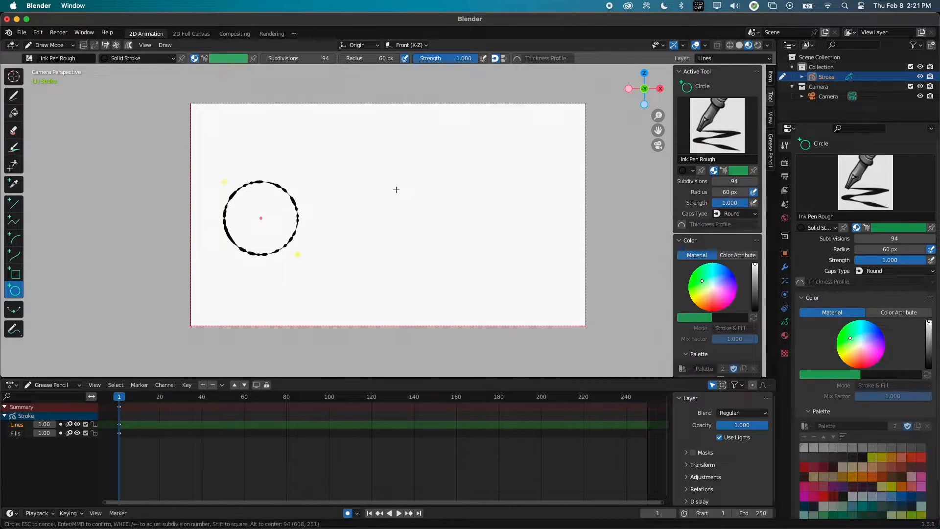
key("Return")
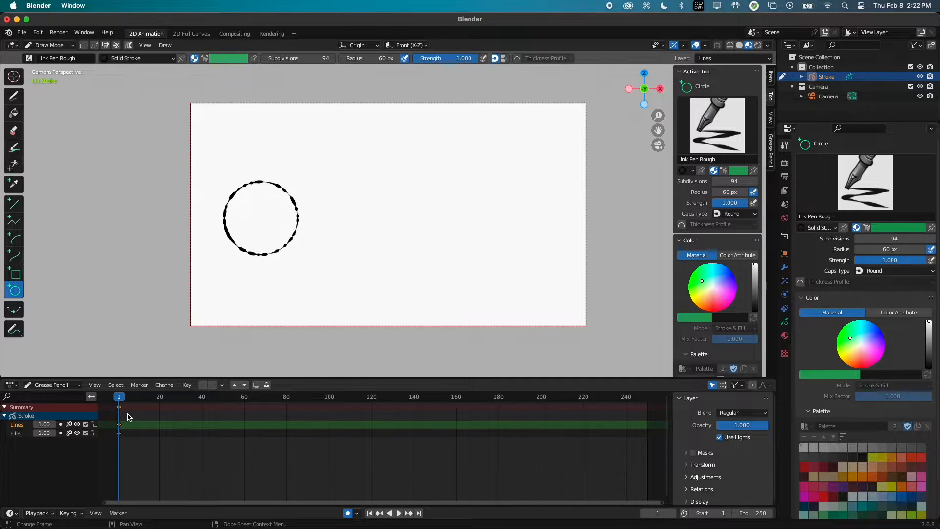
Duplicate the Lines layer's keyframe from frame 1 to frame 40.
left_click(118, 425)
key("shift+d")
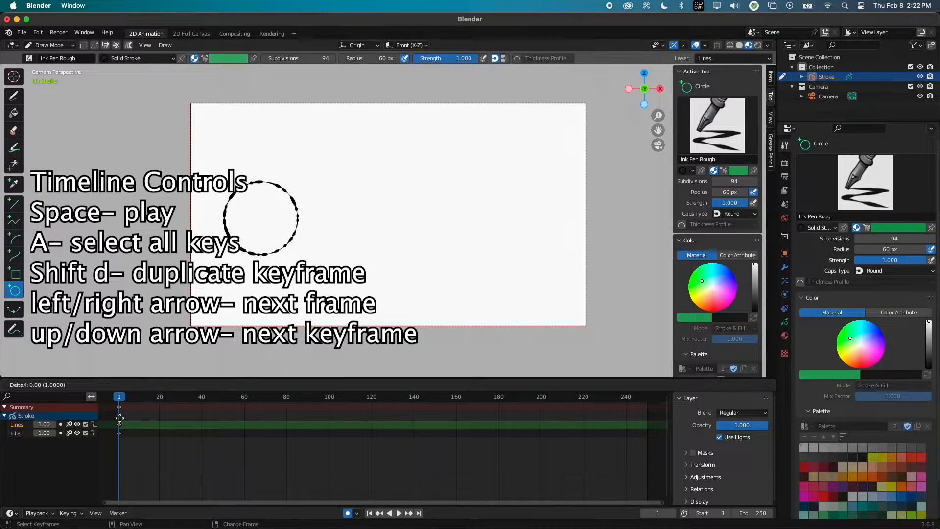
left_click(202, 410)
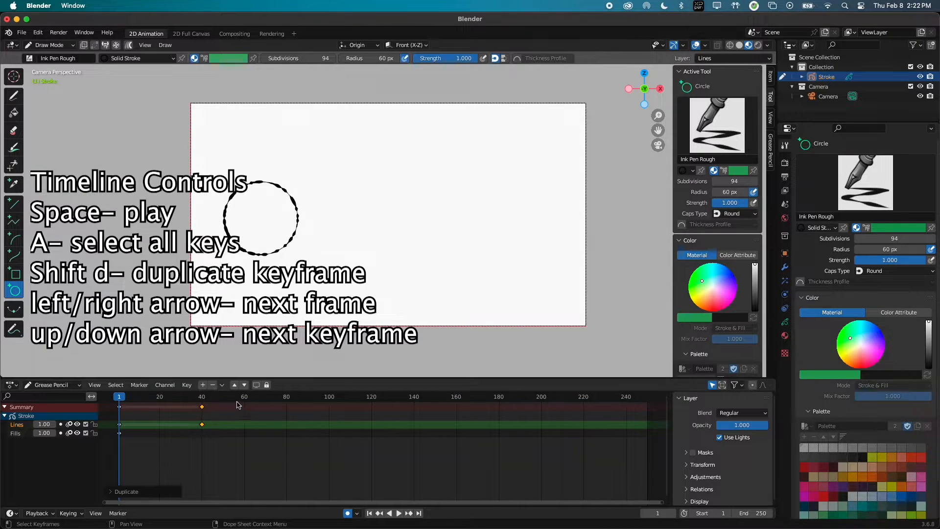
On frame 40, move the whole circle stroke to the upper right of the canvas in Edit Mode, and return to Draw Mode.
key("Up")
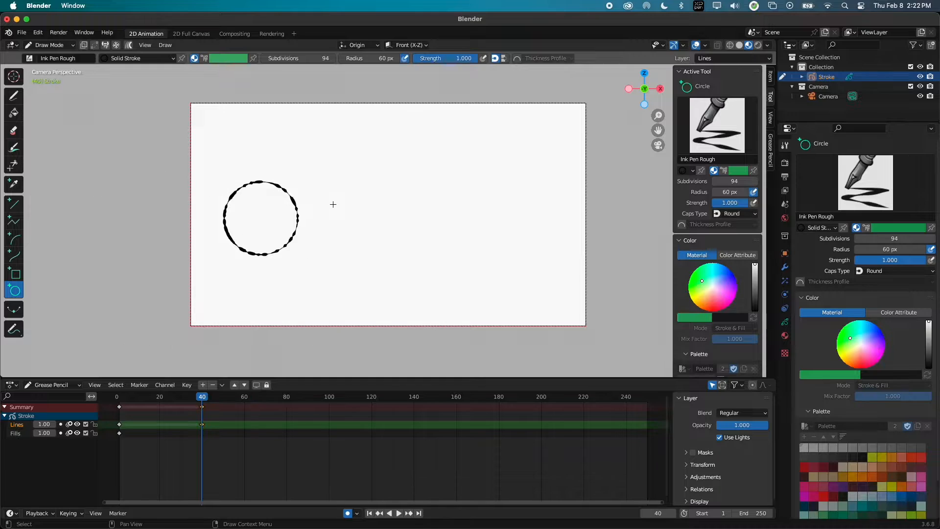
key("Tab")
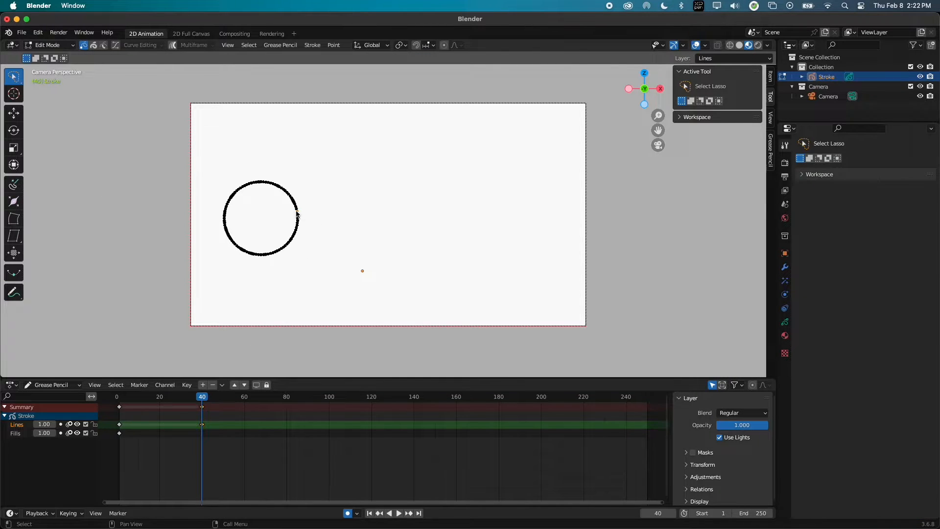
left_click(104, 46)
left_click(95, 45)
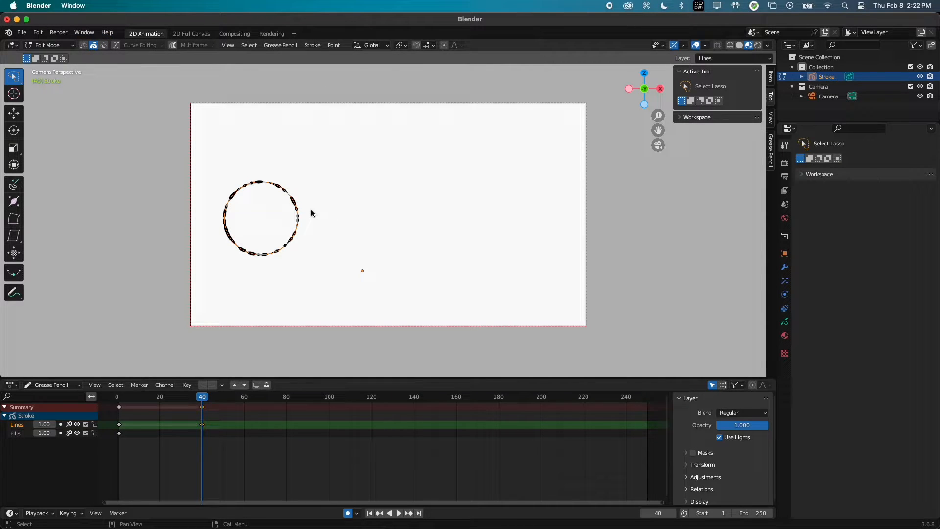
key("g")
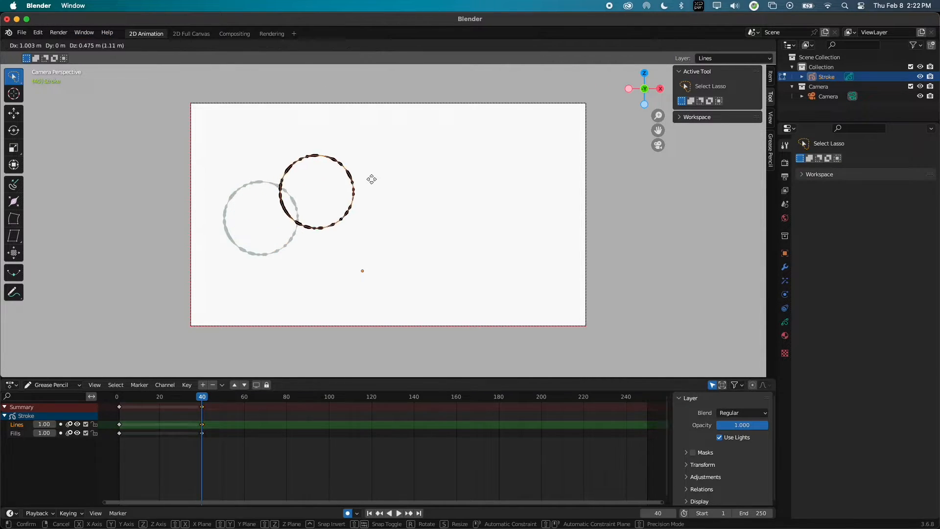
left_click(480, 161)
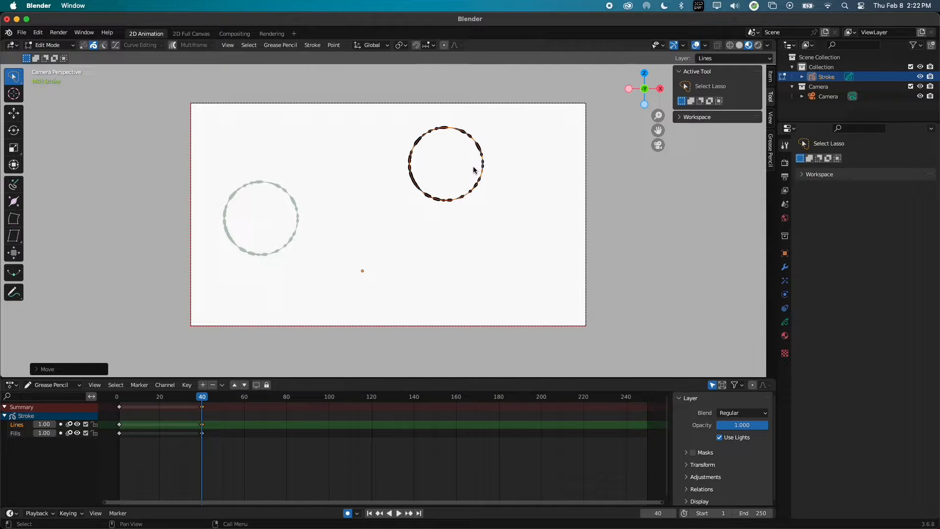
key("Tab")
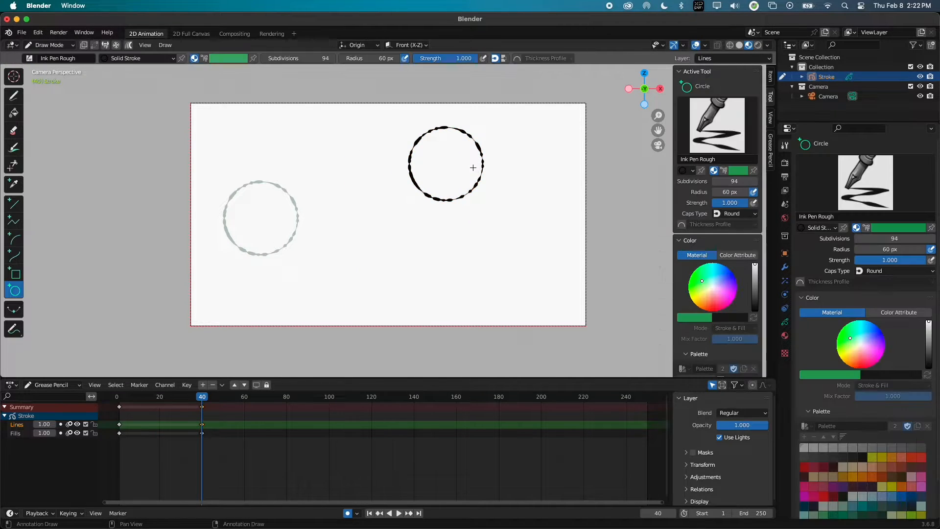
Create an in-between circle at frame 21 with the Interpolate tool, about midway between the two circles, and play the animation.
left_click(162, 397)
left_click(13, 310)
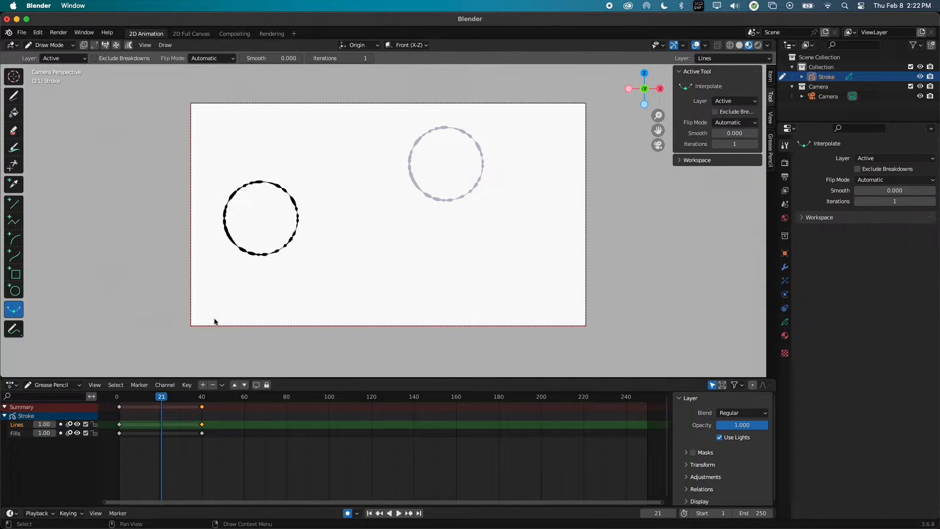
mouse_move(291, 253)
left_mouse_down()
mouse_move(399, 230)
mouse_move(365, 225)
mouse_move(389, 211)
left_mouse_up()
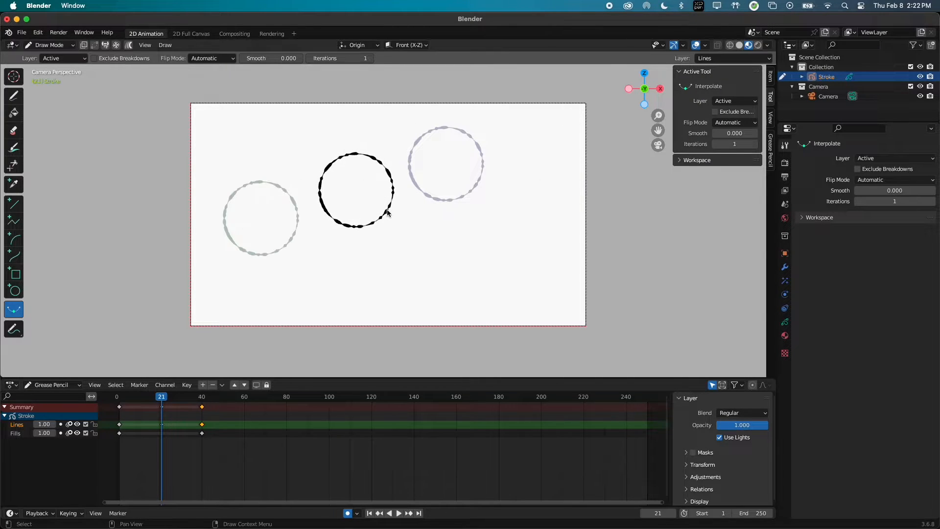
key("space")
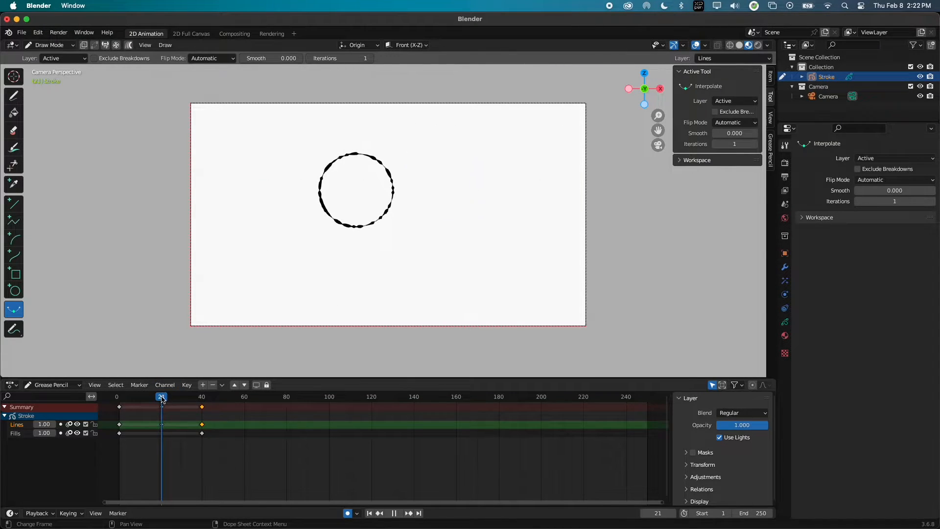
Add in-between circles at frames 28 and 12 with the Interpolate tool and play back the motion.
mouse_move(175, 413)
left_mouse_down()
mouse_move(237, 412)
mouse_move(125, 431)
mouse_move(189, 427)
mouse_move(176, 422)
left_mouse_up()
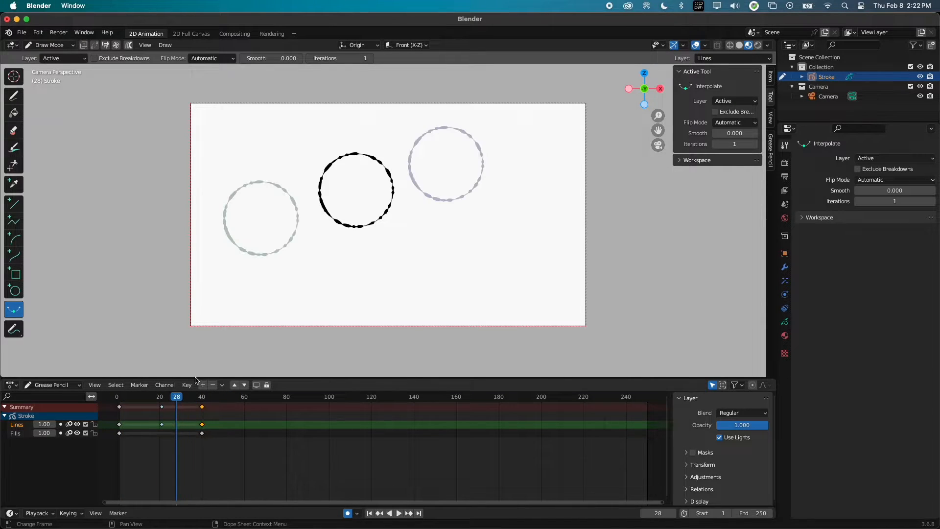
left_click_drag(380, 200, 434, 192)
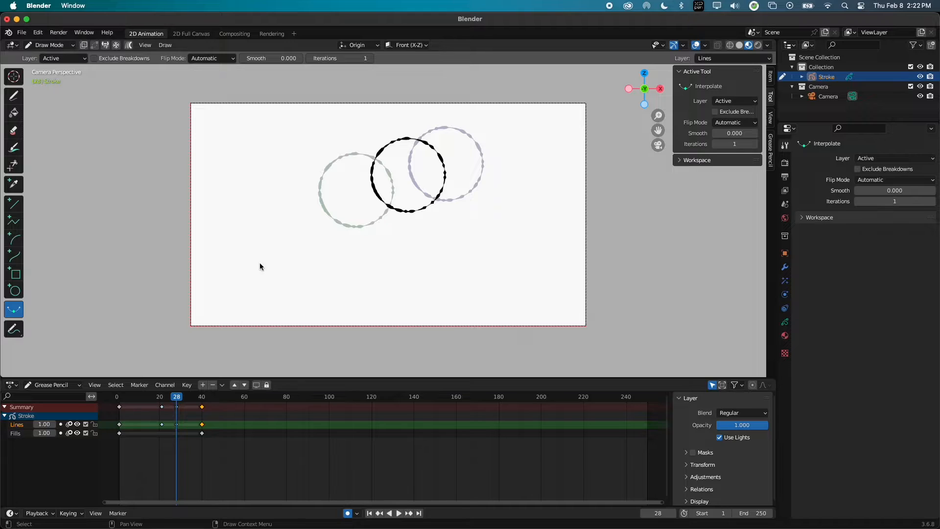
left_click(142, 397)
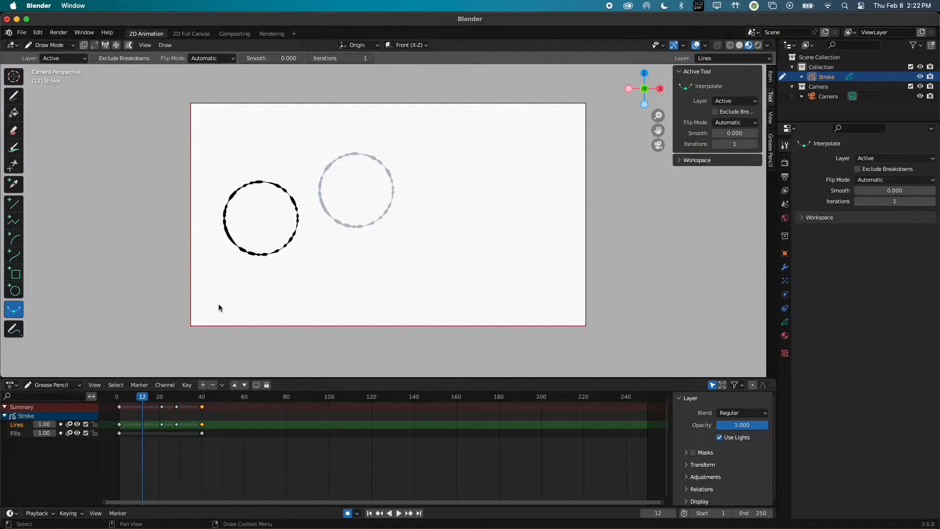
mouse_move(353, 216)
left_mouse_down()
mouse_move(327, 233)
mouse_move(363, 221)
left_mouse_up()
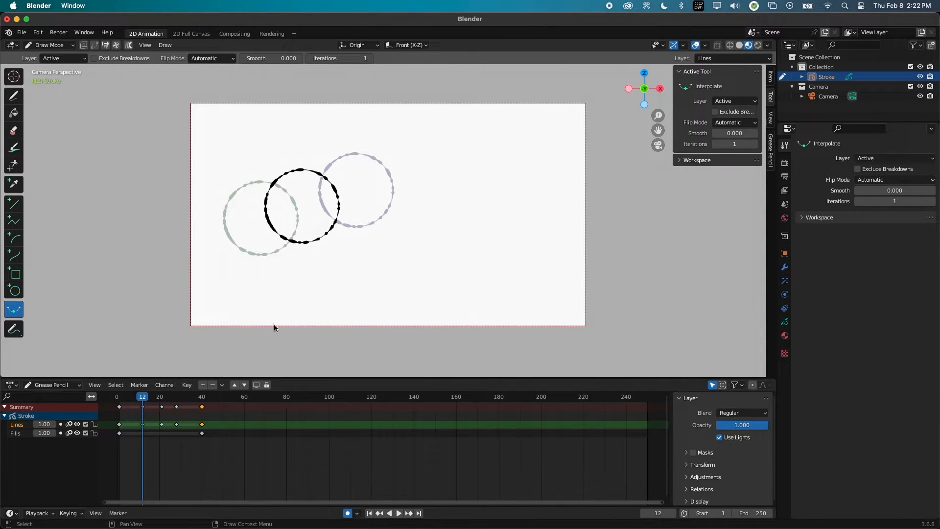
key("space")
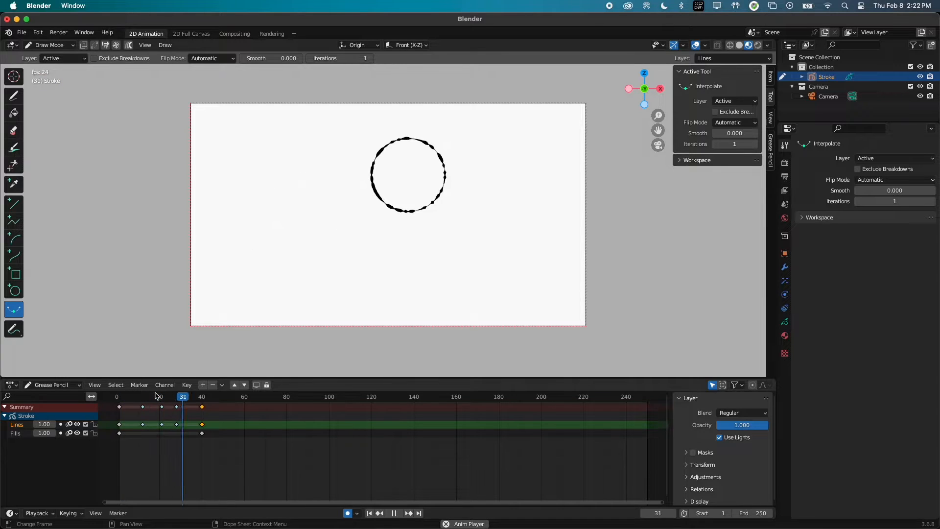
key("space")
Undo the three interpolated in-between drawings at frames 12, 28 and 21.
key("super+z")
key("super+z")
key("super+z")
key("super+z")
key("super+z")
key("super+z")
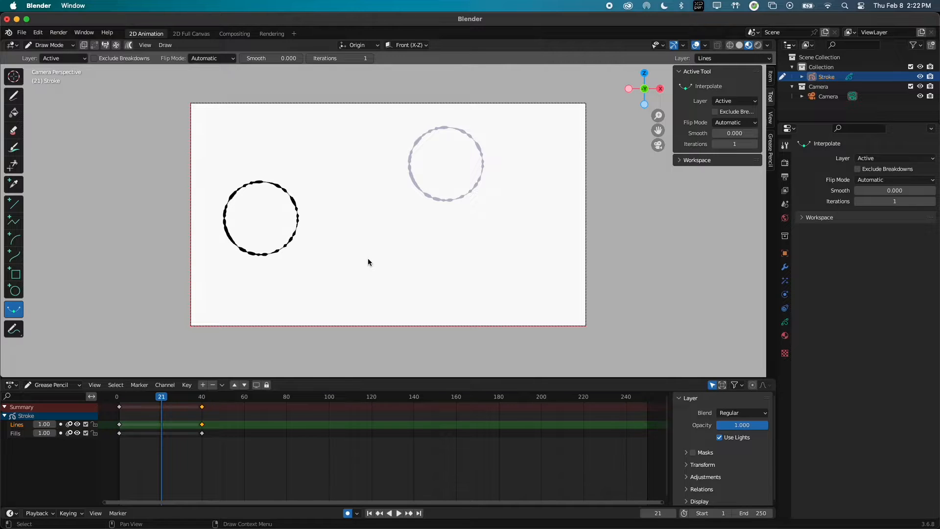
In Edit Mode, generate all in-between frames with Interpolate Sequence from frame 22, between the keyframes at frames 1 and 40.
key("Tab")
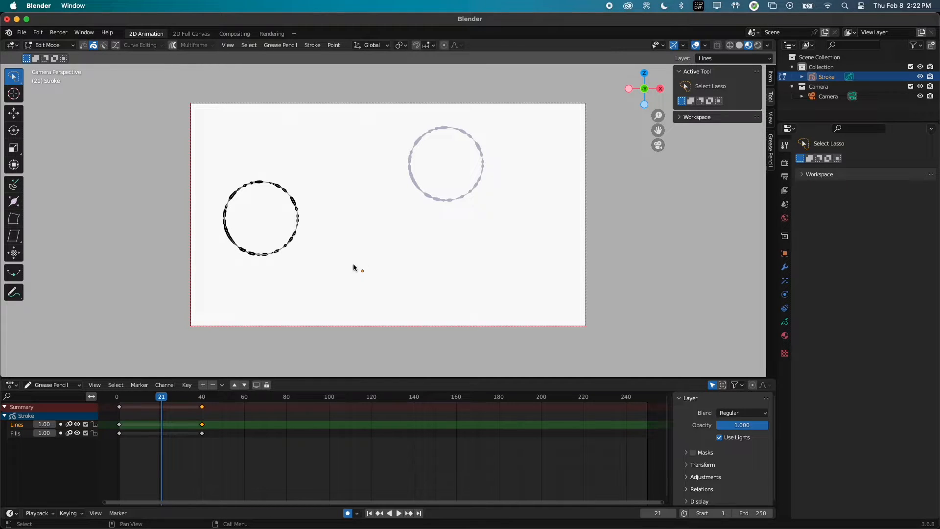
left_click(15, 274)
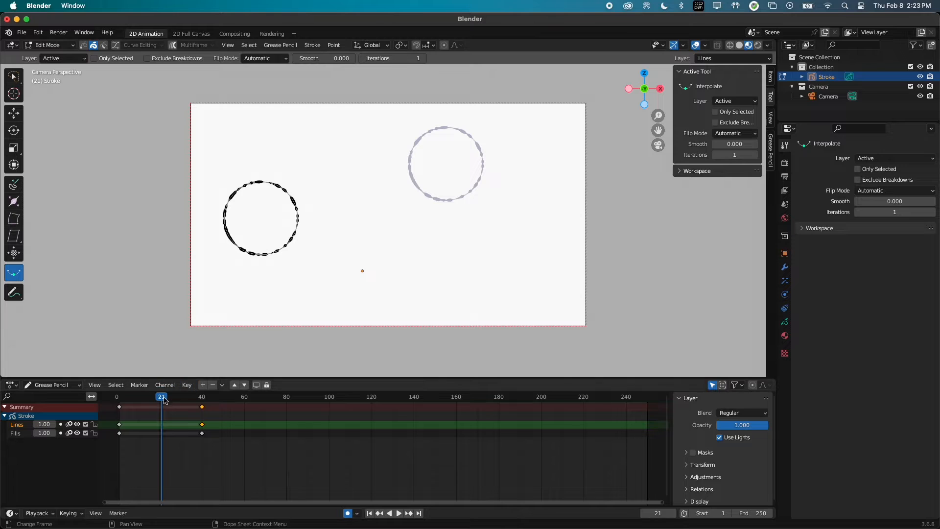
mouse_move(163, 397)
left_mouse_down()
mouse_move(130, 398)
mouse_move(154, 398)
left_mouse_up()
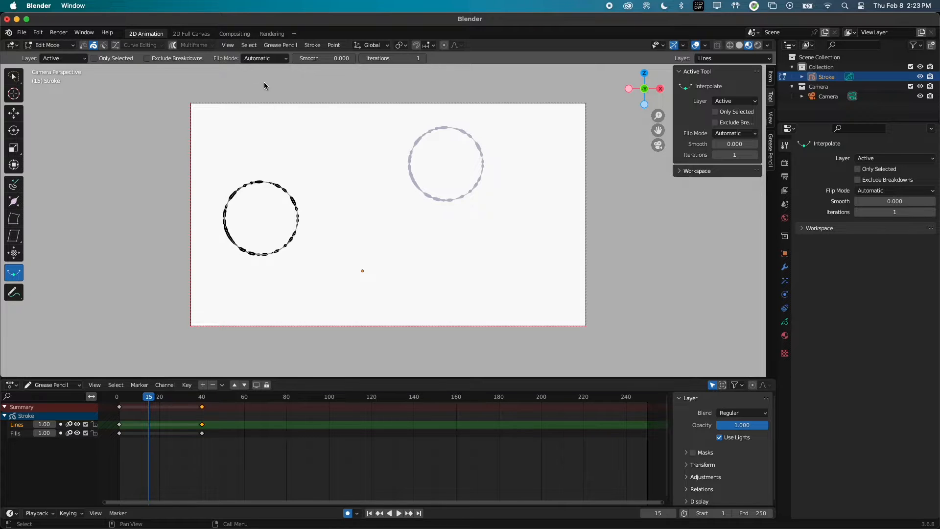
mouse_move(156, 402)
left_mouse_down()
mouse_move(175, 402)
mouse_move(152, 402)
mouse_move(164, 402)
left_mouse_up()
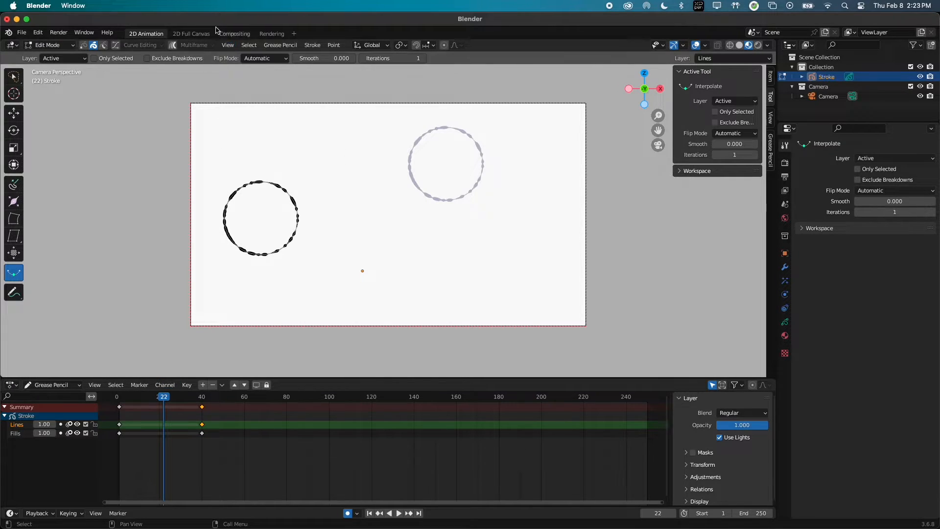
left_click(296, 45)
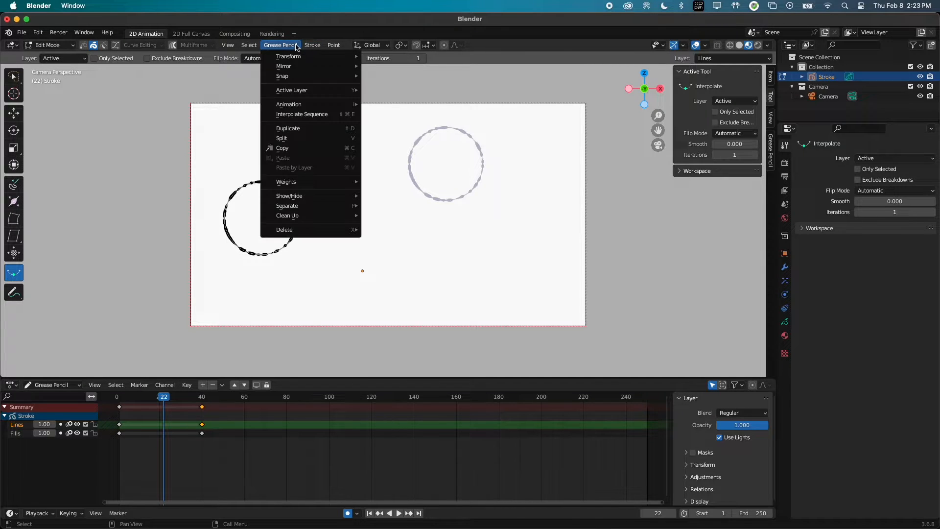
left_click(342, 115)
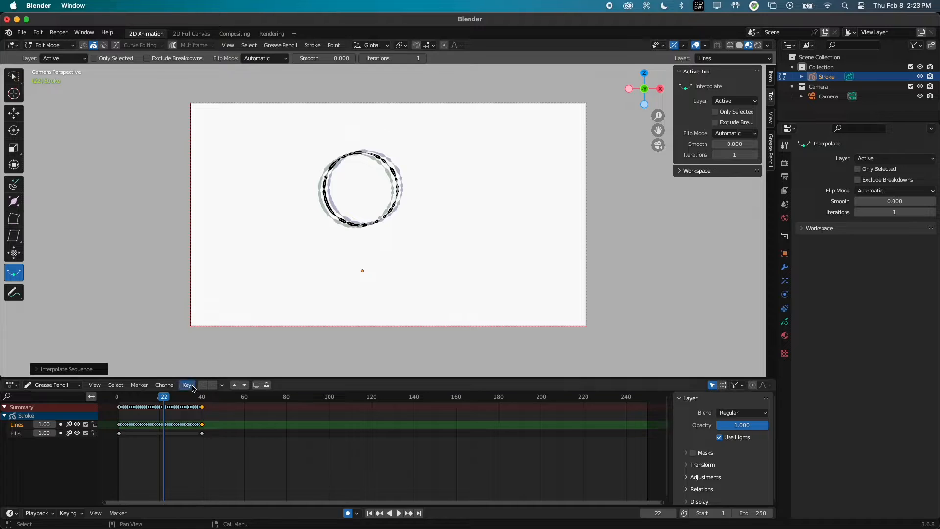
Play the interpolated circle animation, stop it and undo the sequence interpolation.
key("space")
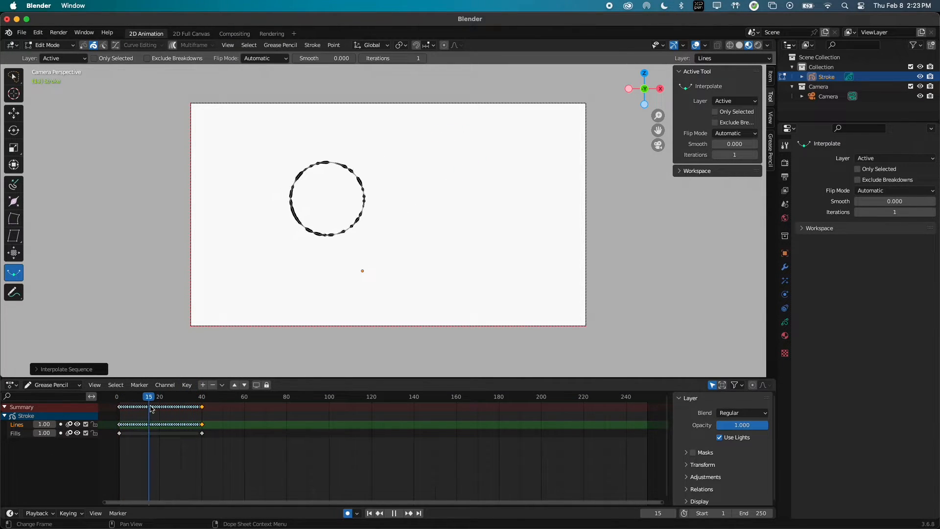
key("space")
key("ctrl+z")
key("ctrl+z")
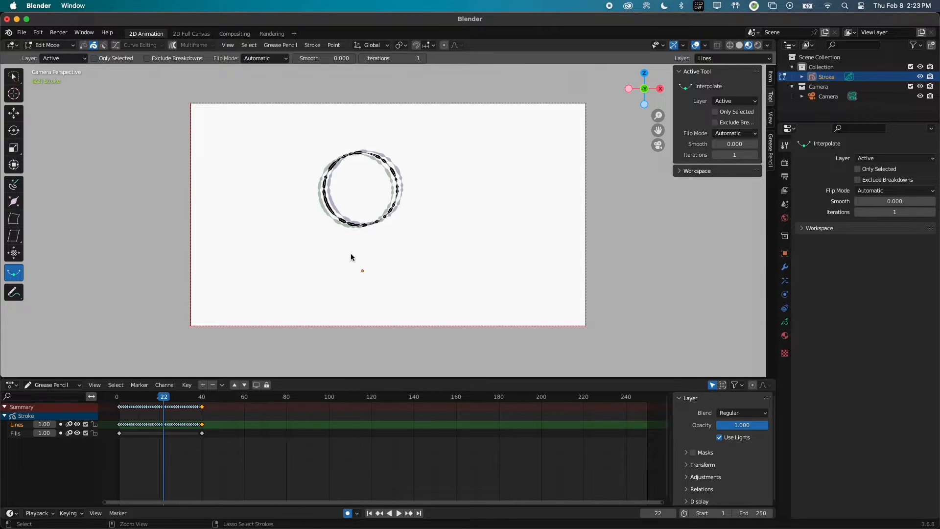
Apply Interpolate Sequence to the circle's motion again and set its step to 9.
key("ctrl+shift+e")
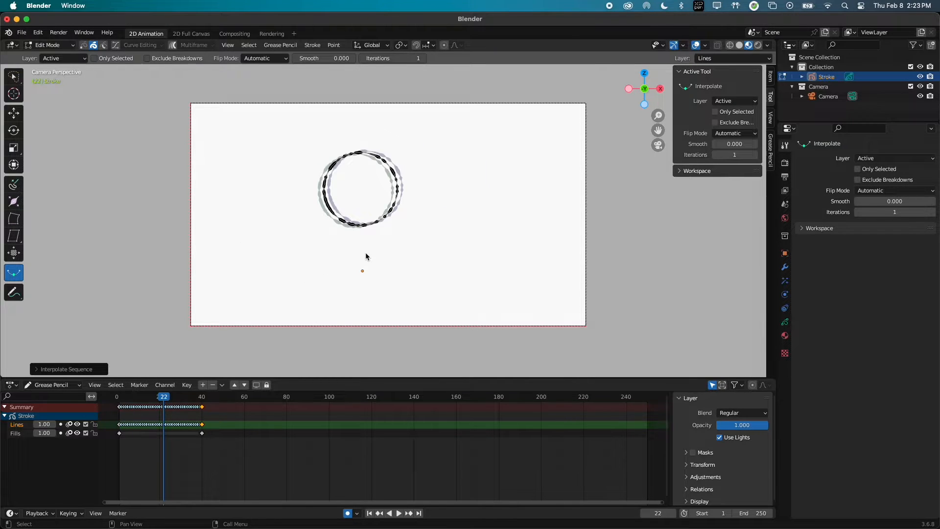
left_click(39, 369)
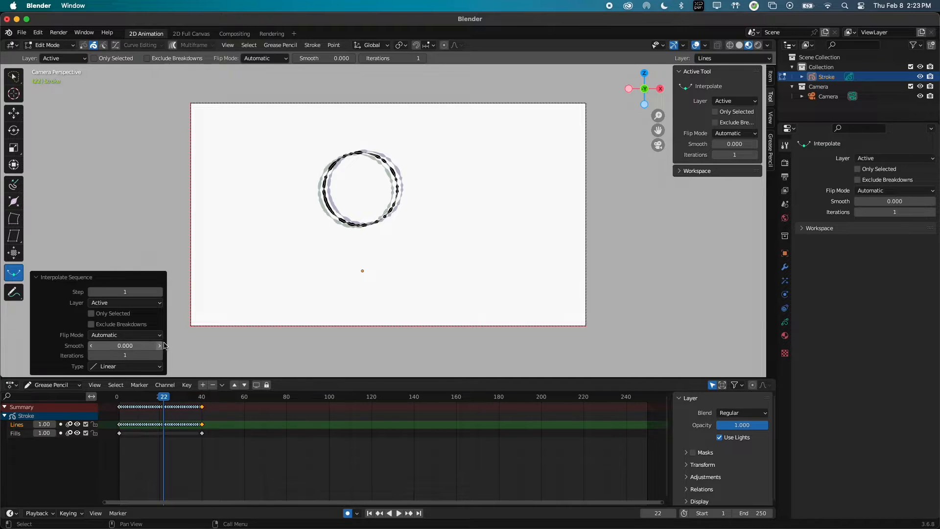
left_click(91, 355)
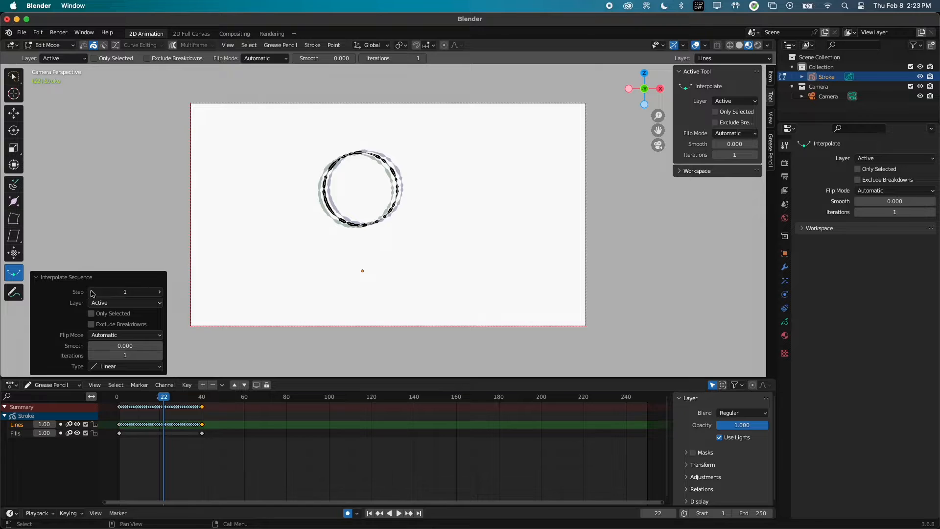
left_click(160, 292)
left_click(160, 292)
left_click(159, 292)
left_click(160, 292)
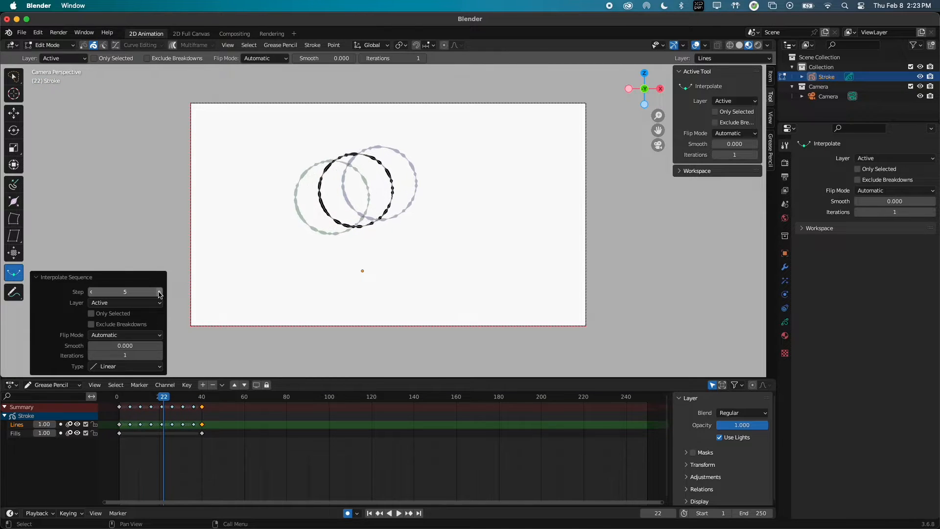
left_click(159, 292)
left_click(159, 292)
left_click(159, 292)
left_click(160, 292)
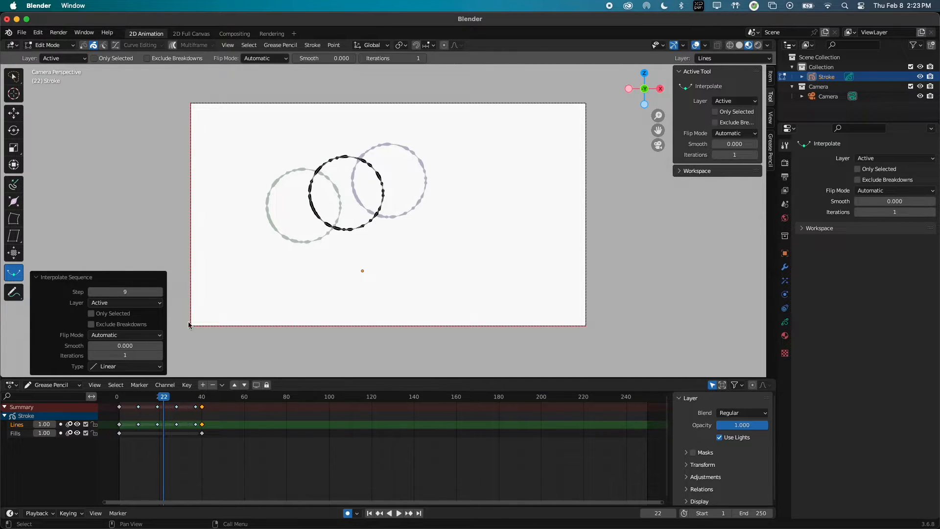
Play the interpolated circle animation from the start and stop it to review the linear motion.
key("shift+Left")
key("space")
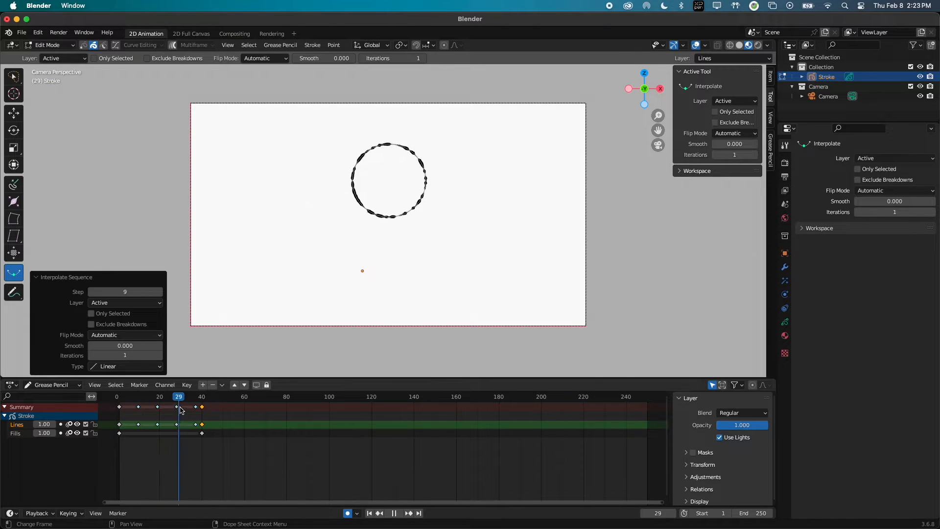
key("Escape")
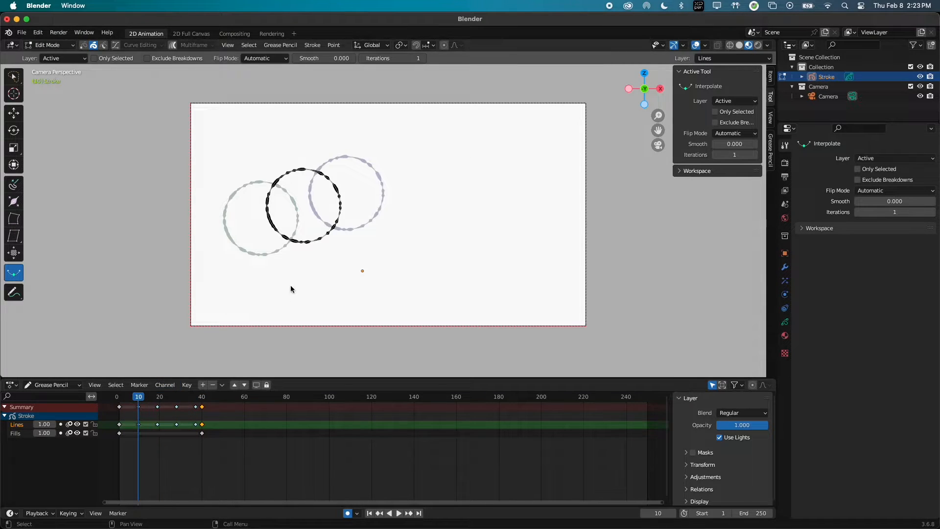
Undo and redo the sequence interpolation, set its type to Circular and play the circle's motion.
key("super+z")
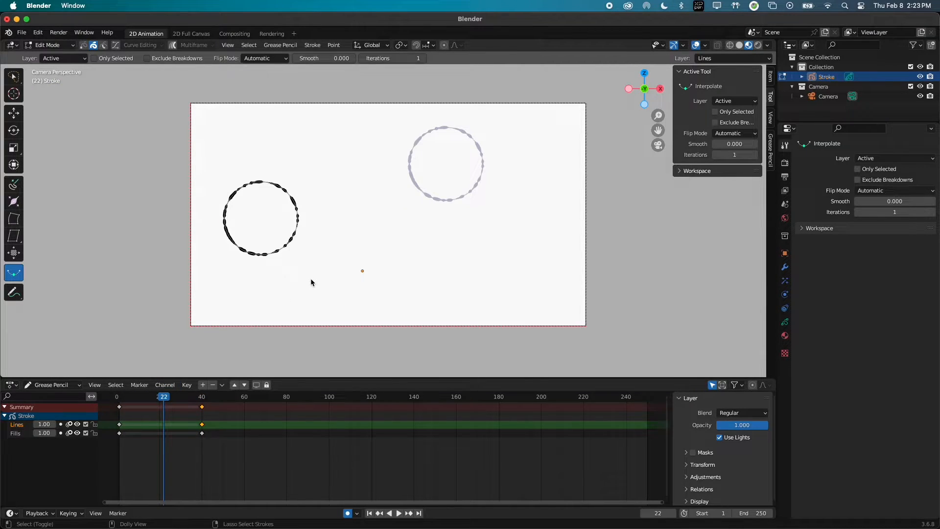
key("super+shift+z")
left_click(139, 366)
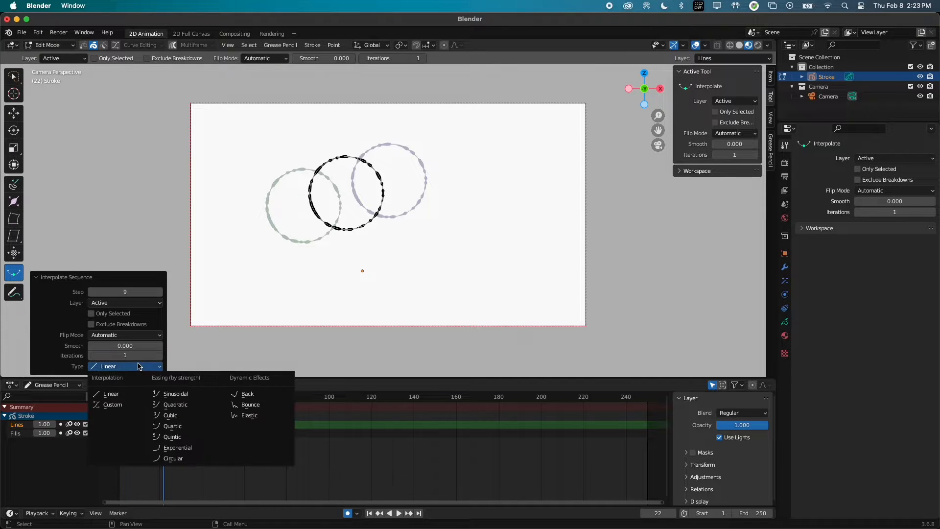
left_click(200, 460)
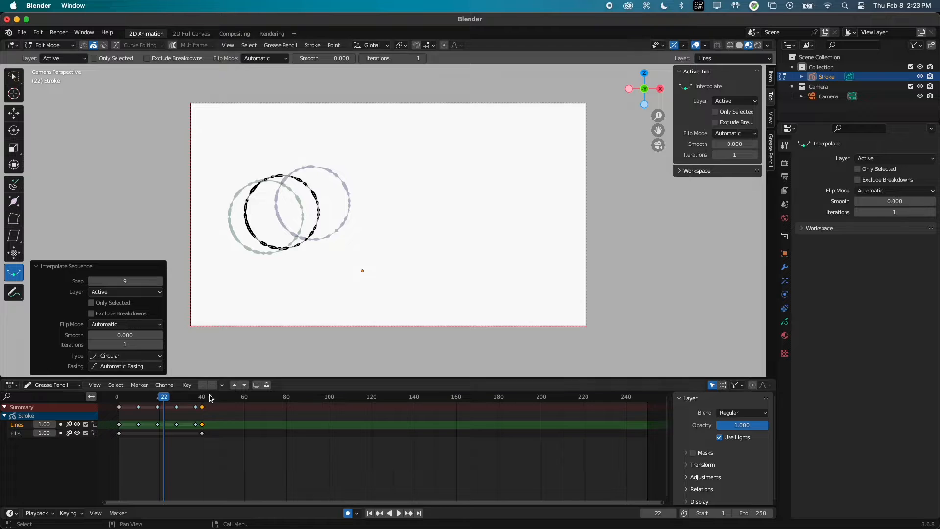
left_click_drag(167, 397, 174, 422)
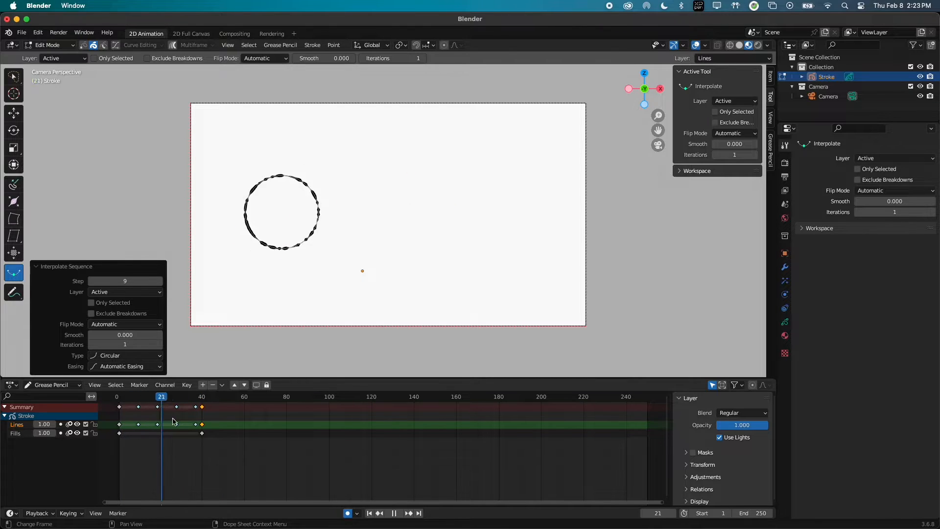
key("space")
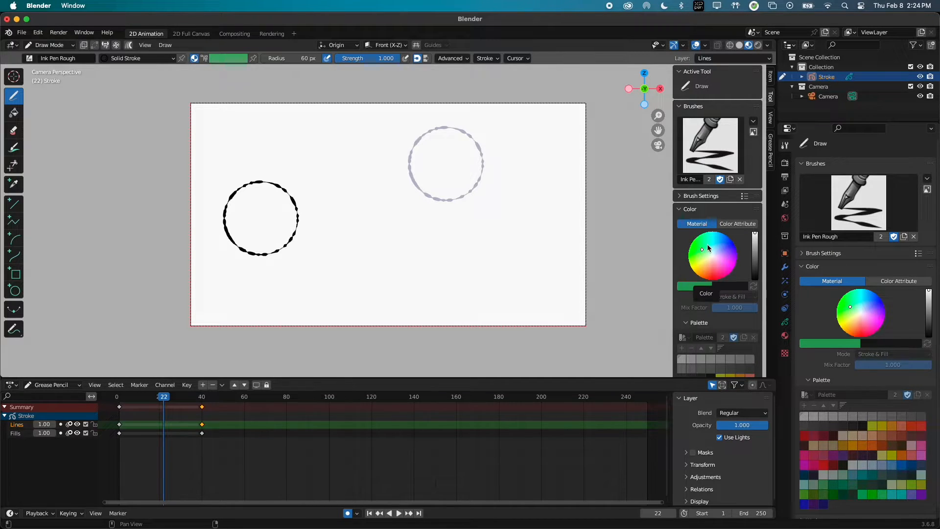
Switch the Ink Pen Rough brush to Color Attribute, pick a pale green, test it with a scribble and undo the scribble.
left_click(743, 225)
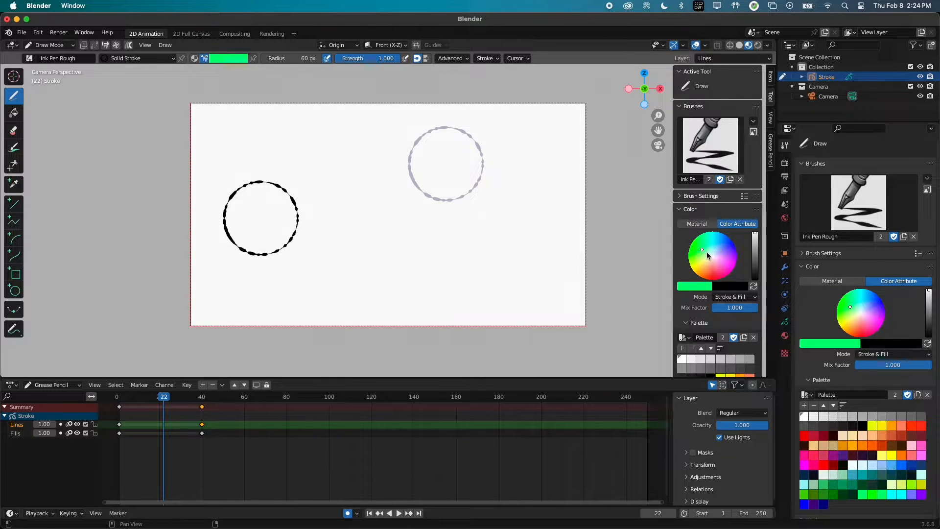
left_click(707, 252)
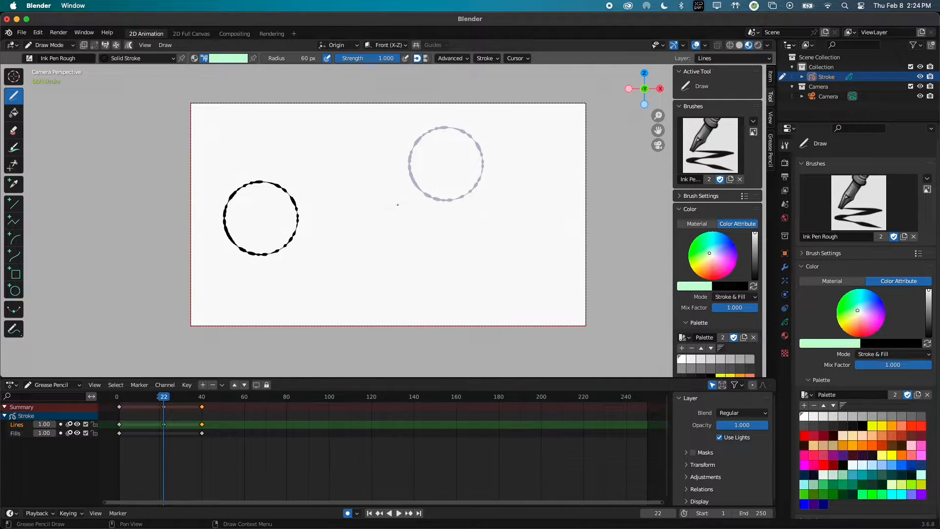
mouse_move(399, 204)
left_mouse_down()
mouse_move(368, 267)
mouse_move(430, 273)
mouse_move(375, 220)
mouse_move(534, 158)
left_mouse_up()
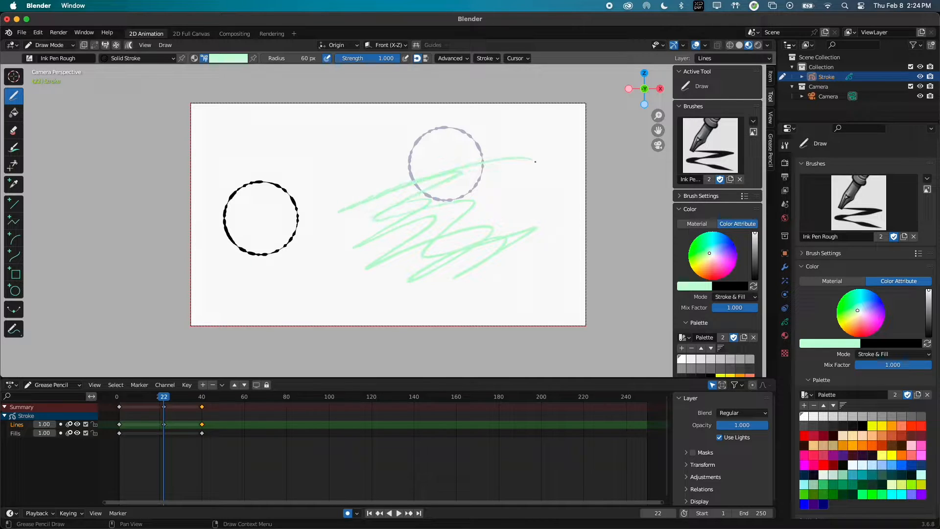
key("ctrl+z")
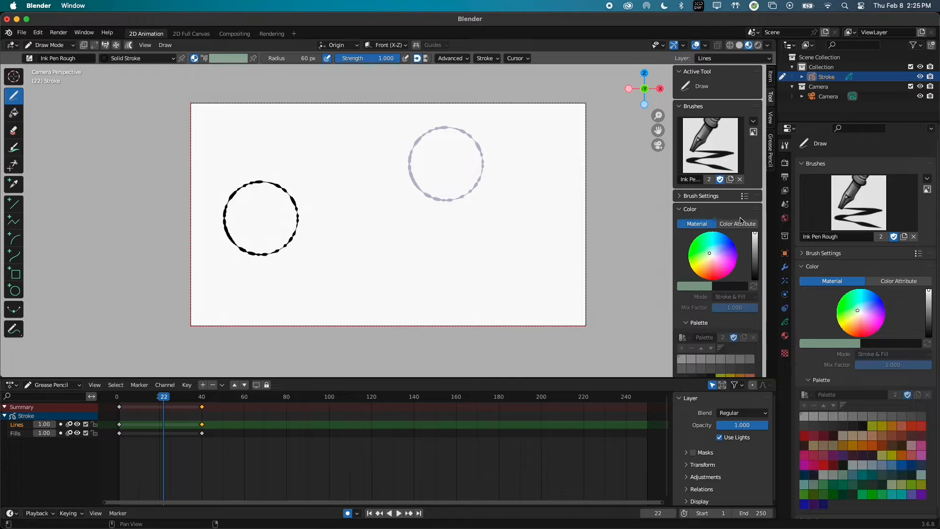
Undo a further test stroke, and draw a pale green scribble and a small closed circle at frame 22 using Color Attribute.
mouse_move(479, 205)
left_mouse_down()
mouse_move(431, 250)
mouse_move(514, 264)
mouse_move(539, 289)
mouse_move(583, 262)
left_mouse_up()
key("super+z")
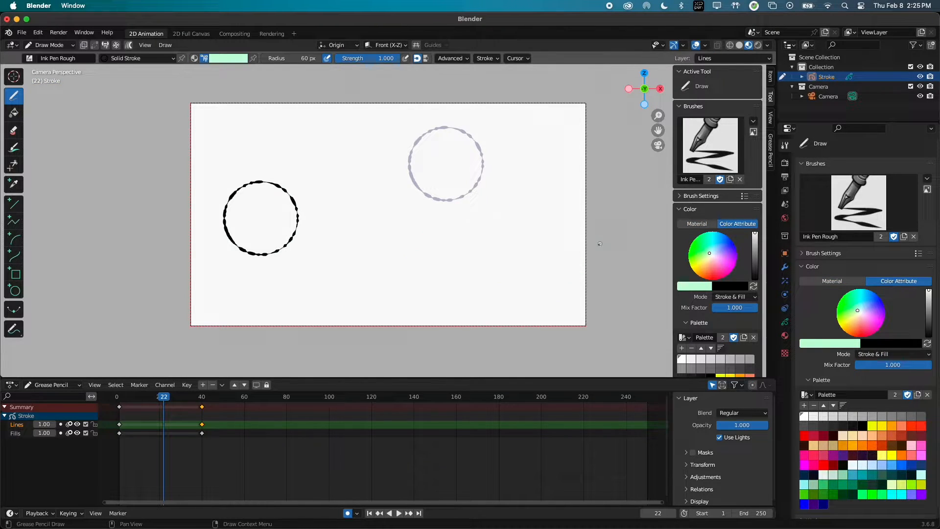
mouse_move(490, 164)
left_mouse_down()
mouse_move(399, 236)
mouse_move(468, 276)
left_mouse_up()
left_click_drag(371, 145, 346, 164)
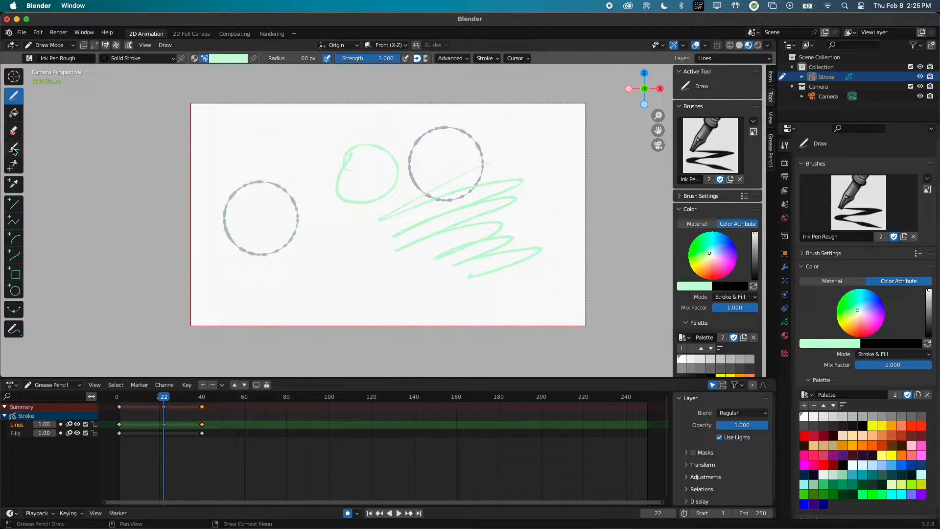
Try to fill the small green circle with the Fill tool using the Solid Stroke material, and undo it.
left_click(14, 113)
left_click(372, 164)
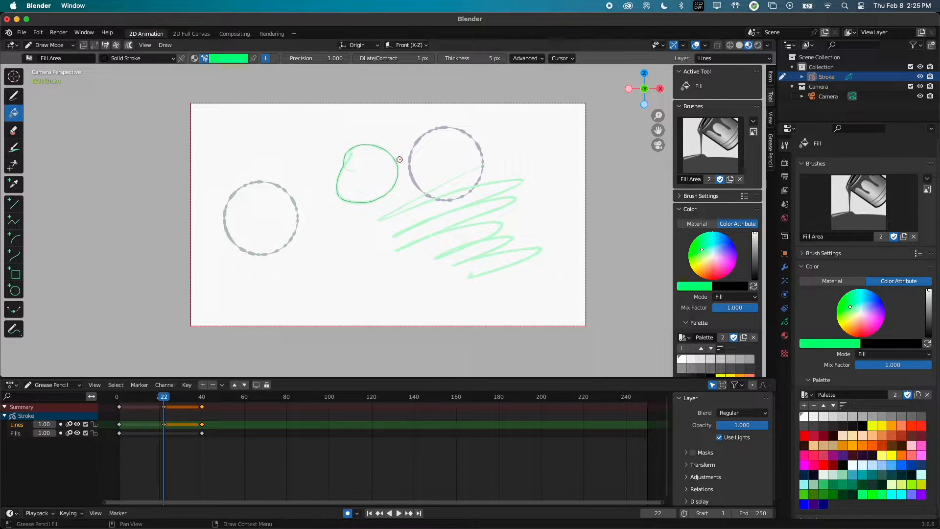
key("ctrl+z")
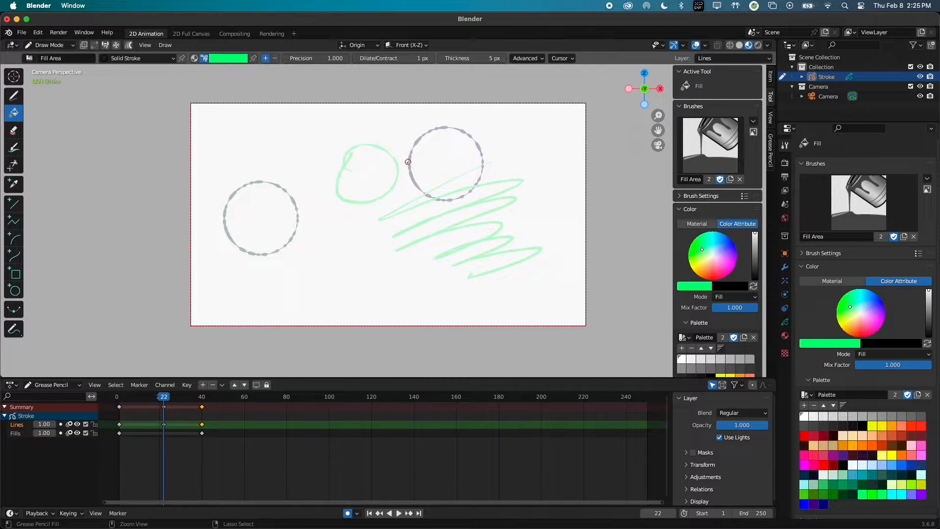
Set the Fill brush color to Material and make Solid Fill the active material of the Stroke object.
left_click(702, 224)
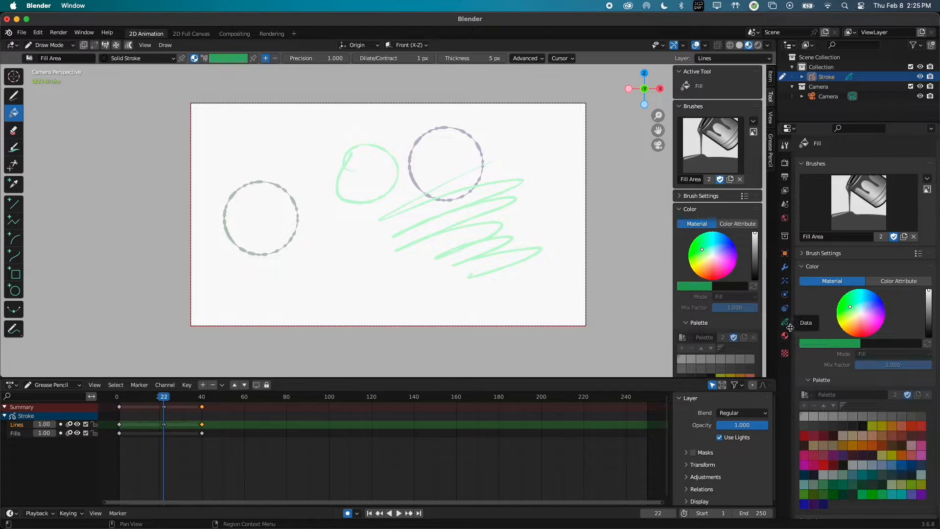
left_click(785, 335)
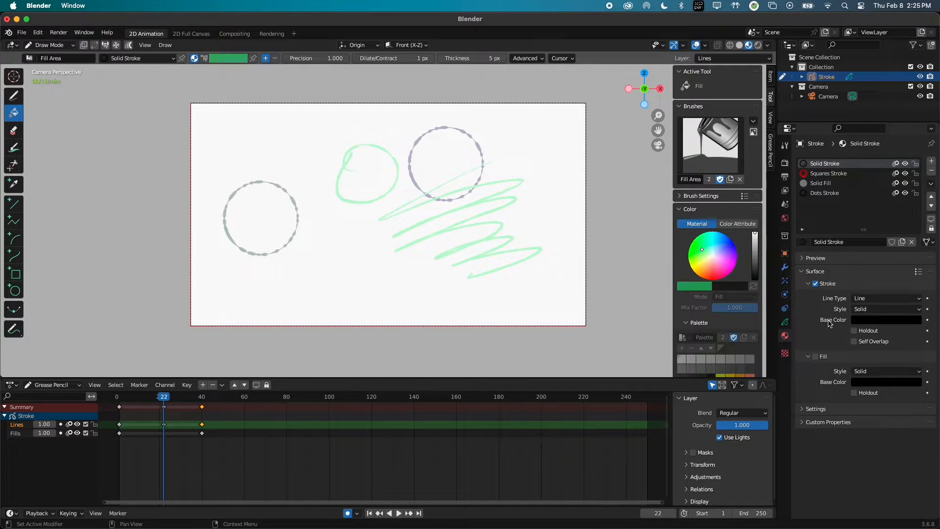
left_click(844, 186)
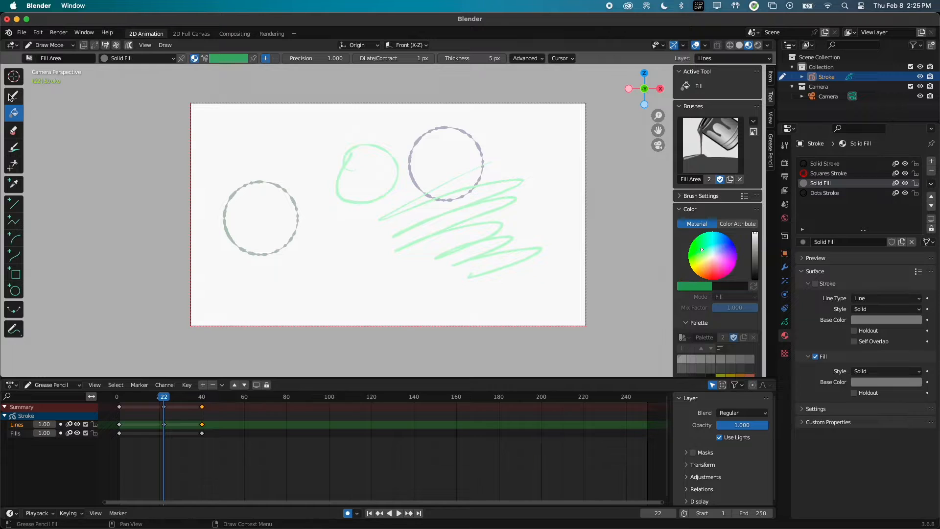
Draw two freehand test shapes with the Draw tool in the Solid Fill material, undoing each one.
left_click(14, 96)
mouse_move(259, 225)
left_mouse_down()
mouse_move(326, 235)
mouse_move(247, 264)
mouse_move(284, 199)
left_mouse_up()
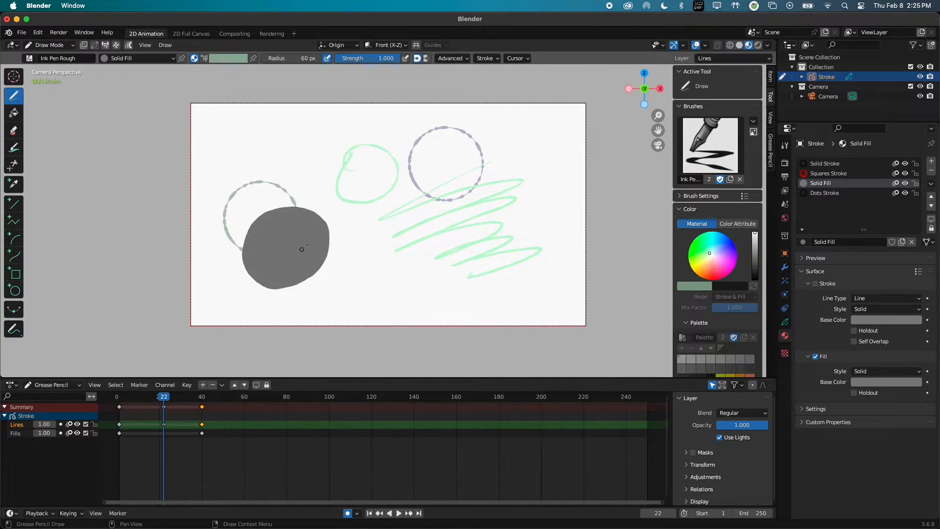
key("ctrl+z")
mouse_move(285, 130)
left_mouse_down()
mouse_move(301, 201)
mouse_move(283, 122)
left_mouse_up()
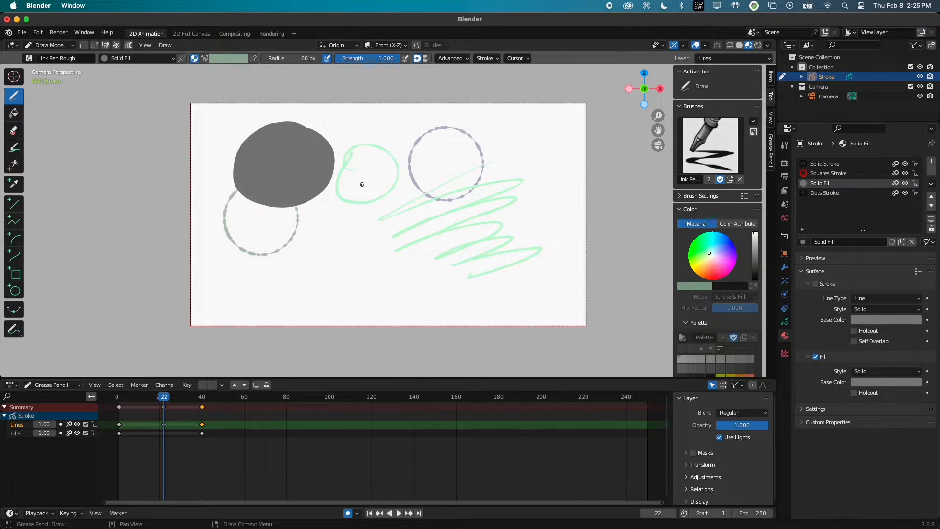
key("ctrl+z")
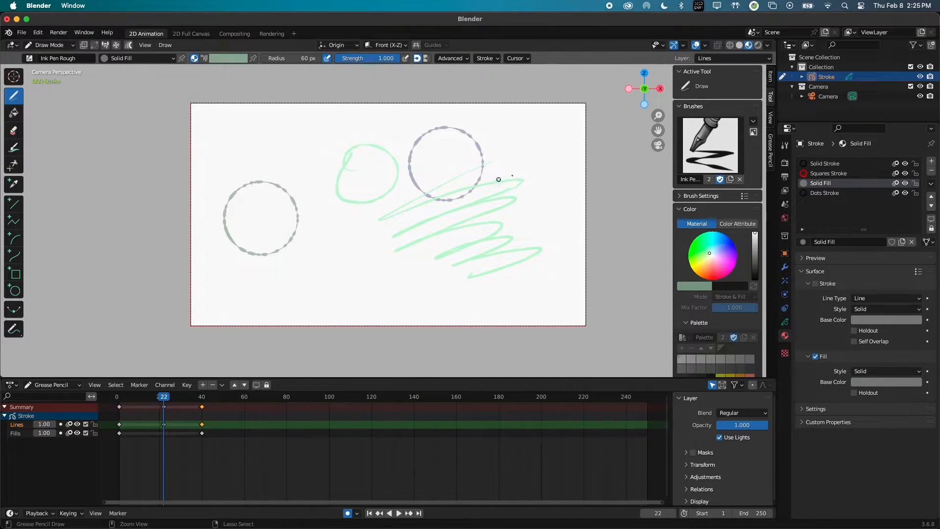
Test-fill the small green circle with Solid Fill, undo it, and fill it again with the Fill boundary set to Edit Lines.
left_click(13, 112)
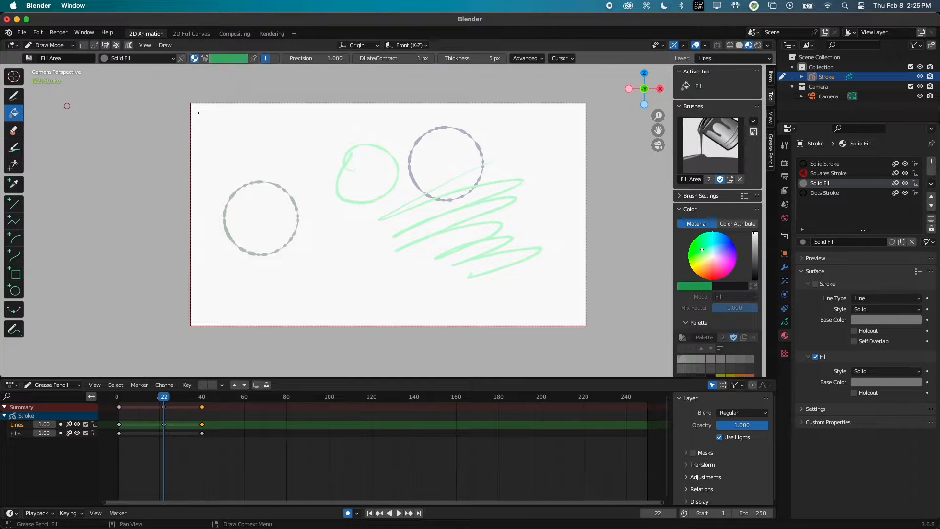
left_click(389, 167)
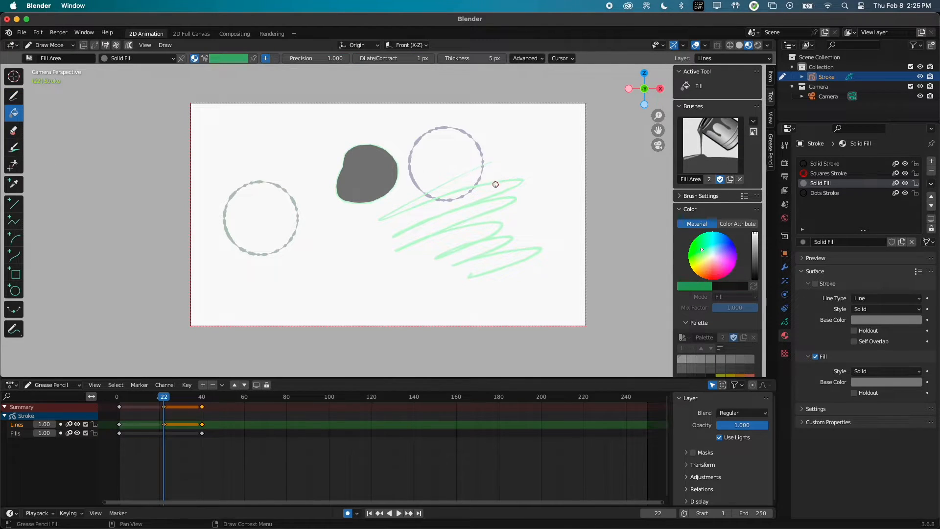
key("ctrl+z")
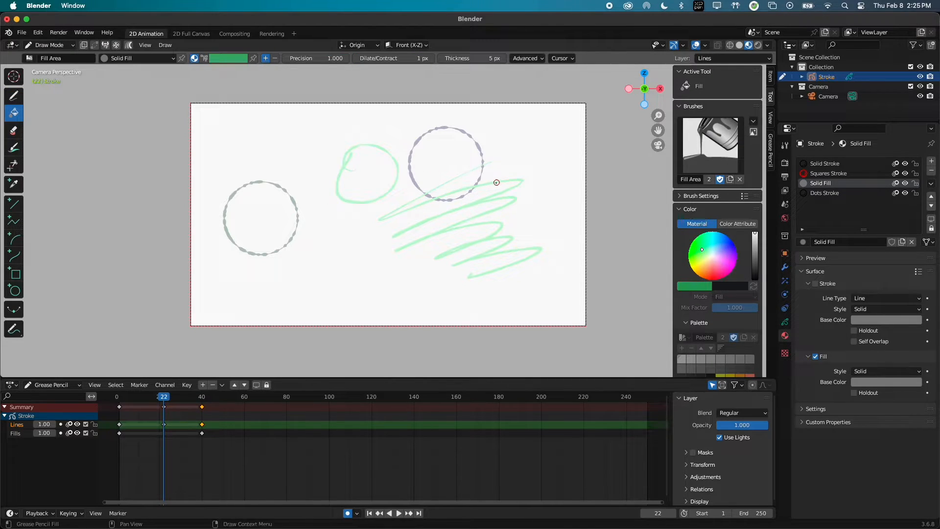
left_click(533, 58)
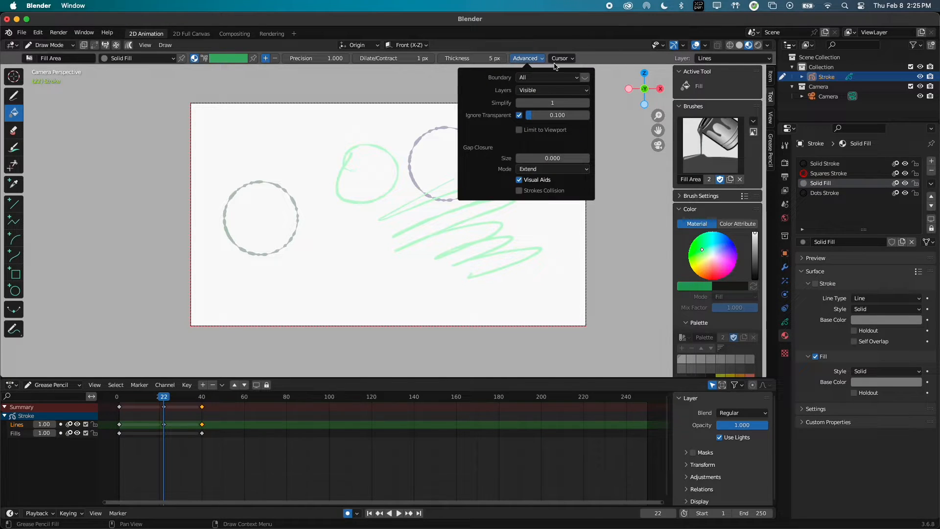
left_click(577, 79)
left_click(563, 112)
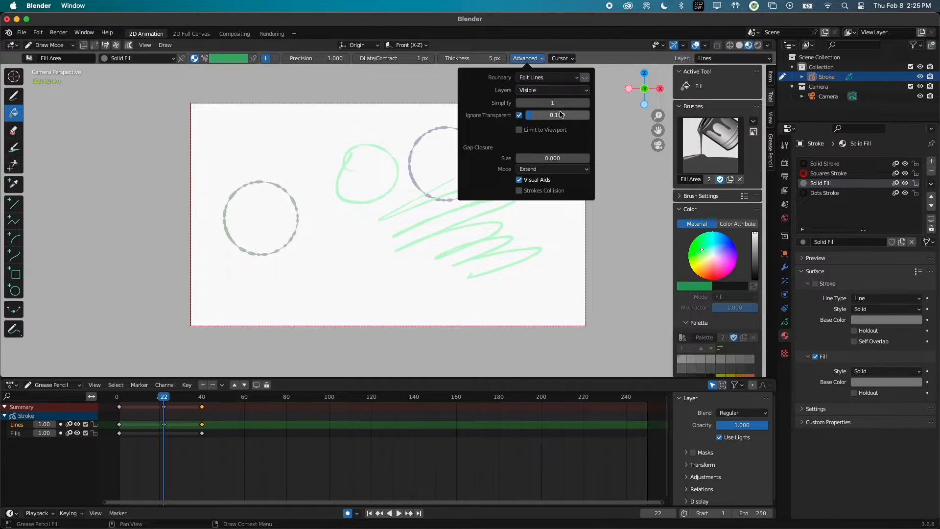
left_click(386, 173)
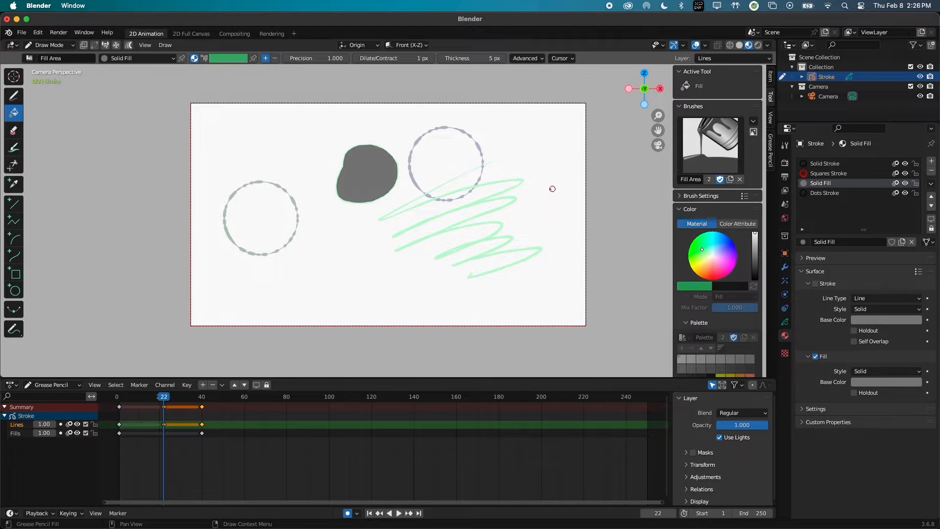
In Edit Mode, select the small circle's gray fill and arrange it with Bring to Front.
key("Tab")
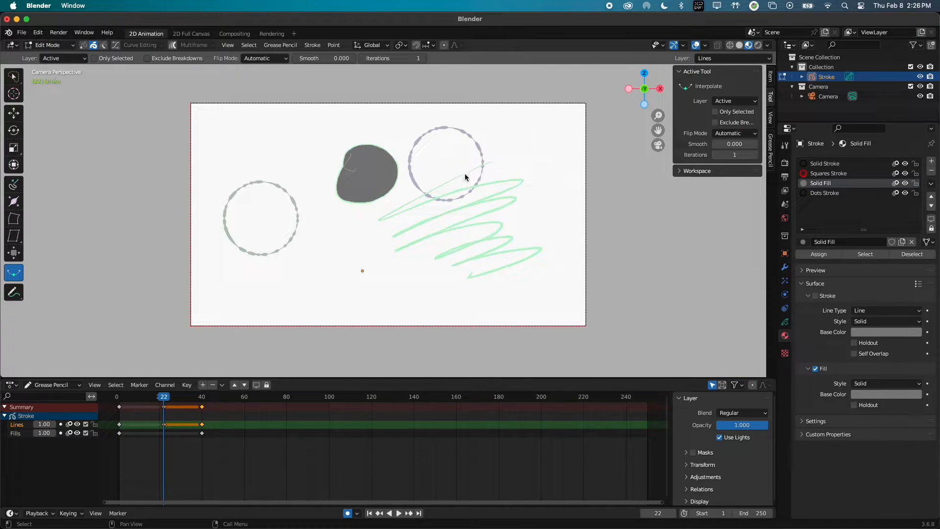
mouse_move(360, 223)
middle_mouse_down()
mouse_move(339, 245)
mouse_move(446, 179)
mouse_move(320, 245)
middle_mouse_up()
scroll(384, 206, "up", 3, "ctrl")
scroll(386, 208, "down", 6, "ctrl")
right_click(381, 195)
mouse_move(378, 287)
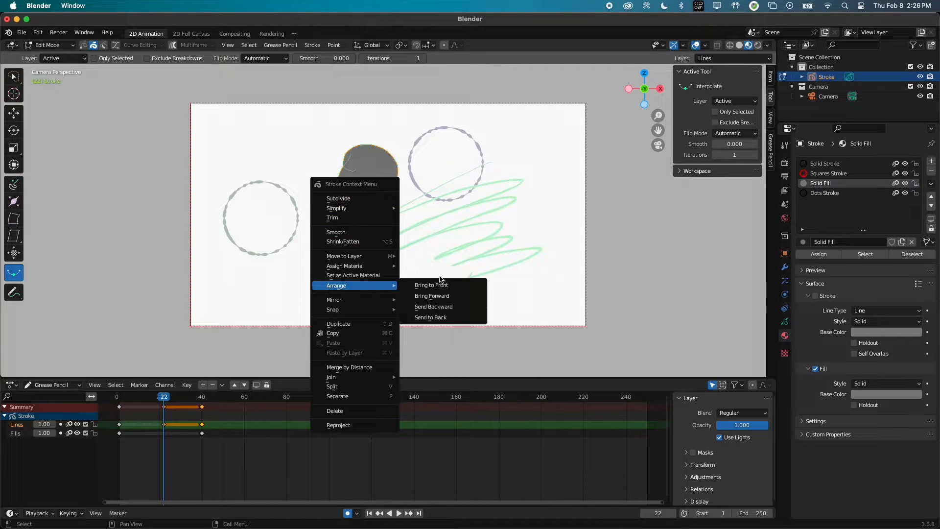
left_click(456, 285)
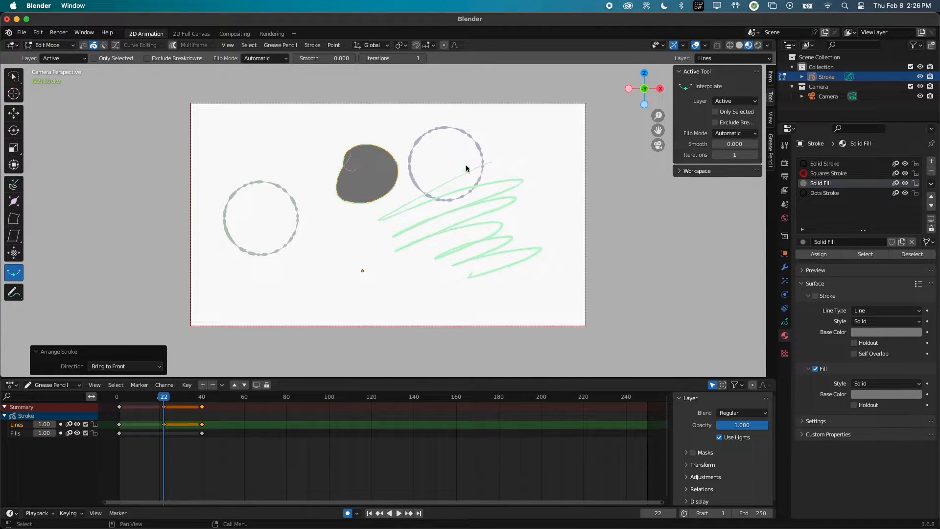
Reselect the small filled circle and arrange it with Send Backward.
left_click(463, 167)
left_click(396, 183)
right_click(392, 183)
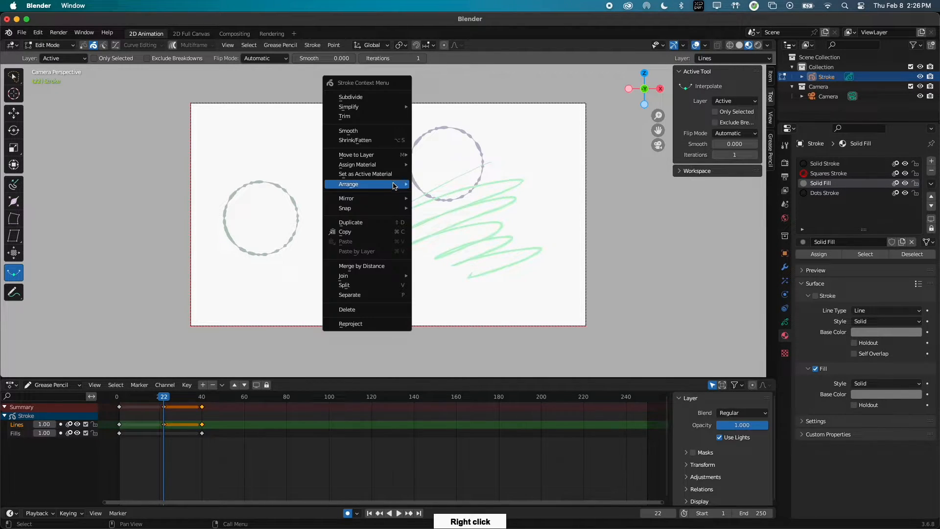
mouse_move(394, 184)
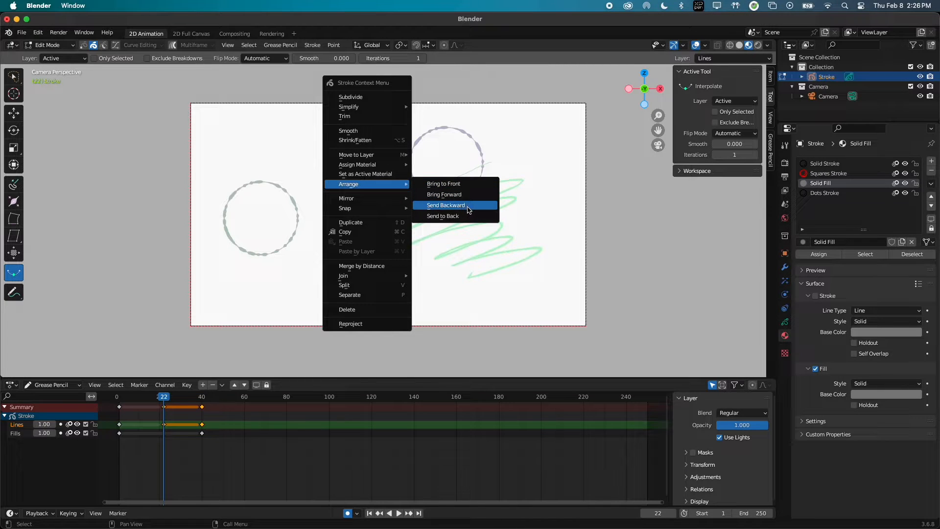
left_click(479, 207)
Select the small filled circle once more and arrange it with Send to Back.
left_click(454, 149)
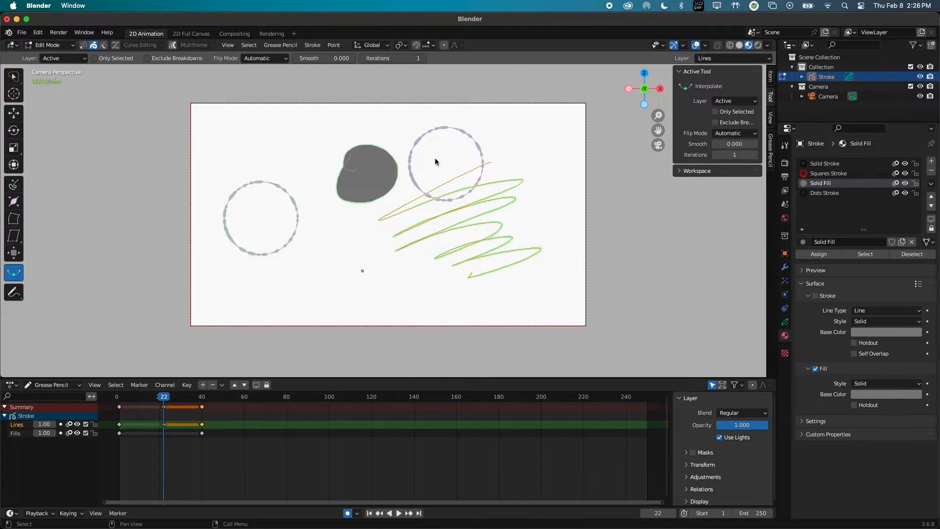
right_click(388, 179)
left_click(380, 181)
right_click(379, 182)
mouse_move(393, 186)
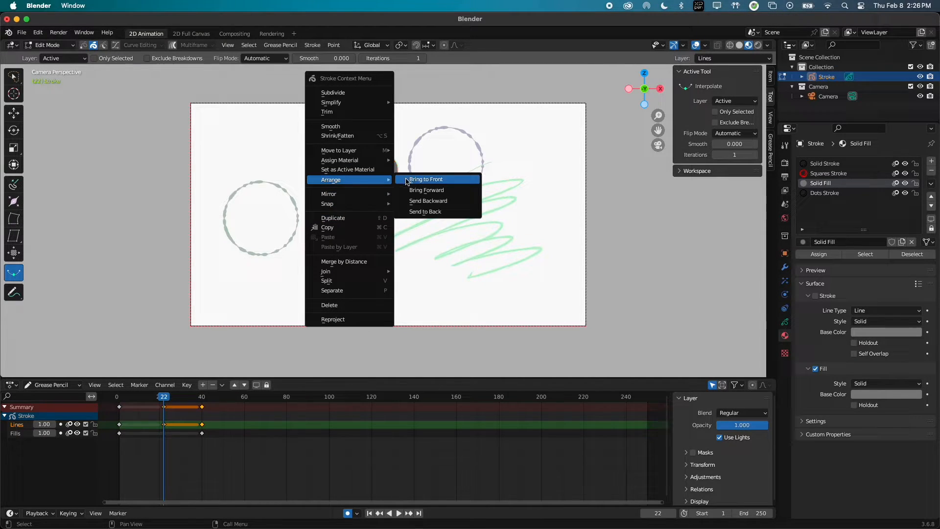
left_click(437, 211)
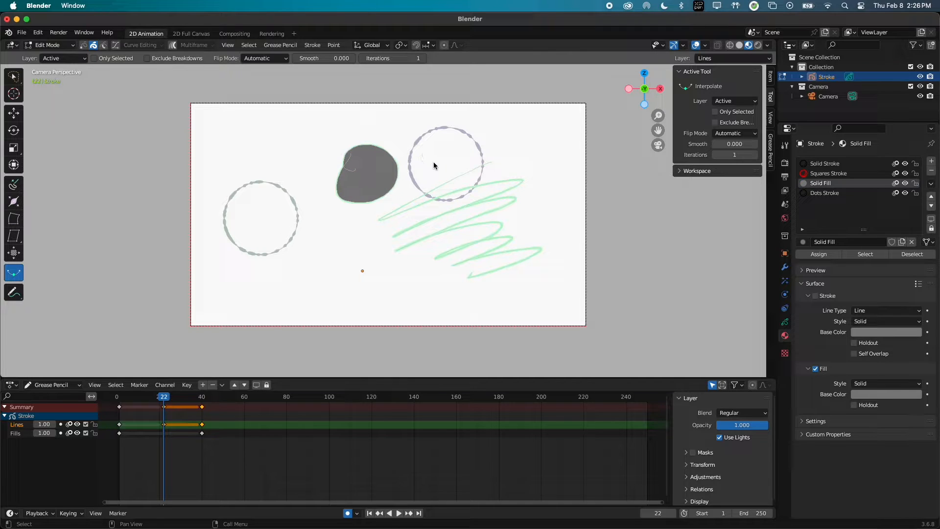
In Edit Mode, arrange the small circle's green outline with Bring to Front and return to Draw Mode.
key("Tab")
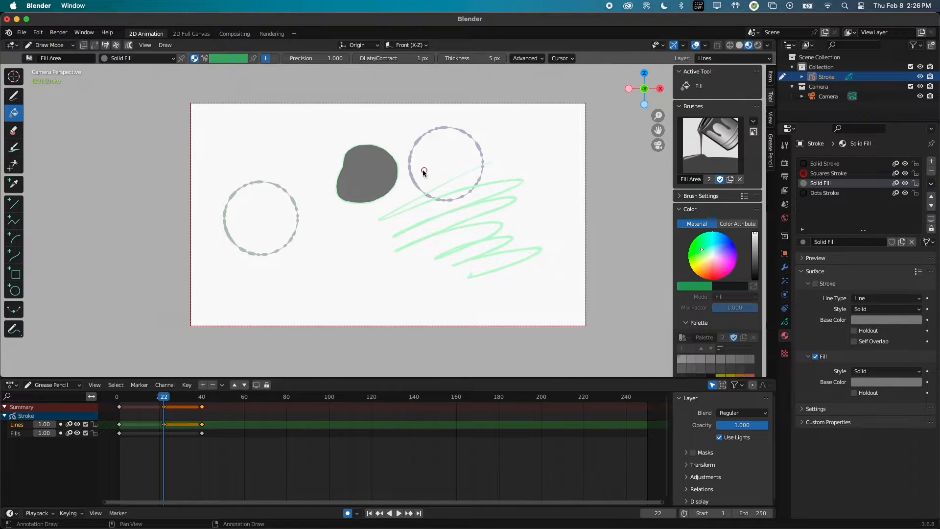
key("Tab")
right_click(390, 183)
mouse_move(391, 184)
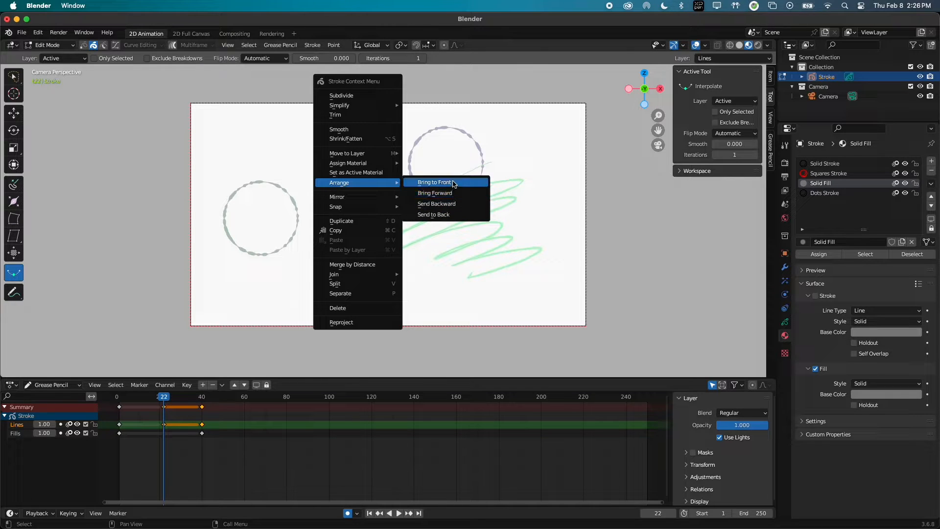
left_click(454, 182)
key("Tab")
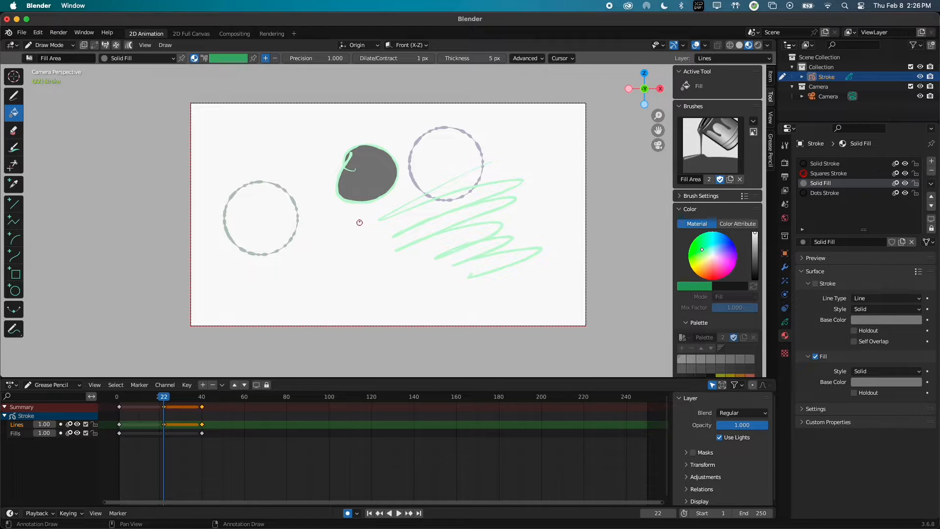
Back in Edit Mode, assign the ] shortcut to the Bring Forward arrange command.
key("Tab")
right_click(330, 234)
mouse_move(330, 233)
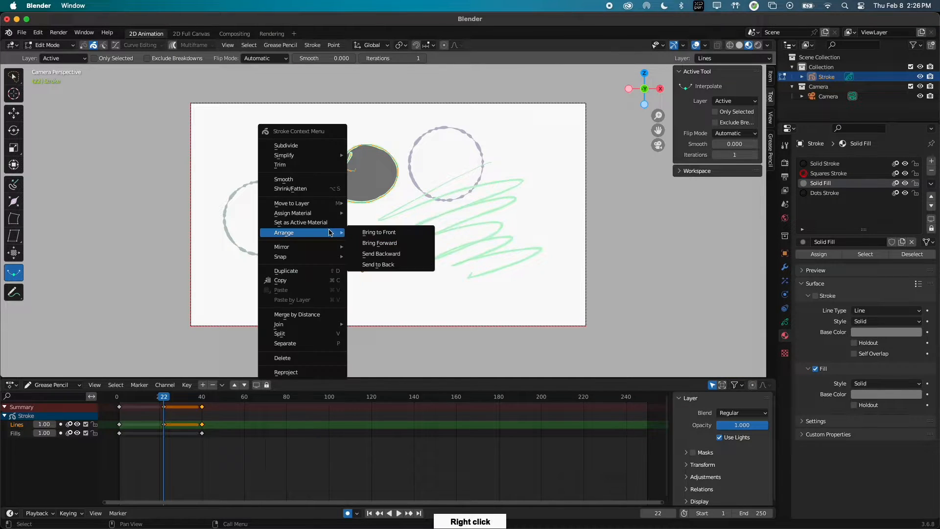
right_click(413, 243)
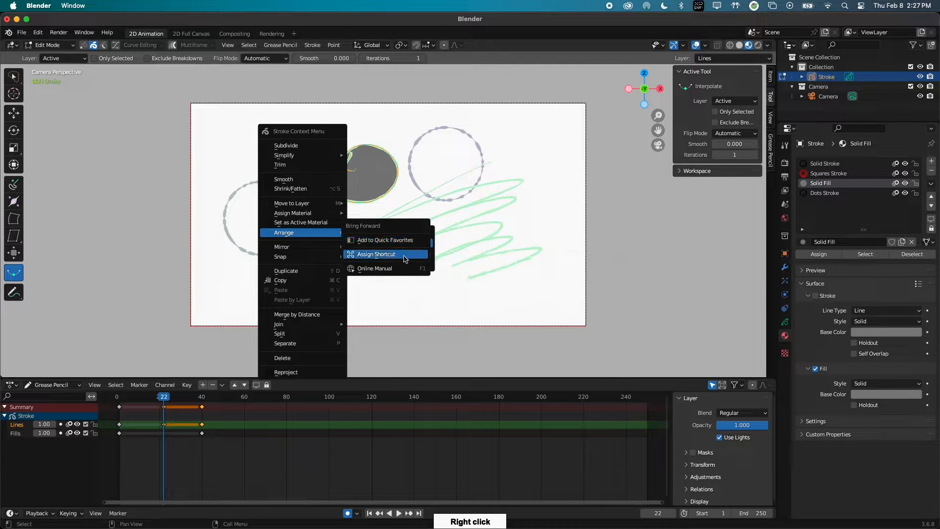
left_click(406, 255)
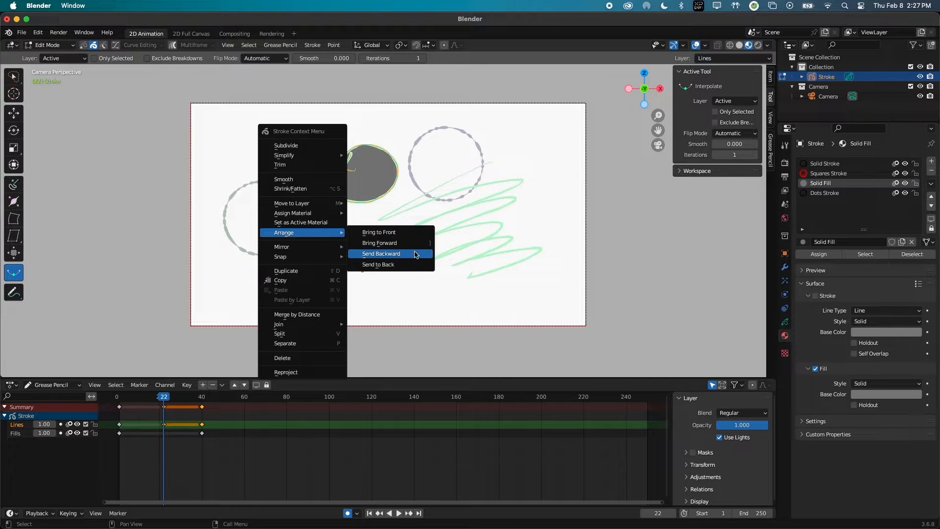
right_click(414, 253)
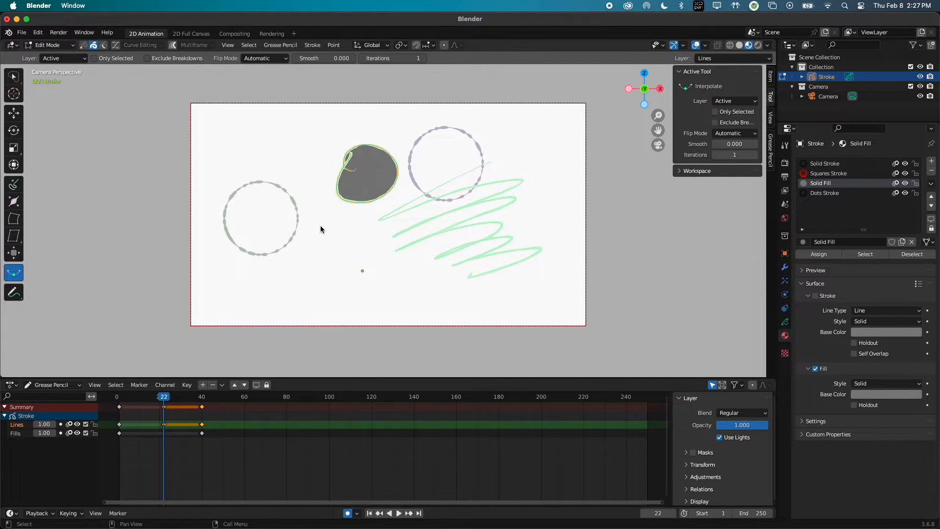
Assign the [ shortcut to the Send Backward arrange command.
right_click(329, 241)
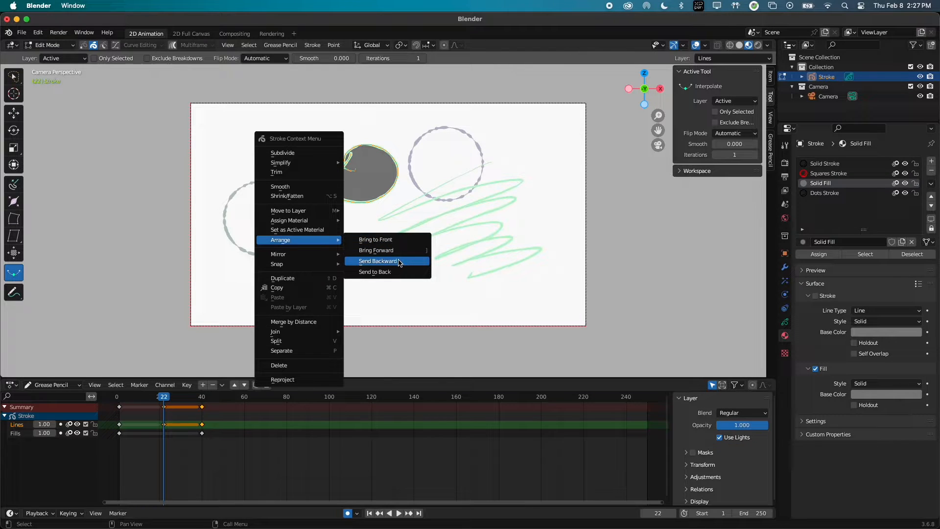
right_click(400, 264)
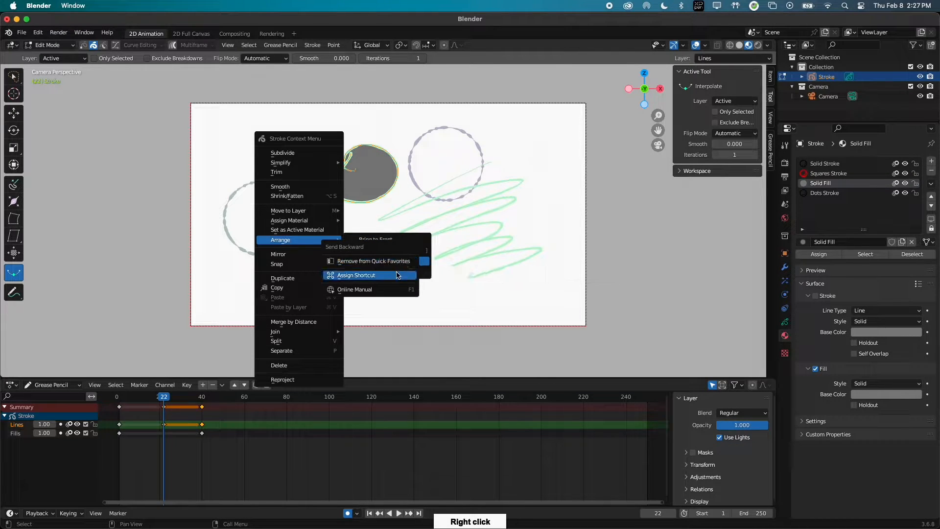
left_click(399, 278)
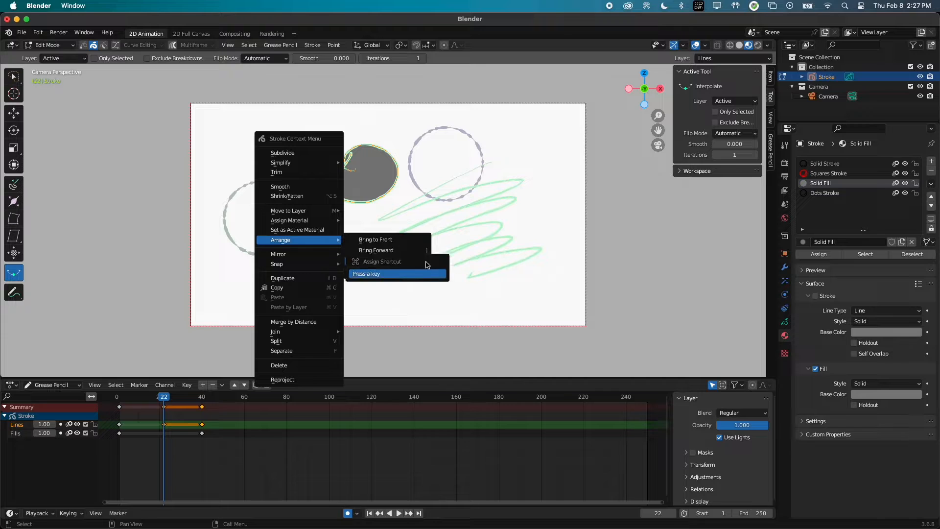
key("bracketleft")
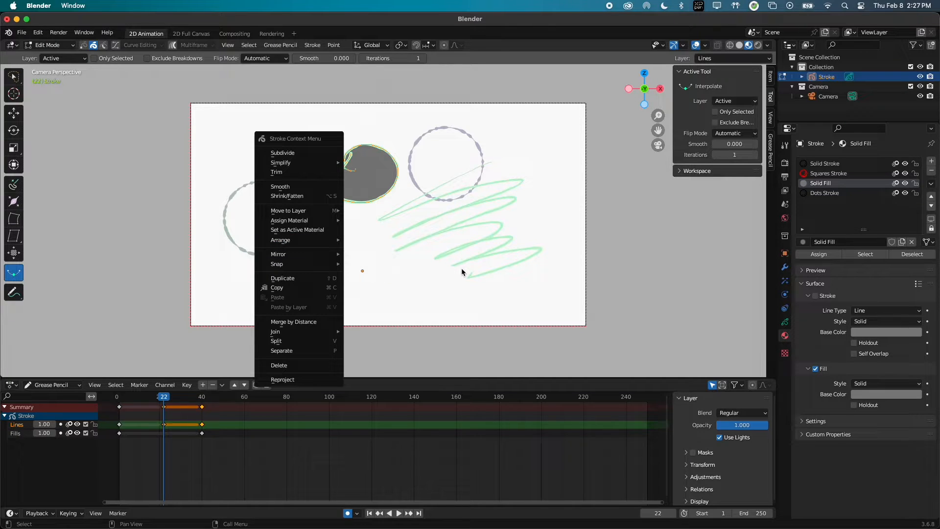
right_click(380, 198)
mouse_move(381, 199)
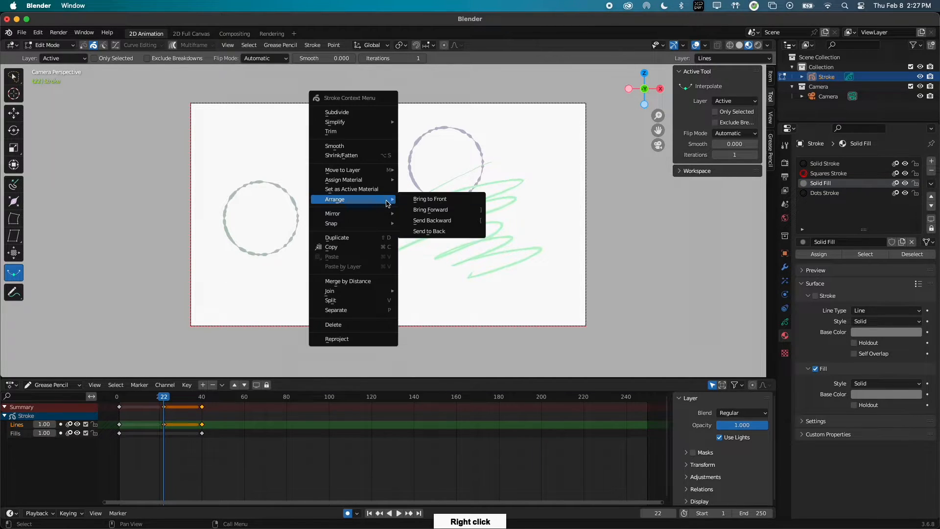
right_click(448, 201)
right_click(453, 232)
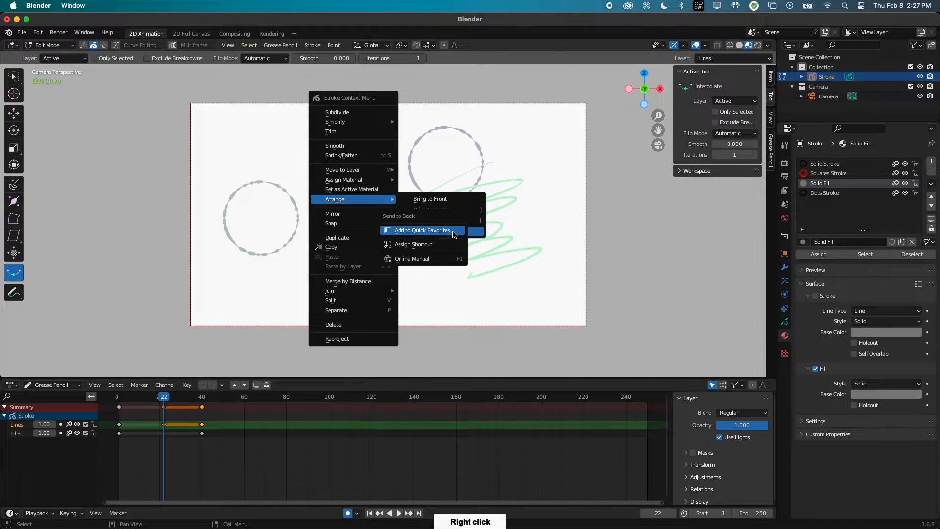
left_click(499, 217)
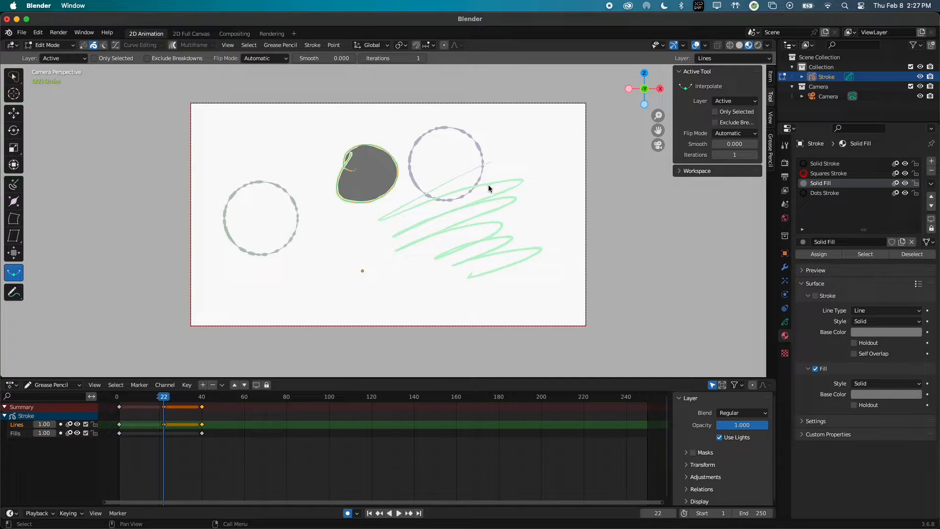
In Draw Mode, set the Solid Fill material's fill Base Color to teal with hue 0.537 and saturation 0.940.
key("Tab")
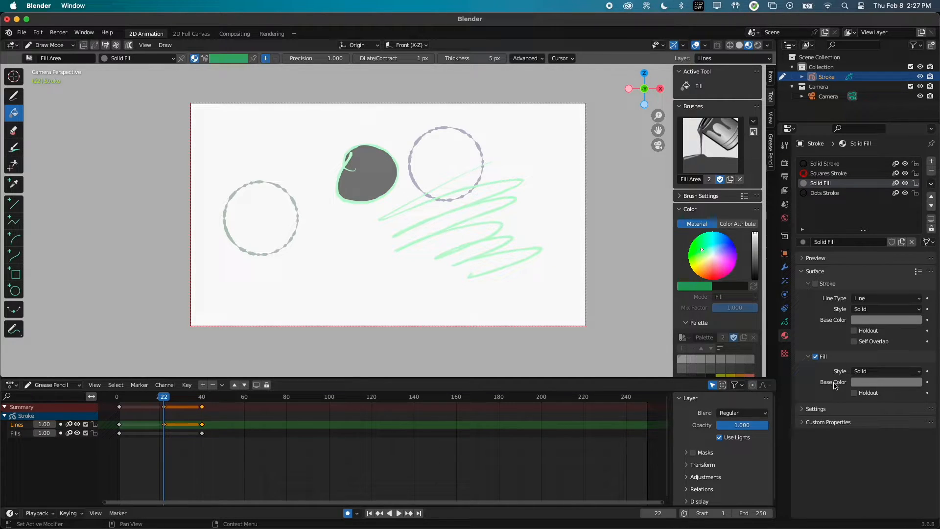
left_click(890, 385)
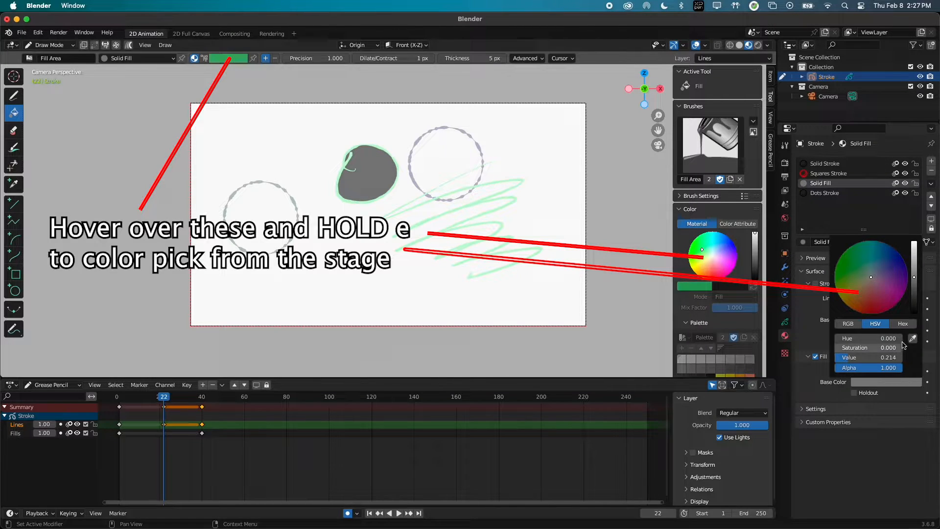
left_click(833, 173)
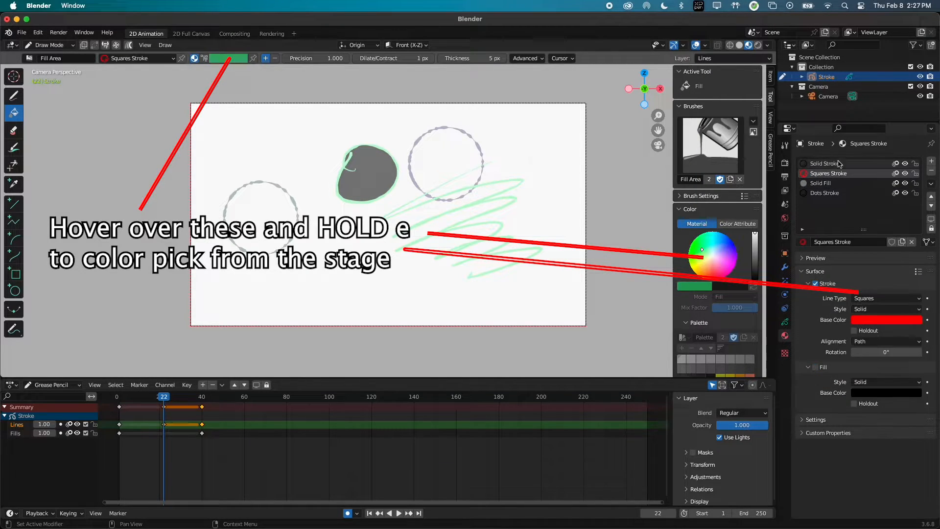
left_click(833, 163)
left_click(832, 183)
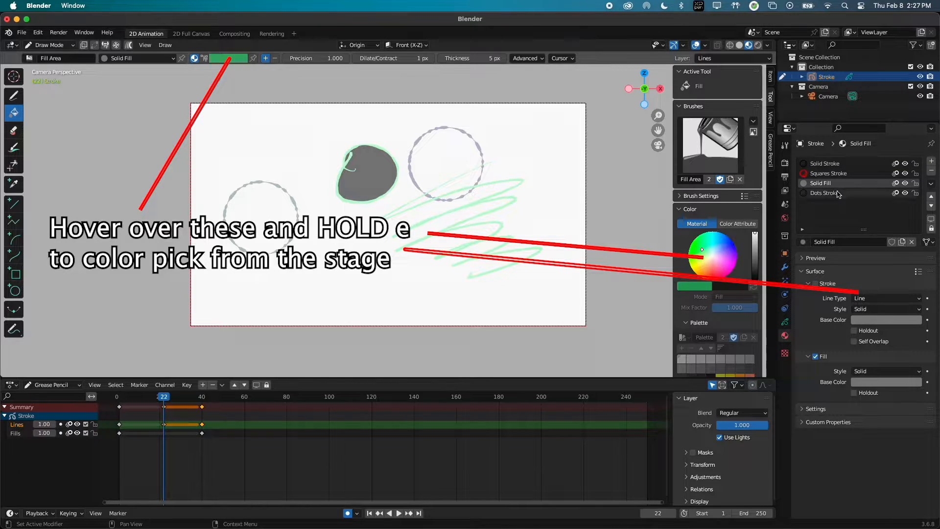
left_click(881, 385)
mouse_move(881, 280)
left_mouse_down()
mouse_move(868, 263)
mouse_move(879, 260)
mouse_move(862, 261)
mouse_move(860, 297)
mouse_move(878, 280)
left_mouse_up()
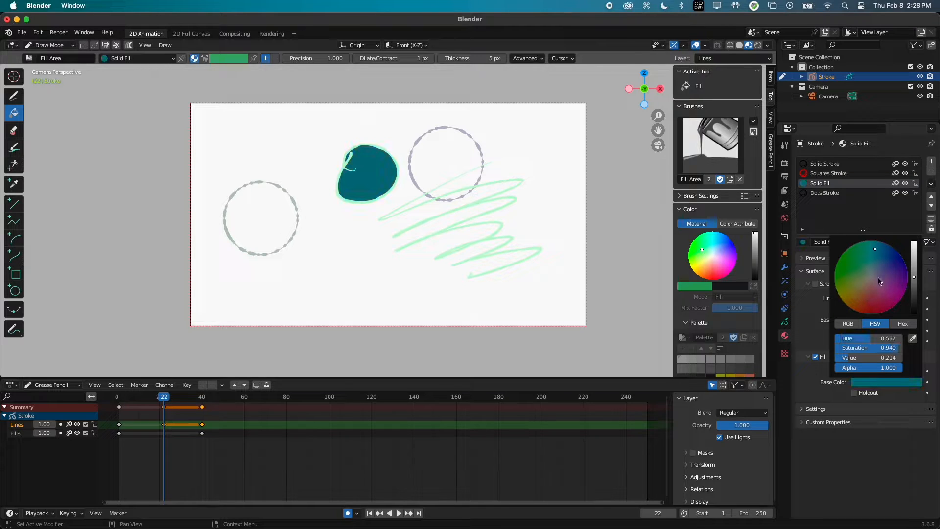
Switch to Color Attribute coloring and draw a pale green filled blob below the small circle with the Draw tool.
left_click(737, 223)
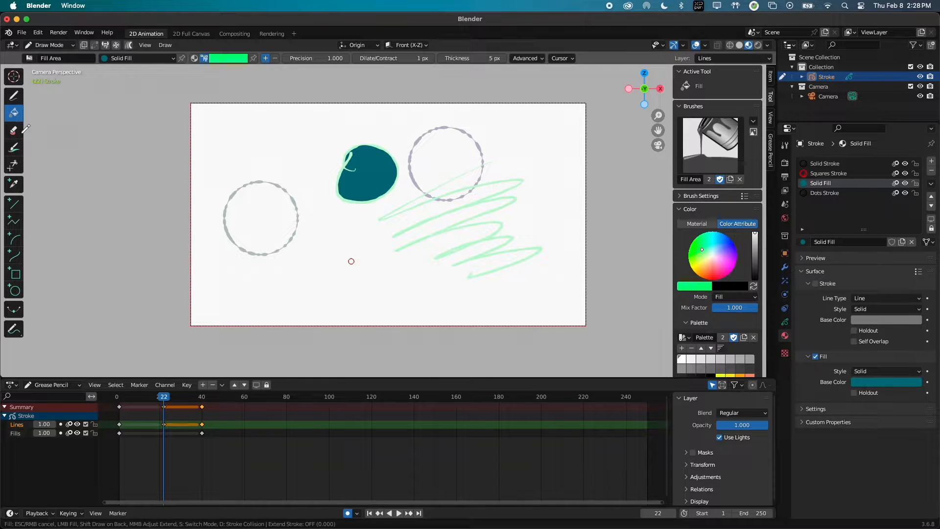
left_click(13, 95)
mouse_move(356, 227)
left_mouse_down()
mouse_move(301, 260)
mouse_move(353, 298)
mouse_move(309, 270)
left_mouse_up()
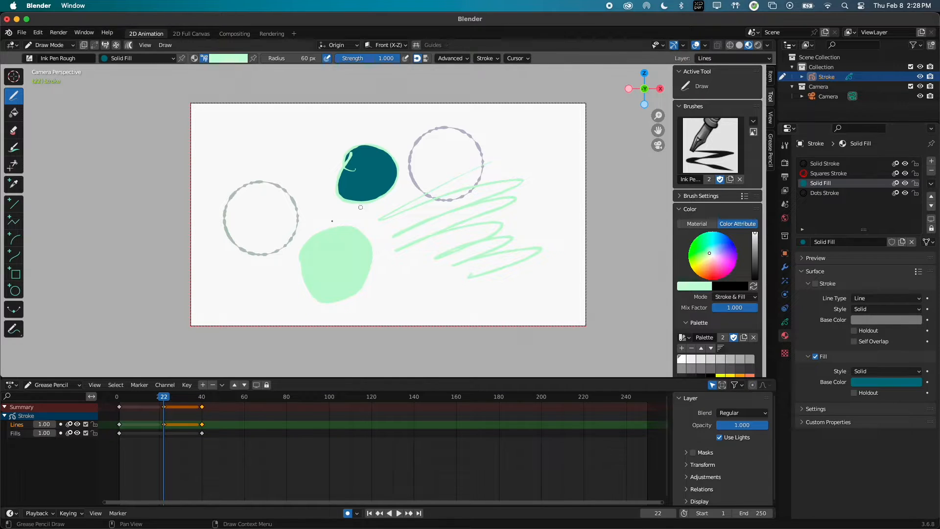
Draw a Material-colored blob over the large circle's outline and a bright blue Color Attribute blob beside the pale green one.
left_click(716, 254)
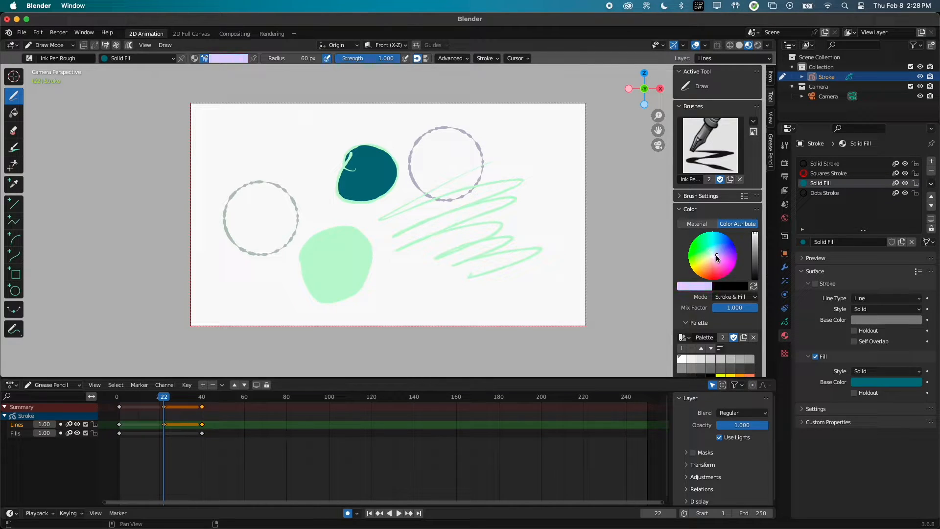
left_click(697, 224)
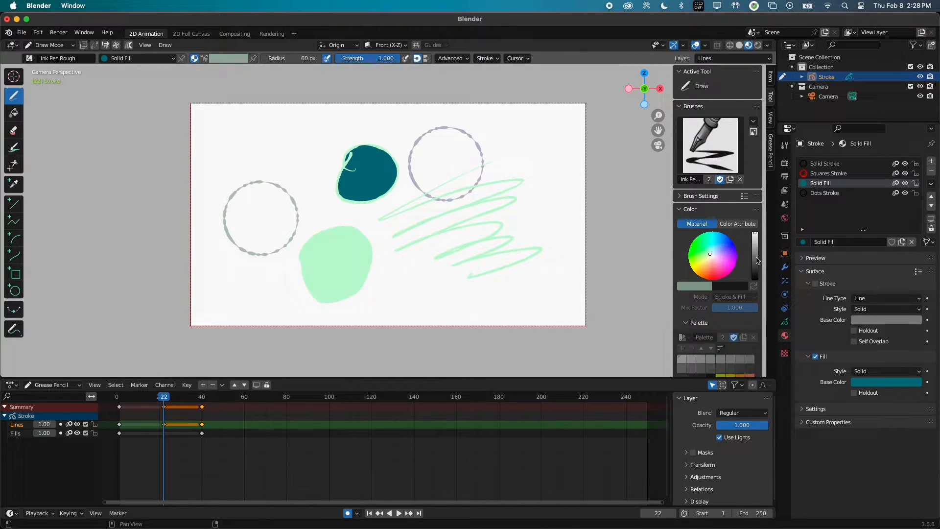
mouse_move(243, 188)
left_mouse_down()
mouse_move(280, 234)
mouse_move(268, 161)
left_mouse_up()
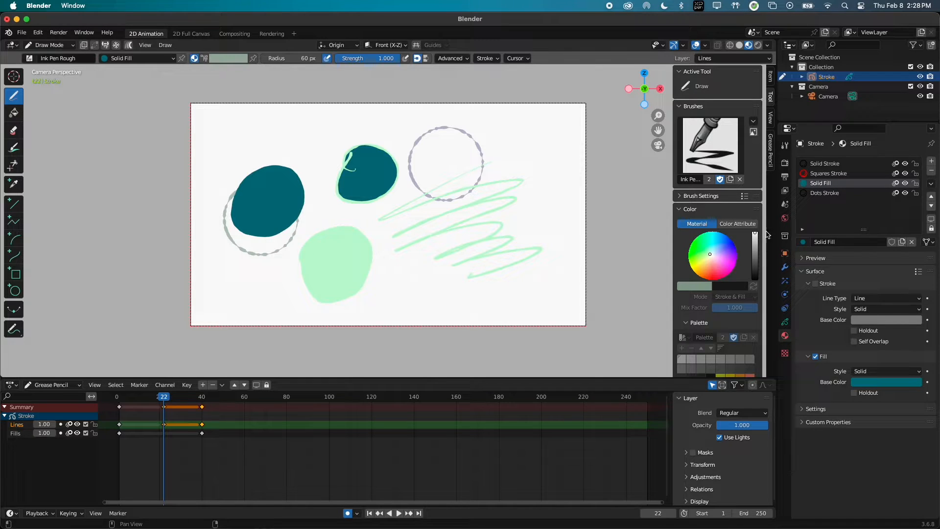
left_click(737, 224)
left_click_drag(720, 241, 731, 241)
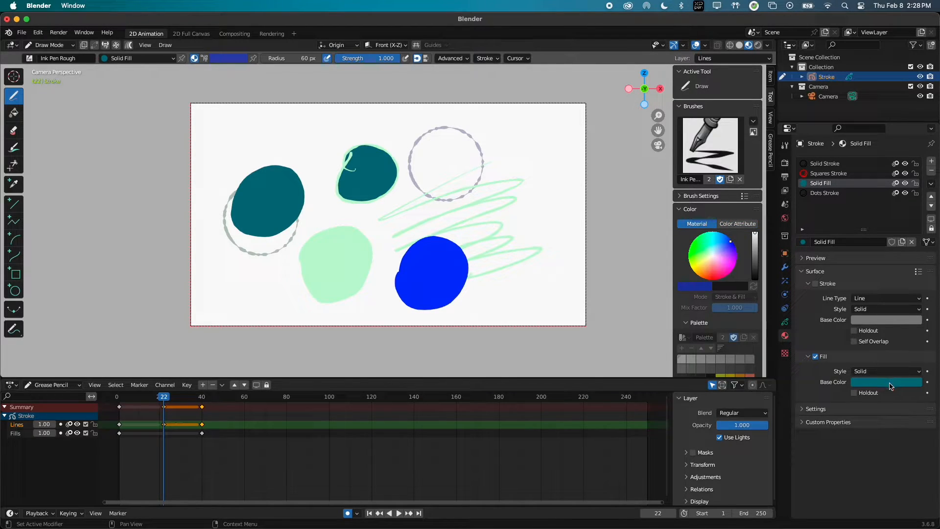
Change the Solid Fill material's fill Base Color to muted brown and enable its Stroke.
left_click(889, 384)
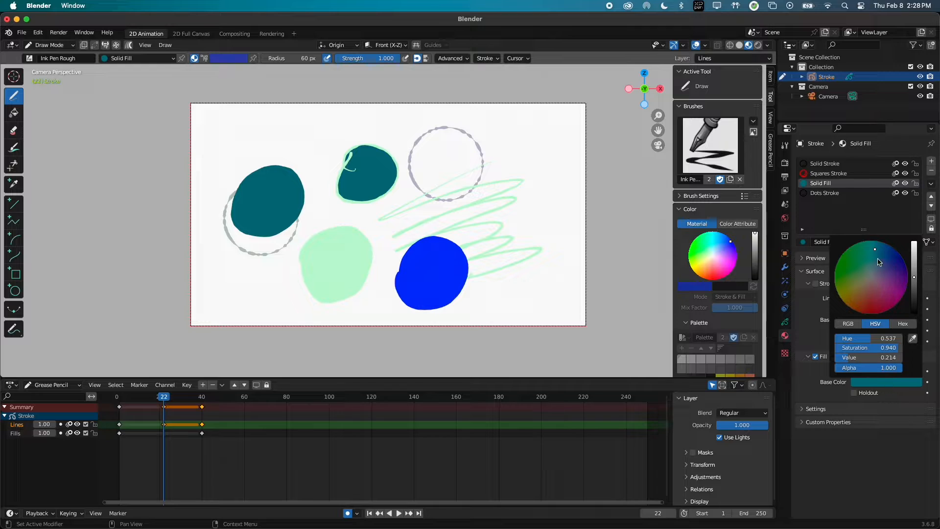
left_click_drag(879, 262, 870, 286)
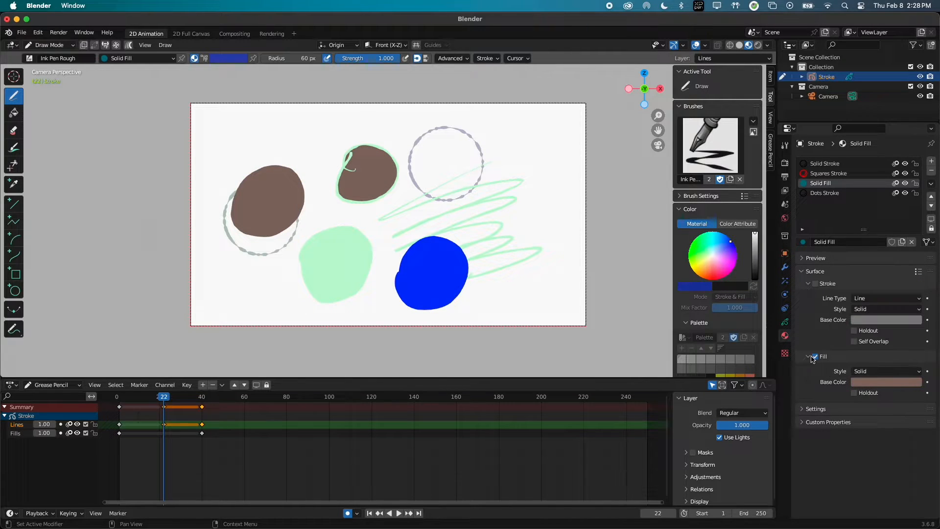
left_click(816, 284)
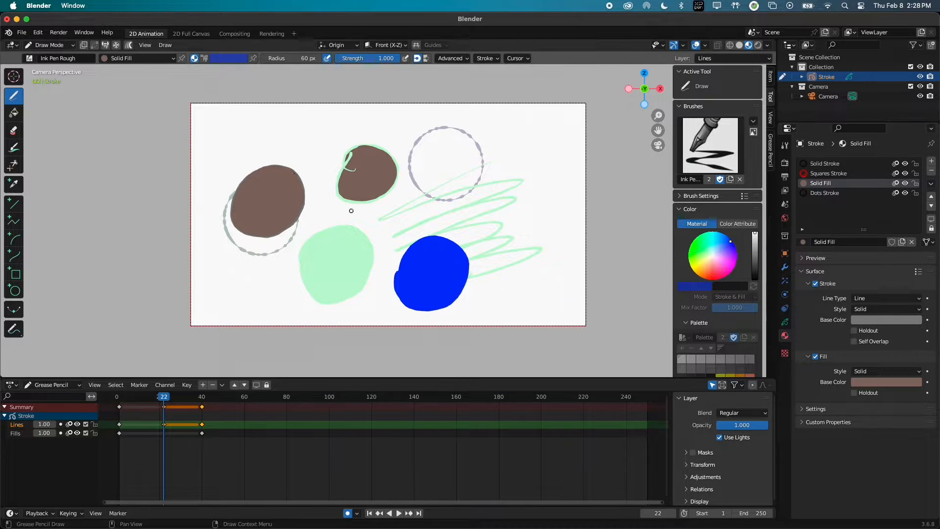
Set the Solid Fill material's stroke Base Color to black and draw a small outlined brown blob near the canvas's upper edge.
mouse_move(269, 140)
left_mouse_down()
mouse_move(323, 147)
mouse_move(269, 164)
left_mouse_up()
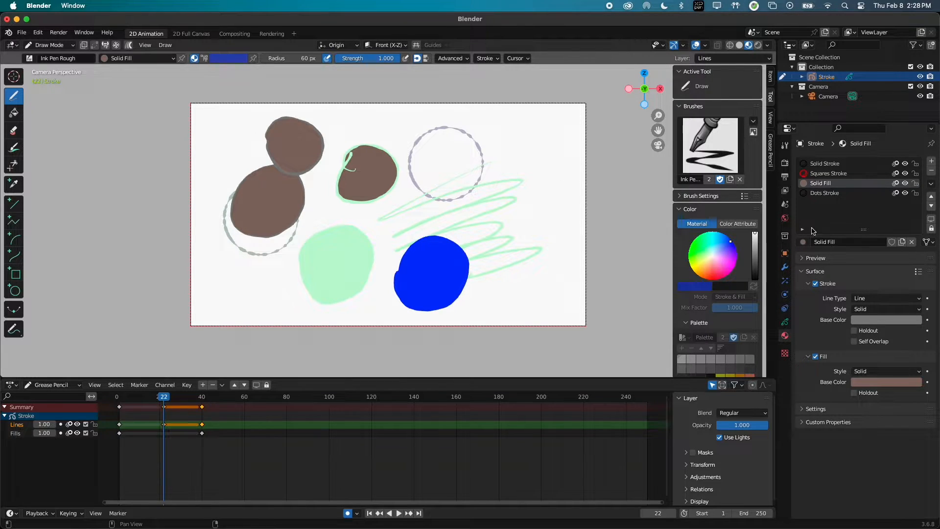
key("ctrl+z")
left_click(895, 322)
left_click_drag(913, 216, 913, 253)
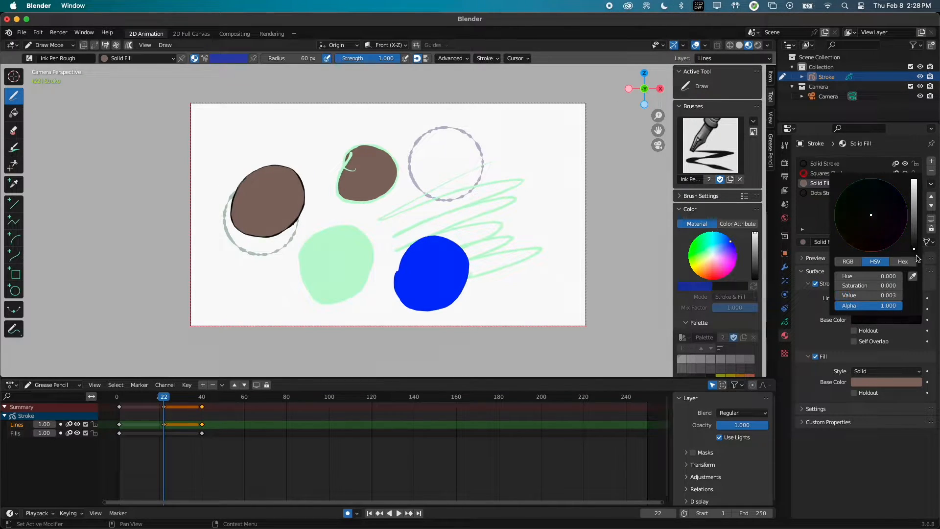
mouse_move(292, 124)
left_mouse_down()
mouse_move(311, 110)
mouse_move(290, 112)
left_mouse_up()
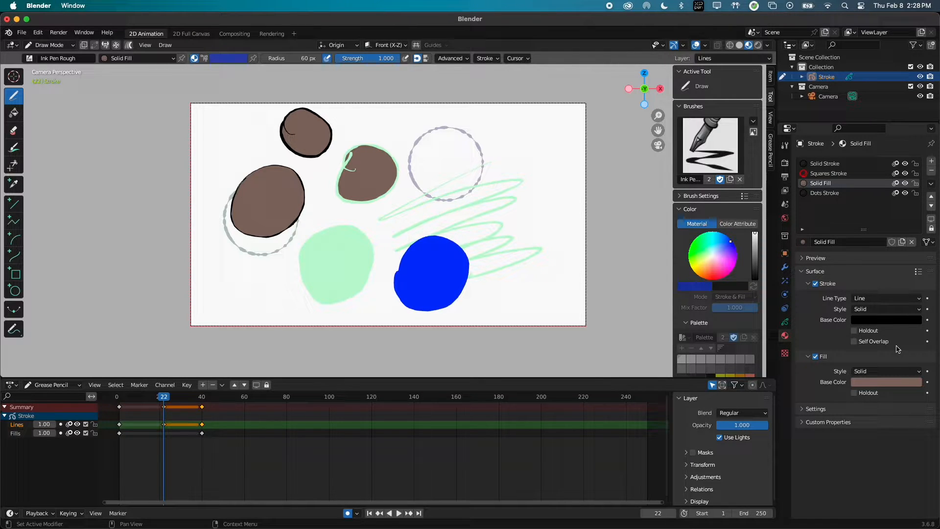
In Edit Mode, select the small green-outlined brown blob and assign it a material without fill.
key("Tab")
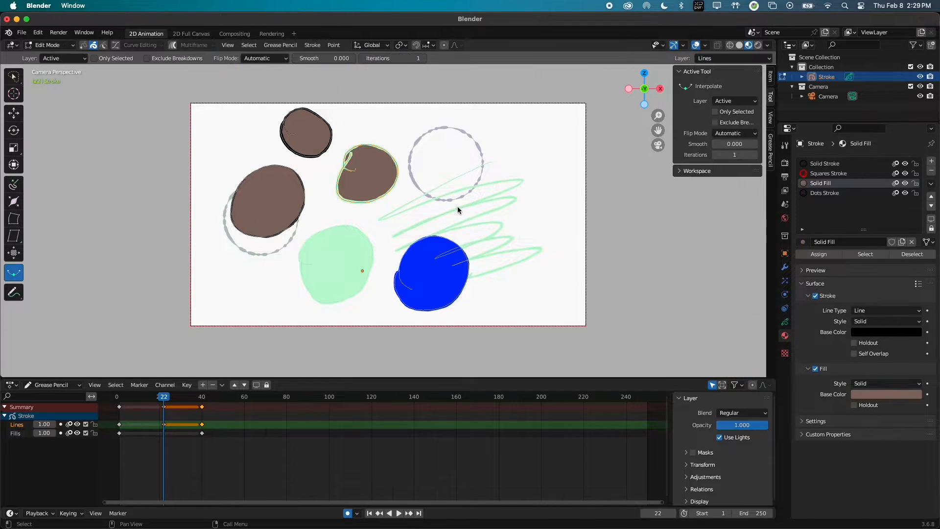
left_click(438, 162)
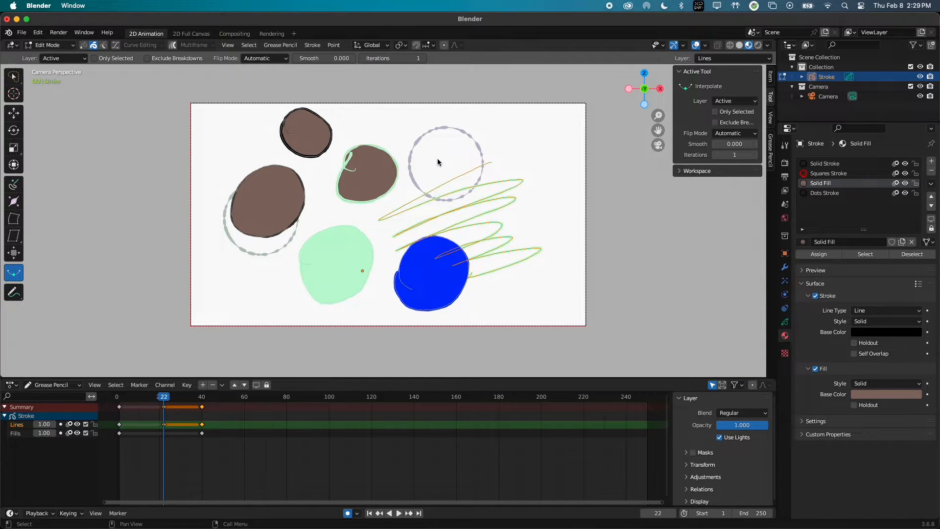
left_click(571, 123)
left_click(382, 184)
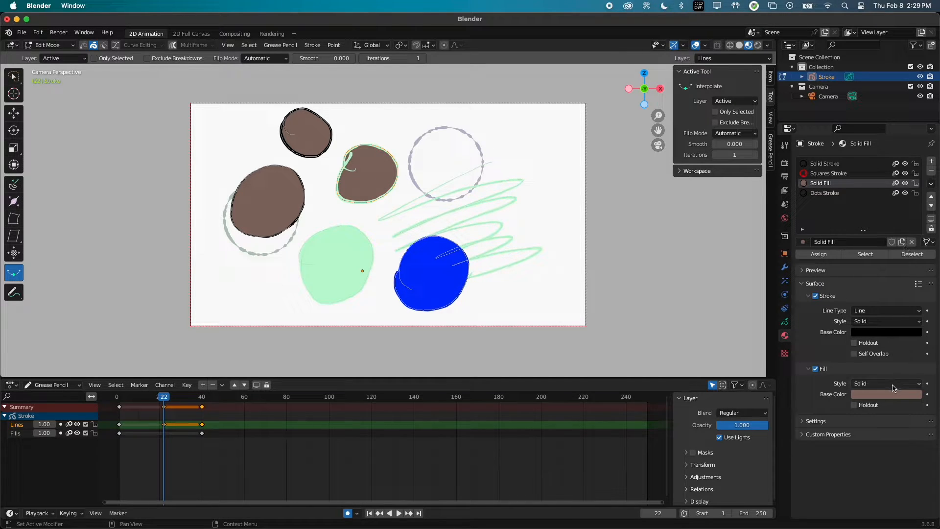
Assign the black-filled Material slot to the blue blob and the large brown blob, and return to Draw Mode.
left_click(827, 203)
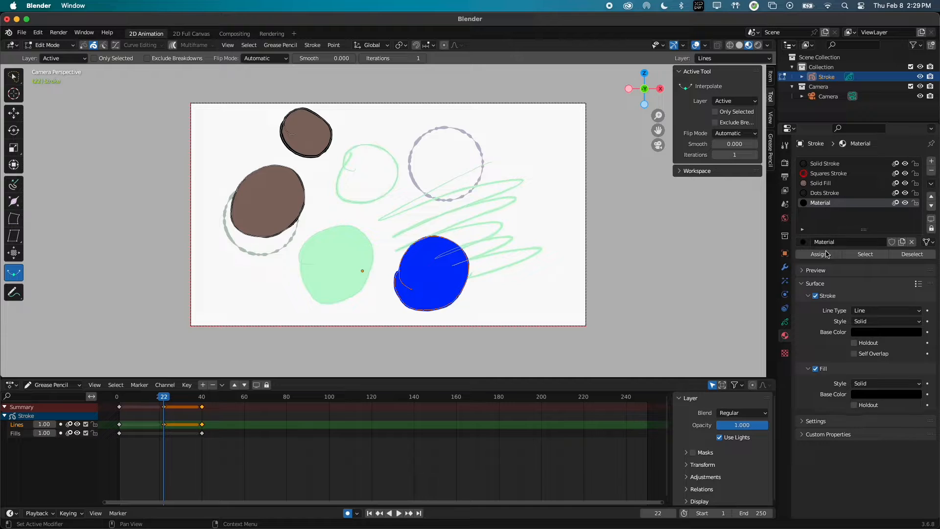
left_click(506, 243)
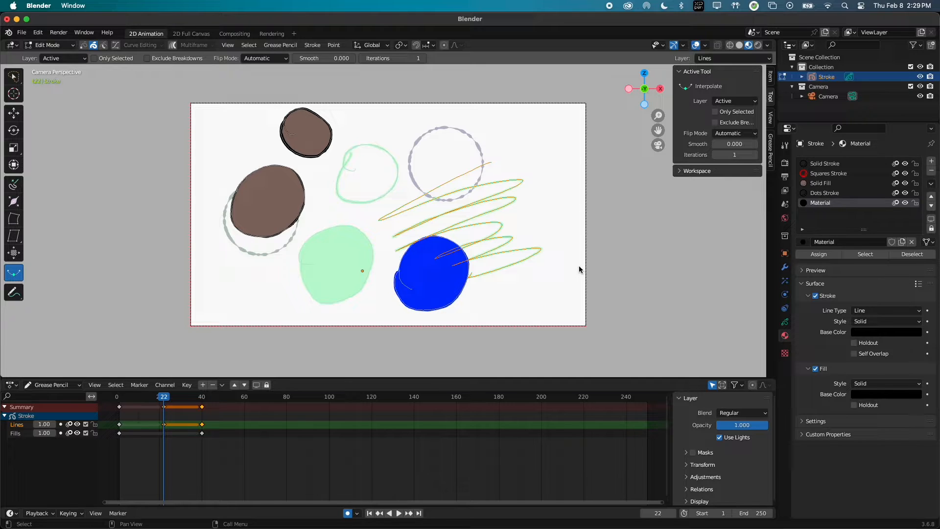
key("Tab")
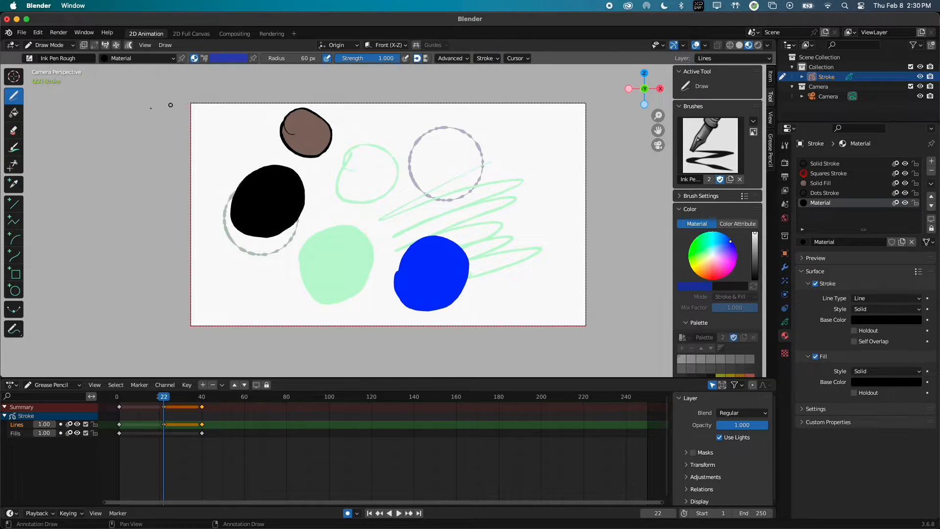
Try tinting the large black blob green with the Tint tool, and undo it.
left_click(15, 147)
left_click_drag(264, 234, 278, 237)
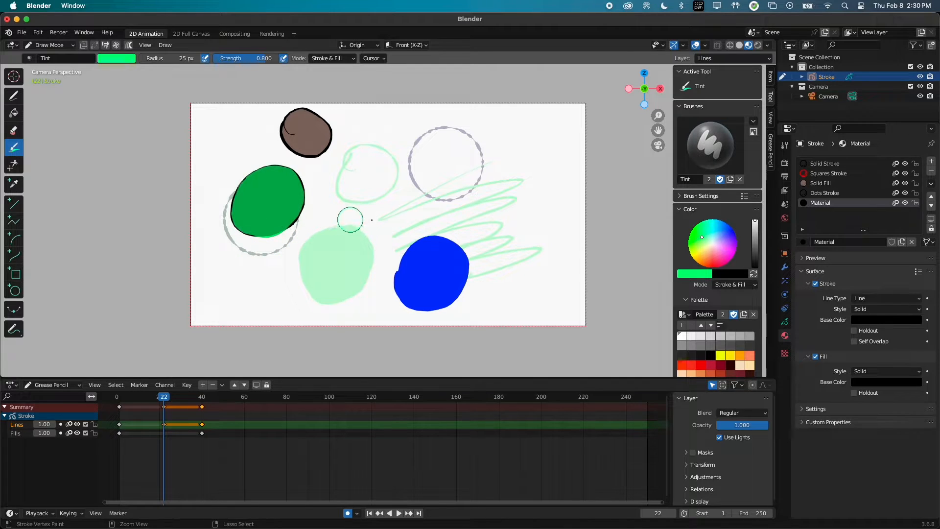
key("super+z")
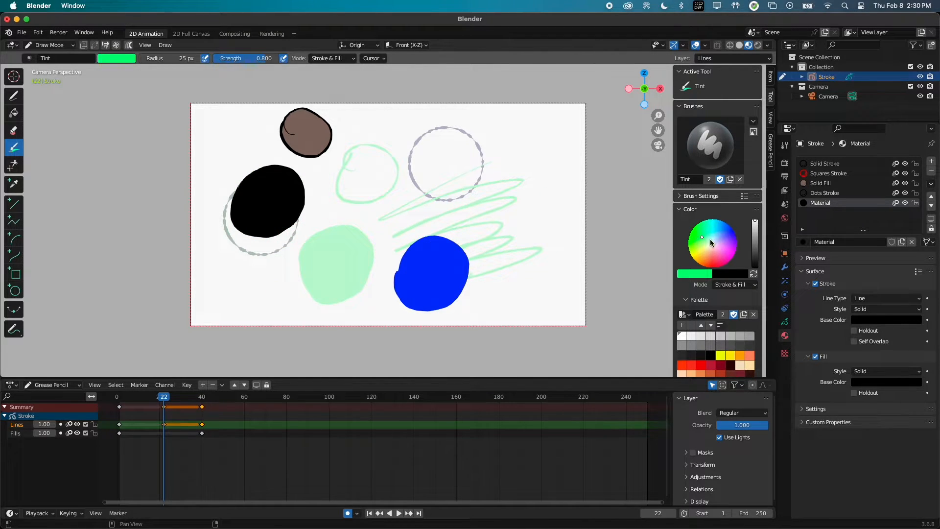
Set the Tint color to light blue, try it on the large black blob and the pale green blob, and undo both.
left_click_drag(709, 241, 716, 234)
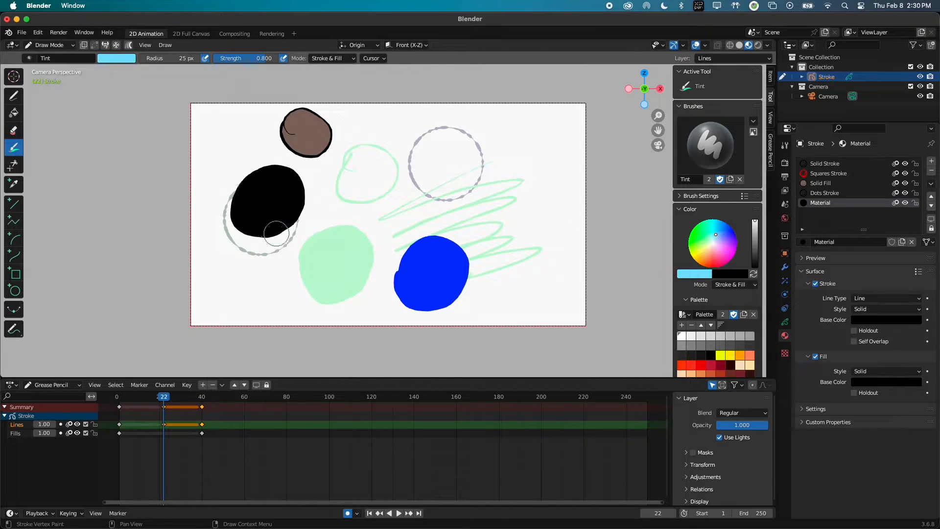
mouse_move(276, 234)
left_mouse_down()
mouse_move(264, 206)
mouse_move(275, 196)
mouse_move(292, 206)
mouse_move(286, 257)
mouse_move(225, 212)
mouse_move(267, 182)
left_mouse_up()
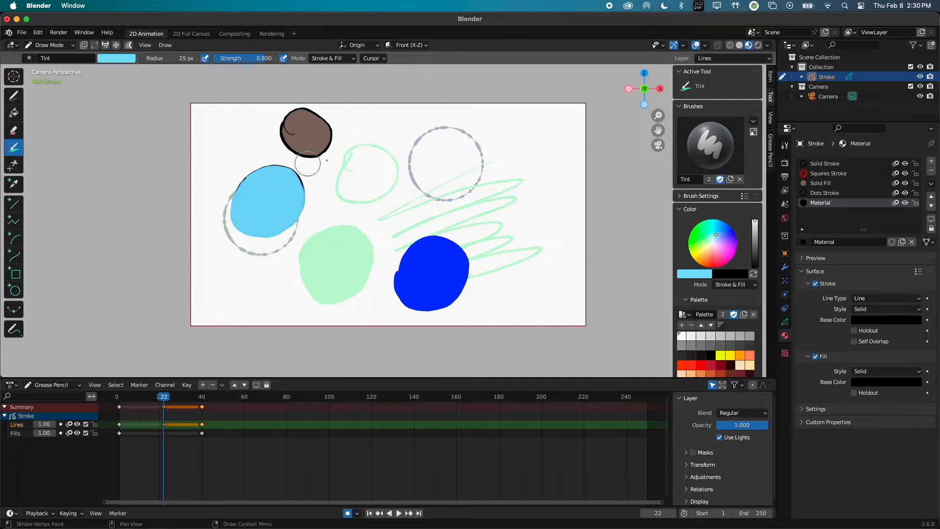
key("super+z")
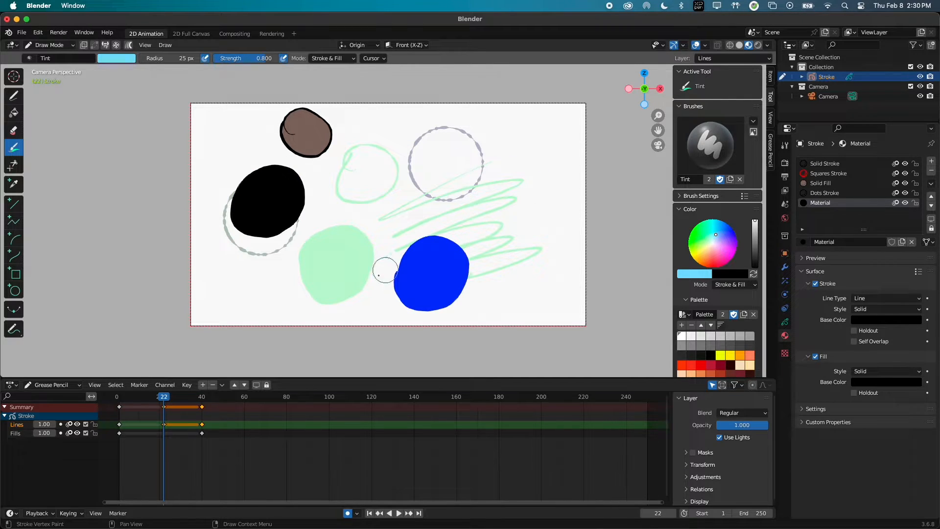
mouse_move(350, 279)
left_mouse_down()
mouse_move(351, 266)
mouse_move(339, 309)
mouse_move(382, 281)
left_mouse_up()
key("super+z")
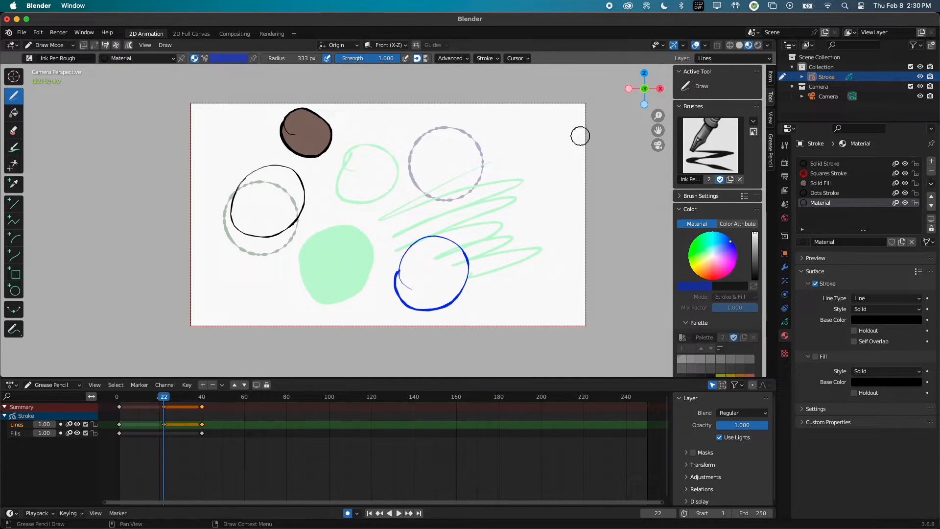
Draw a thick black zigzag scribble across the green scribble with the Draw tool, try tinting it light blue, and undo the tint.
left_click_drag(578, 129, 403, 173)
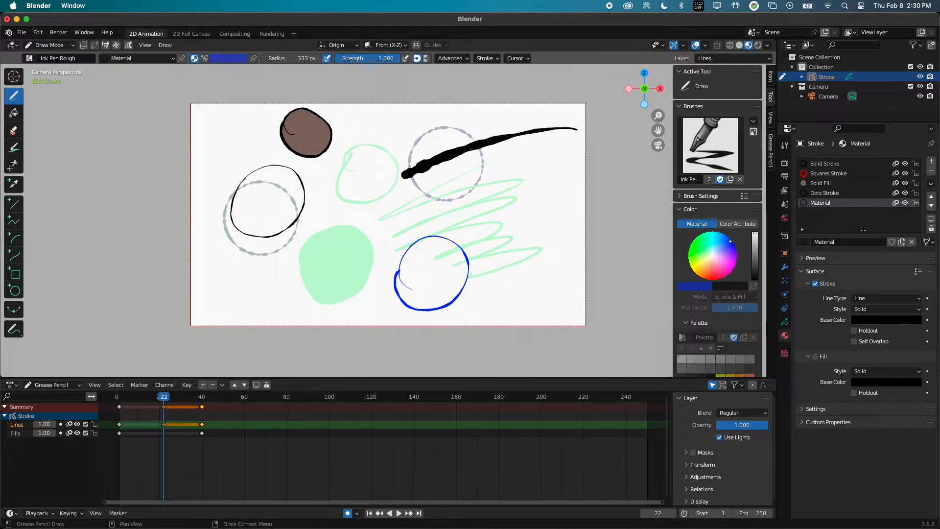
mouse_move(531, 140)
left_mouse_down()
mouse_move(571, 159)
mouse_move(487, 241)
left_mouse_up()
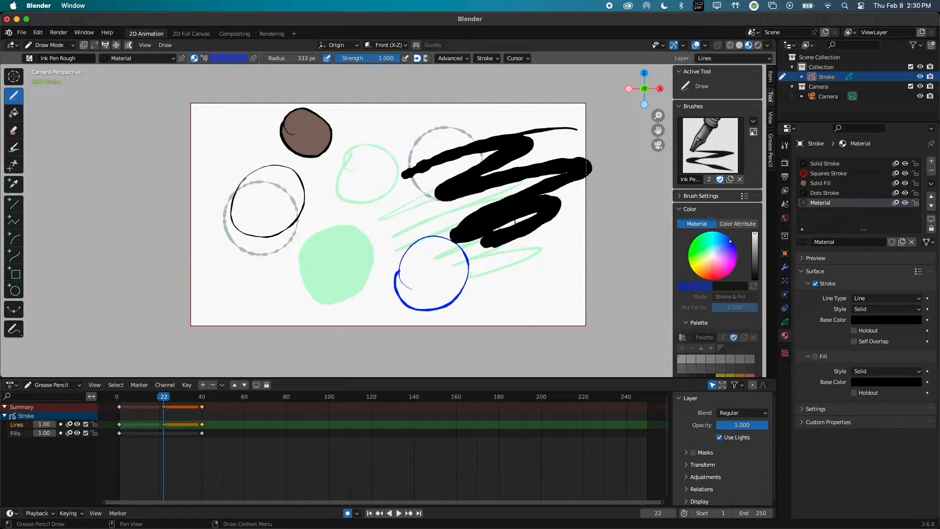
left_click(14, 148)
mouse_move(583, 128)
left_mouse_down()
mouse_move(443, 151)
mouse_move(468, 158)
mouse_move(528, 142)
mouse_move(438, 188)
mouse_move(558, 156)
mouse_move(543, 169)
mouse_move(585, 165)
mouse_move(568, 189)
mouse_move(582, 174)
mouse_move(438, 239)
left_mouse_up()
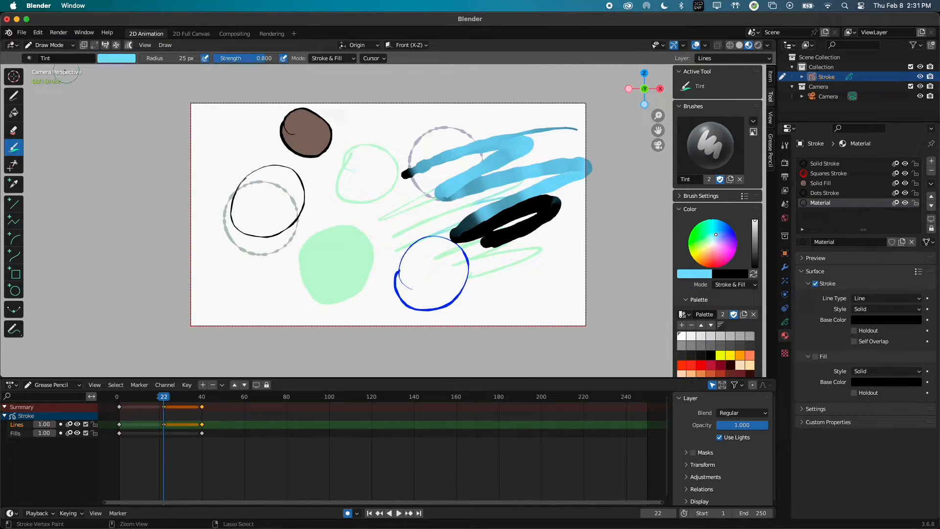
key("ctrl+z")
Look at Vertex Paint mode, switch to Edit Mode and delete the points of all strokes on frame 22.
left_click(49, 45)
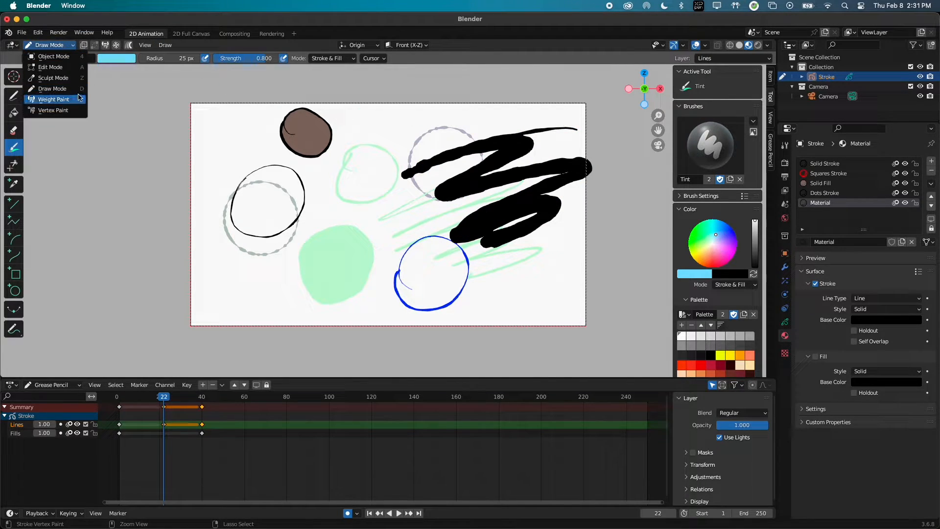
left_click(75, 110)
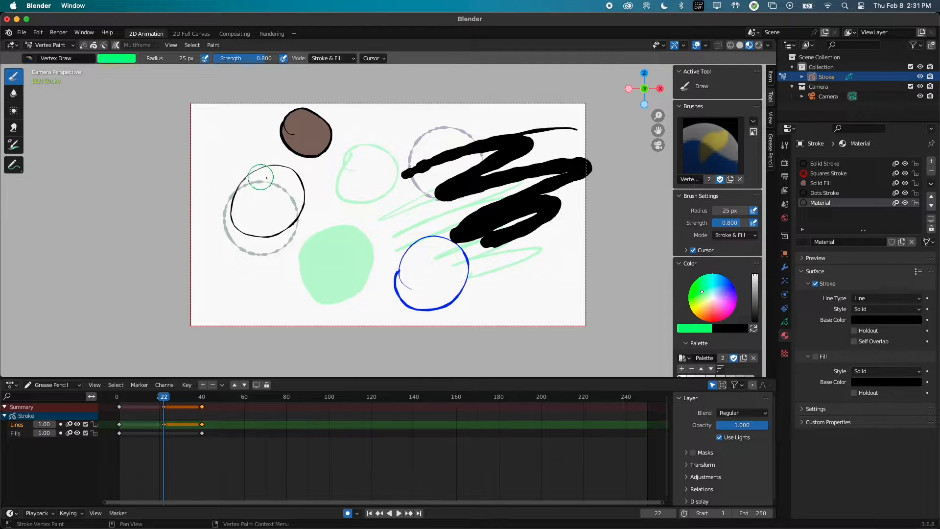
key("Tab")
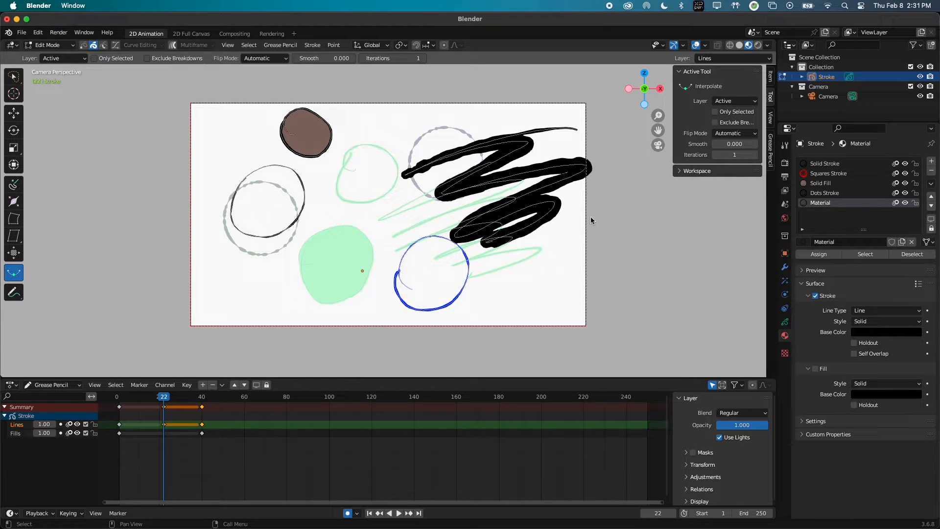
key("a")
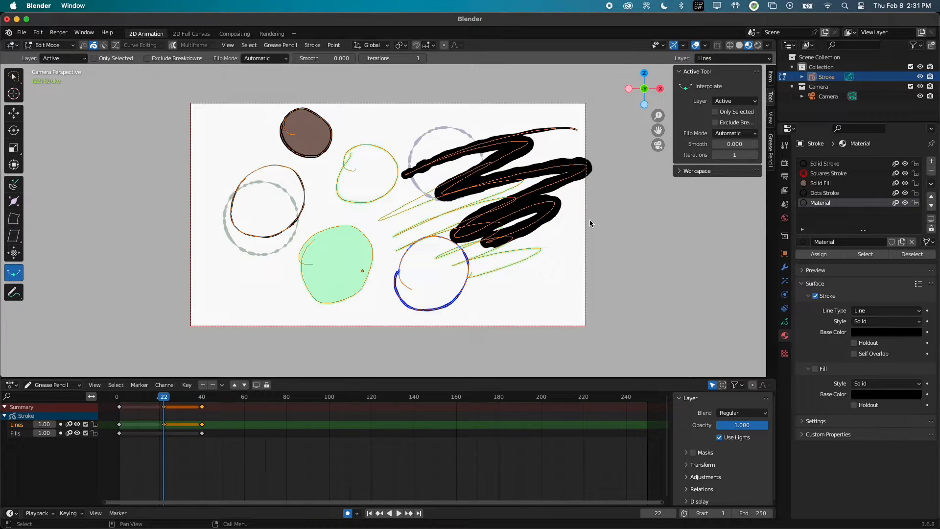
key("x")
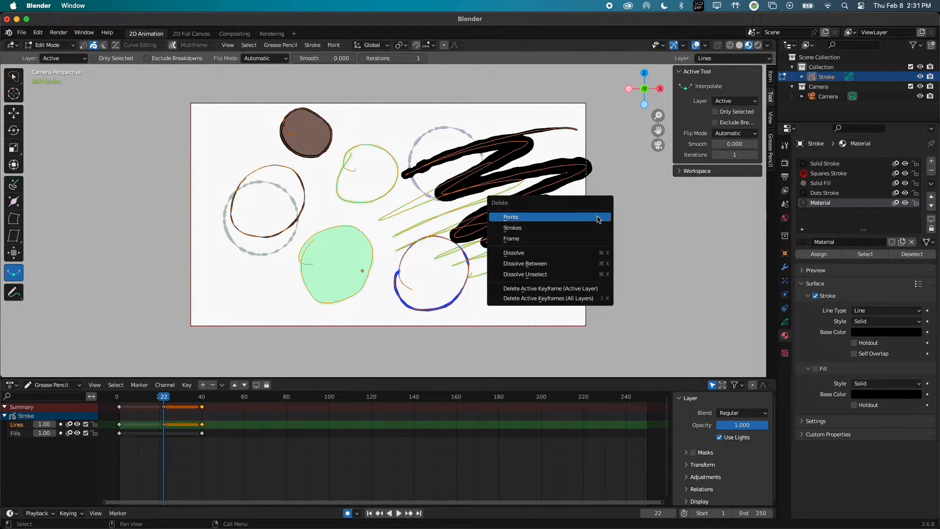
left_click(598, 217)
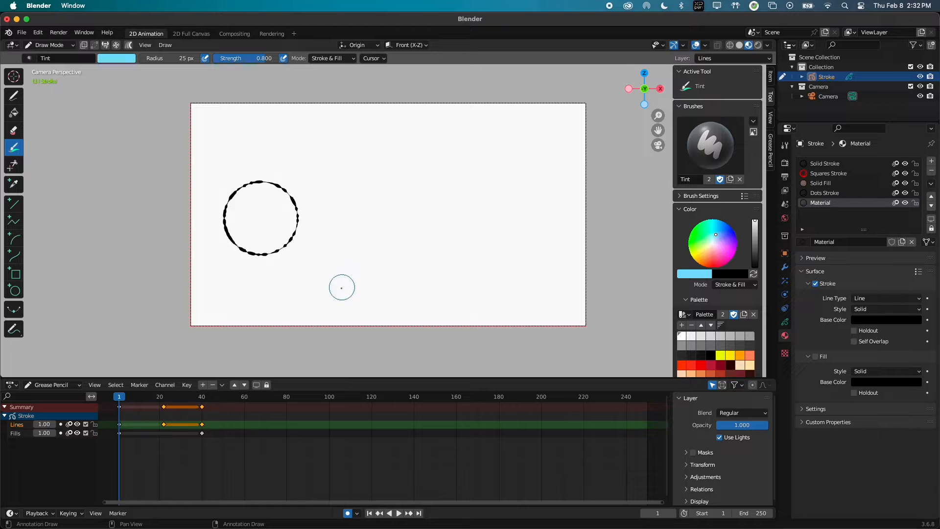
At frame 26, hide and show the Lines layer, and lock and unlock it.
left_click_drag(134, 404, 171, 414)
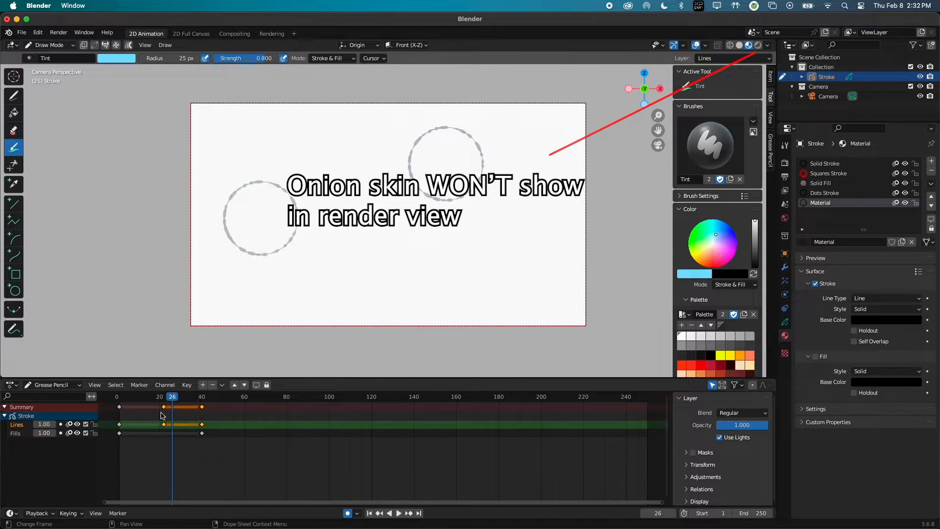
left_click(77, 424)
left_click(77, 425)
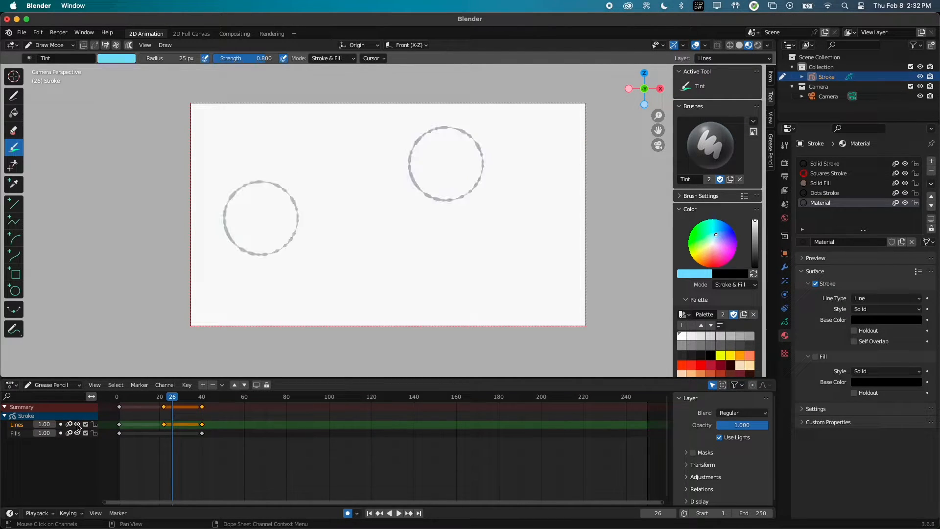
left_click(95, 424)
left_click(95, 424)
Set the onion skinning Opacity to 0.480, Keyframes Before to 4 and Keyframes After to 0, checking the ghosts at several frames up to 73.
left_click(201, 398)
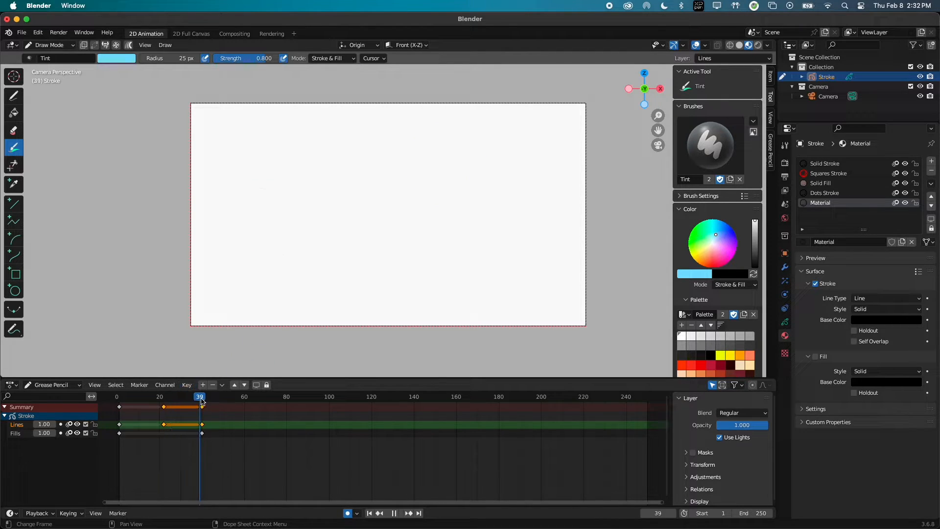
left_click_drag(201, 400, 170, 397)
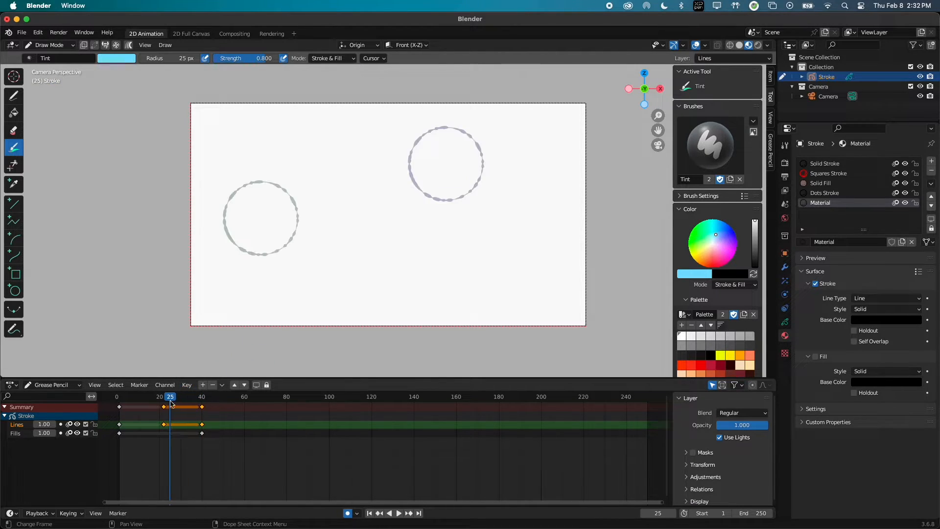
left_click(785, 323)
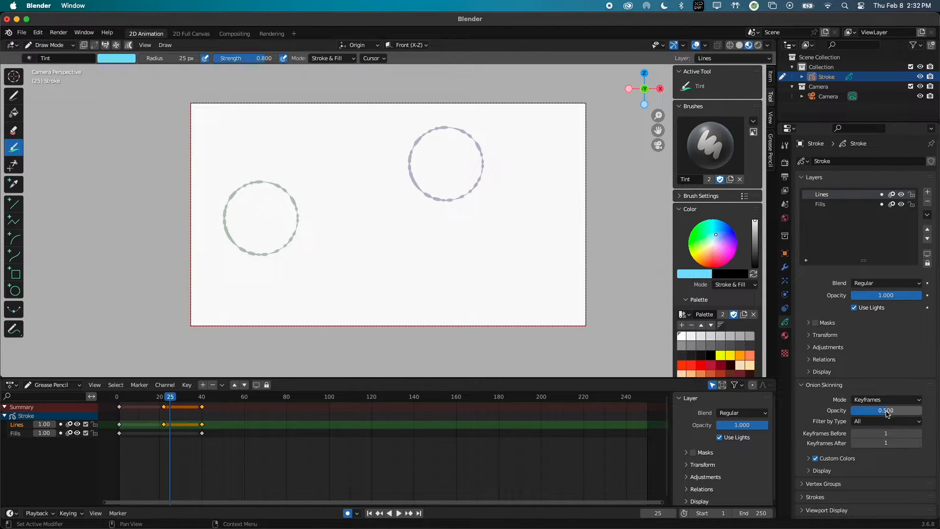
mouse_move(887, 414)
left_mouse_down()
mouse_move(914, 414)
mouse_move(885, 413)
left_mouse_up()
left_click(919, 433)
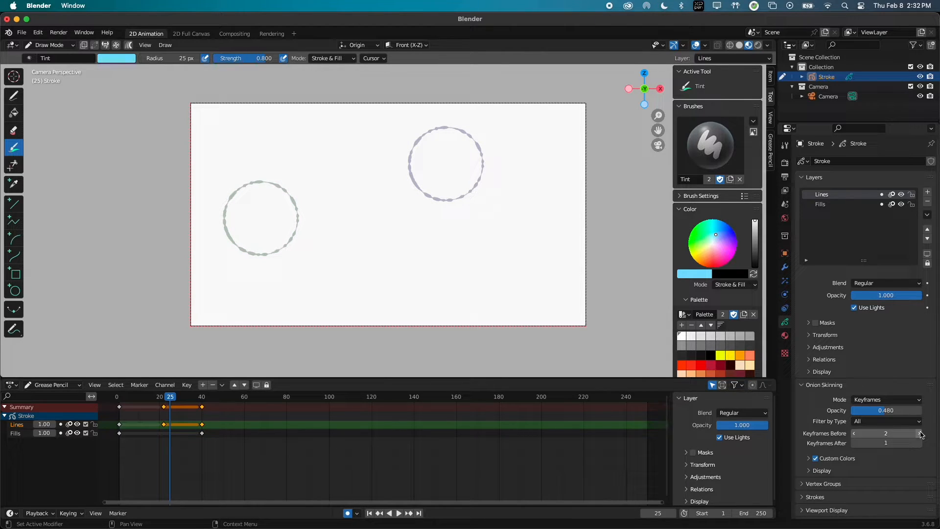
key("Up")
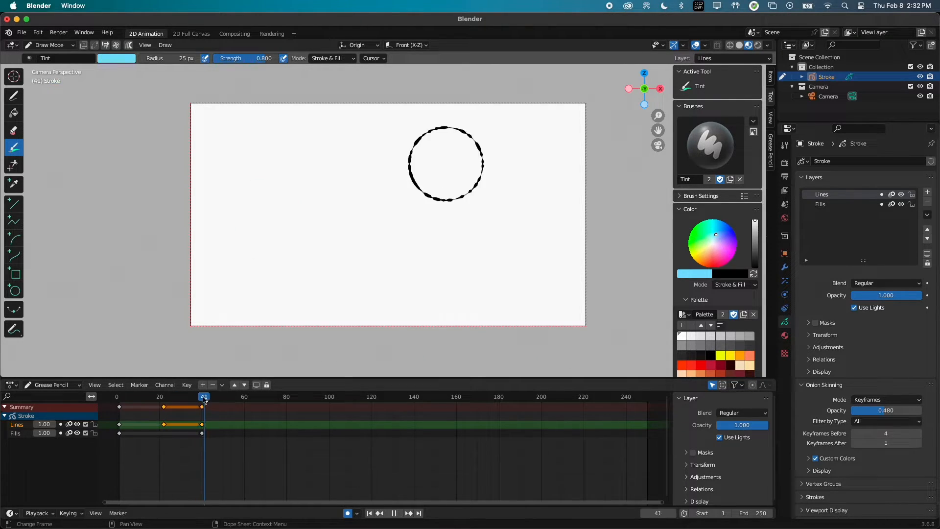
left_click(855, 443)
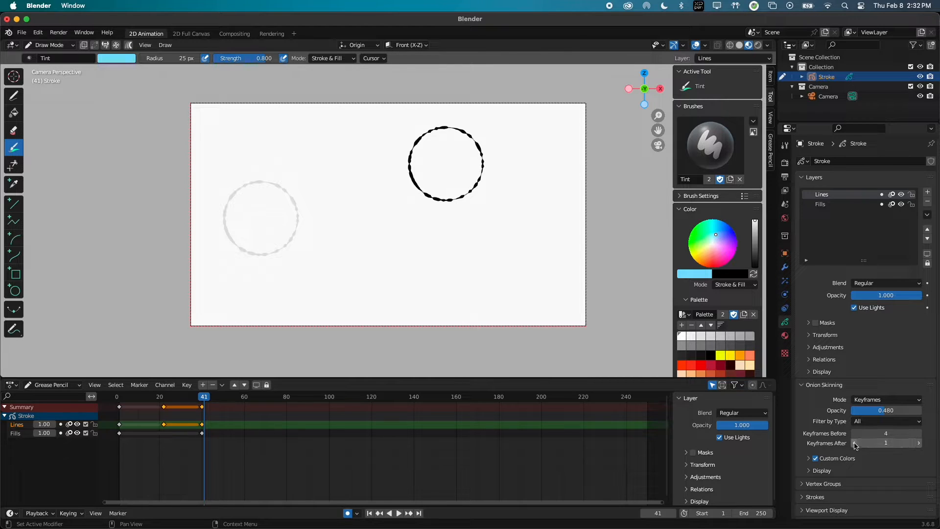
left_click(273, 397)
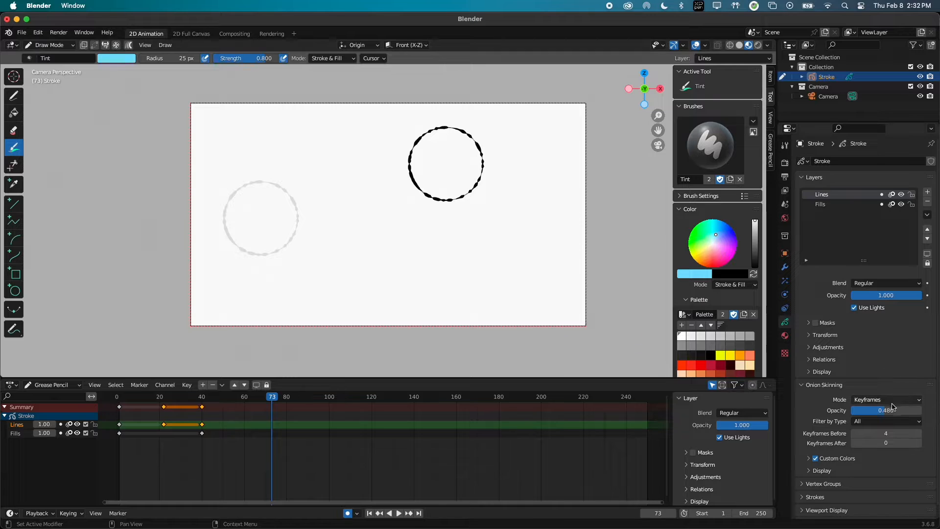
Examine the onion skinning Mode options and the Lines layer's Display settings.
left_click(906, 404)
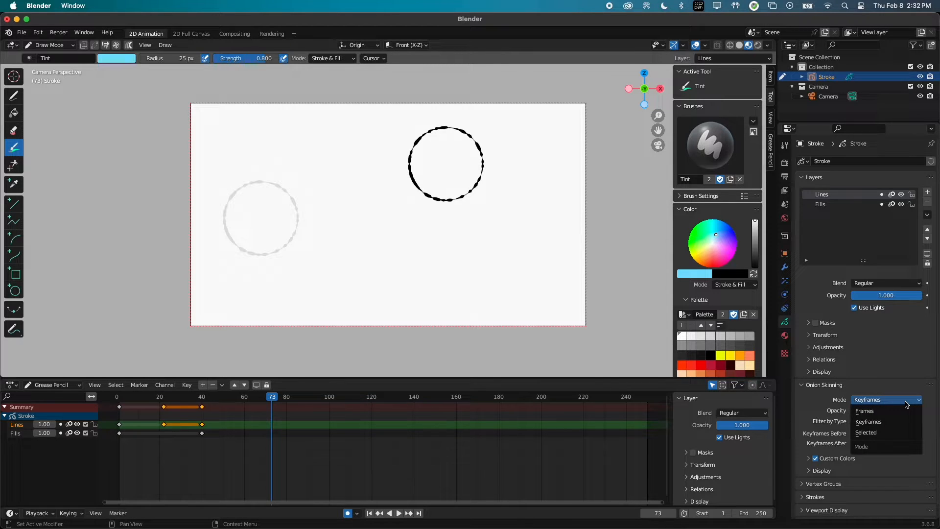
left_click(858, 385)
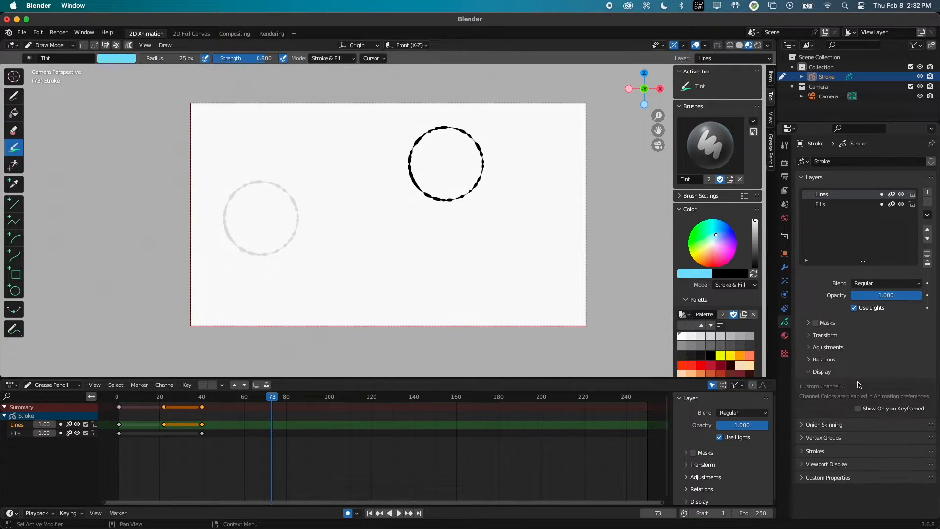
left_click(821, 425)
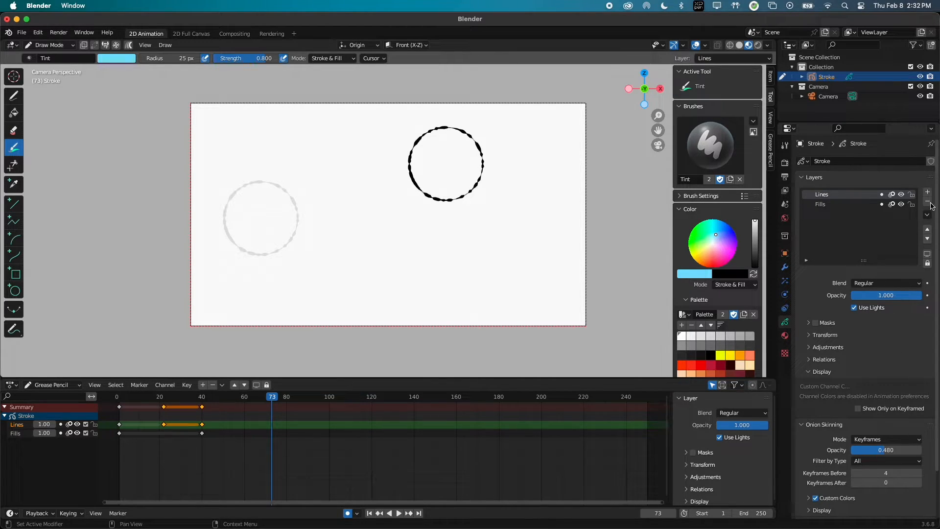
Try moving the Lines layer below Fills and restore it above Fills.
left_click(927, 239)
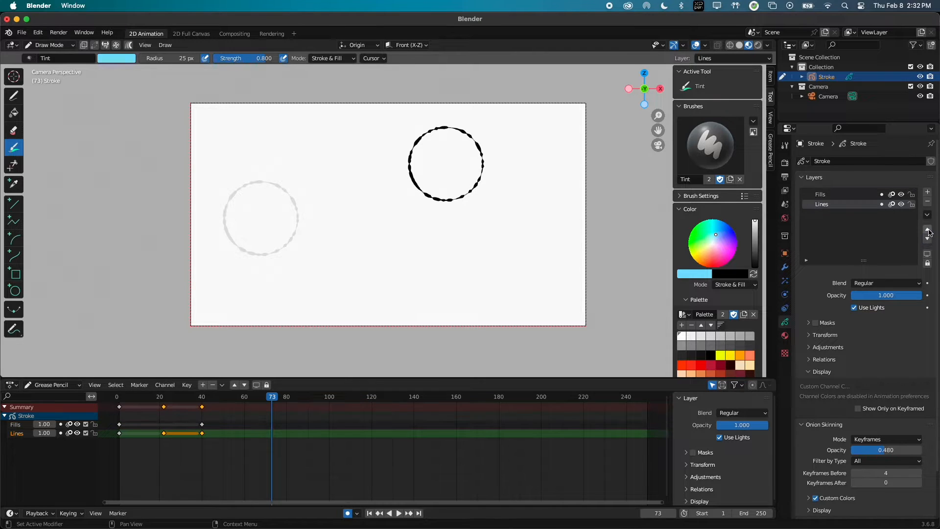
left_click(927, 230)
left_click(927, 239)
left_click(927, 229)
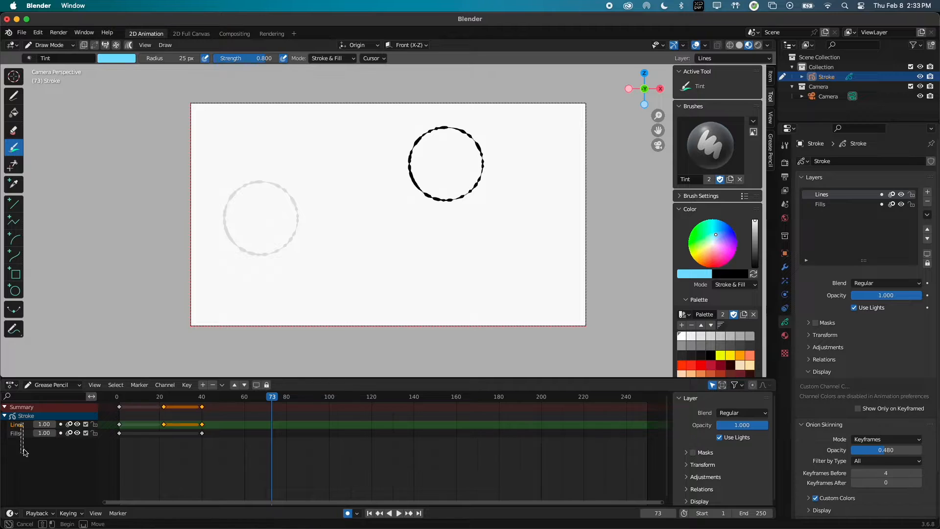
Add a new Grease Pencil layer above the Lines layer using the viewport's layer-change list.
left_click_drag(19, 428, 22, 438)
left_click(21, 425)
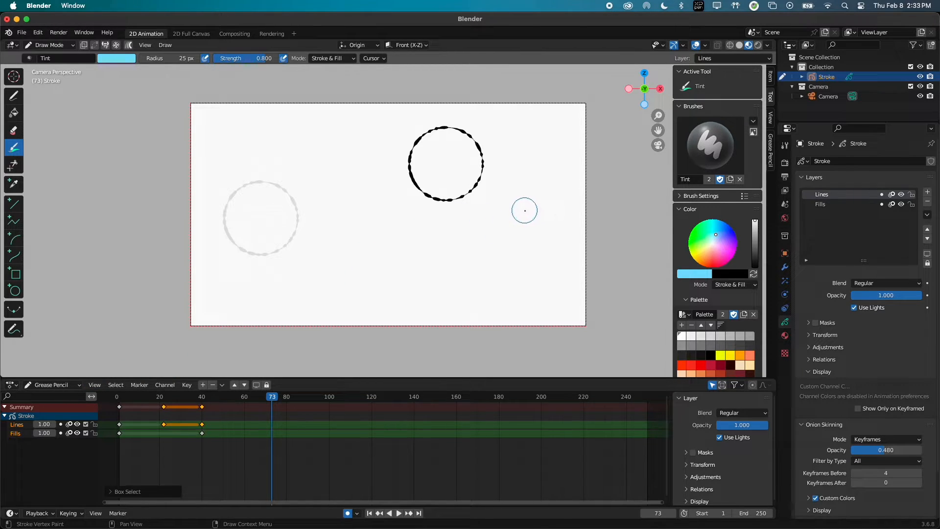
key("y")
mouse_move(525, 210)
left_mouse_down()
mouse_move(520, 230)
mouse_move(518, 215)
left_mouse_up()
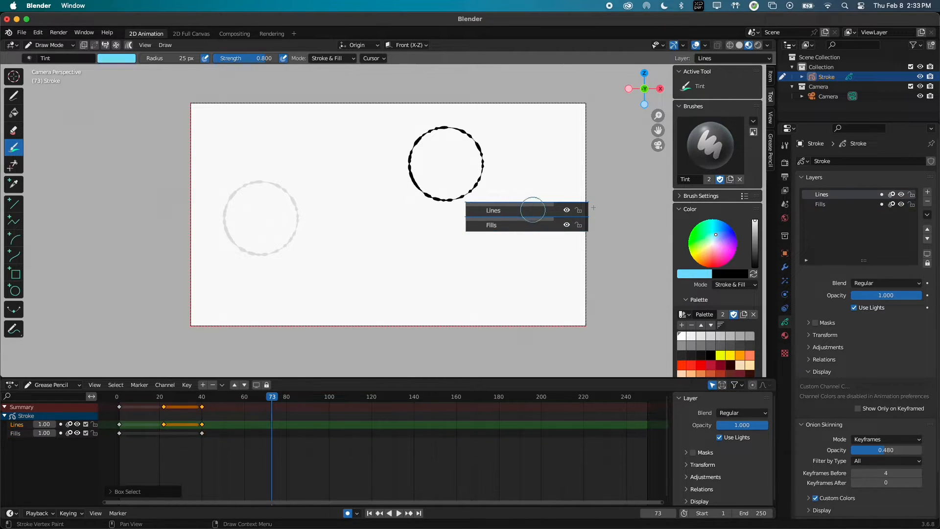
left_click(593, 223)
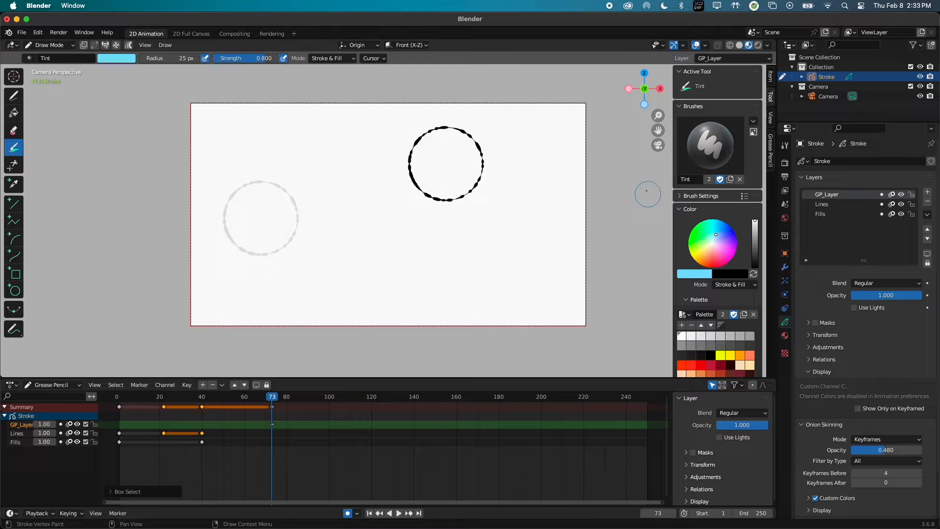
Enable Fade Inactive Layers in the viewport overlays and move to frame 5.
left_click(706, 45)
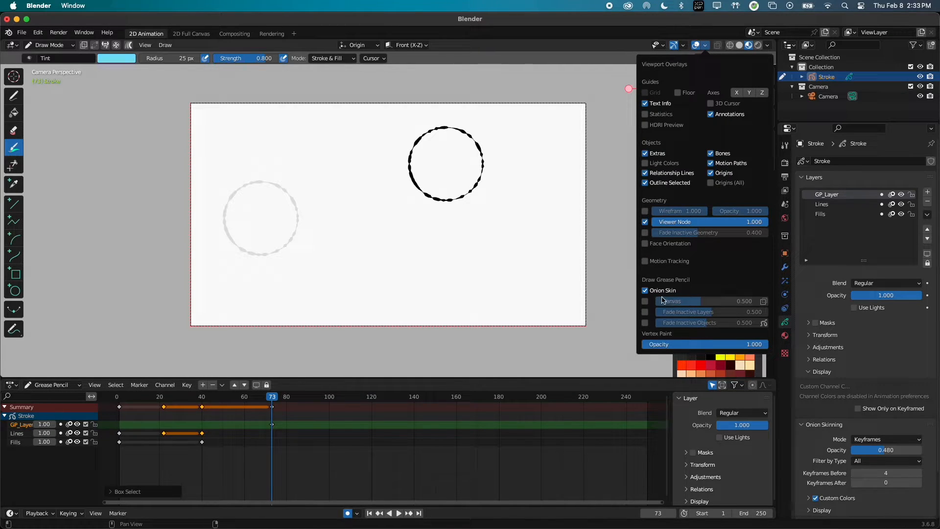
left_click(645, 313)
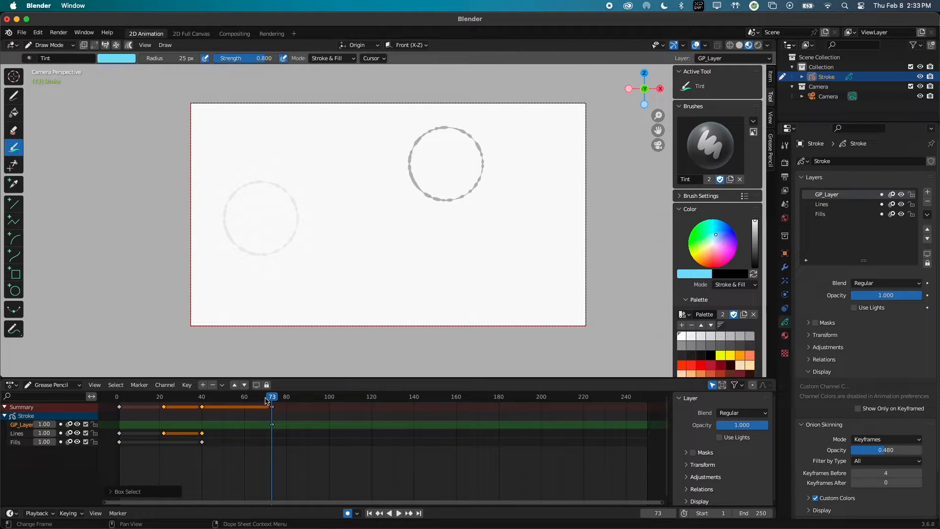
left_click_drag(267, 400, 127, 417)
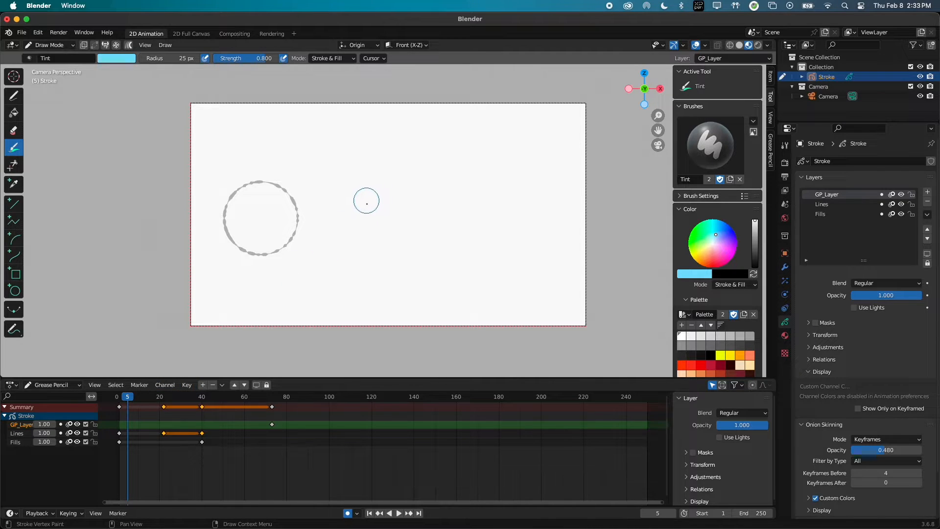
Draw a freehand scribble on the new layer at frame 5, and make Lines and the new layer active in turn to compare fading.
key("d")
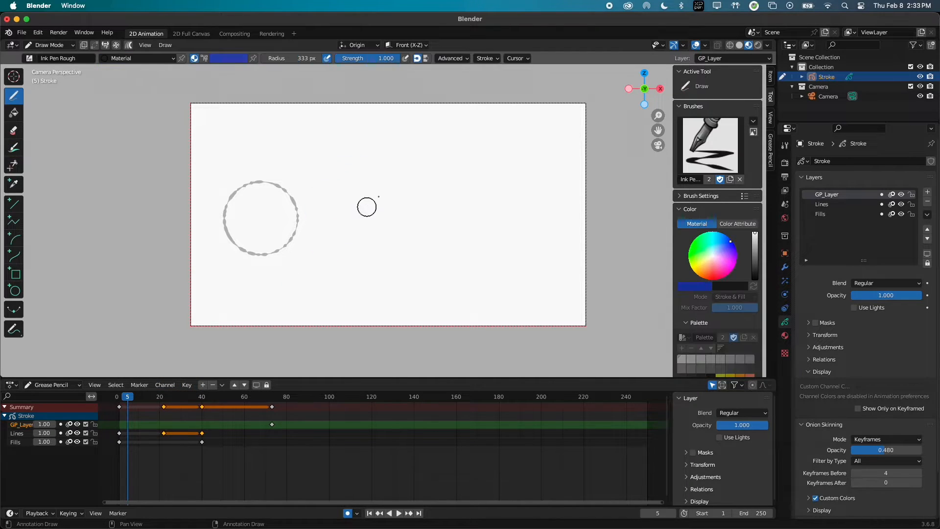
mouse_move(241, 238)
left_mouse_down()
mouse_move(382, 193)
mouse_move(306, 247)
mouse_move(426, 260)
left_mouse_up()
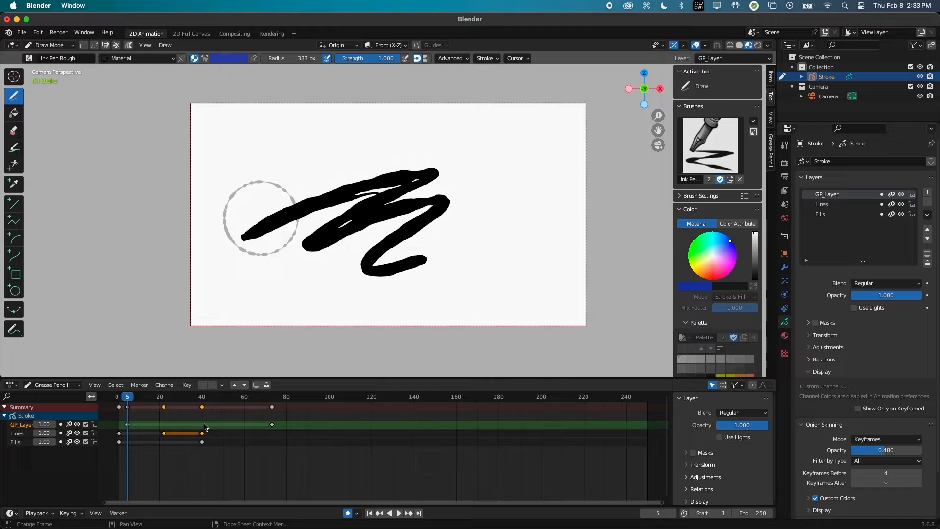
left_click(140, 435)
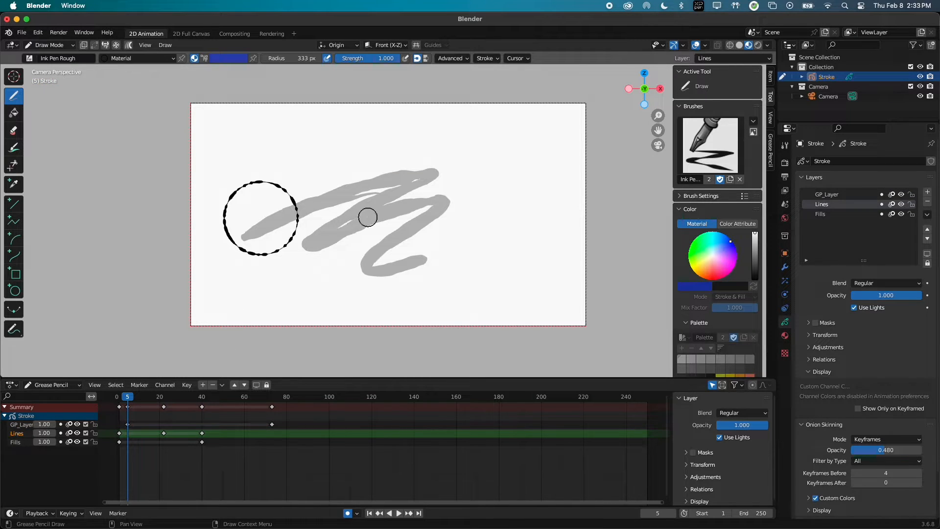
left_click(139, 426)
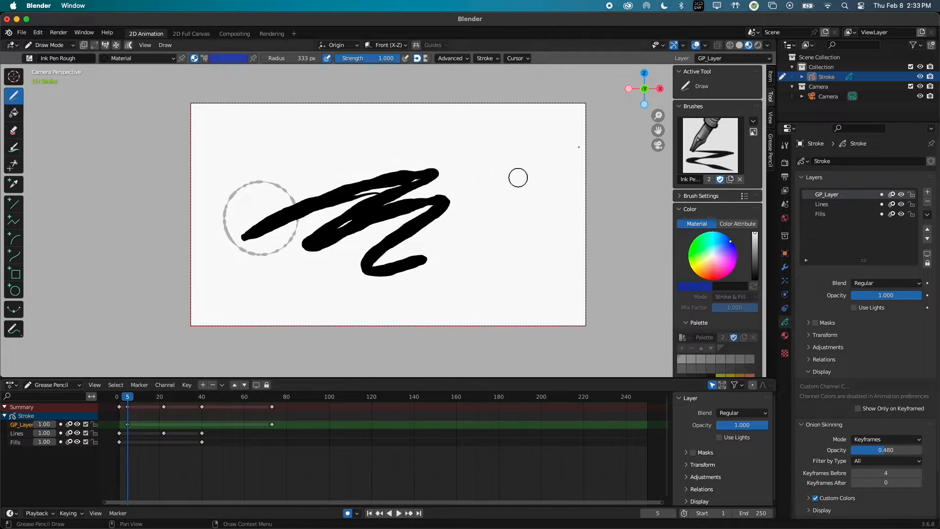
left_click(706, 45)
Delete the scribble's keyframe and all of the Lines layer's keyframes, and return to frame 1.
left_click(132, 425)
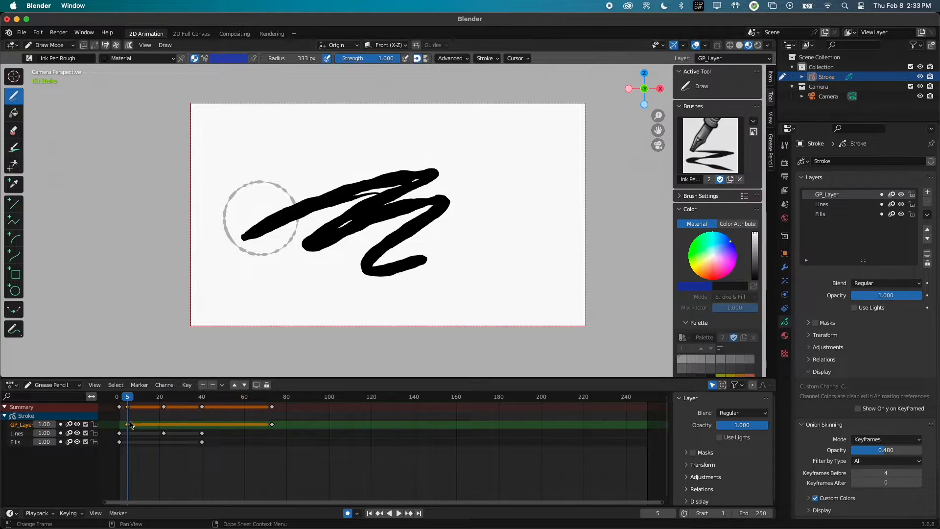
key("x")
left_click(131, 425)
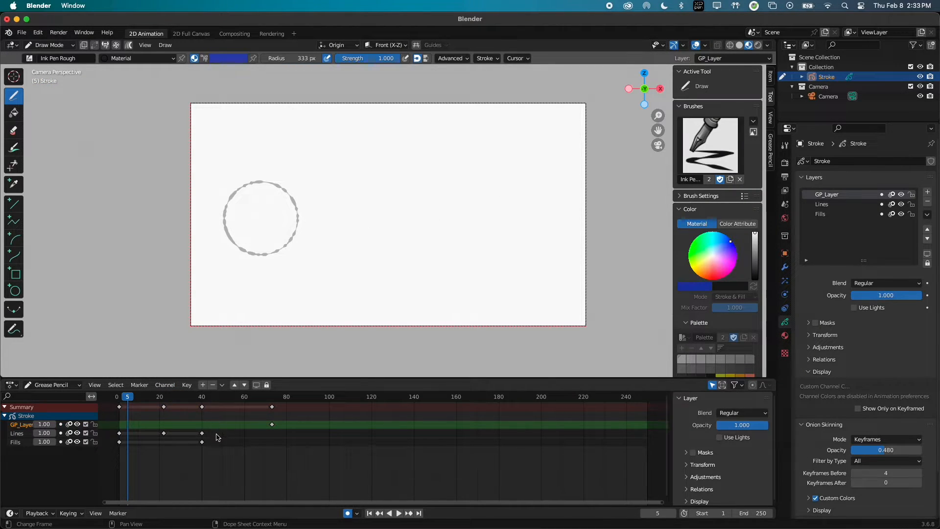
left_click_drag(216, 438, 116, 429)
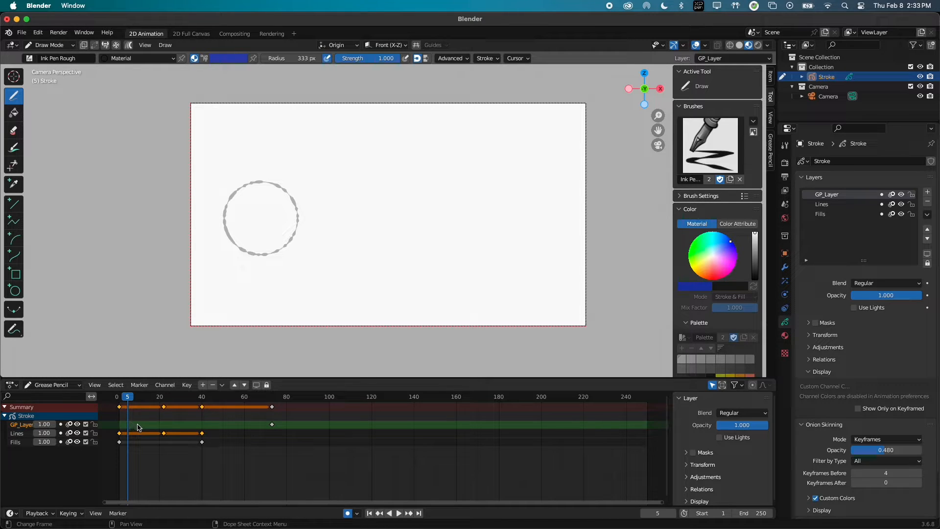
key("x")
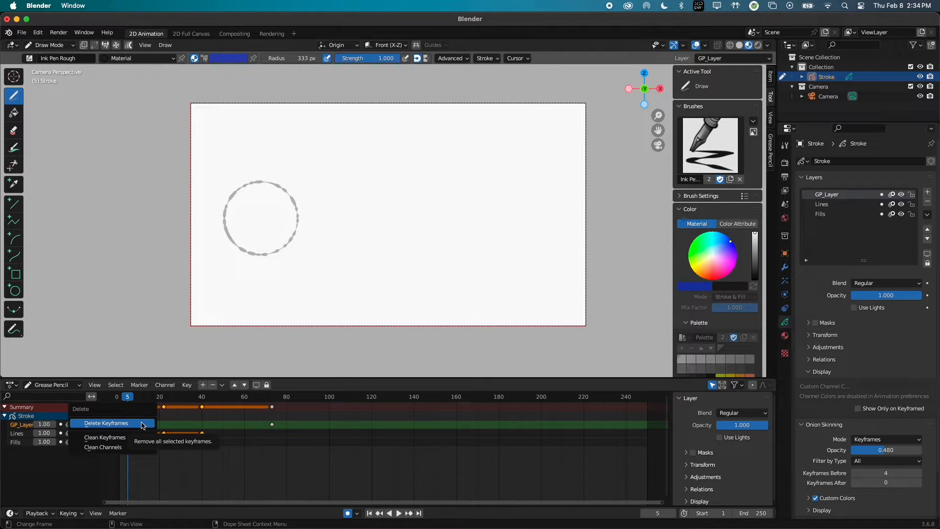
left_click(143, 423)
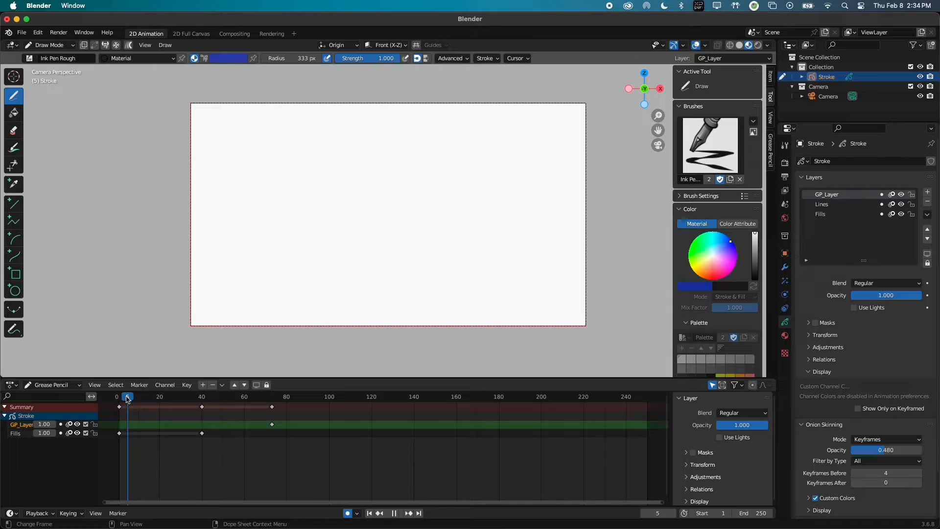
left_click_drag(127, 397, 121, 400)
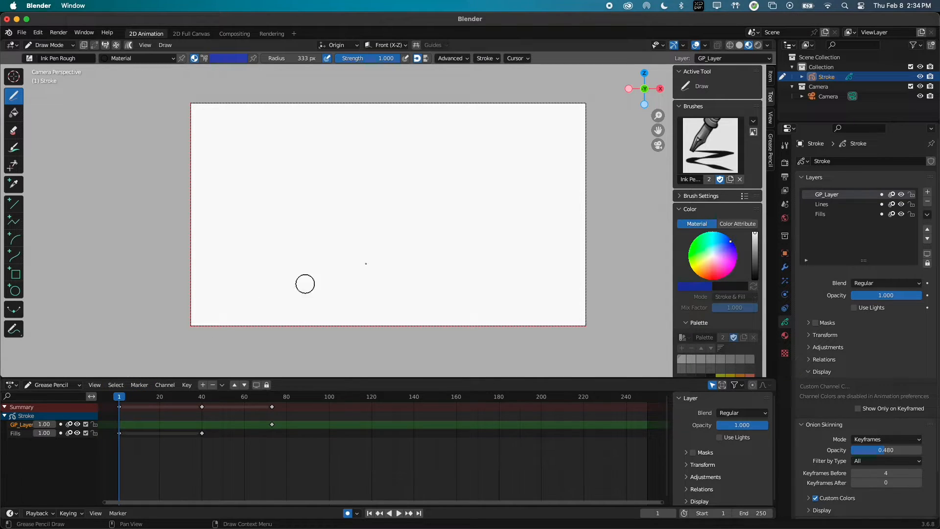
Try drawing an oval on the Lines layer at frame 1, and undo it.
left_click(835, 209)
mouse_move(397, 248)
left_mouse_down()
mouse_move(453, 231)
mouse_move(466, 264)
left_mouse_up()
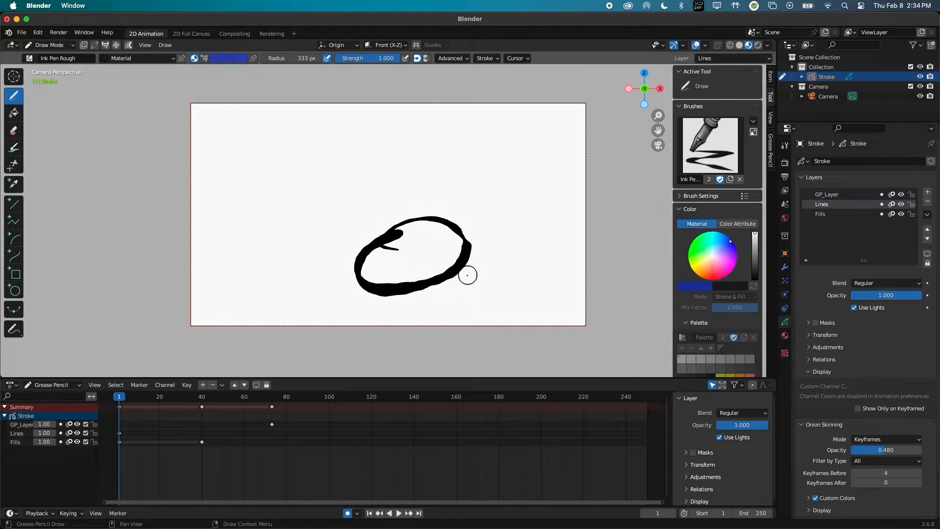
key("ctrl+z")
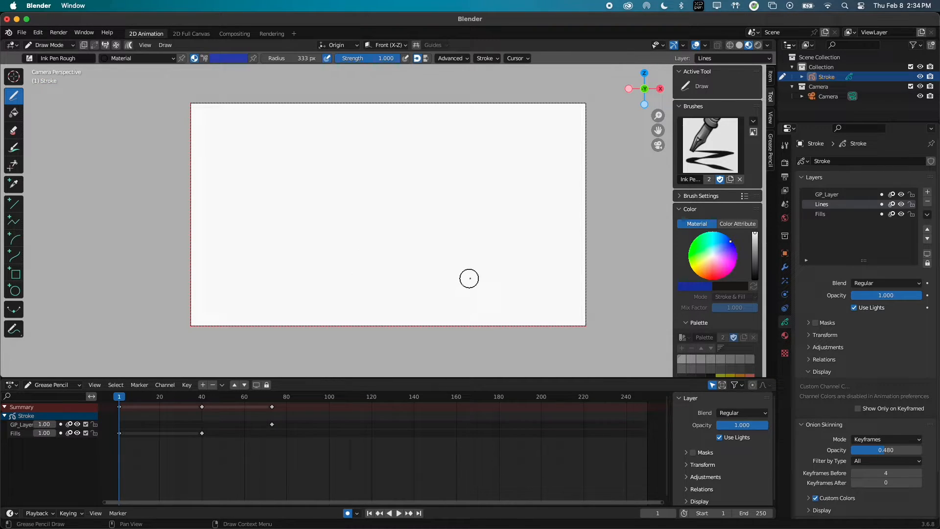
With Auto Keying on, draw a separate circle on GP_Layer at frames 1, 4 and 5.
left_click(837, 196)
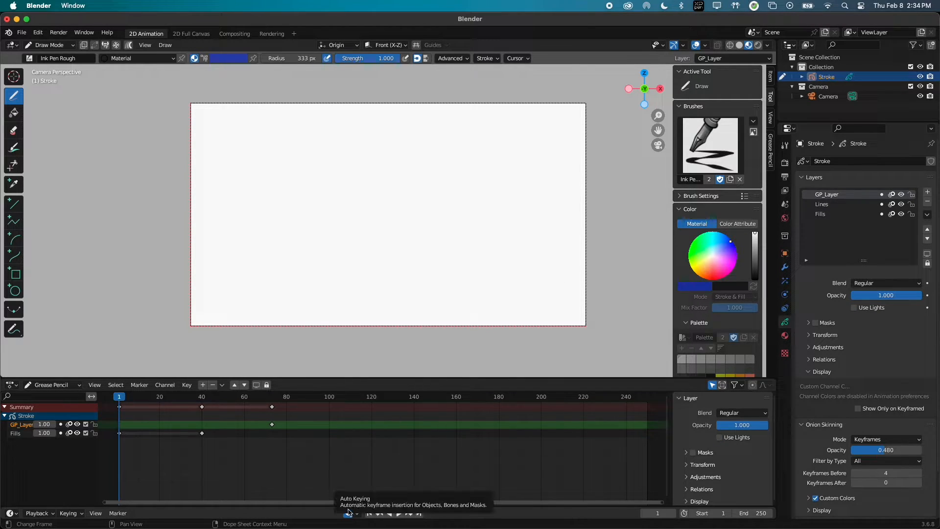
mouse_move(349, 201)
left_mouse_down()
mouse_move(361, 163)
mouse_move(353, 234)
mouse_move(344, 169)
left_mouse_up()
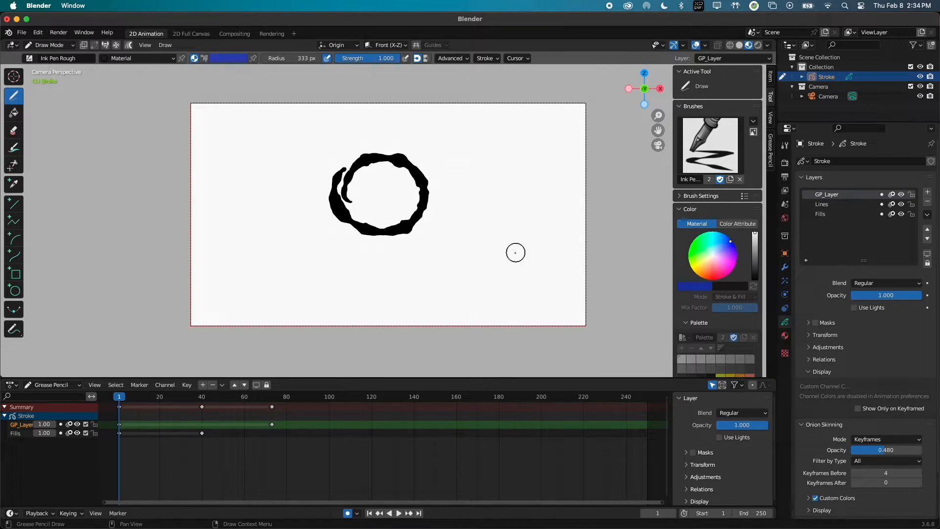
key("Right")
key("Right")
key("Right")
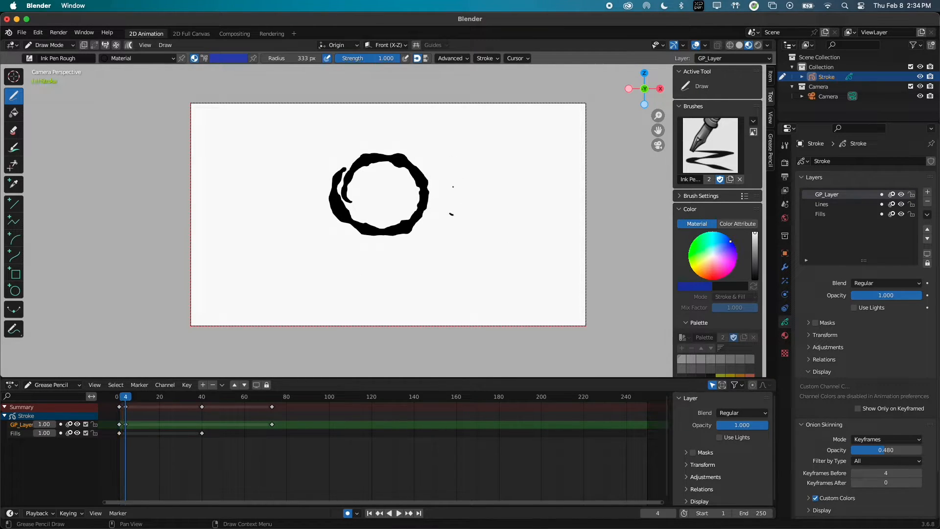
left_click_drag(448, 198, 482, 161)
key("Right")
left_click_drag(446, 292, 447, 279)
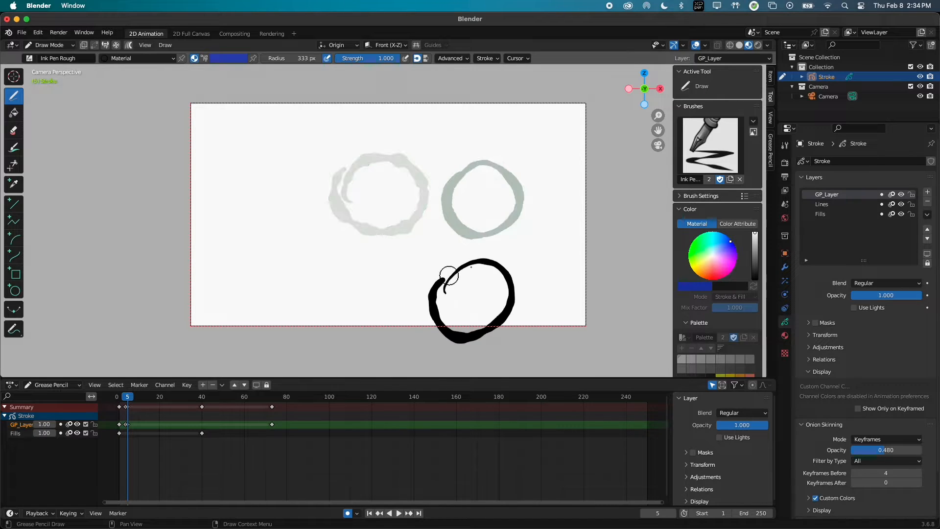
With Auto Keying off, draw a circle beside the existing one at frame 5 and another at frame 6.
left_click_drag(320, 319, 342, 261)
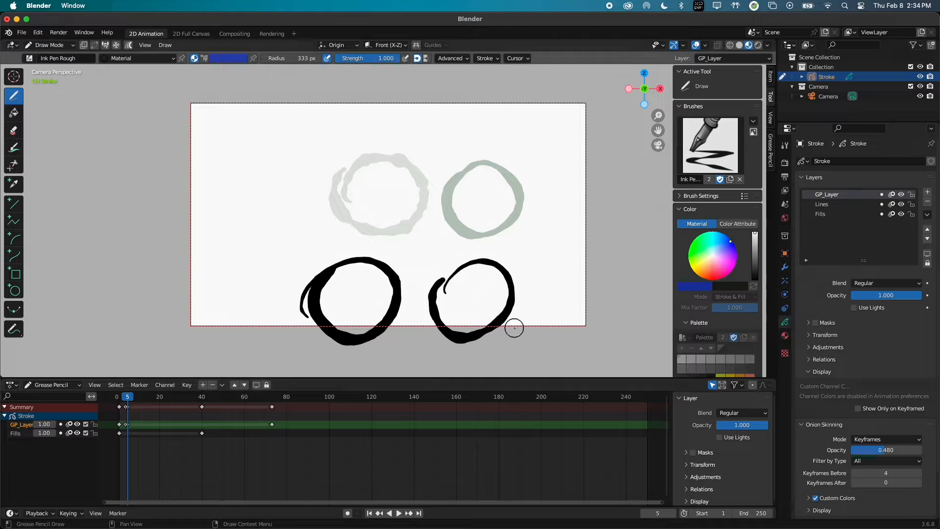
key("Right")
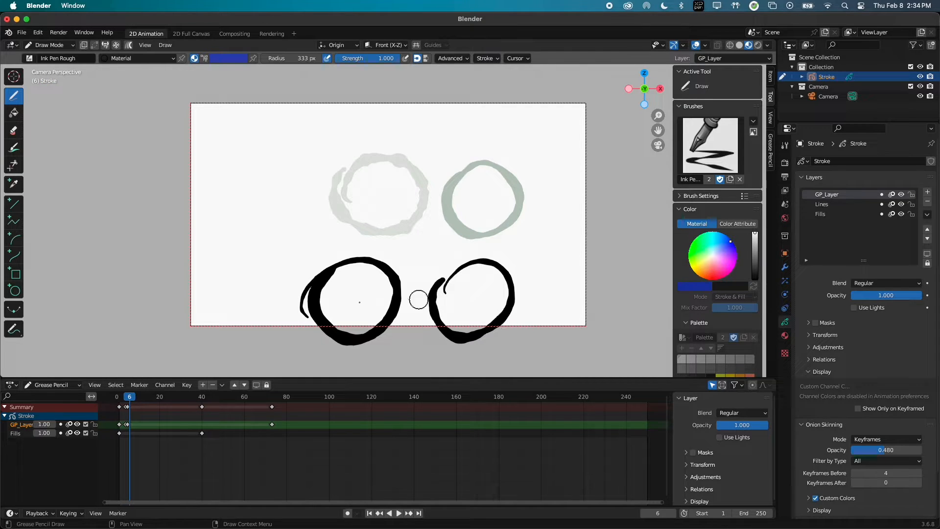
left_click_drag(218, 289, 266, 238)
Step back and forth through frames 1 to 5 to examine which circles belong to each keyframe.
key("Left")
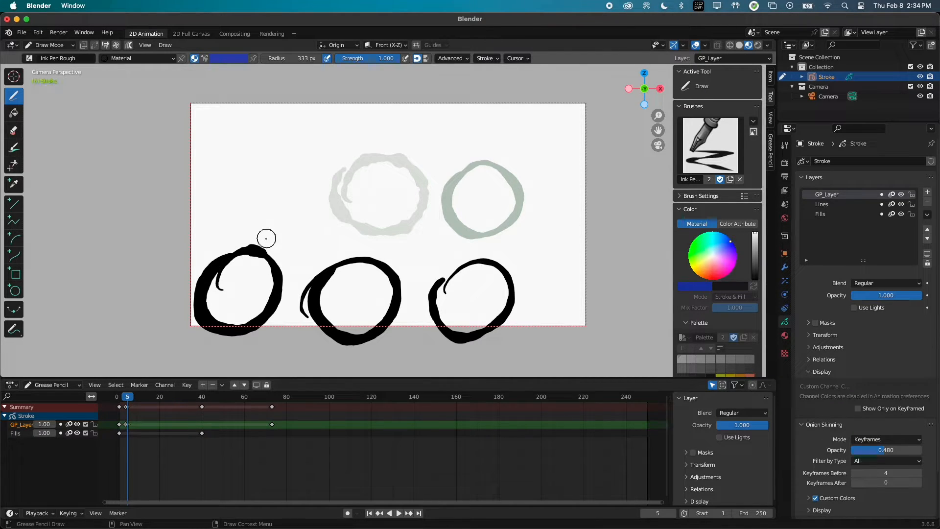
key("Left")
key("Right")
key("Left")
key("Left")
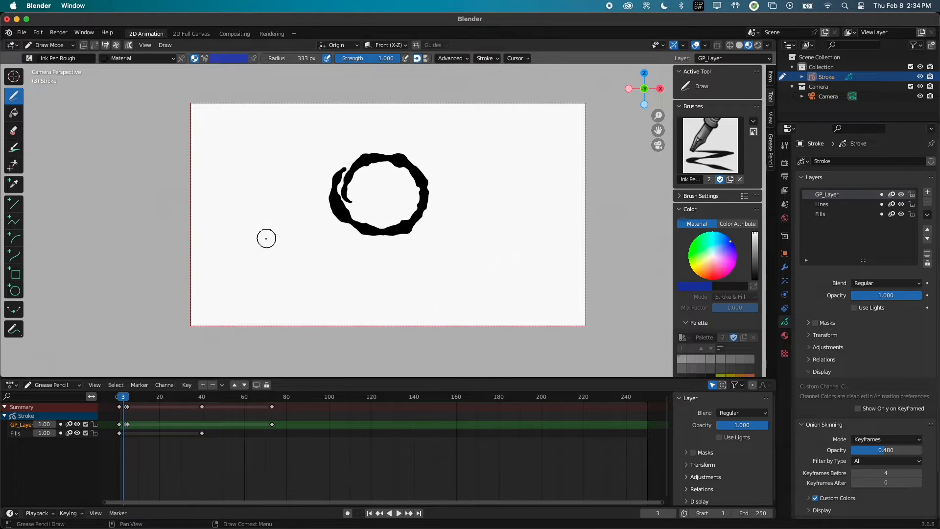
key("Right")
key("Right")
key("Left")
key("Left")
key("Left")
key("Left")
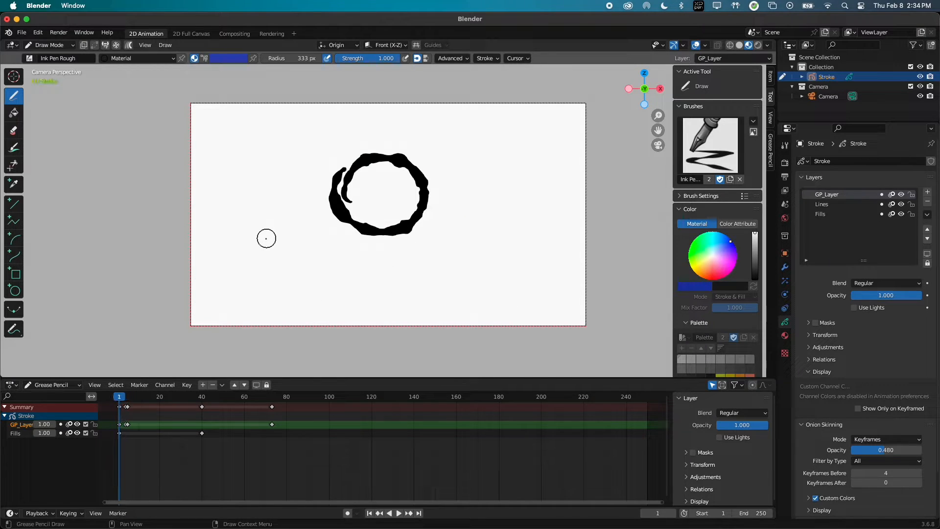
Advance to frame 14 and, with Auto Keying back on, draw another circle above the lower row.
key("Right")
key("Right")
key("Right")
key("Right")
key("Right")
key("Right")
key("Right")
key("Right")
key("Right")
key("Right")
key("Right")
key("Right")
key("Right")
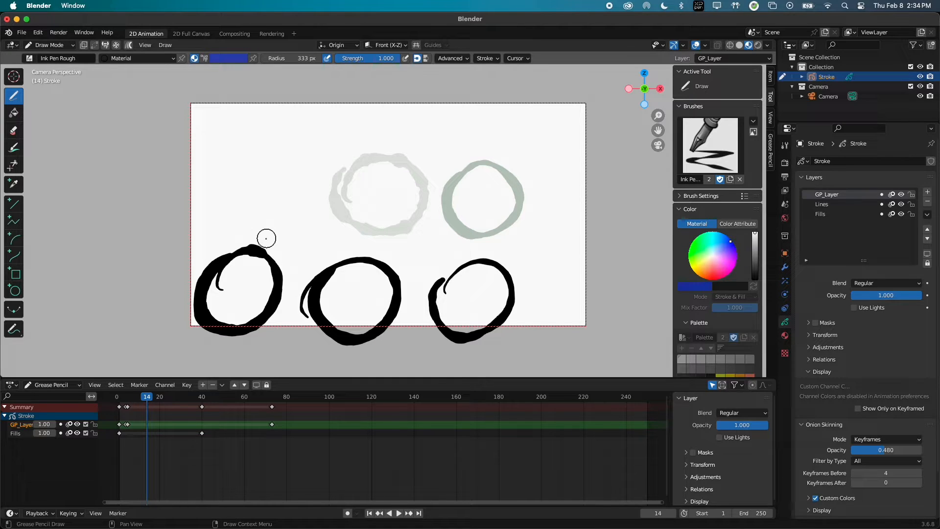
mouse_move(304, 228)
left_mouse_down()
mouse_move(263, 219)
mouse_move(299, 231)
left_mouse_up()
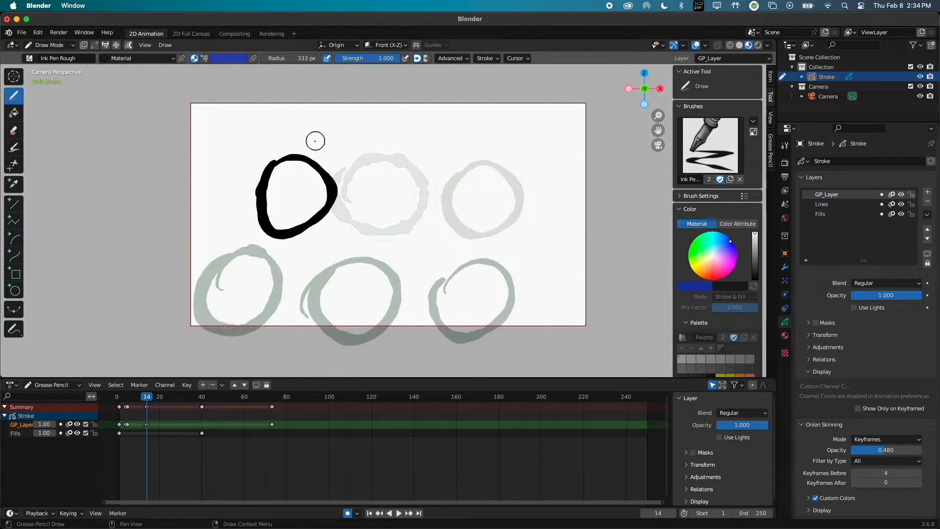
Examine the Auto Keying options and return to frame 1.
left_click(358, 513)
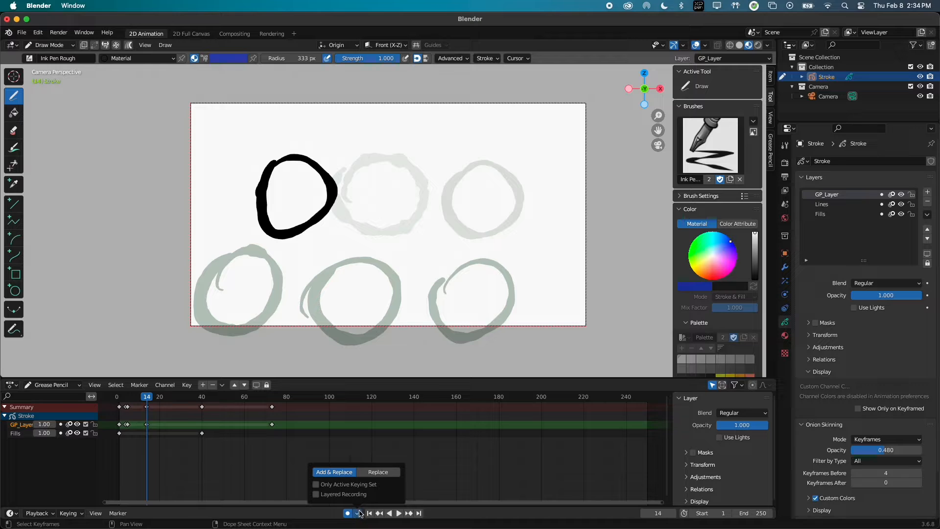
left_click(359, 514)
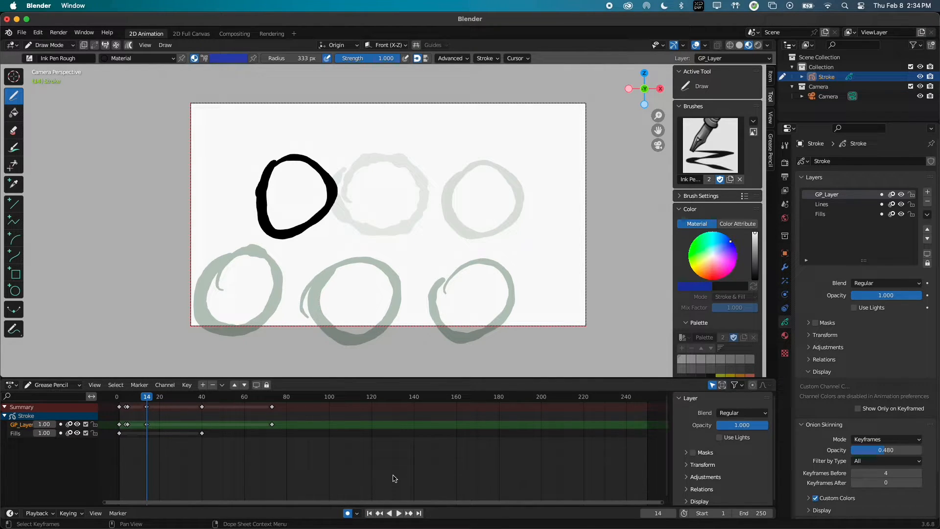
left_click_drag(146, 395, 119, 396)
Review the Playback options, move to frame 15 and set the animation's end frame to 15.
left_click(49, 512)
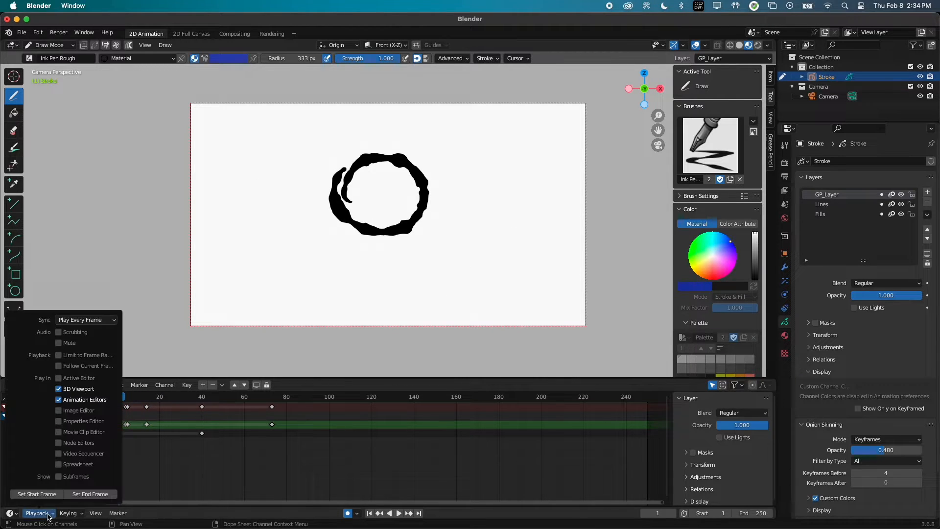
left_click(43, 516)
left_click(43, 515)
left_click(48, 516)
left_click(48, 516)
mouse_move(132, 399)
left_mouse_down()
mouse_move(174, 398)
mouse_move(150, 399)
left_mouse_up()
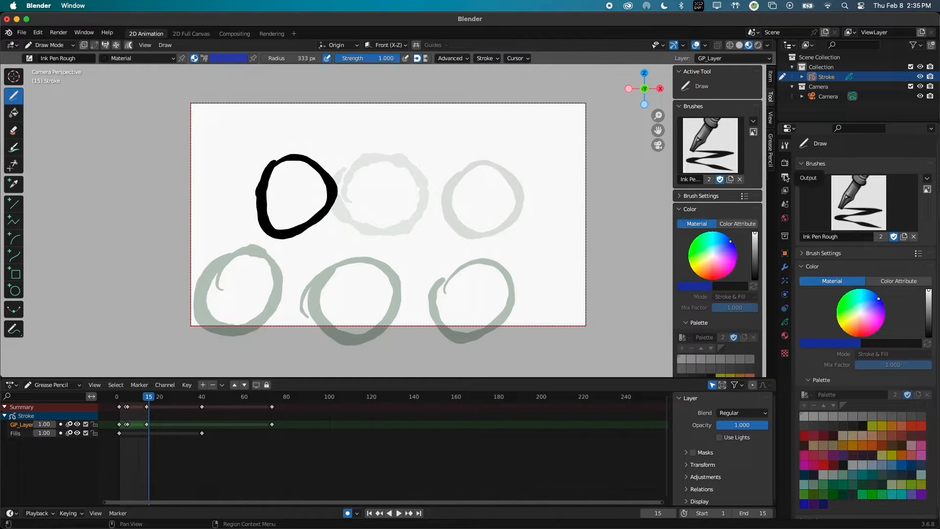
Examine the scene's output format and frame rate, play the animation, and return to frame 1.
left_click(785, 177)
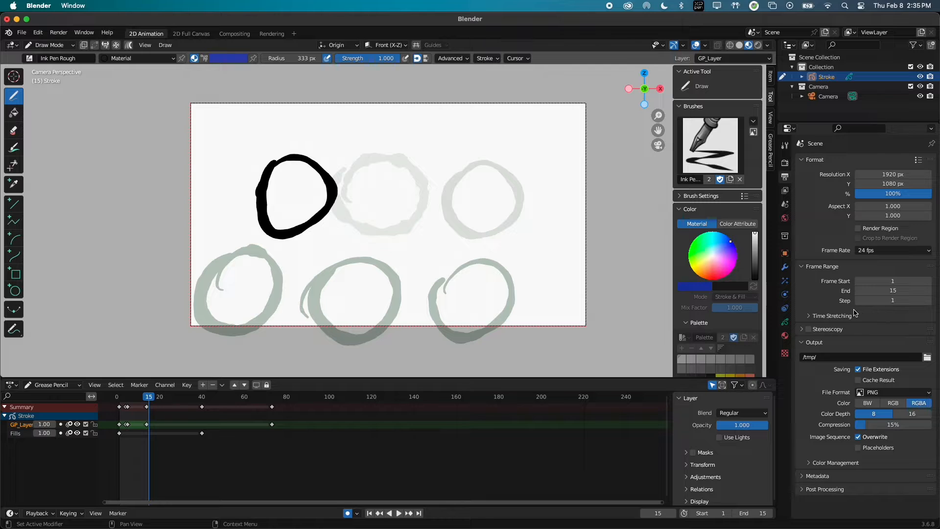
key("space")
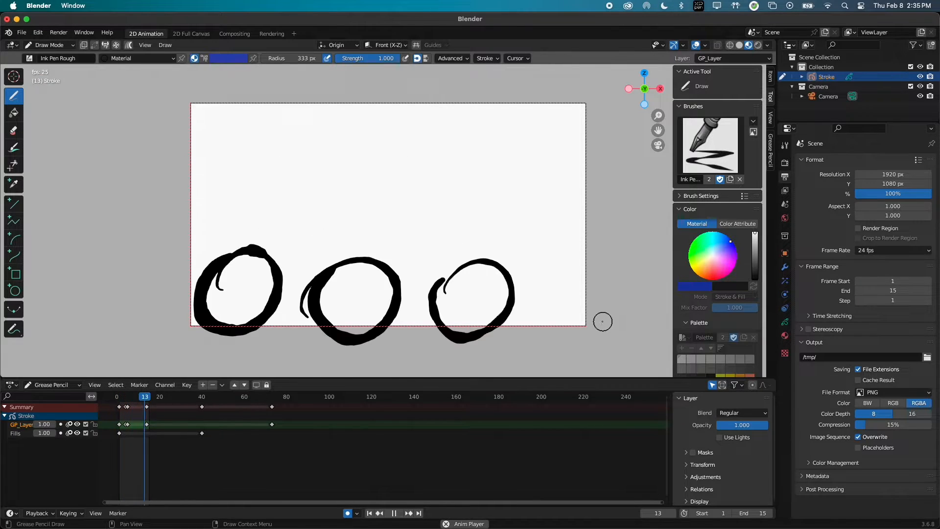
key("Escape")
left_click_drag(137, 394, 120, 396)
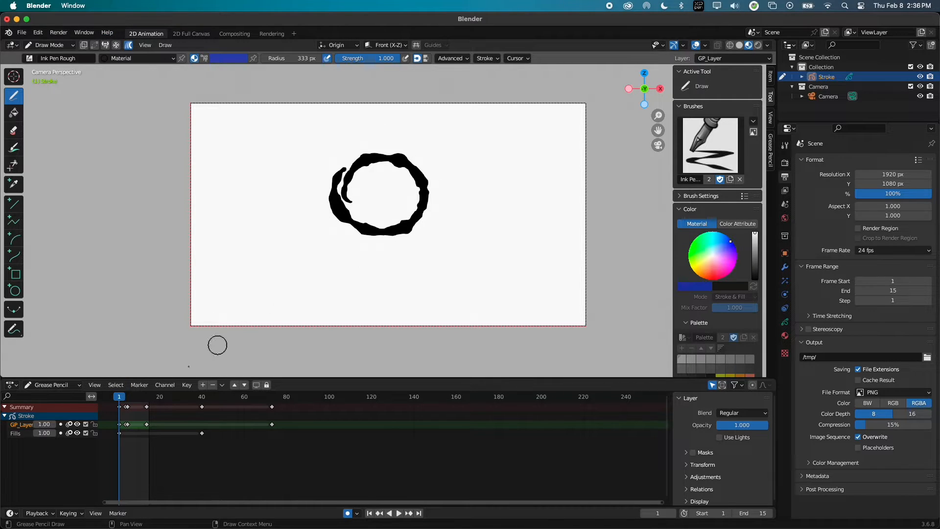
With Multiframe enabled, select GP_Layer's keyframes from frames 1 to 14 and all their strokes in Edit Mode.
left_click_drag(113, 421, 176, 429)
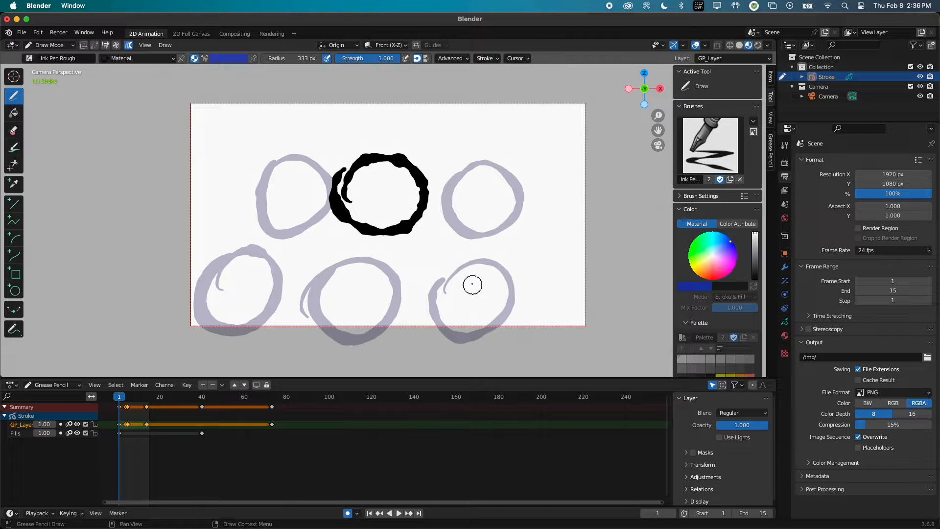
key("Tab")
key("a")
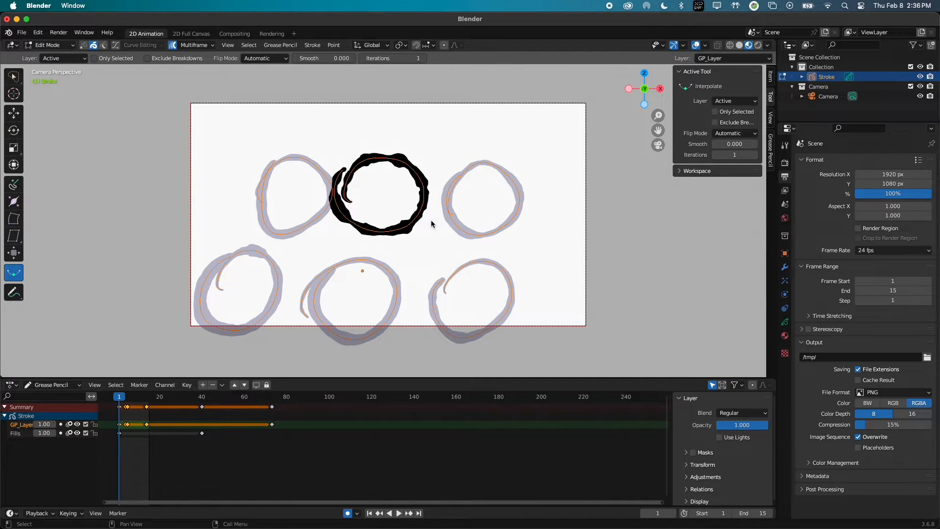
Try moving the strokes on all selected frames about 1.88 m in X and 1.35 m in Z, and play the animation.
key("g")
left_click(536, 149)
key("space")
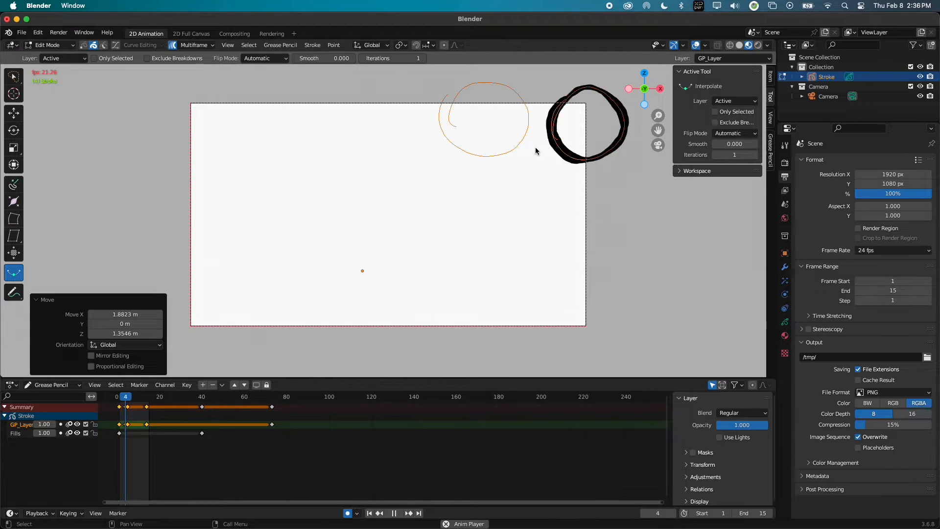
key("Escape")
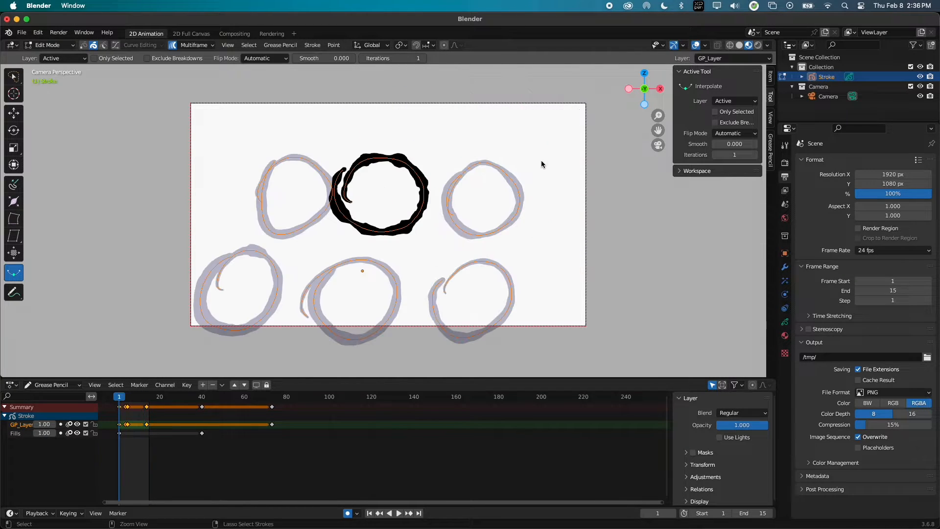
Try scaling the multiframe strokes up to about 1.24 and rotating them about 7.86°, and undo both transforms.
key("s")
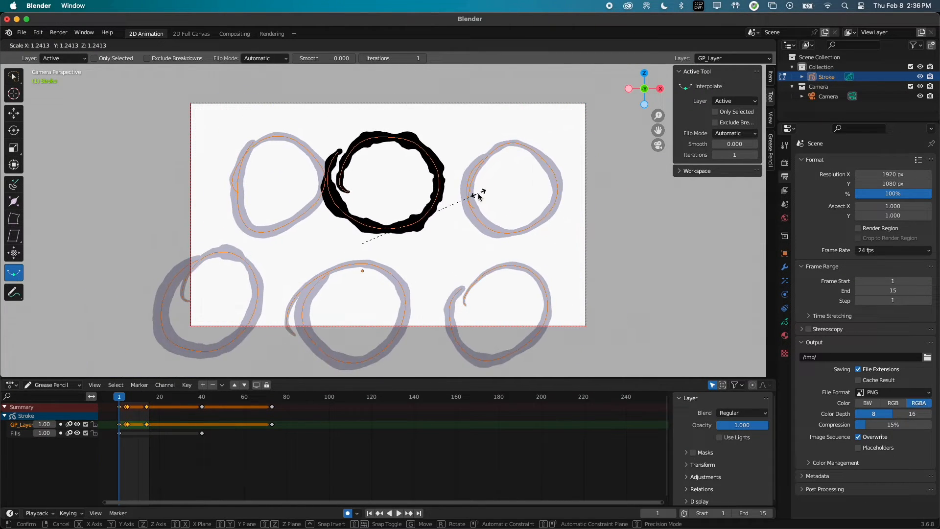
left_click(478, 193)
key("r")
left_click(490, 205)
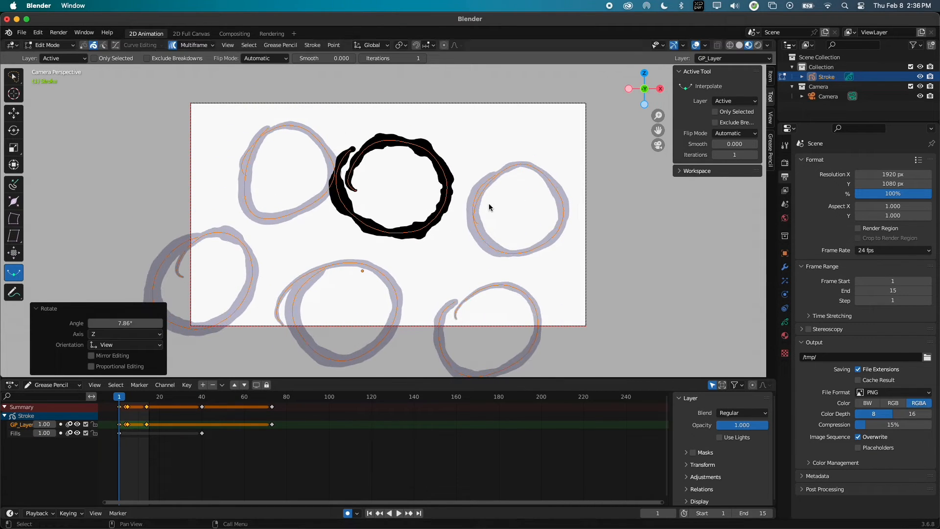
key("super+z")
key("super+z")
Switch to Draw Mode, try the Fill tool on the upper middle circle, and make Solid Fill the active material.
key("Tab")
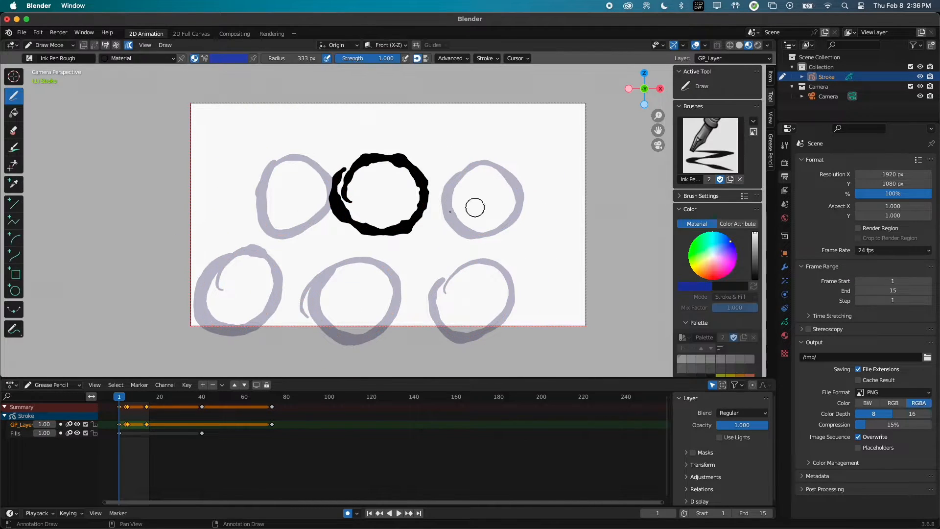
left_click(14, 113)
left_click(397, 186)
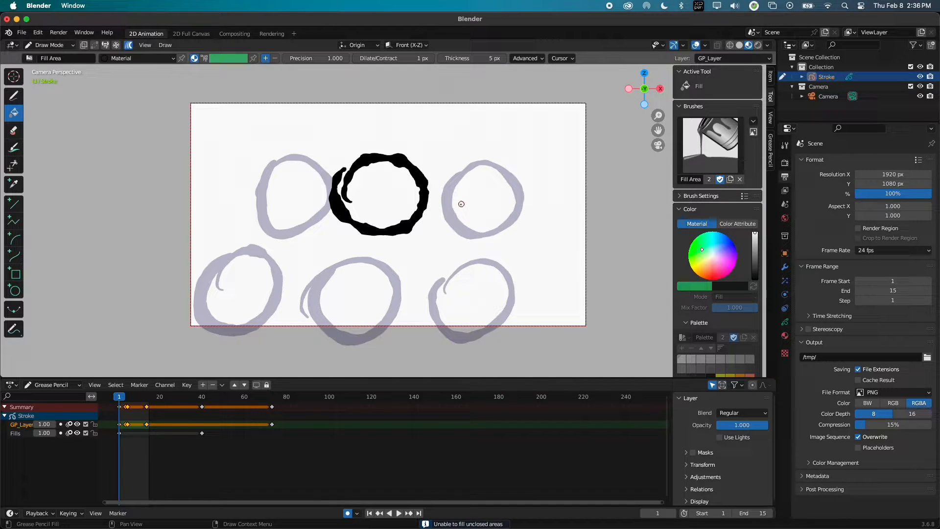
key("u")
key("u")
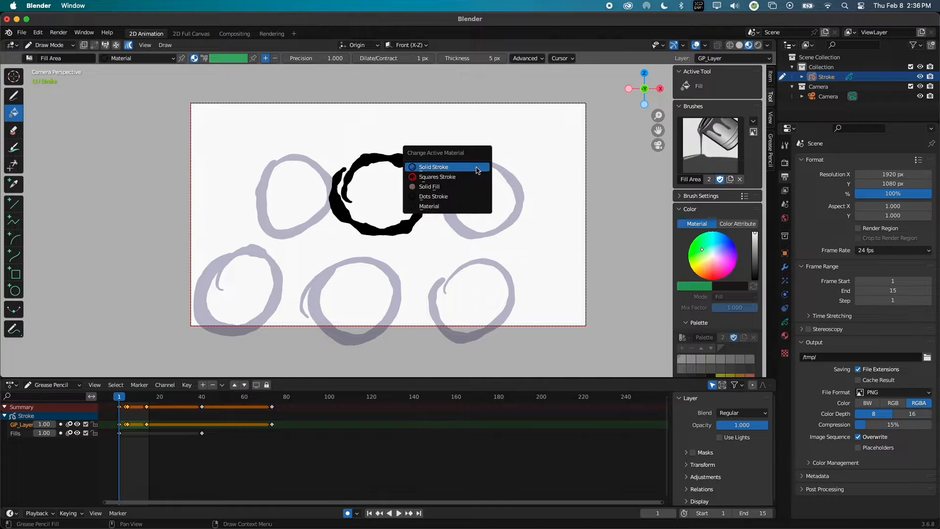
left_click(460, 190)
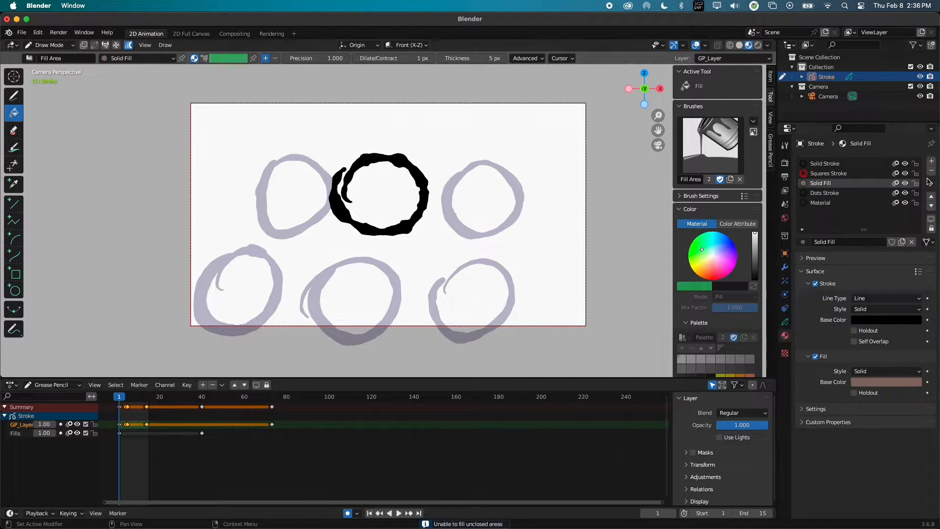
Add a new material with only fill enabled and test it on the upper middle circle, undoing that fill.
left_click(932, 166)
left_click(863, 243)
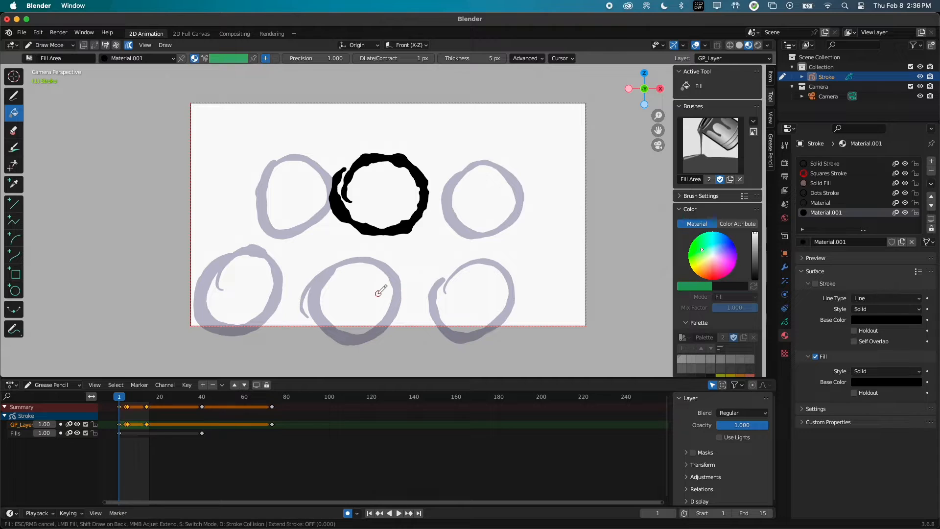
left_click(400, 186)
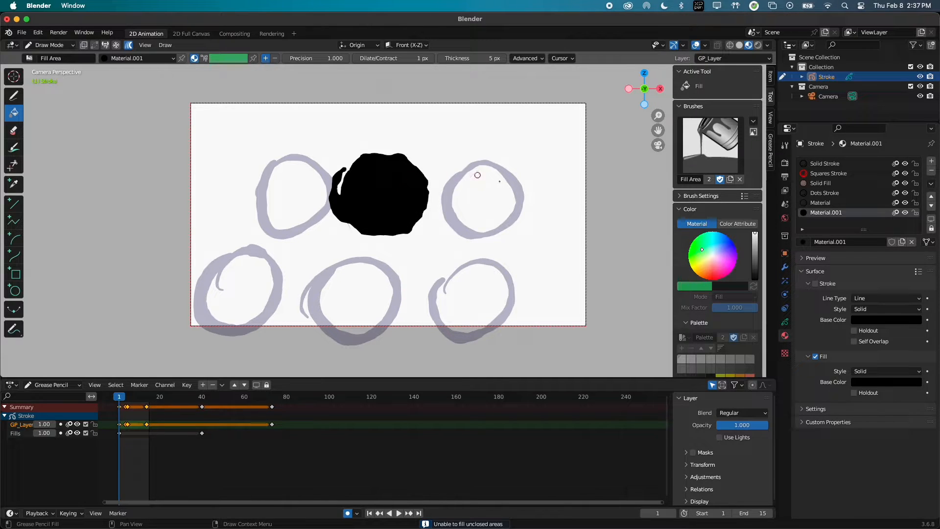
key("alt+z")
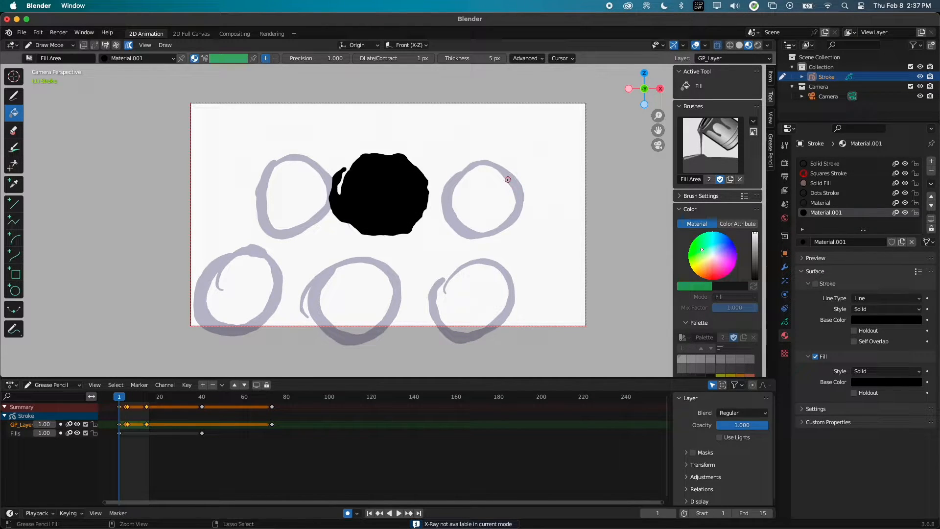
key("super+z")
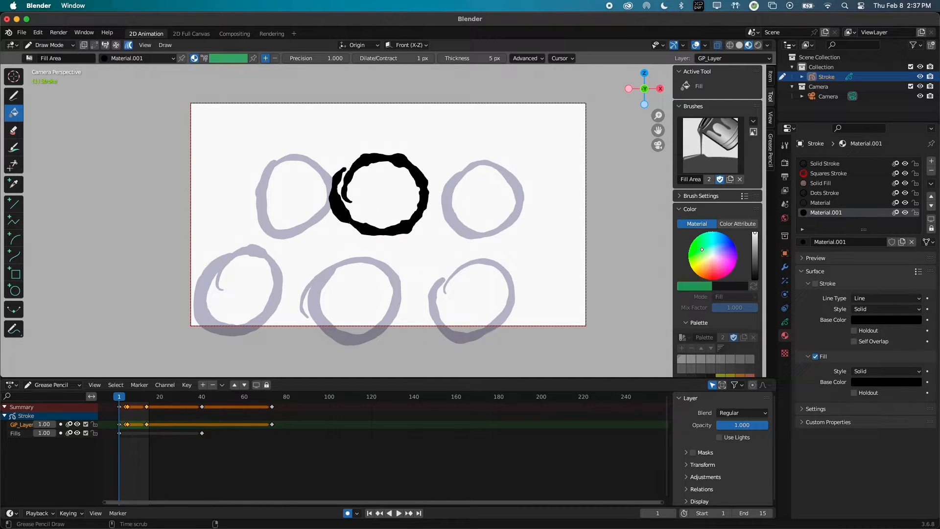
Try closing the upper middle circle with hand-drawn fill boundary strokes and filling it, and undo the attempt.
left_click_drag(400, 151, 416, 157, "alt")
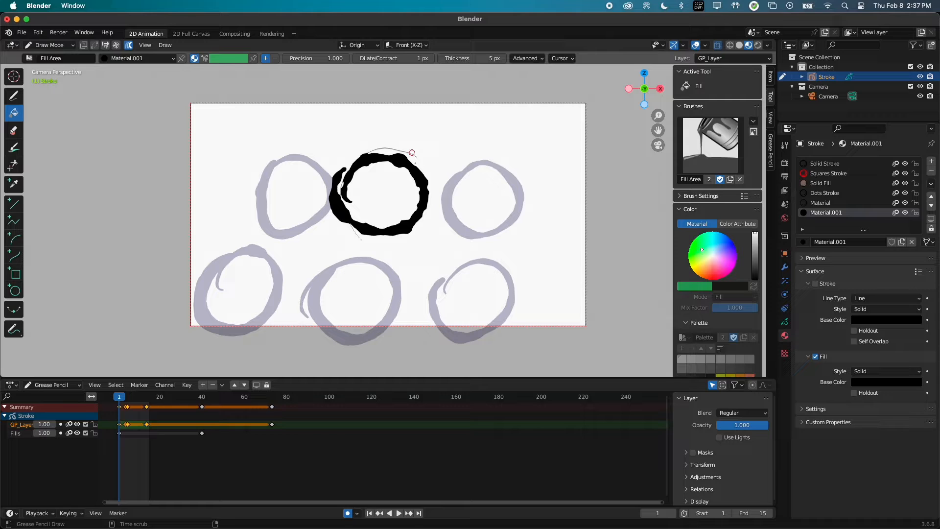
left_click(400, 190)
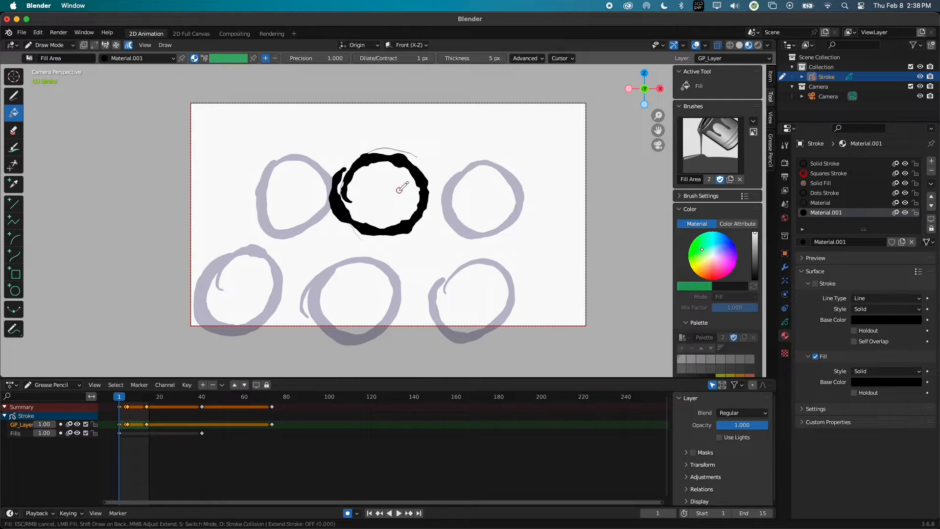
left_click(395, 191)
key("ctrl+z")
key("ctrl+z")
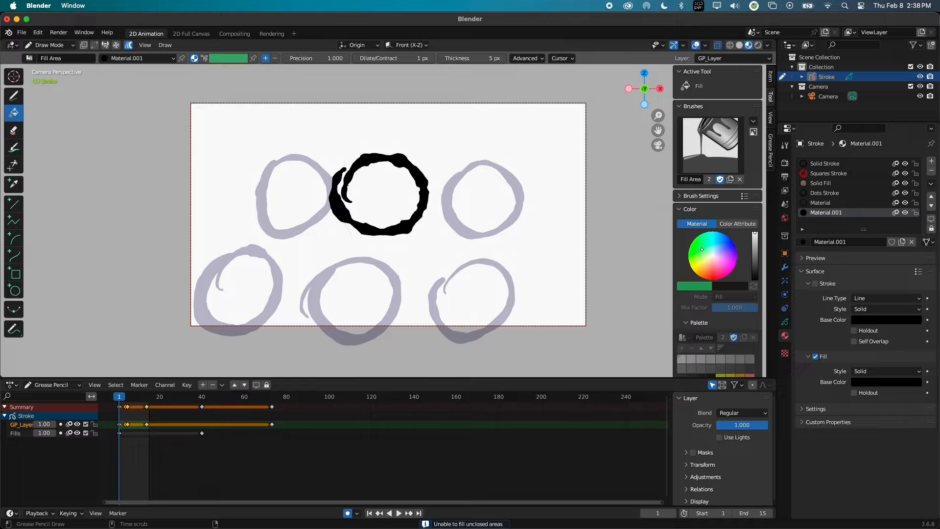
Fill the upper middle circle with black and clean up the boundary strokes on all frames.
left_click(388, 178)
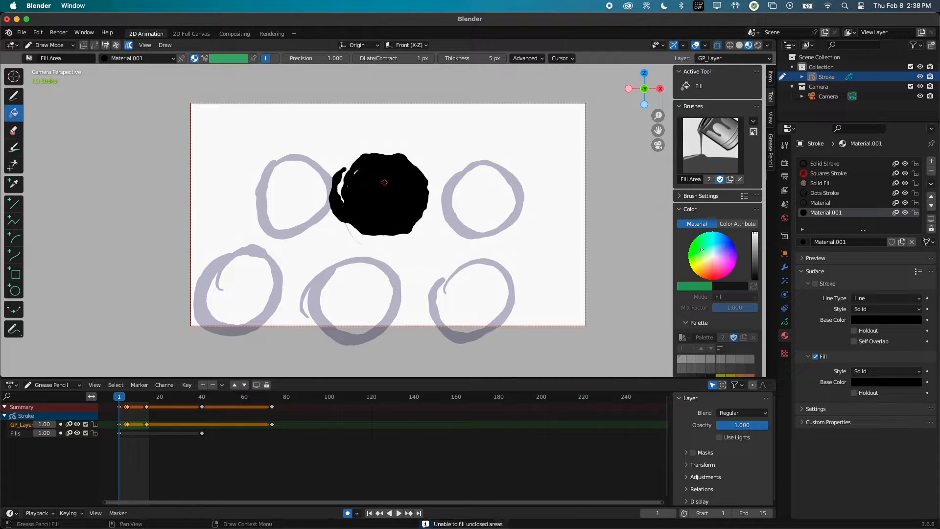
left_click(379, 291)
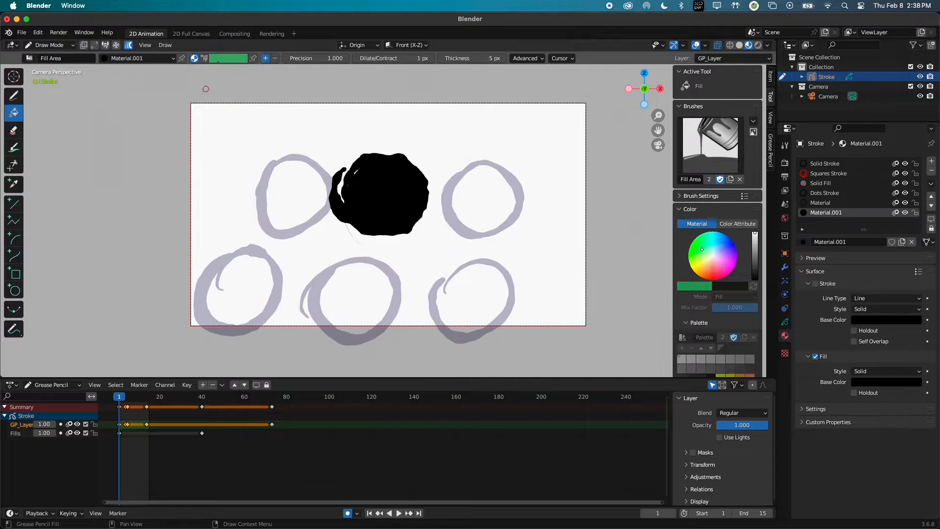
left_click(165, 44)
mouse_move(212, 107)
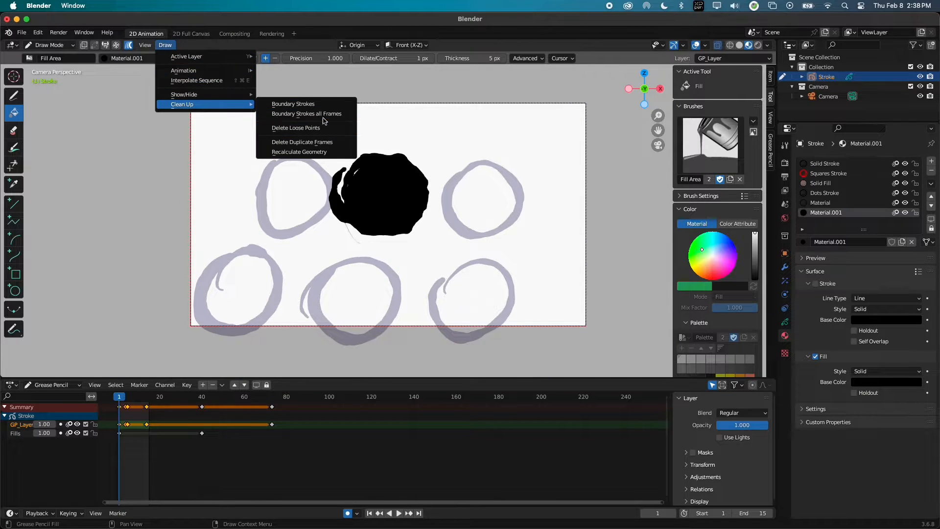
left_click(338, 114)
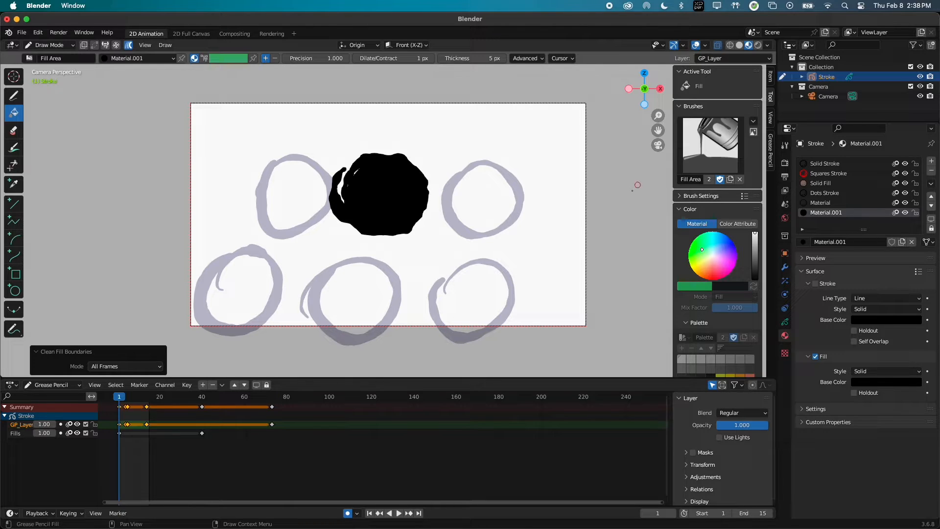
Fill the upper right and upper left circles on the other frames, and try filling the lower circles.
left_click(498, 202)
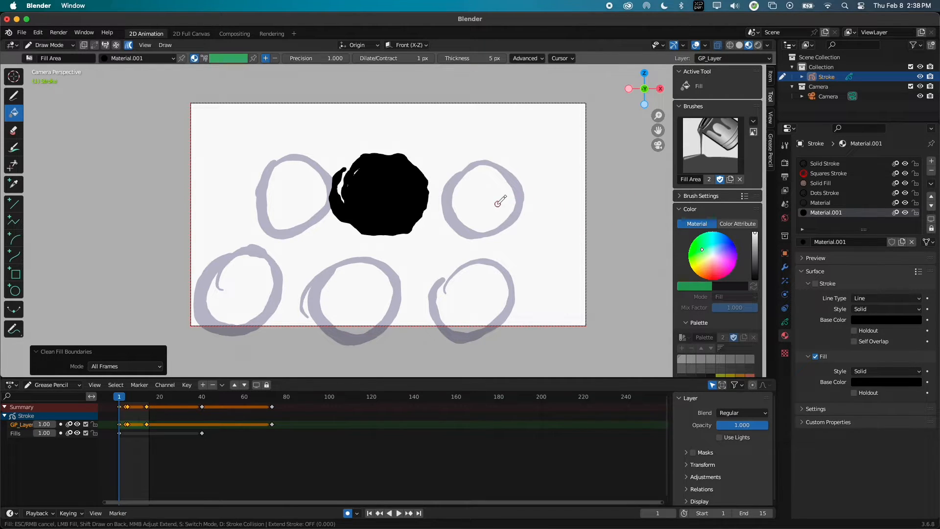
left_click(472, 289)
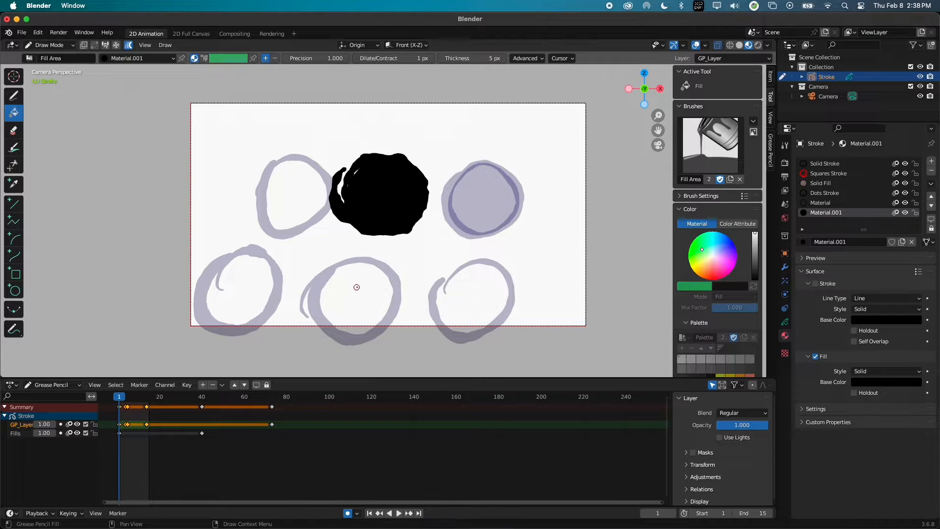
left_click(294, 195)
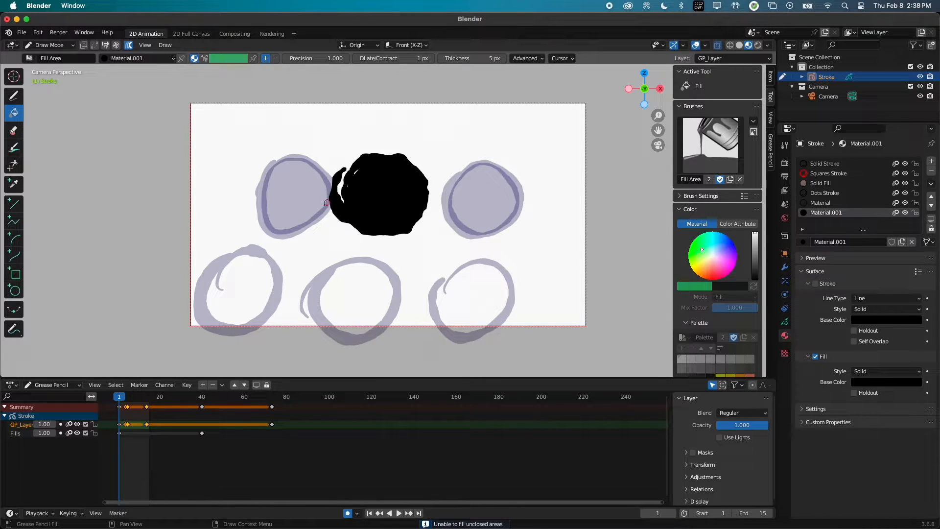
left_click(239, 280)
Turn off multiframe editing, play the animation, and go to frame 7.
left_click(128, 45)
key("space")
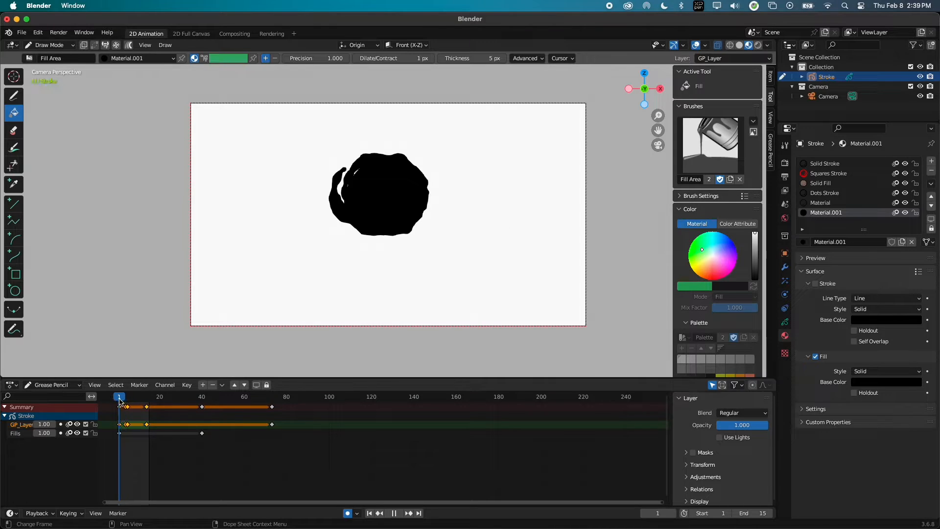
left_click_drag(131, 400, 135, 402)
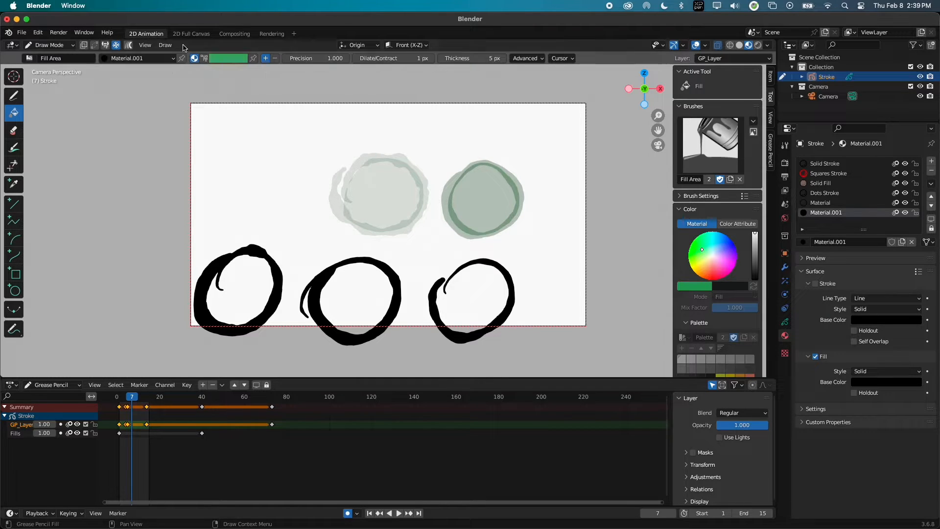
With additive drawing on, use the Draw tool to add a solid black circle above the lower circles on frame 7.
left_click(14, 96)
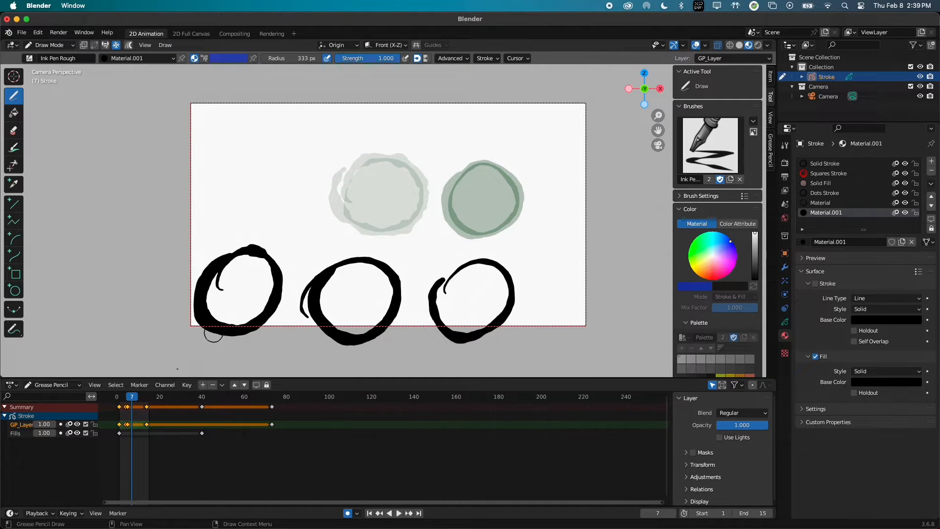
middle_click_drag(139, 423, 218, 446)
left_click_drag(247, 502, 176, 499)
mouse_move(282, 193)
left_mouse_down()
mouse_move(358, 191)
mouse_move(272, 185)
left_mouse_up()
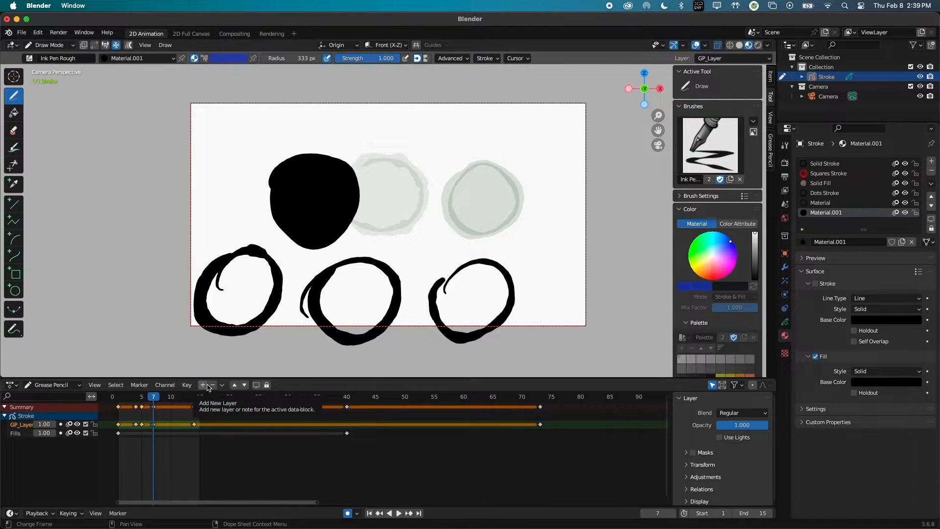
Step back and forth between frames 5 and 7 to compare their drawings, ending on frame 9.
key("Left")
key("Left")
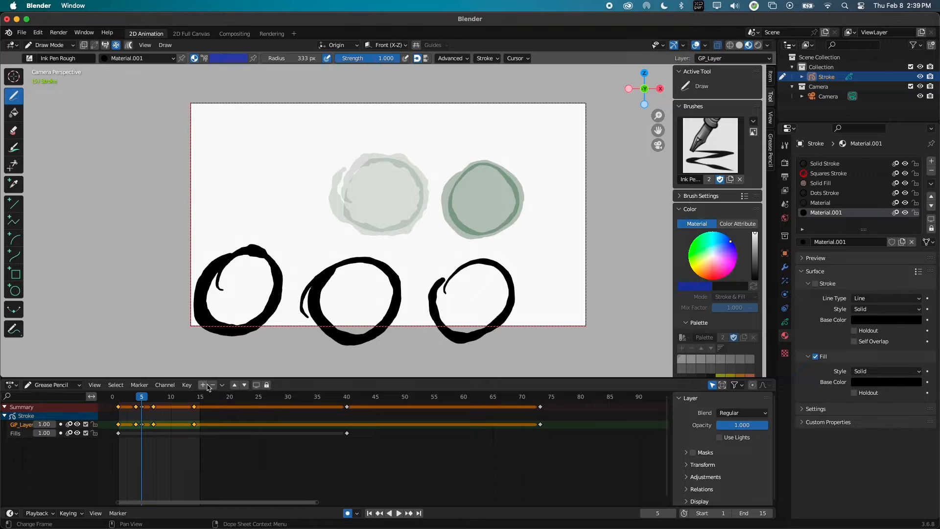
key("Right")
key("Right")
key("Left")
key("Left")
key("Right")
key("Right")
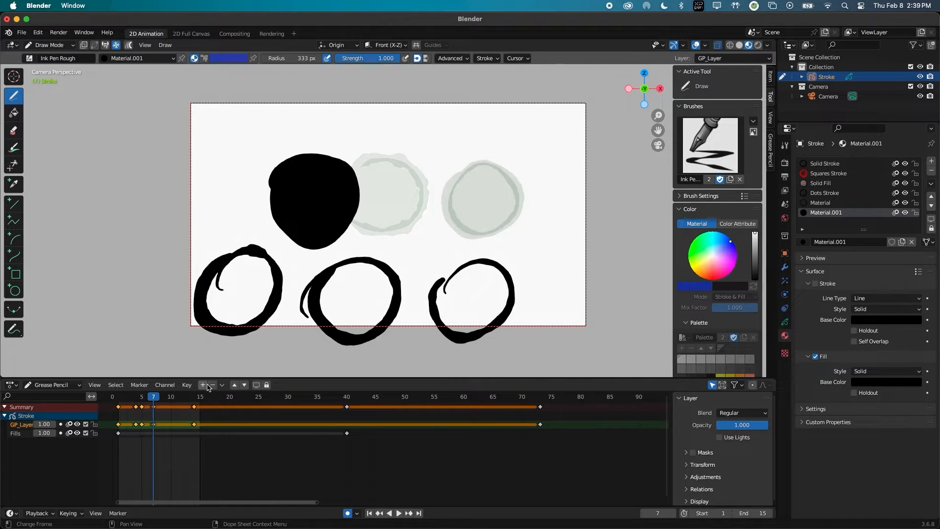
key("Left")
key("Left")
key("Right")
key("Right")
key("Right")
key("Right")
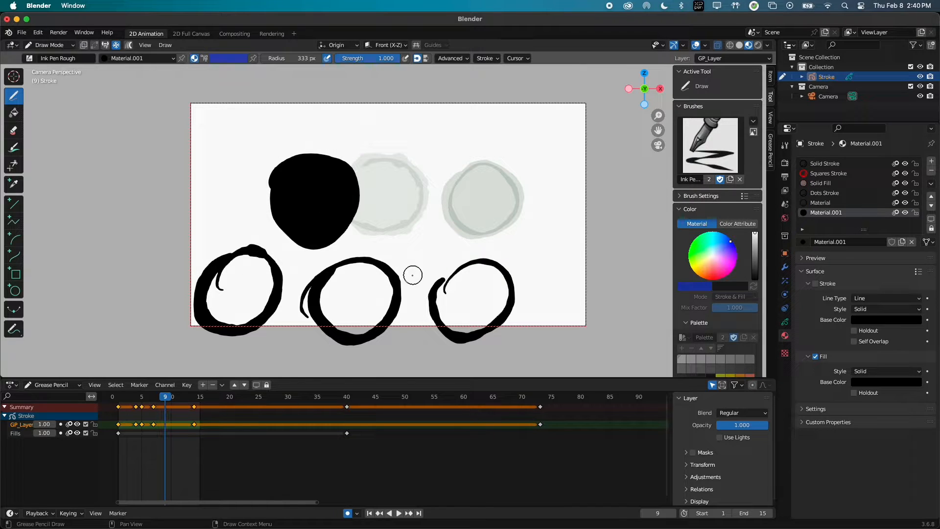
Switch the Stroke object from Draw Mode to Edit Mode, and from there to Object Mode.
key("ctrl+Tab")
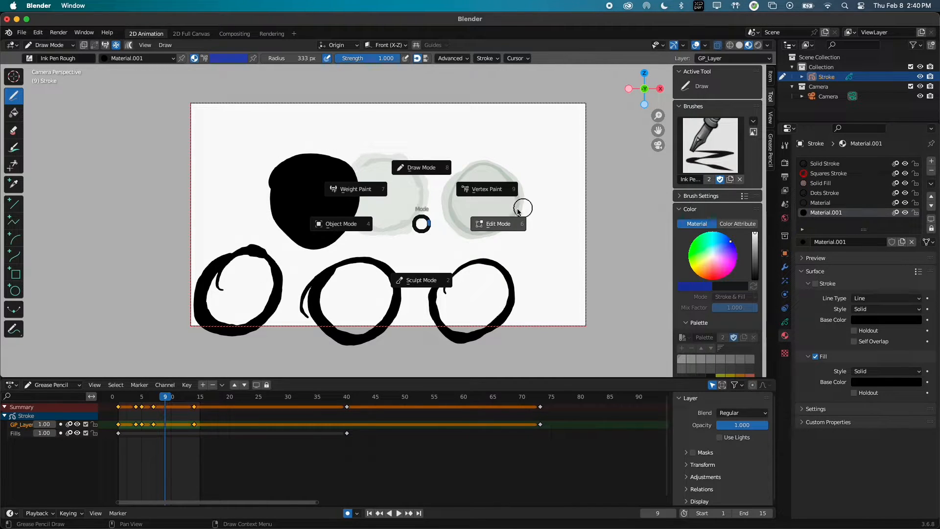
left_click(508, 223)
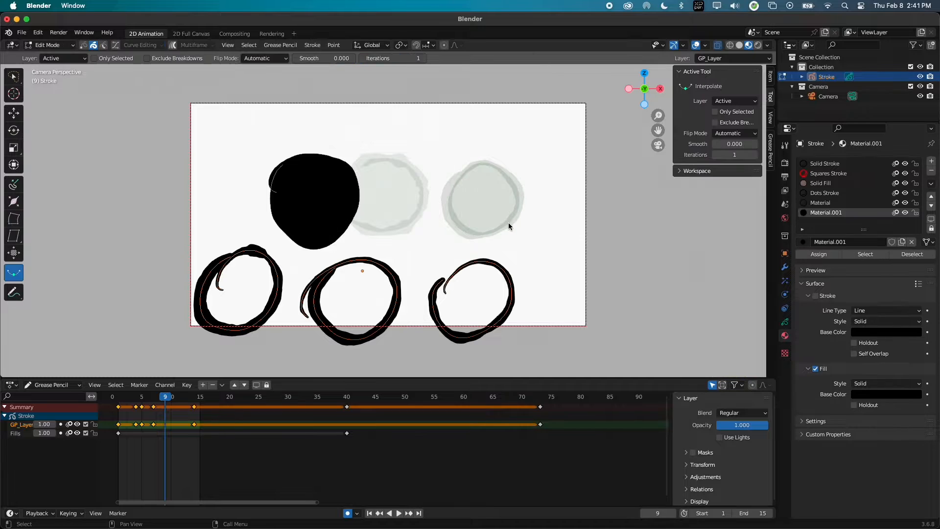
key("ctrl+Tab")
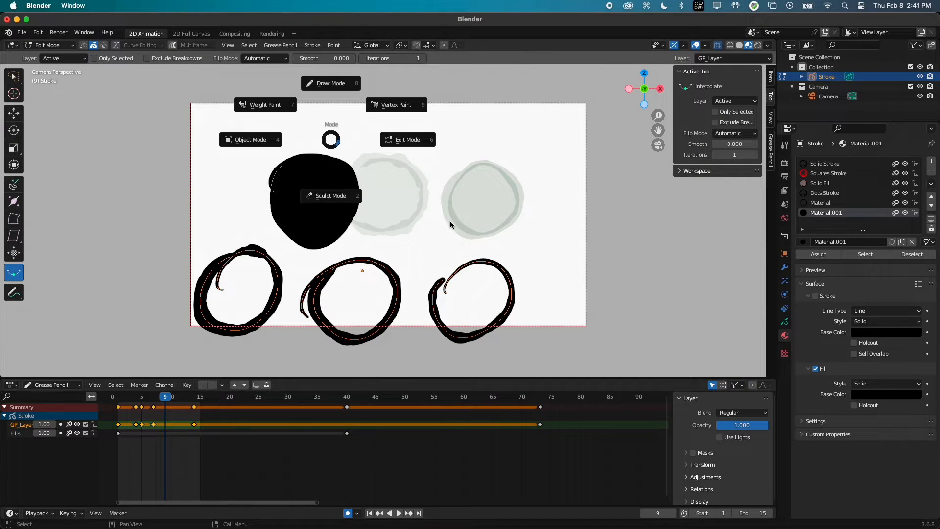
left_click(261, 140)
key("ctrl+Tab")
left_click(206, 143)
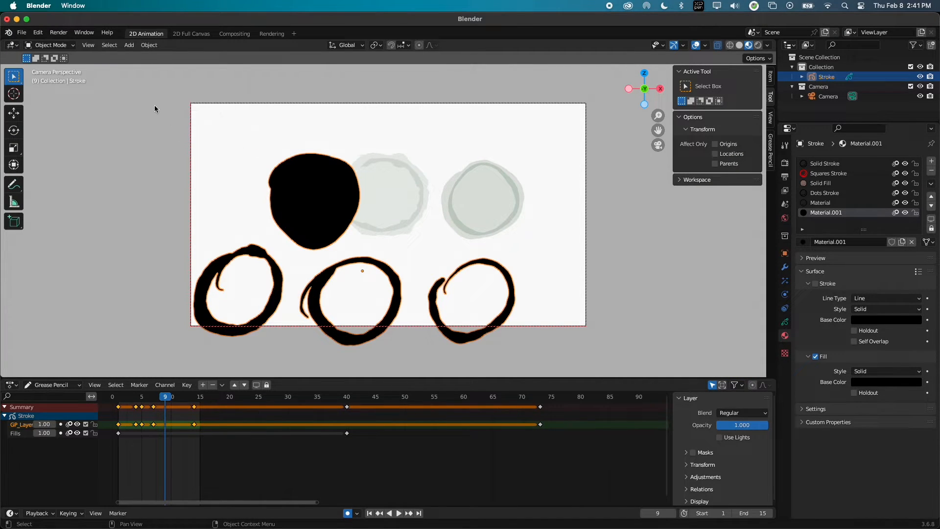
Deselect the Stroke object and add a blank Grease Pencil object to the scene.
left_click(154, 106)
left_click(128, 45)
mouse_move(186, 116)
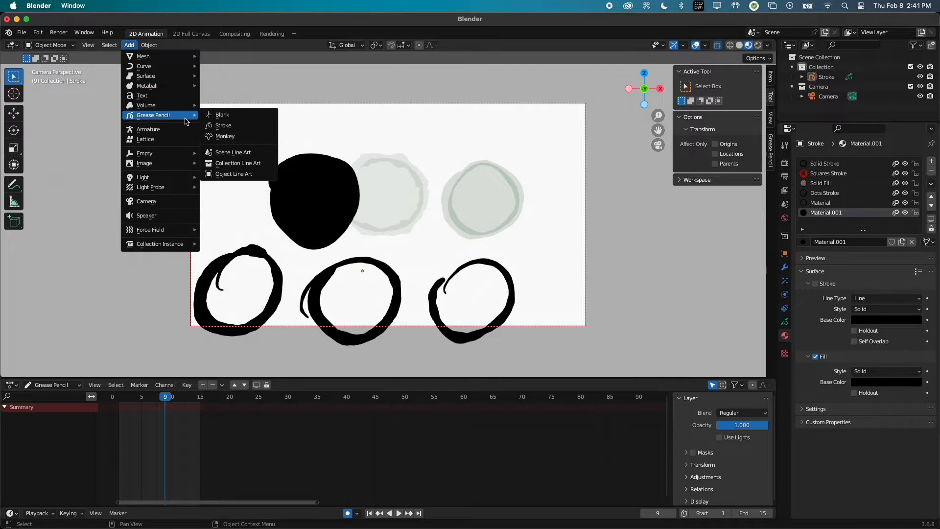
left_click(254, 114)
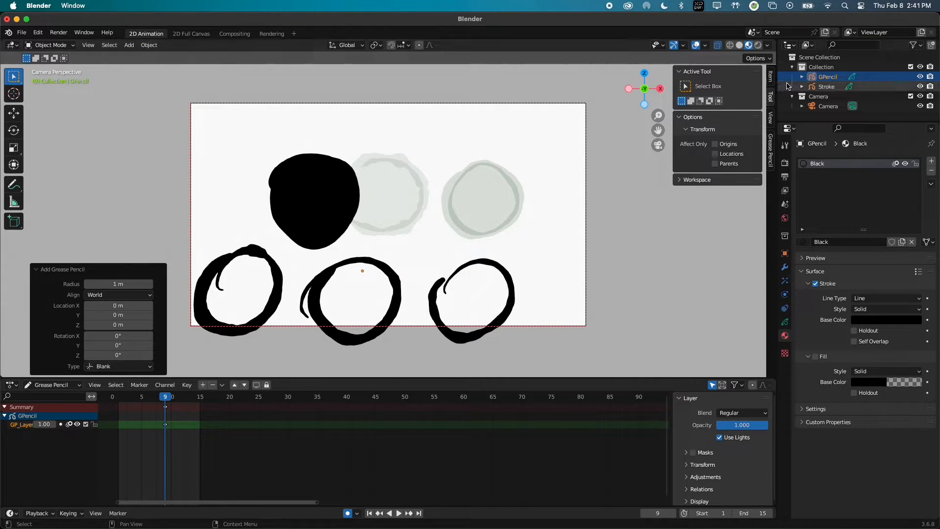
Select the GPencil object, enter Draw Mode with Color Attribute colouring, and draw a blue circle overlapping the black one.
left_click(824, 78)
key("ctrl+Tab")
left_click(737, 224)
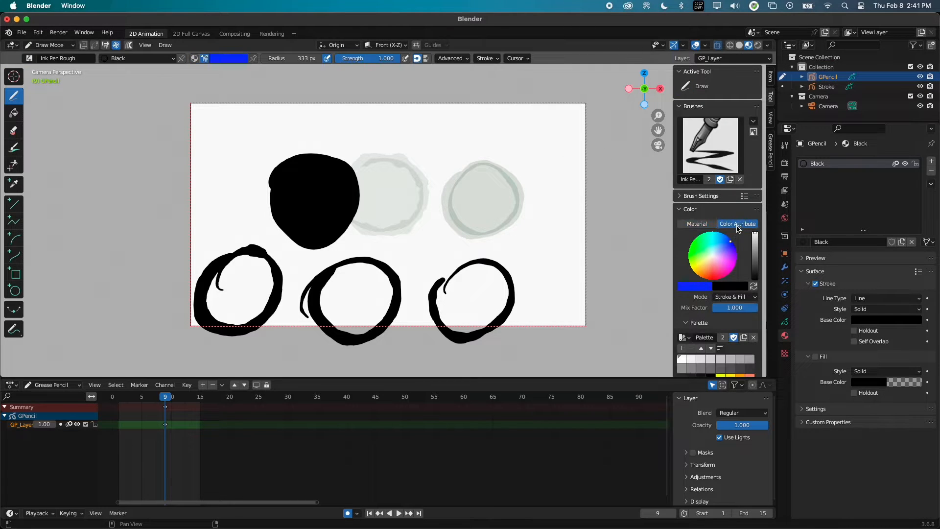
left_click_drag(405, 218, 397, 234)
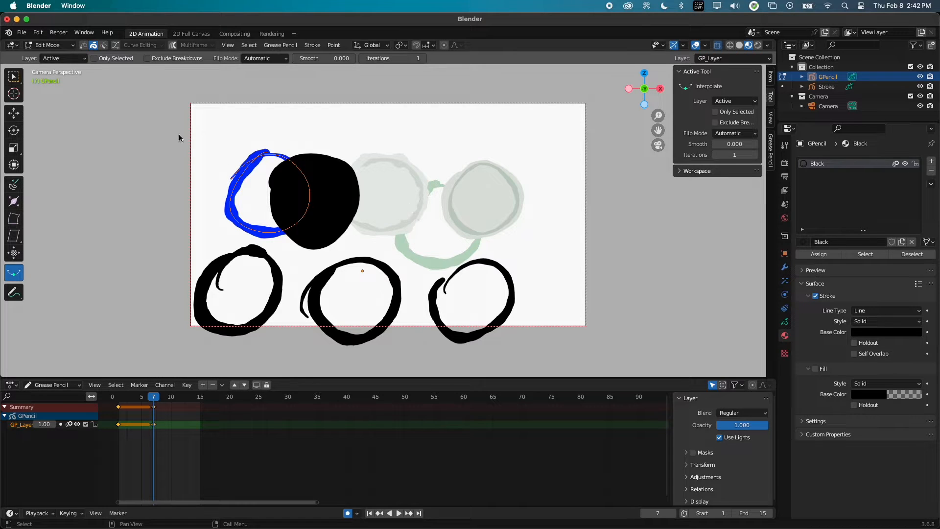
In Edit Mode, move the blue circle about -0.18 m along the Y axis, in front of the black circle.
left_click(47, 45)
left_click(14, 148)
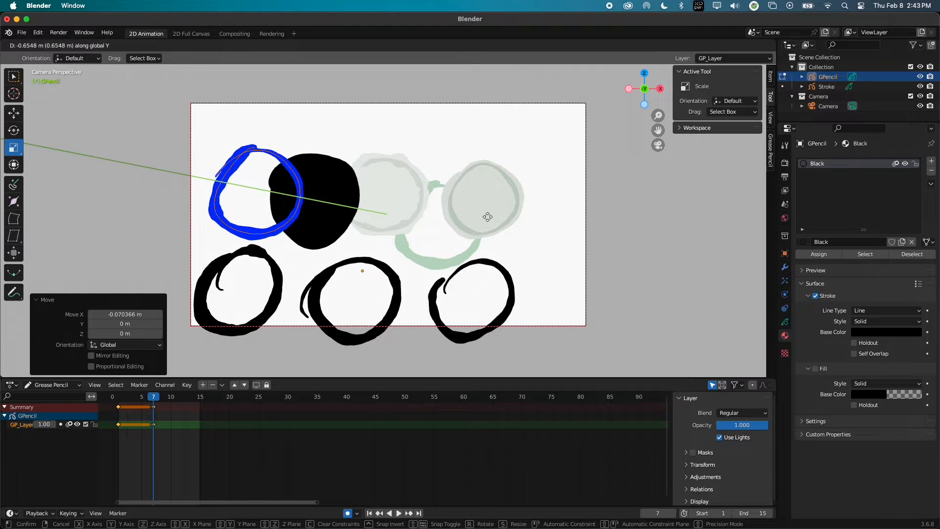
left_click(546, 229)
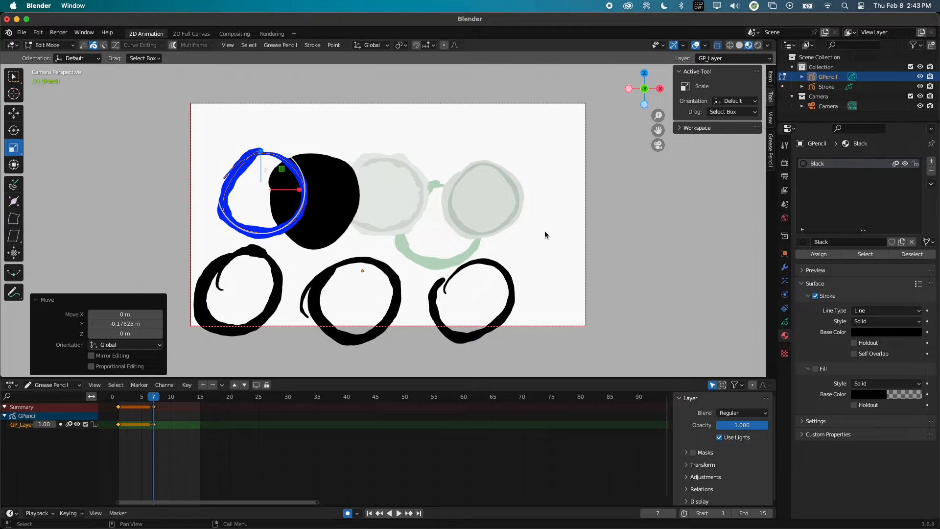
left_click(570, 223)
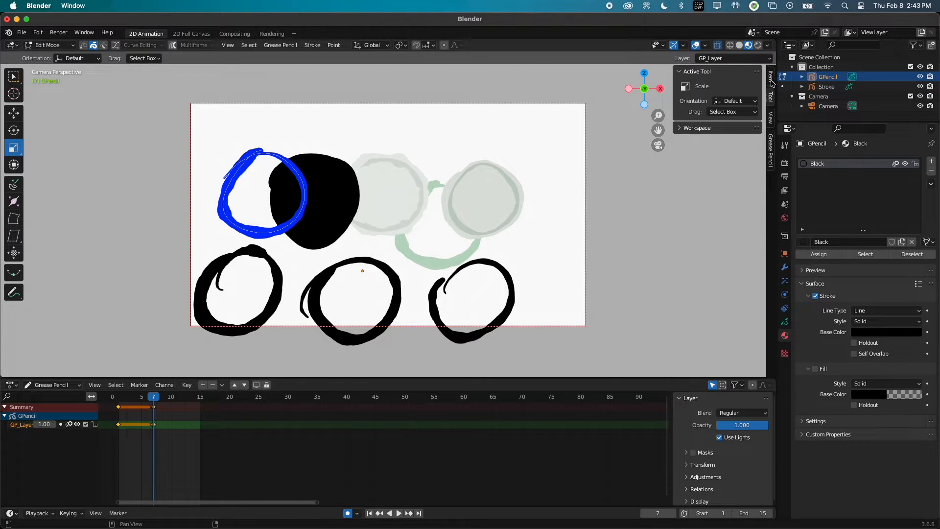
Clear the view's local camera and orbit the scene to examine the circles' depth from the side.
left_click(770, 148)
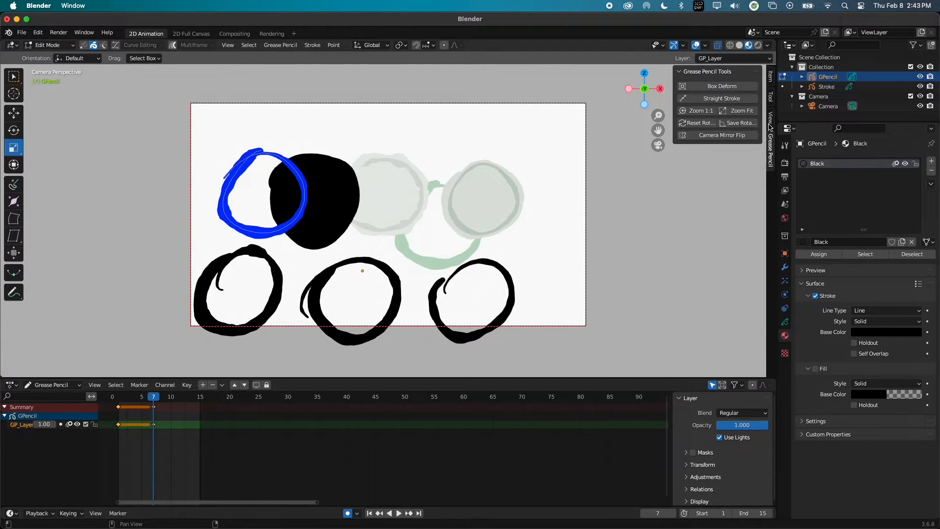
left_click(770, 126)
left_click(753, 126)
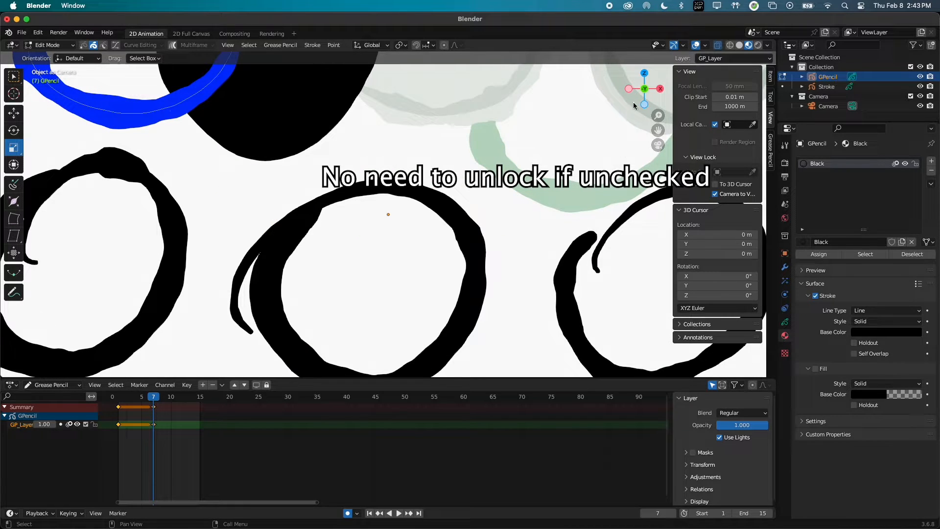
mouse_move(644, 90)
left_mouse_down()
mouse_move(624, 116)
mouse_move(555, 132)
mouse_move(541, 118)
mouse_move(571, 120)
mouse_move(568, 157)
mouse_move(557, 157)
mouse_move(562, 112)
mouse_move(568, 117)
left_mouse_up()
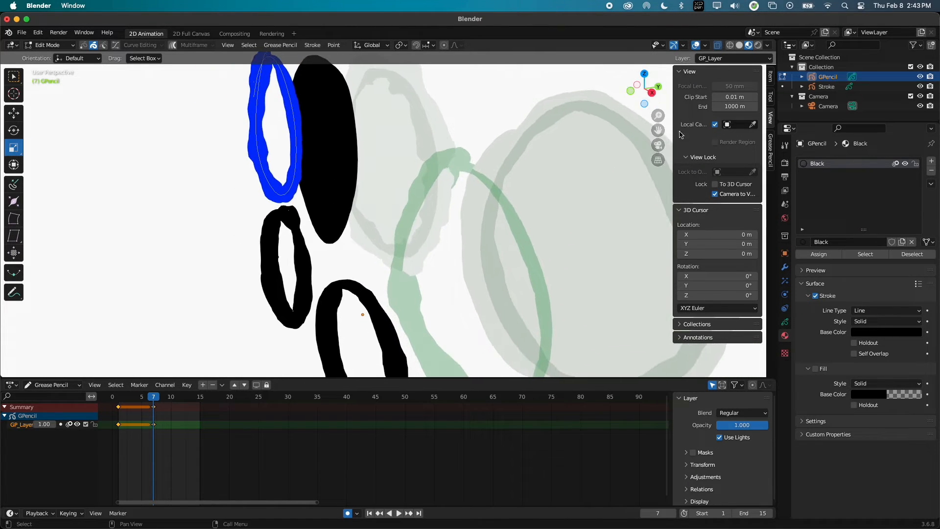
Return to the camera view with the scene camera as local camera, and lock the view to the 3D cursor.
left_click(658, 145)
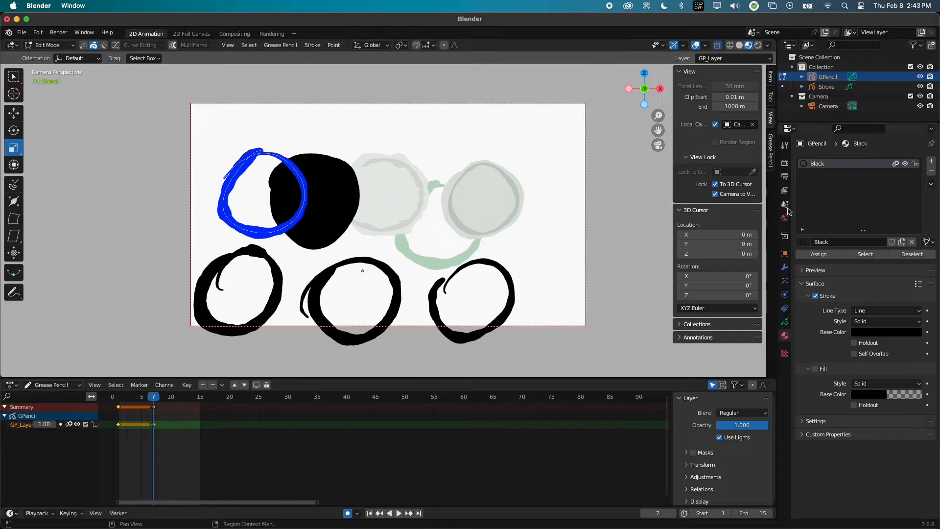
left_click(715, 183)
Leave the GPencil object for Object Mode, select the Stroke object, and enter Edit Mode on it.
key("ctrl+Tab")
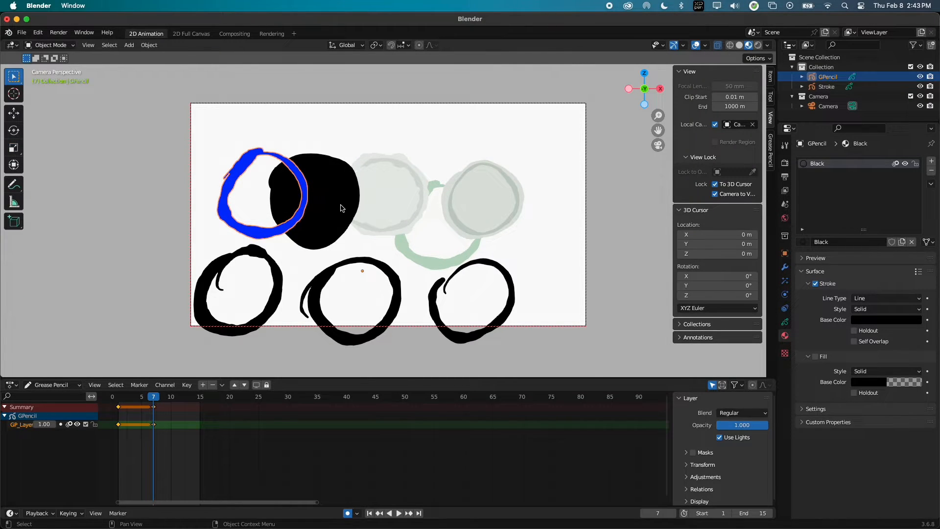
key("ctrl+Tab")
left_click(363, 210)
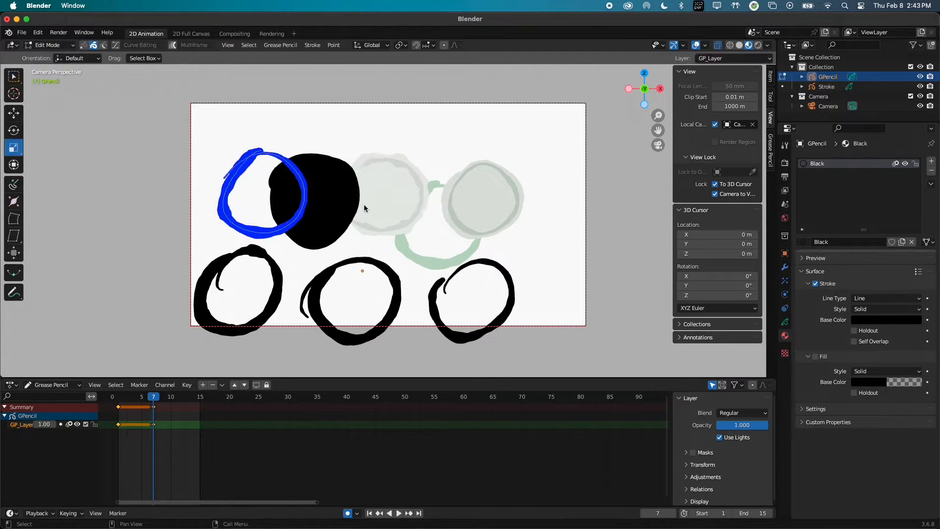
key("ctrl+Tab")
left_click(322, 214)
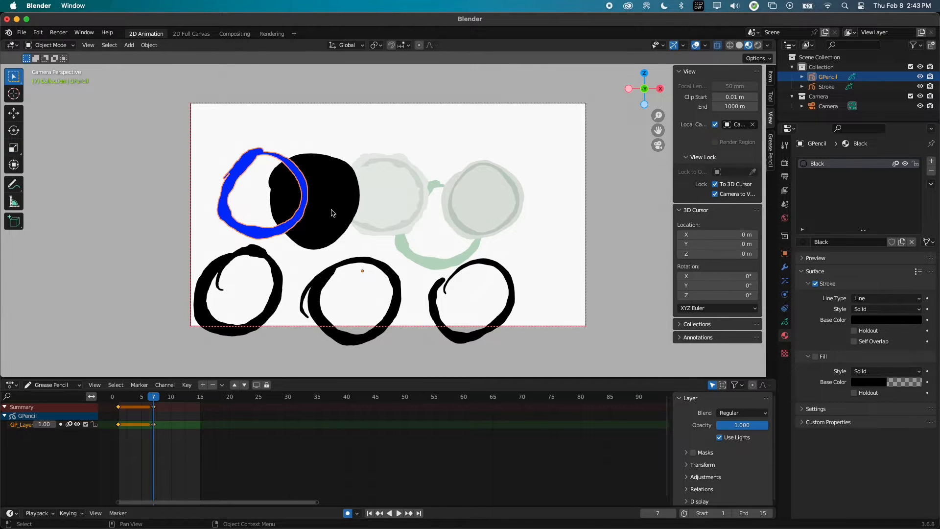
left_click(375, 225)
key("Tab")
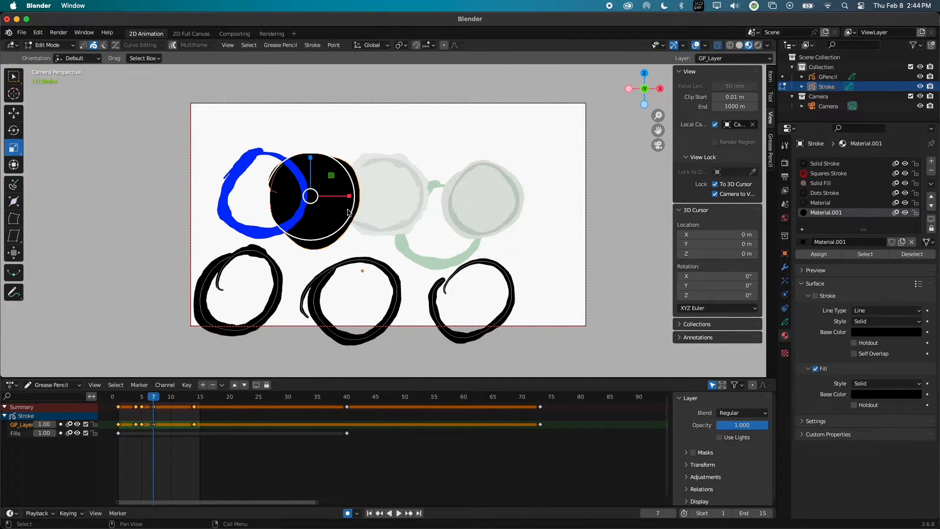
Move the black circle about 0.19 m along X and shift it along Y in front of the blue circle.
key("g")
key("x")
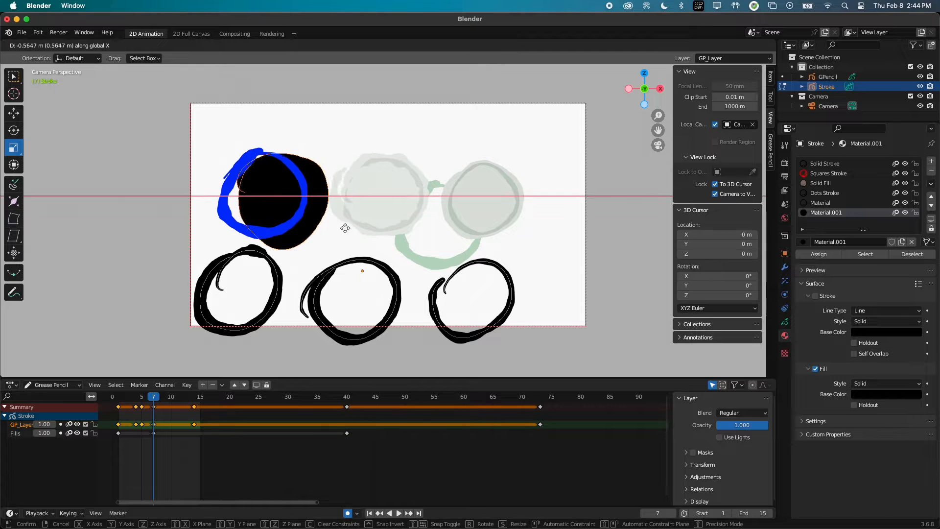
left_click(385, 211)
key("g")
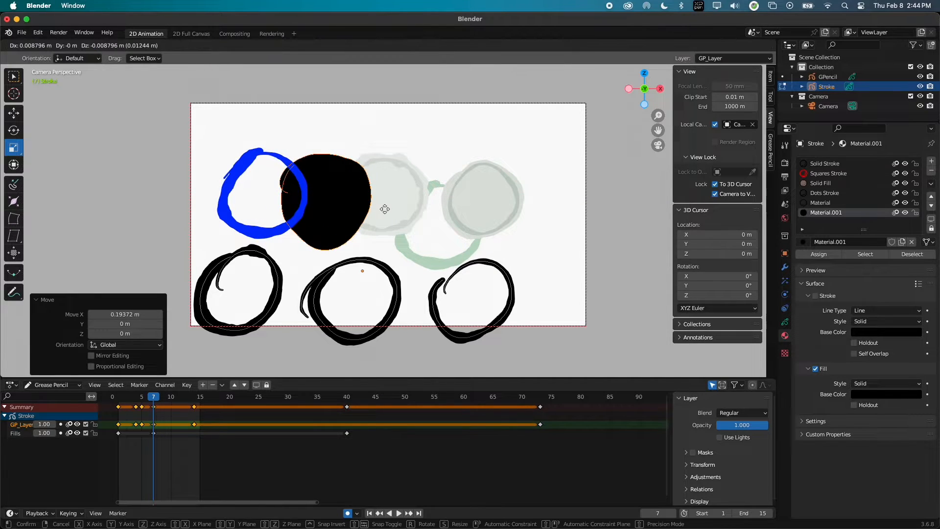
key("y")
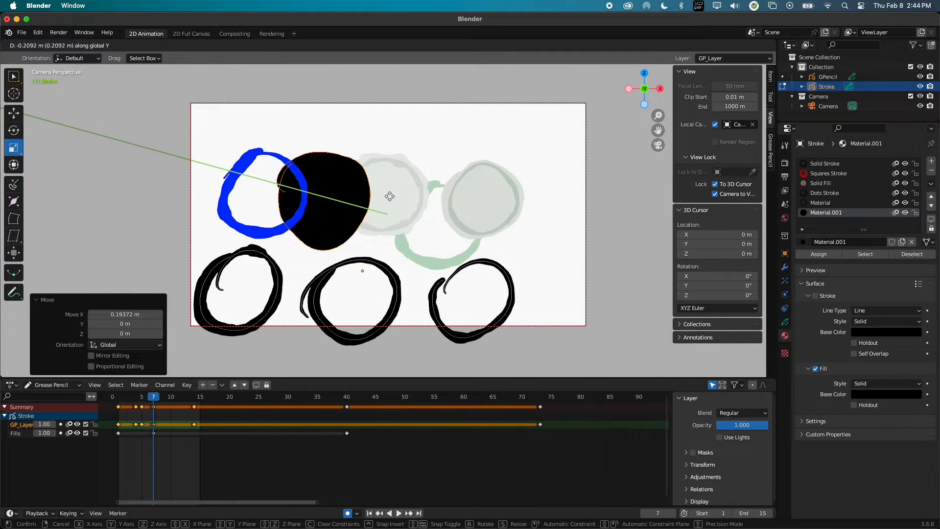
key("Escape")
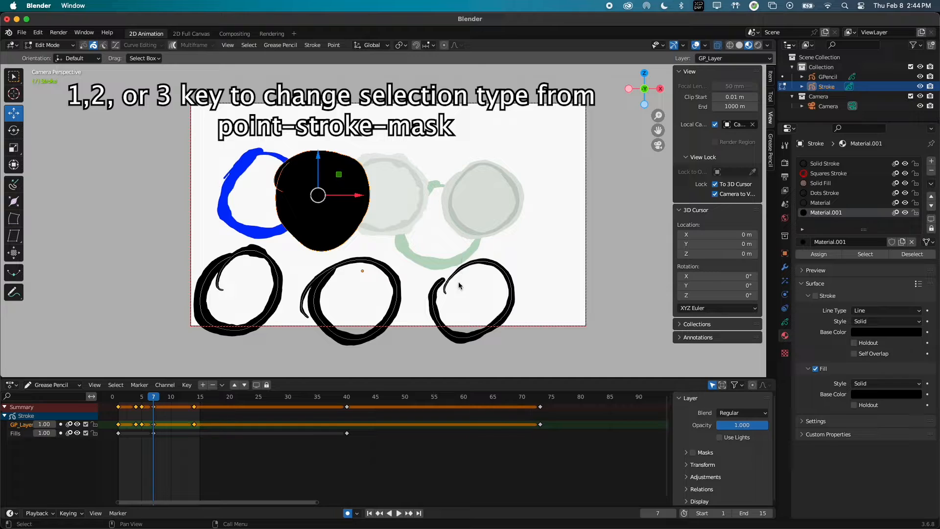
Go to frame 10 and move the black circle about 0.94 m in X and 0.18 m in Z.
left_click_drag(168, 398, 172, 400)
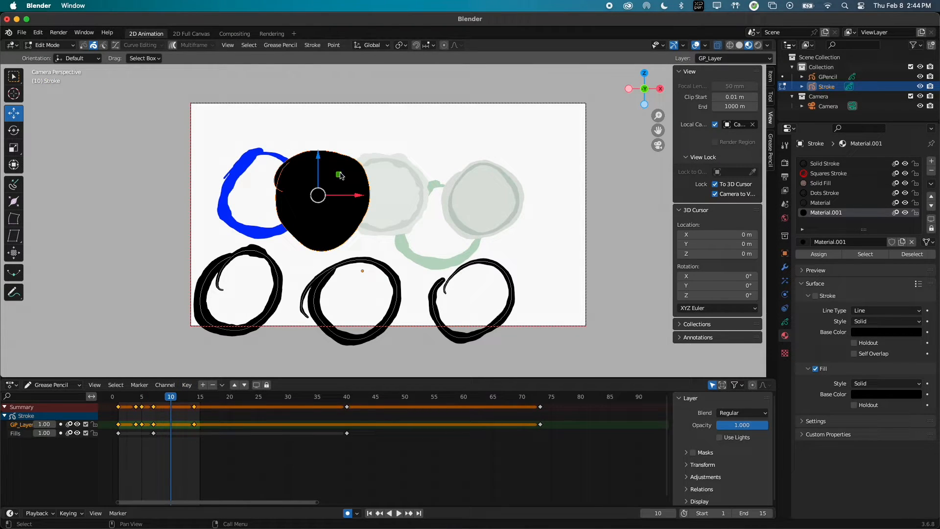
left_click_drag(340, 175, 401, 166)
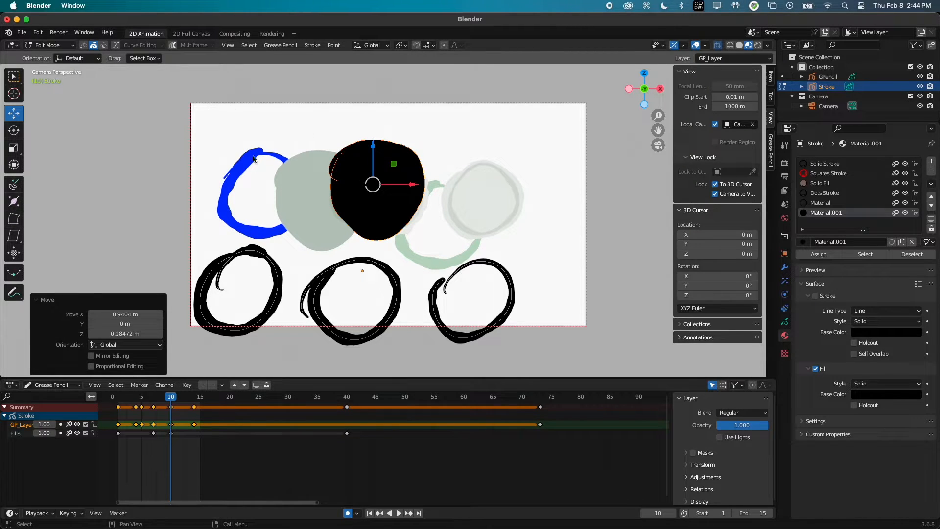
Lasso-select the black circle on frame 10 and move it about -0.19 m in X and 0.13 m in Z.
left_click(13, 78)
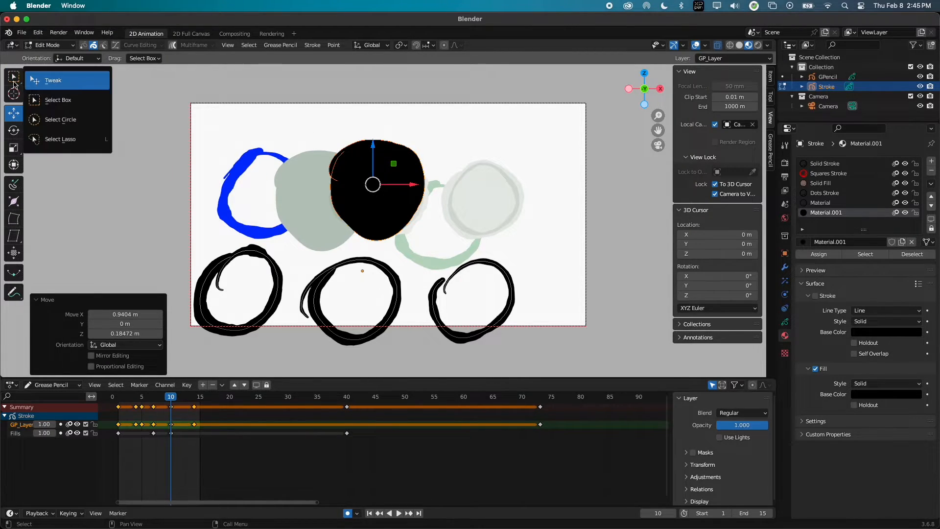
left_click_drag(12, 81, 78, 96)
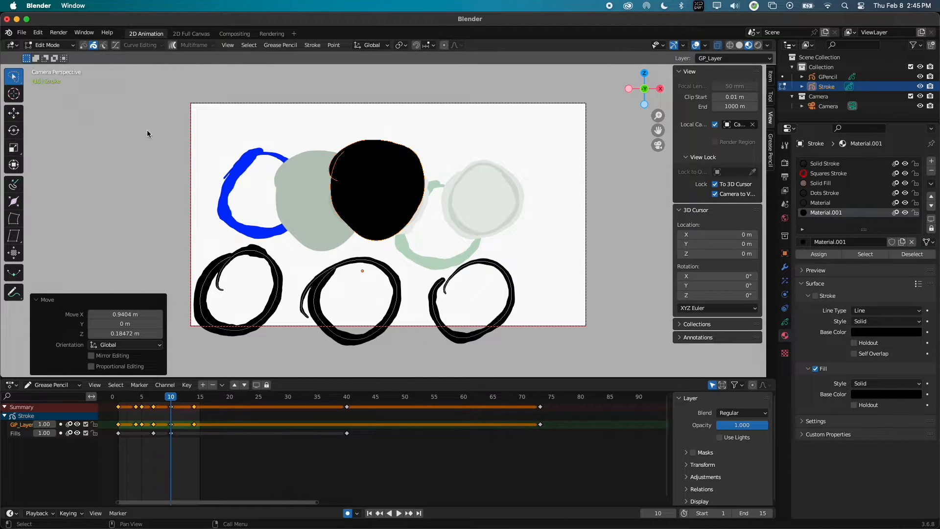
mouse_move(483, 222)
left_mouse_down()
mouse_move(392, 259)
mouse_move(312, 197)
mouse_move(416, 119)
mouse_move(450, 156)
left_mouse_up()
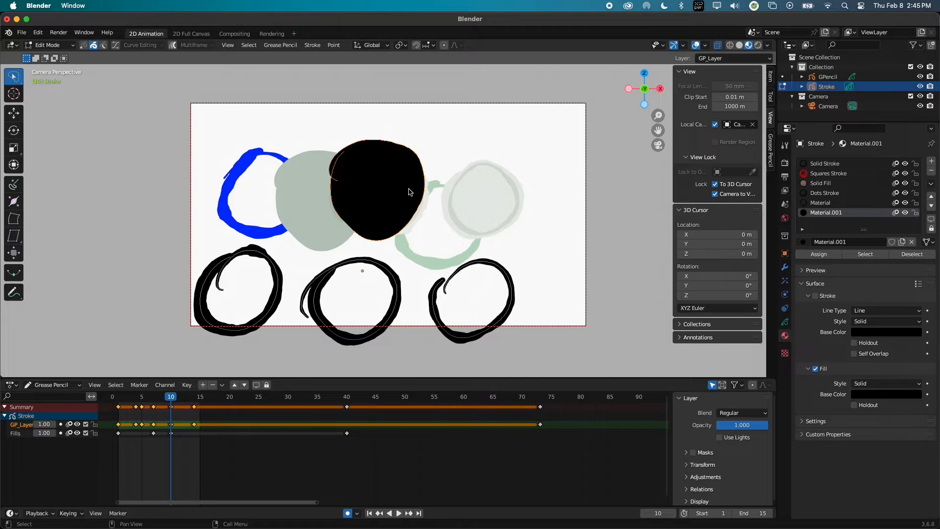
key("g")
left_click(345, 173)
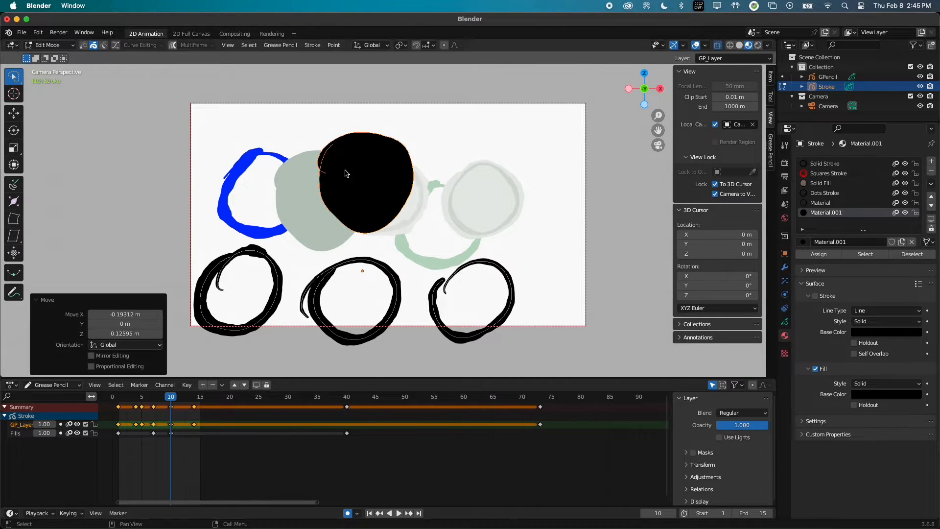
Use the Move tool to reposition the black circle along X, along Z, and freely by about 0.19 m in X and 0.45 m in Z.
left_click(17, 113)
mouse_move(404, 177)
left_mouse_down()
mouse_move(455, 172)
mouse_move(378, 190)
left_mouse_up()
mouse_move(338, 135)
left_mouse_down()
mouse_move(340, 112)
mouse_move(339, 154)
left_mouse_up()
mouse_move(356, 186)
left_mouse_down()
mouse_move(426, 139)
mouse_move(373, 148)
mouse_move(383, 155)
left_mouse_up()
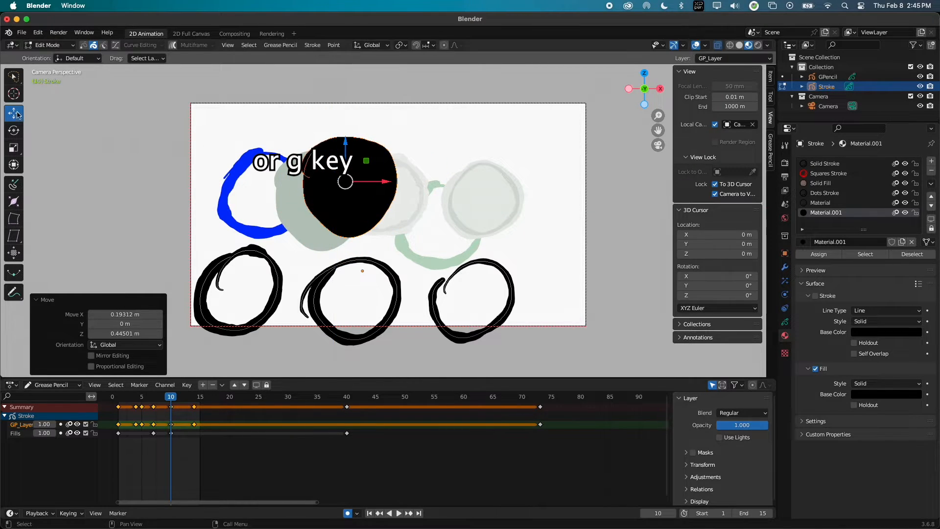
Rotate the black circle about -136° around Y with the Rotate tool, and rotate it about 83° more in the view plane.
left_click(14, 130)
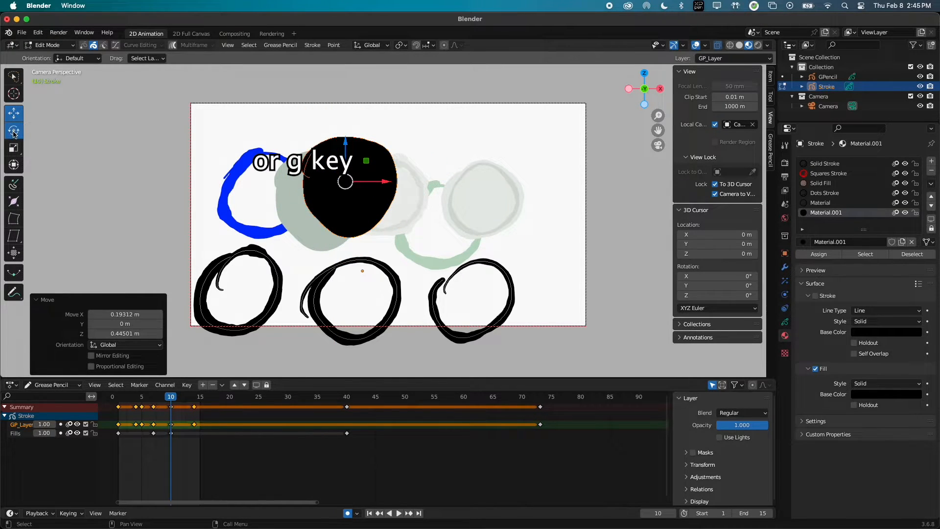
mouse_move(377, 163)
left_mouse_down()
mouse_move(377, 216)
mouse_move(388, 213)
left_mouse_up()
key("r")
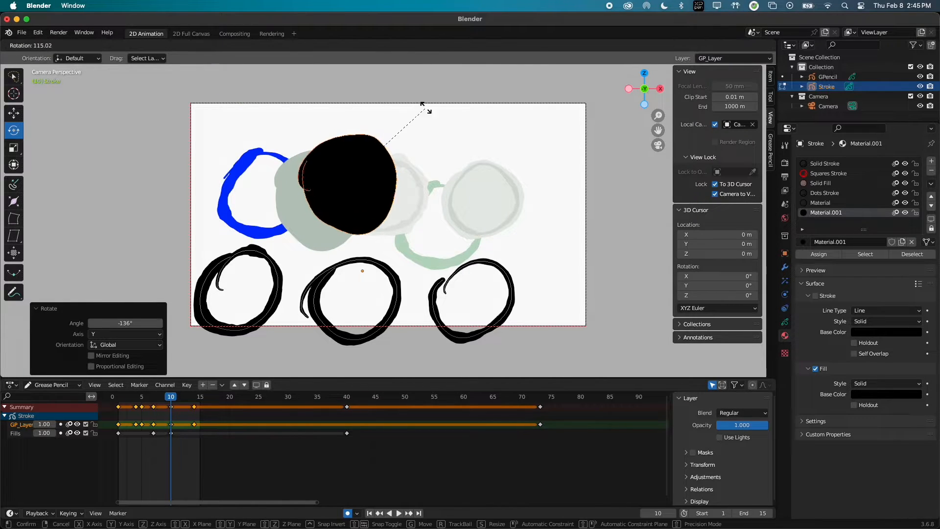
Try rotating the black circle about -219° around X and about 21° around Z, and undo both rotations.
key("r")
key("x")
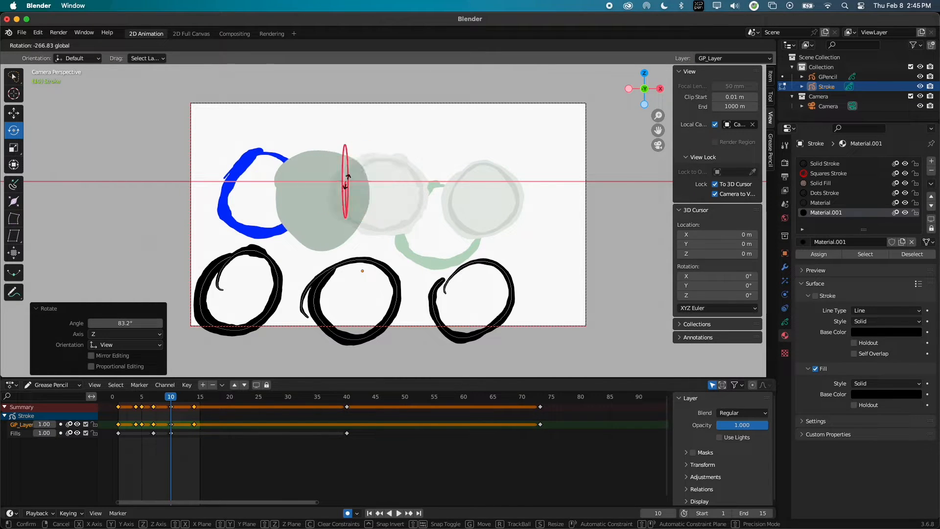
left_click(370, 184)
key("r")
key("z")
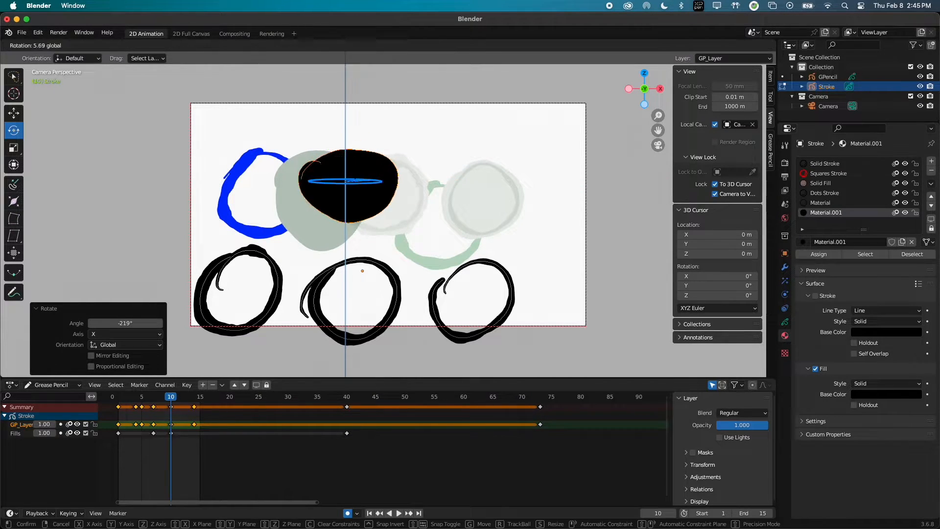
left_click(374, 183)
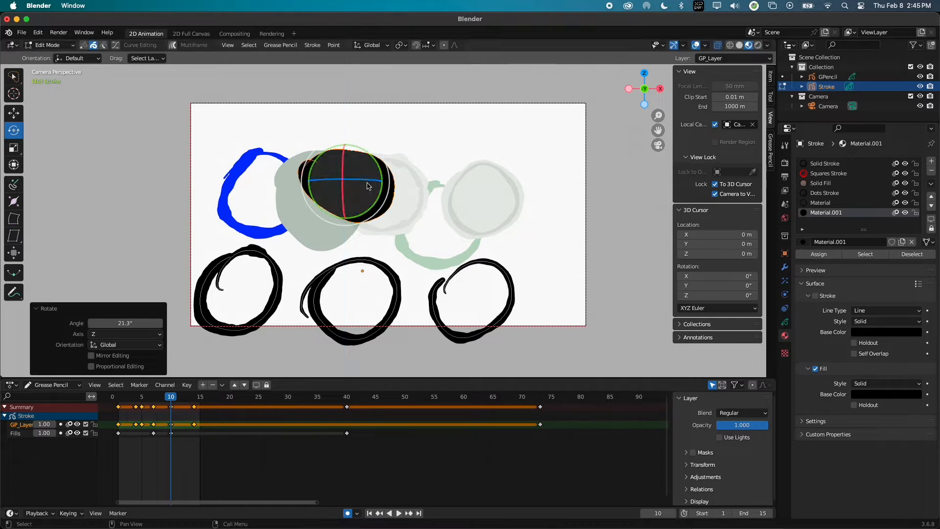
key("ctrl+z")
key("ctrl+z")
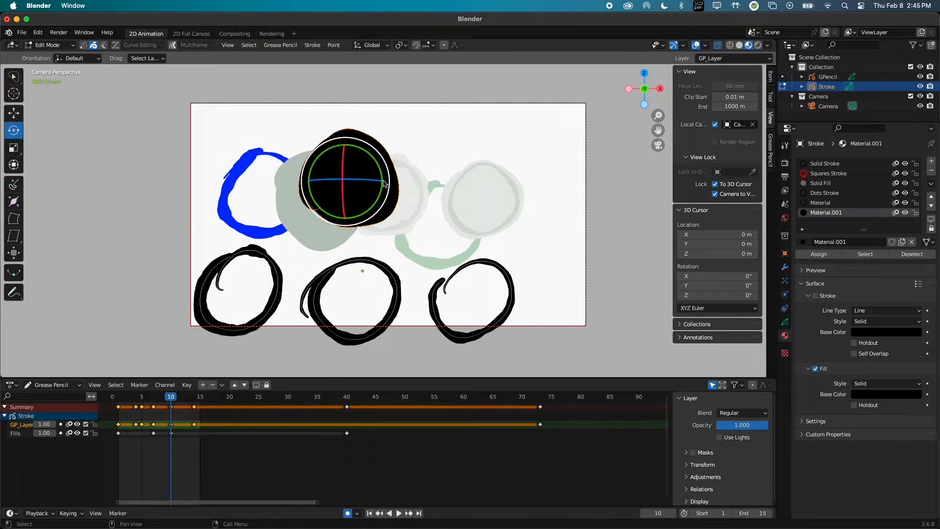
Try stretching the black circle with the Scale tool by about 2.63 along X and 2.17 along Z, undoing each stretch.
left_click(17, 151)
left_click(15, 153)
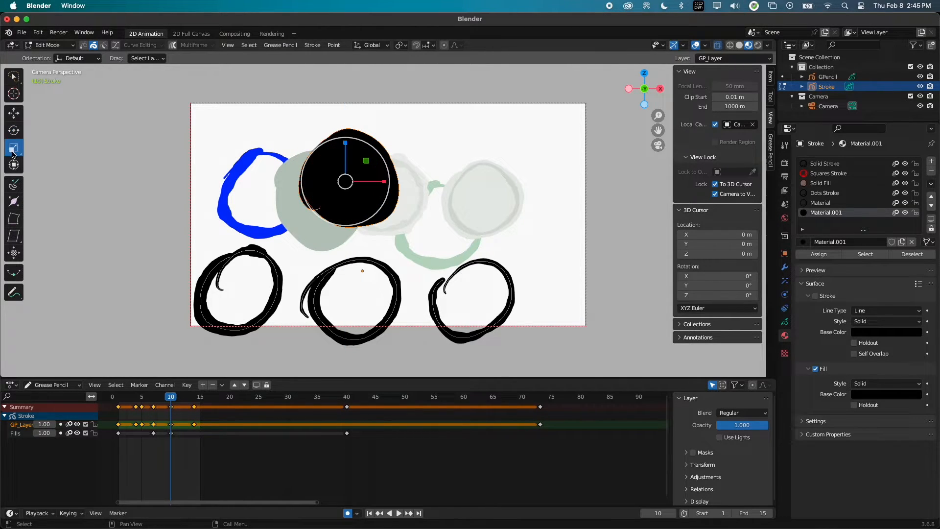
mouse_move(383, 157)
left_mouse_down()
mouse_move(391, 152)
mouse_move(370, 167)
mouse_move(392, 155)
mouse_move(386, 162)
mouse_move(384, 145)
mouse_move(368, 162)
mouse_move(412, 181)
mouse_move(450, 181)
left_mouse_up()
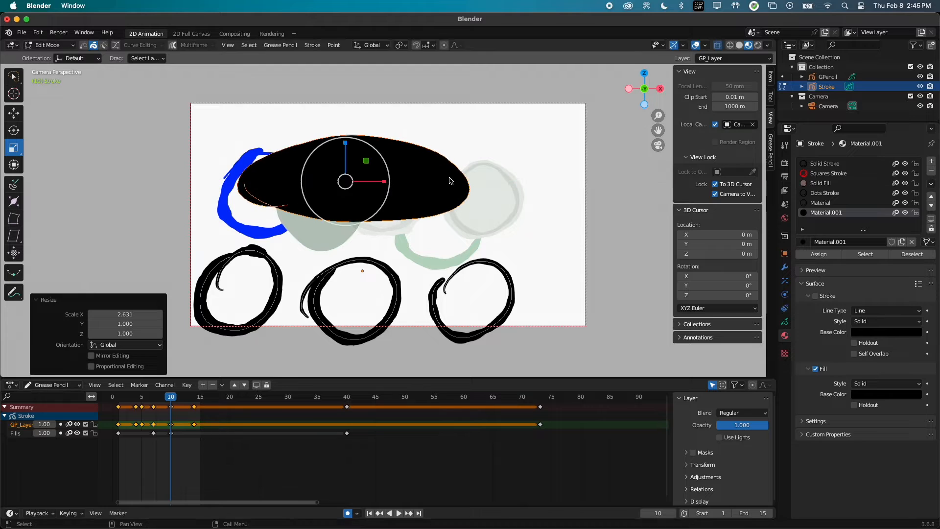
key("ctrl+z")
mouse_move(345, 142)
left_mouse_down()
mouse_move(365, 147)
mouse_move(387, 122)
mouse_move(384, 135)
left_mouse_up()
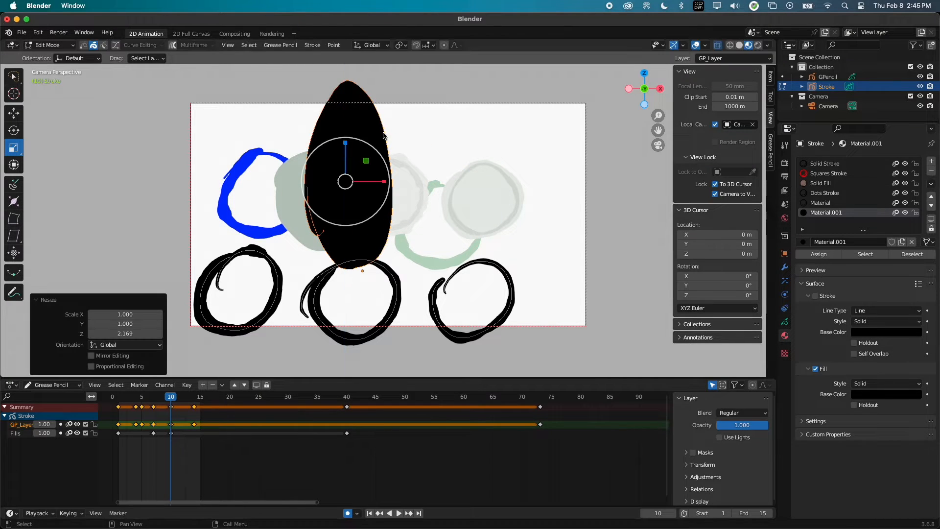
key("ctrl+z")
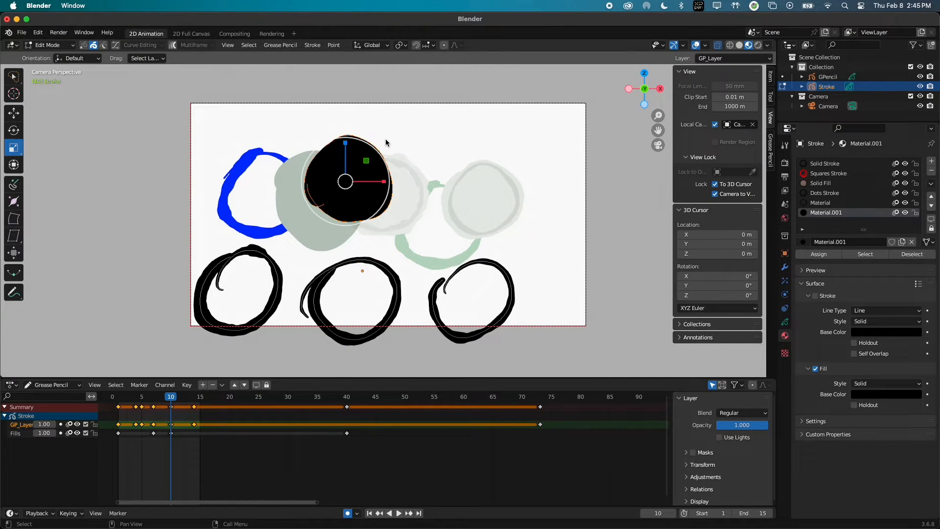
Move the black circle about -0.18 m along Z and scale it by about 1.05 along Z.
key("g")
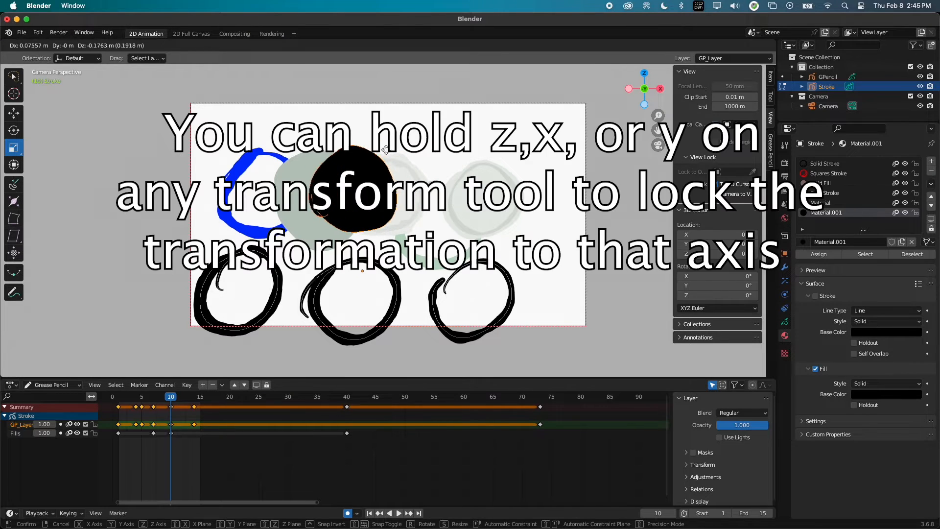
left_click(385, 150)
key("s")
key("z")
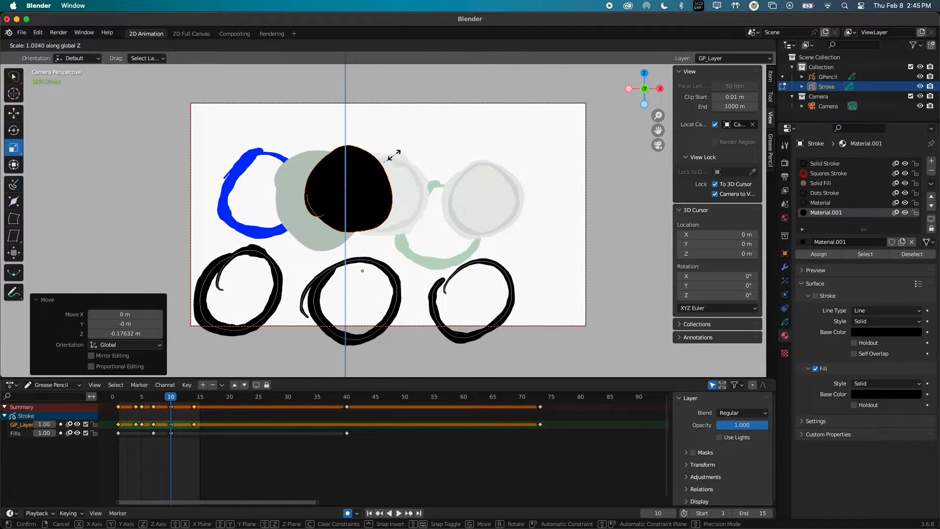
left_click(394, 156)
Rotate the black circle about 10.5° in the view plane.
key("s")
key("r")
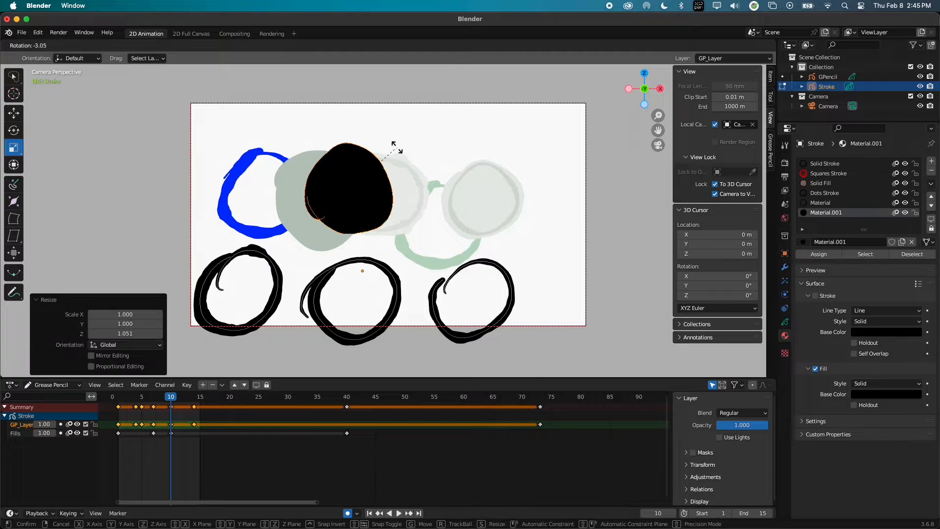
left_click(400, 162)
Try scaling the black circle by about 0.61 along X and undo the scaling.
key("s")
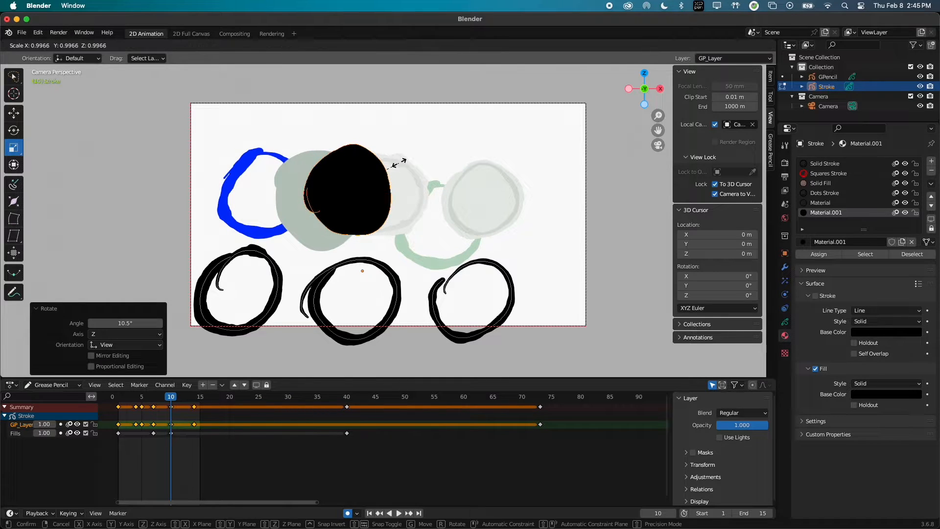
key("x")
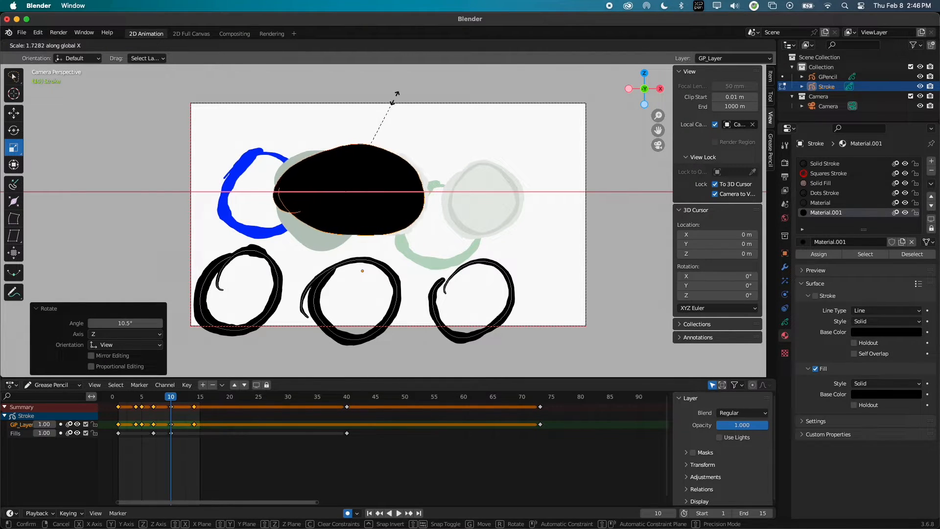
key("Escape")
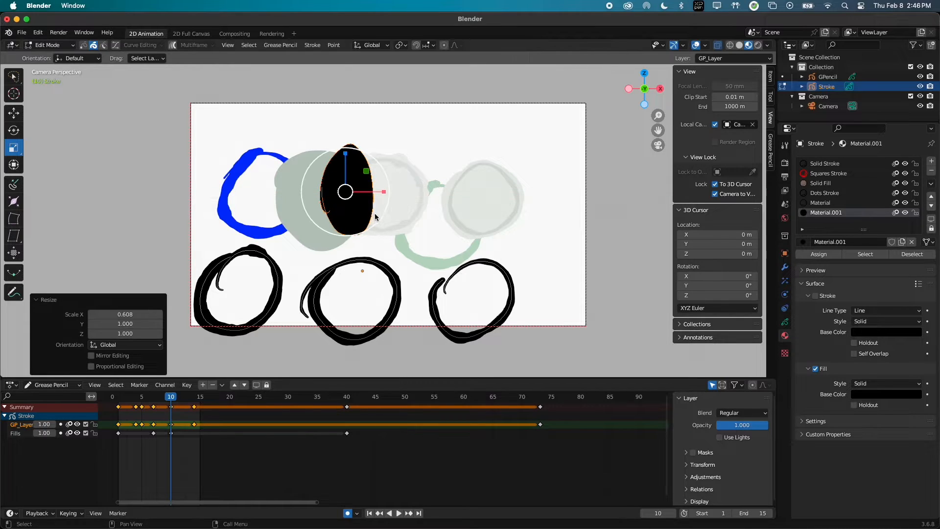
key("ctrl+z")
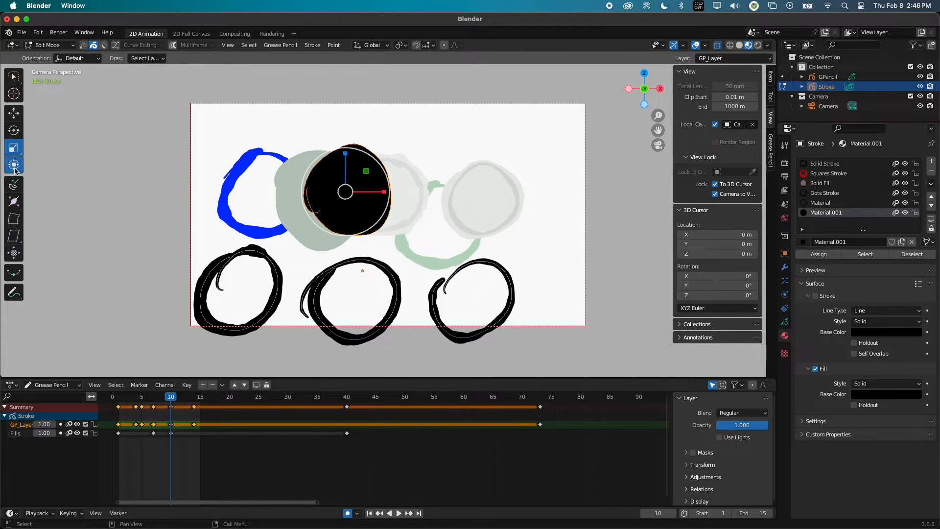
Try resizing the black circle with the Scale Cage, about 1.38 uniformly and about 2.07 in width, undoing each resize.
left_click(14, 167)
left_click_drag(19, 151, 78, 175)
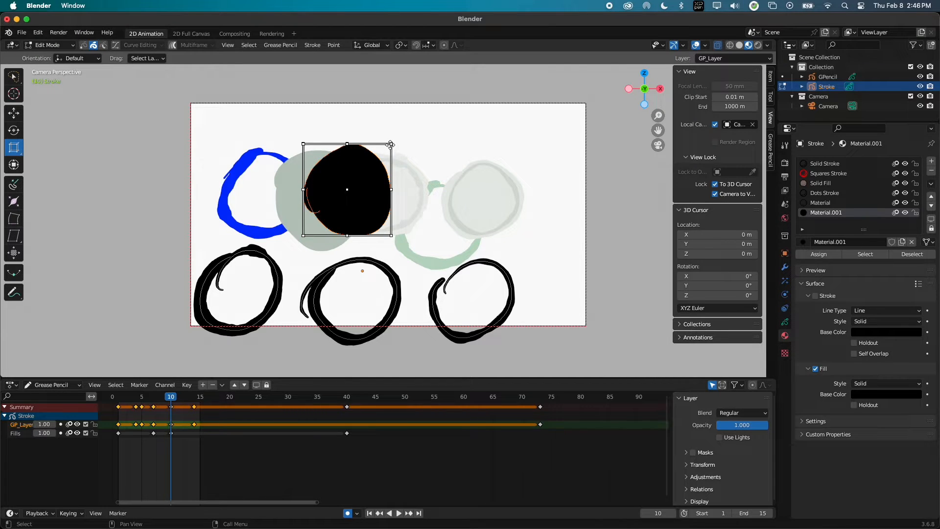
left_click_drag(390, 145, 436, 125)
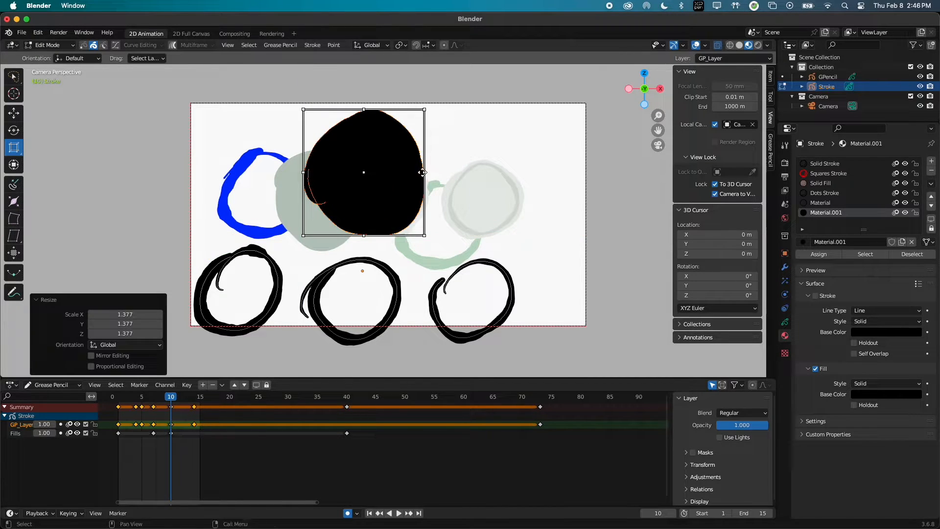
left_click_drag(429, 171, 545, 189)
key("super+z")
left_click_drag(347, 236, 338, 302)
key("ctrl+z")
left_click_drag(301, 189, 212, 219)
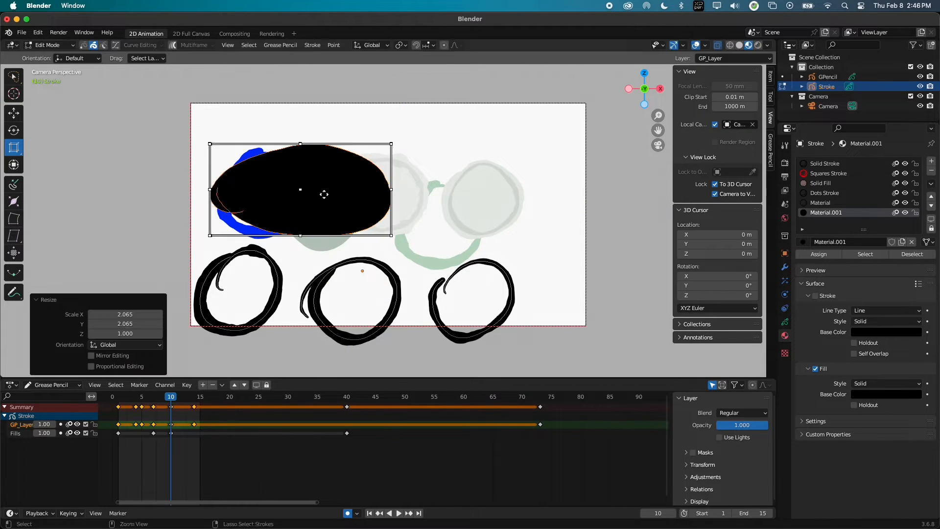
key("super+z")
Widen the black circle slightly along X with the Transform tool, undoing the other trial scaling and rotation.
left_click(14, 166)
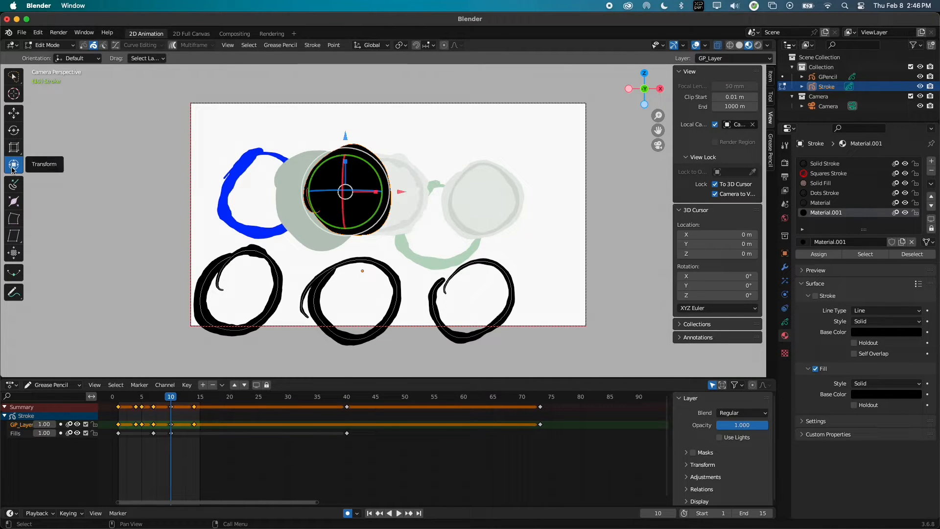
left_click_drag(345, 161, 386, 93)
key("super+z")
mouse_move(375, 191)
left_mouse_down()
mouse_move(356, 192)
mouse_move(392, 192)
mouse_move(369, 191)
mouse_move(376, 175)
mouse_move(378, 209)
left_mouse_up()
key("super+z")
left_click_drag(386, 176, 369, 236)
key("super+z")
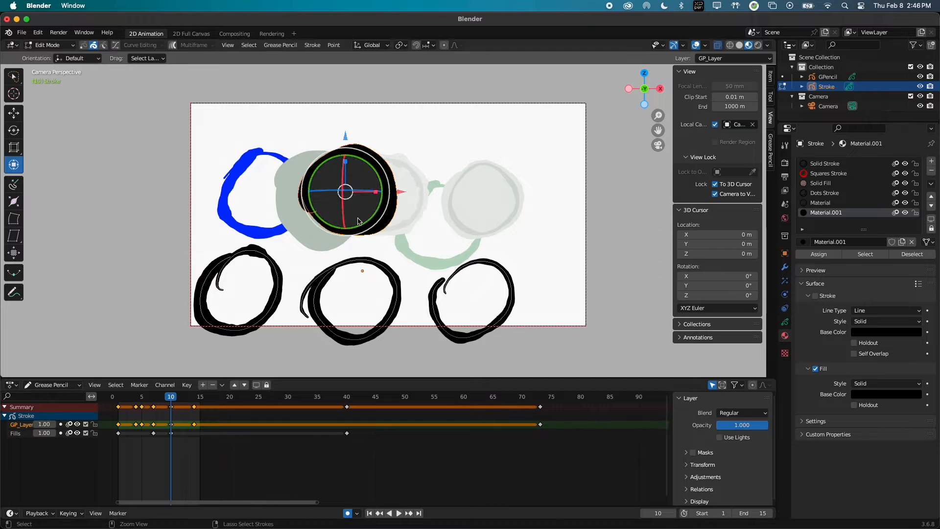
Try moving the black circle along X and rotating it with the Transform tool, undoing both edits.
left_click_drag(389, 190, 500, 189)
key("super+z")
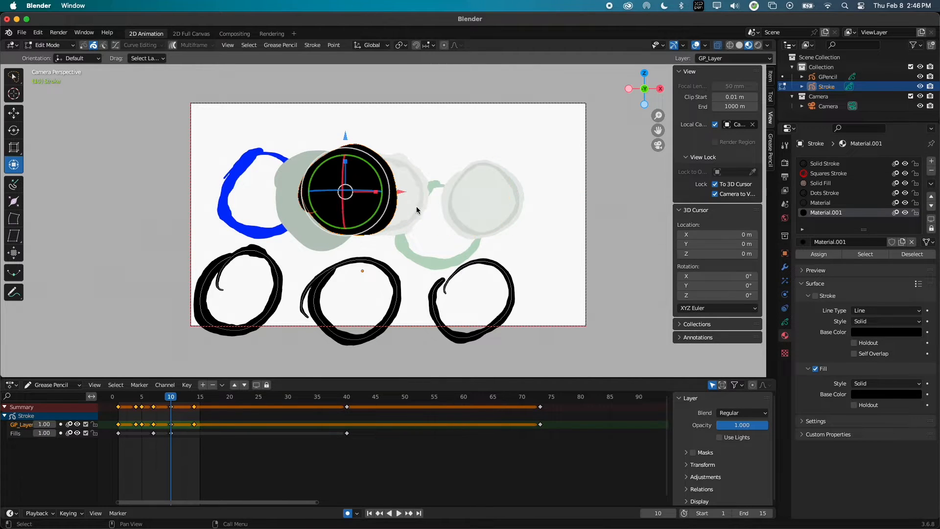
left_click_drag(339, 210, 356, 139)
key("super+z")
Try extruding the black circle's points about 2.31 m along X, check the result in Draw Mode, and undo it.
left_click(13, 185)
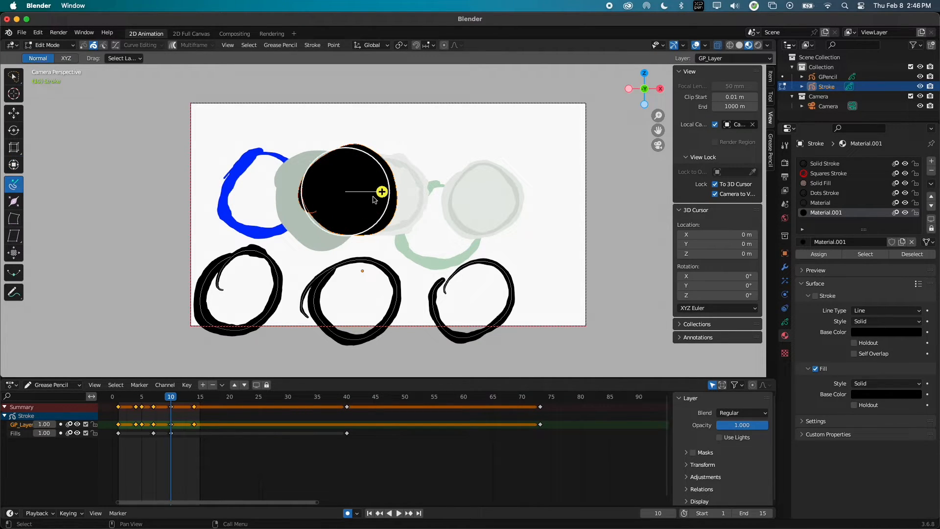
mouse_move(374, 199)
left_mouse_down()
mouse_move(499, 147)
mouse_move(565, 159)
left_mouse_up()
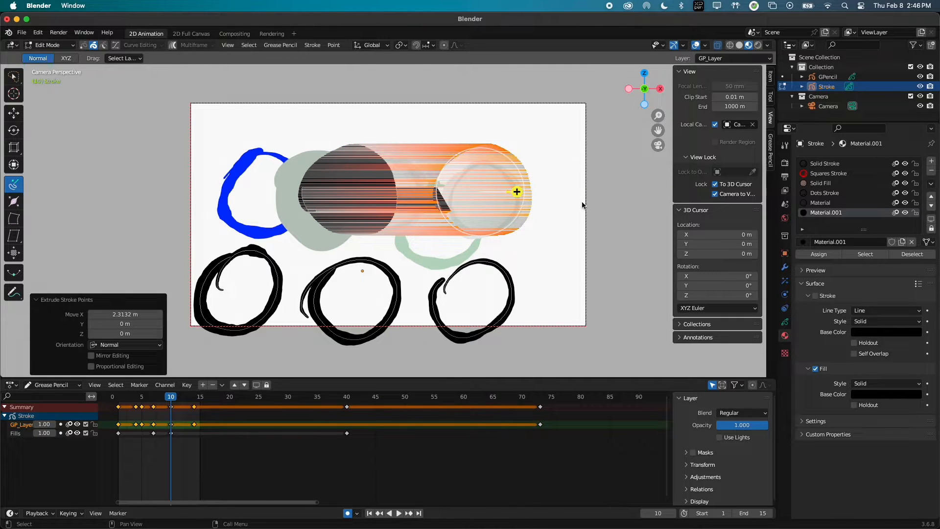
left_click(541, 266)
key("Tab")
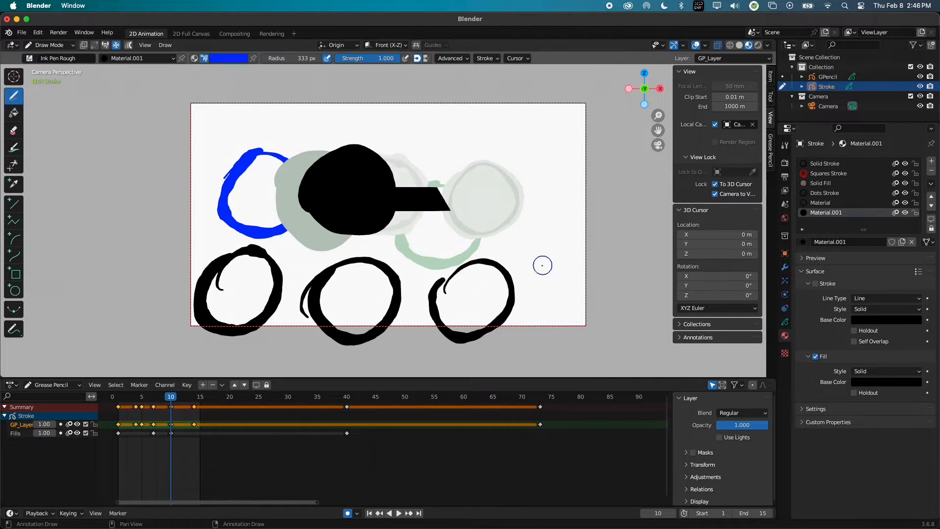
key("super+z")
key("super+z")
key("super+z")
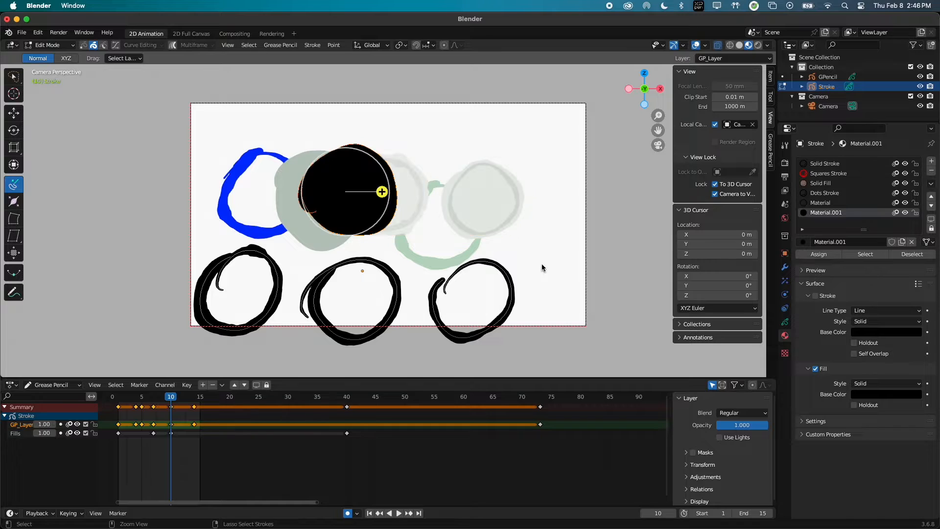
Thicken the stroke of the middle outlined circle in the lower row by about 1.31 with the Radius tool.
left_click(15, 202)
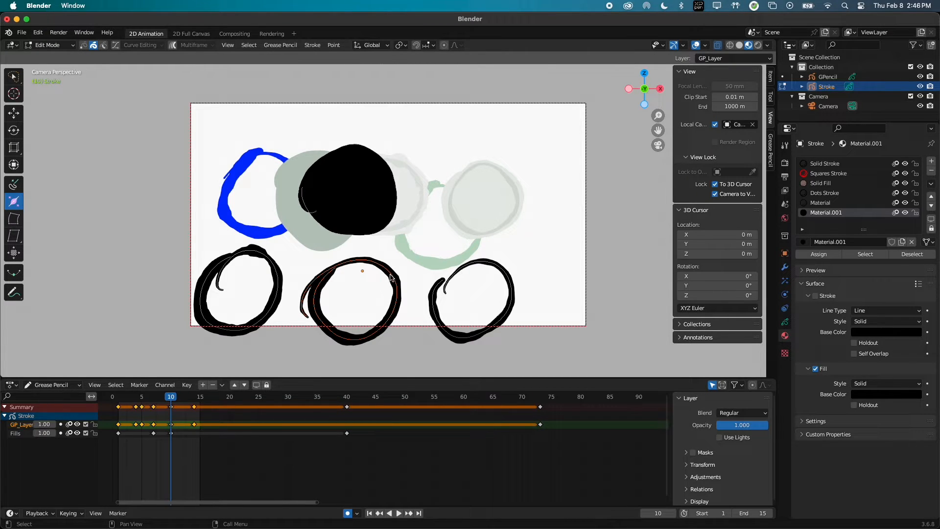
mouse_move(390, 277)
left_mouse_down()
mouse_move(528, 210)
mouse_move(645, 195)
mouse_move(374, 271)
mouse_move(558, 212)
mouse_move(365, 258)
left_mouse_up()
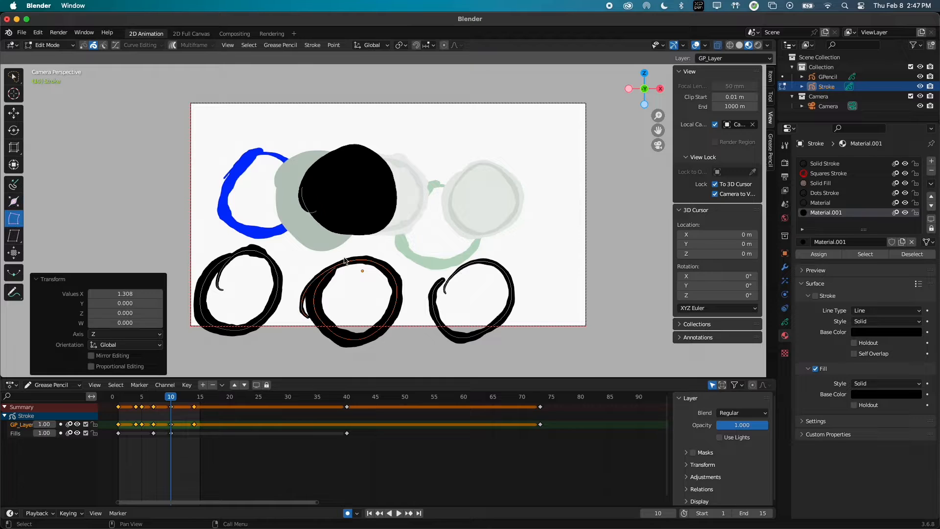
Try bending the lower middle circle with the Bend tool and undo the bends.
mouse_move(346, 274)
left_mouse_down()
mouse_move(426, 260)
mouse_move(304, 268)
mouse_move(246, 326)
mouse_move(495, 216)
mouse_move(499, 139)
mouse_move(460, 131)
mouse_move(467, 175)
mouse_move(484, 163)
mouse_move(573, 187)
left_mouse_up()
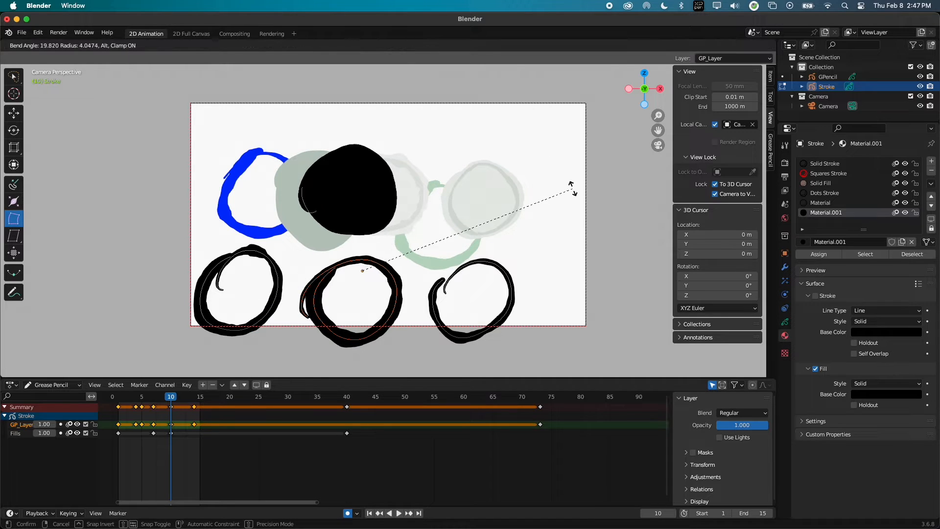
mouse_move(639, 274)
left_mouse_down()
mouse_move(299, 357)
mouse_move(105, 313)
left_mouse_up()
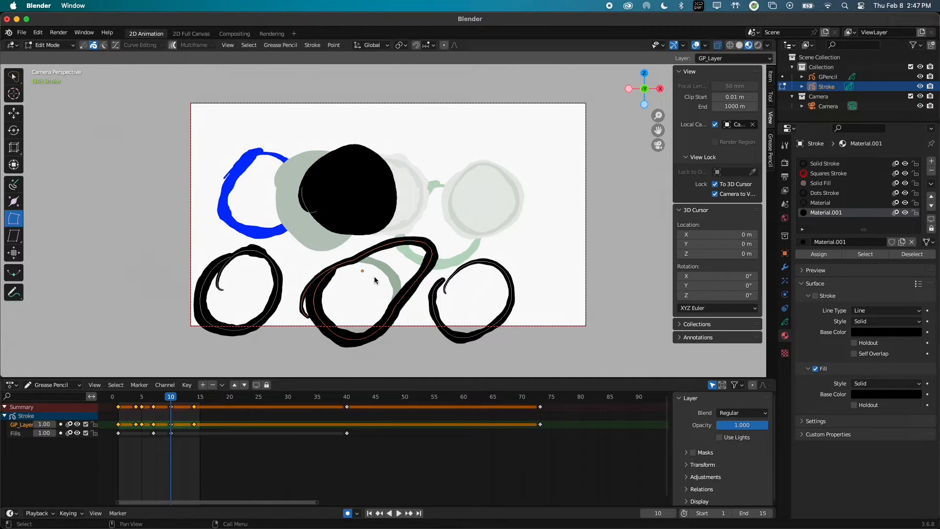
mouse_move(372, 272)
left_mouse_down()
mouse_move(562, 237)
mouse_move(294, 318)
mouse_move(185, 339)
mouse_move(143, 296)
left_mouse_up()
key("super+z")
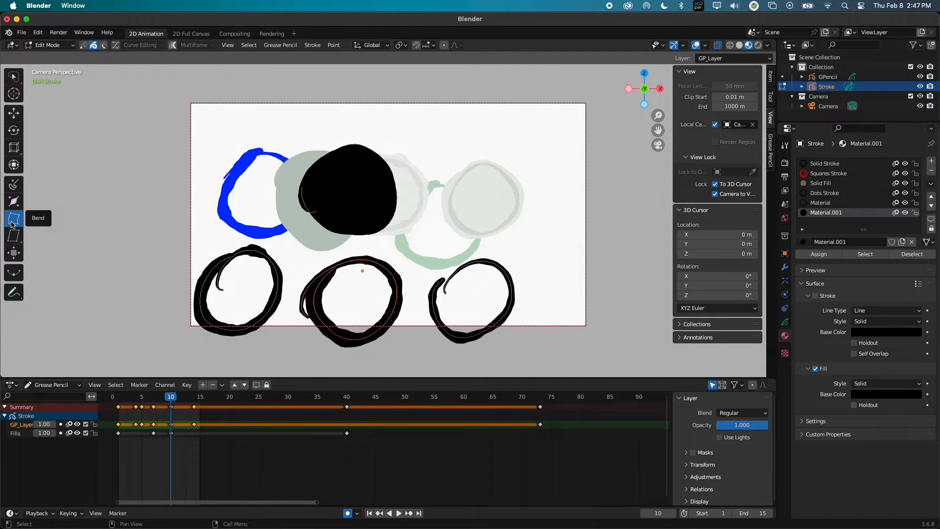
Try shearing the lower middle circle by about 0.445 with the Shear tool and undo it.
left_click(14, 235)
mouse_move(378, 295)
left_mouse_down()
mouse_move(416, 275)
mouse_move(688, 242)
mouse_move(298, 308)
mouse_move(201, 359)
left_mouse_up()
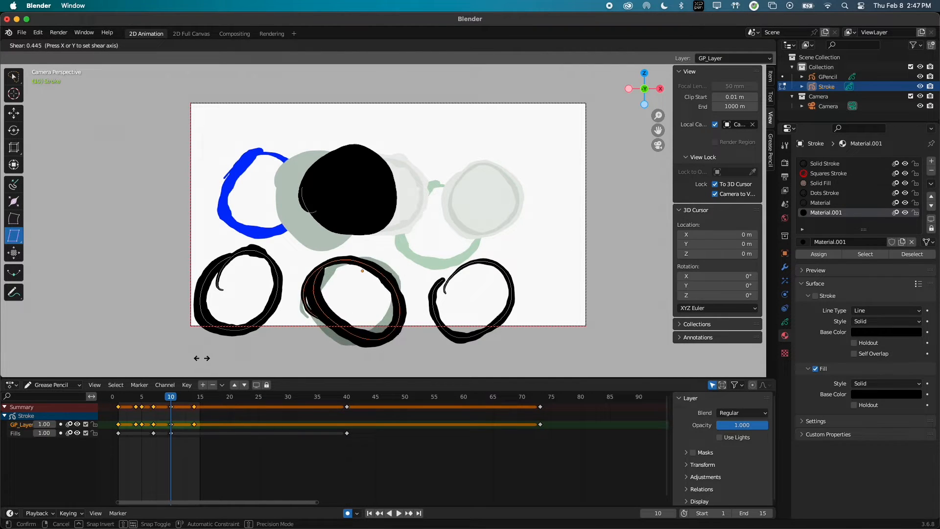
key("super+z")
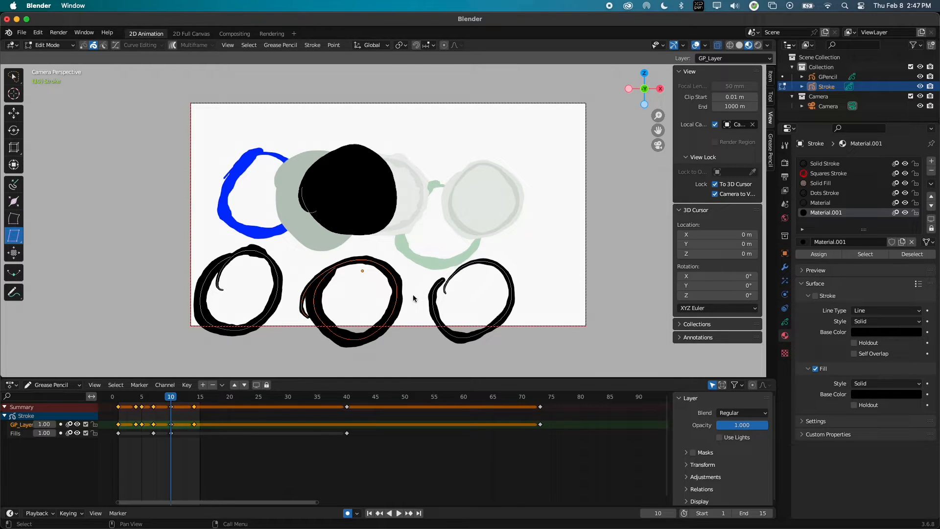
Play the animation briefly and set the timeline to frame 12.
key("space")
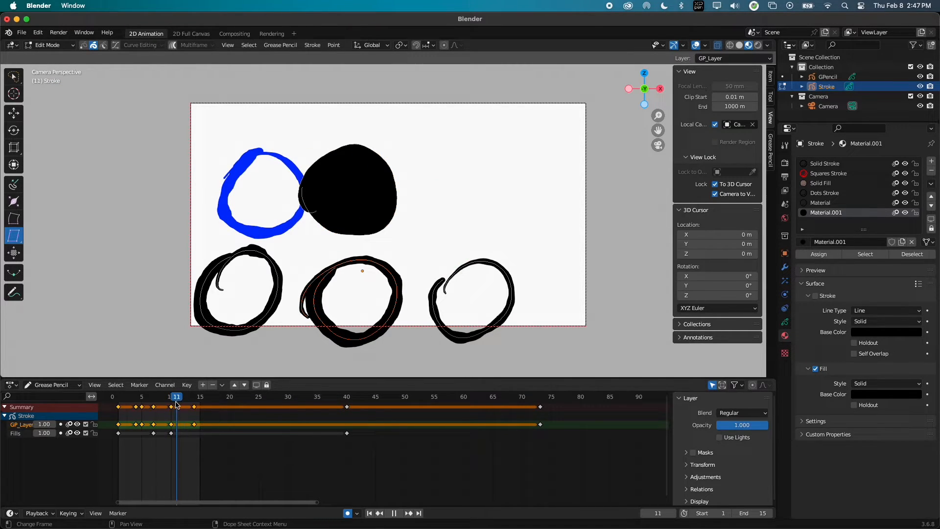
key("space")
left_click(183, 399)
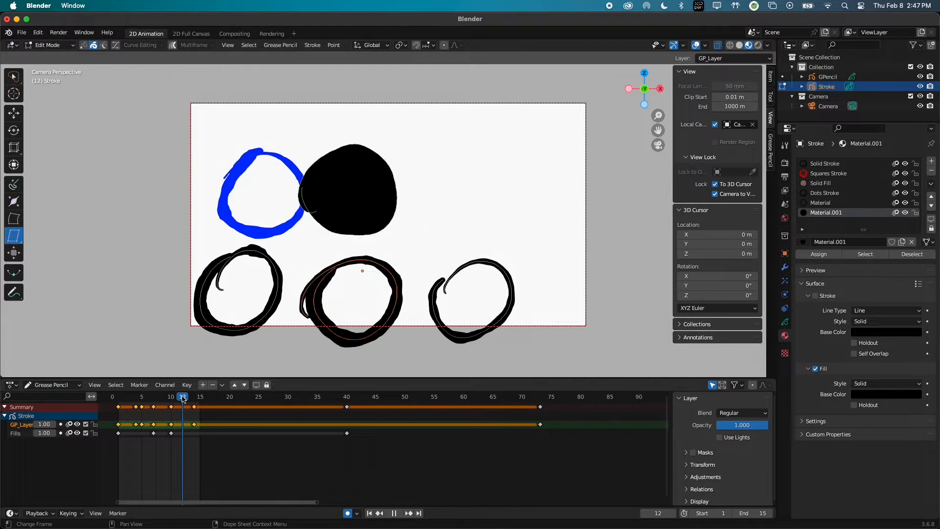
Try interpolating the active layer's strokes at frame 12 with the Interpolate tool and undo it.
left_click(13, 272)
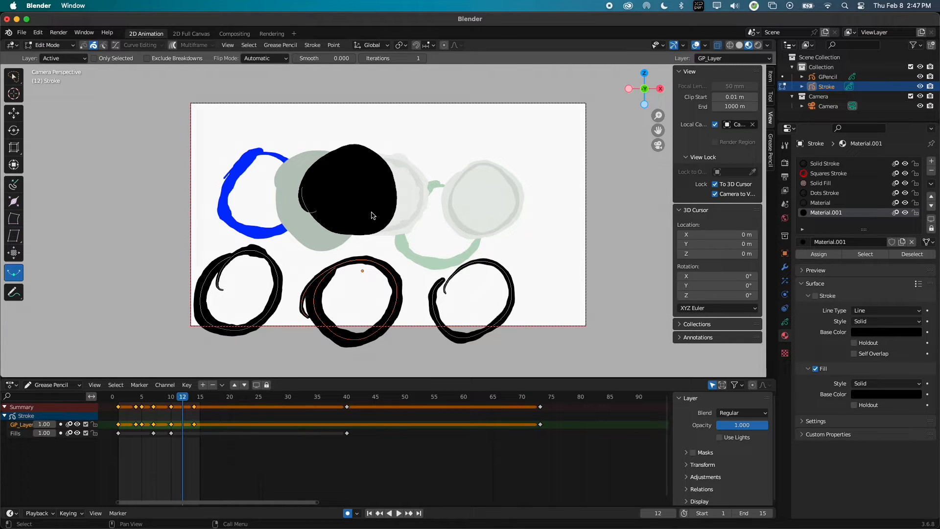
mouse_move(431, 200)
left_mouse_down()
mouse_move(425, 221)
mouse_move(460, 217)
left_mouse_up()
key("super+z")
Try Interpolate Sequence on the active layer with Step 1, play back the in-between frames, and undo the interpolation.
left_click(294, 46)
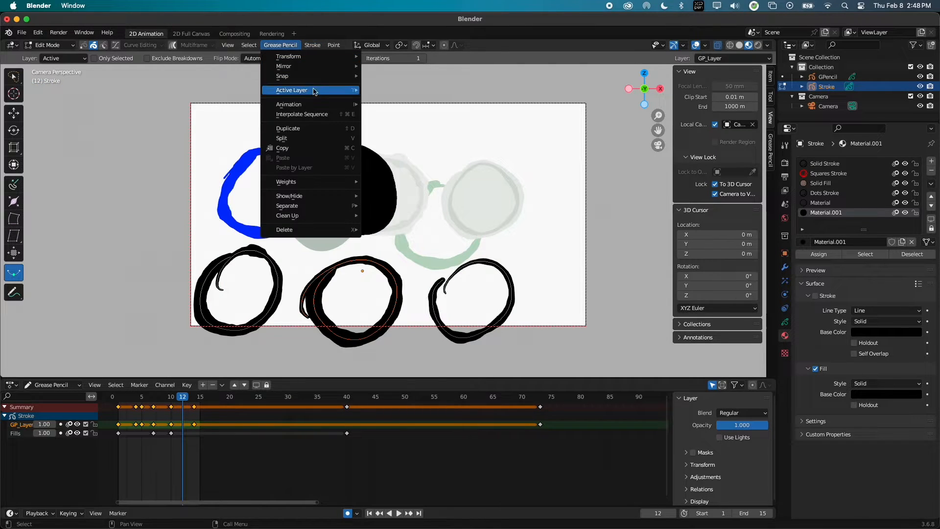
mouse_move(324, 199)
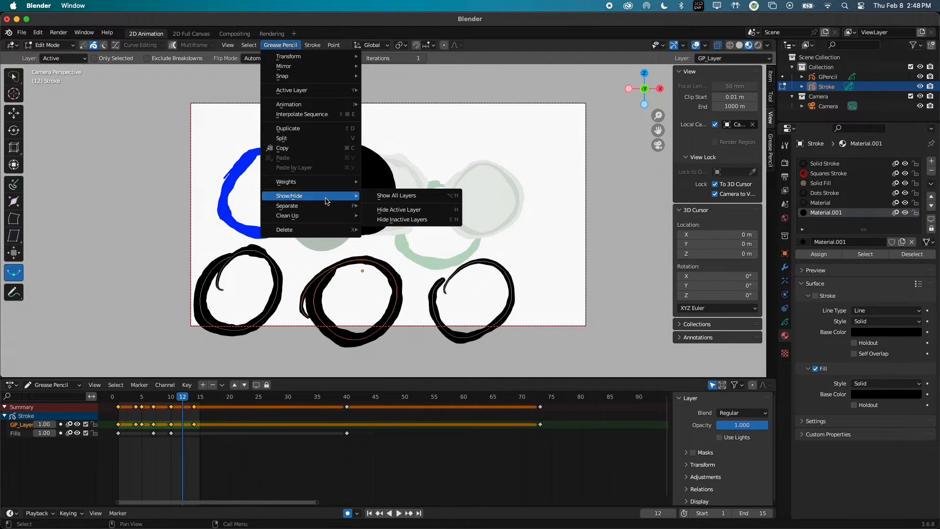
left_click(301, 114)
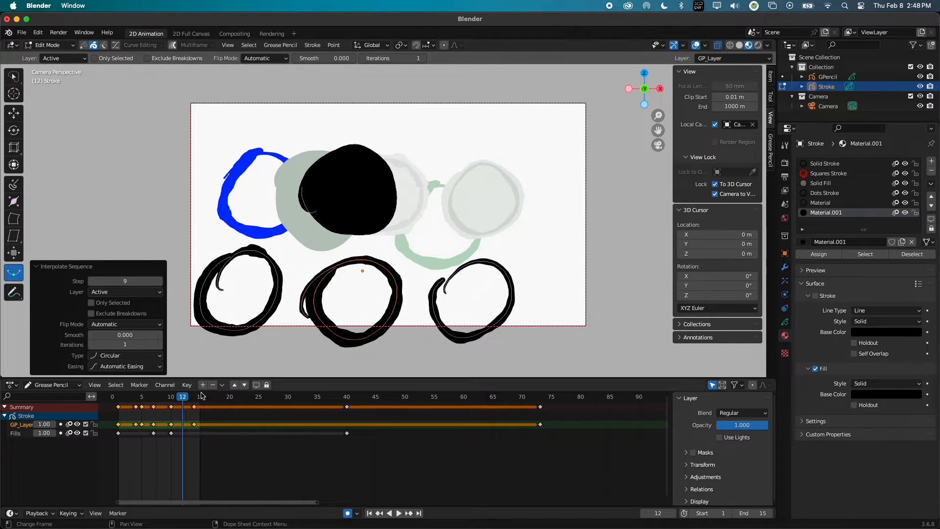
left_click_drag(130, 284, 97, 285)
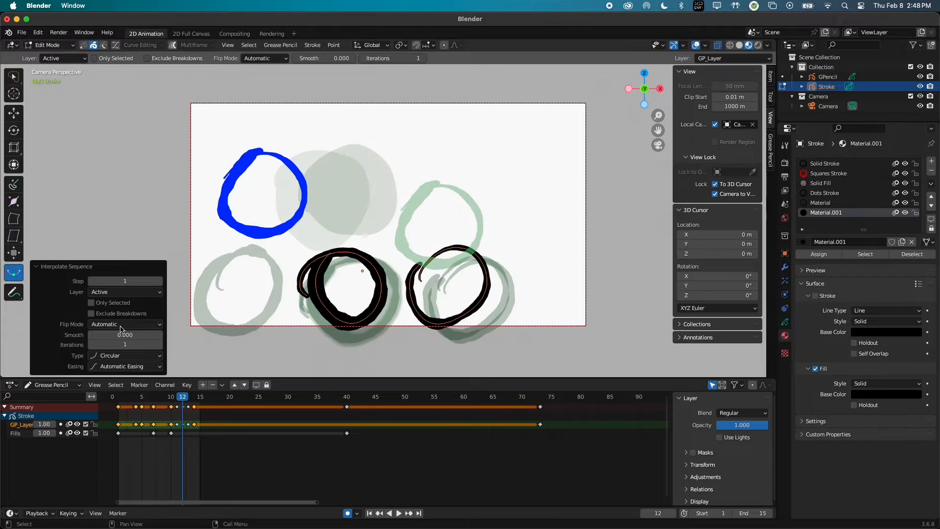
key("space")
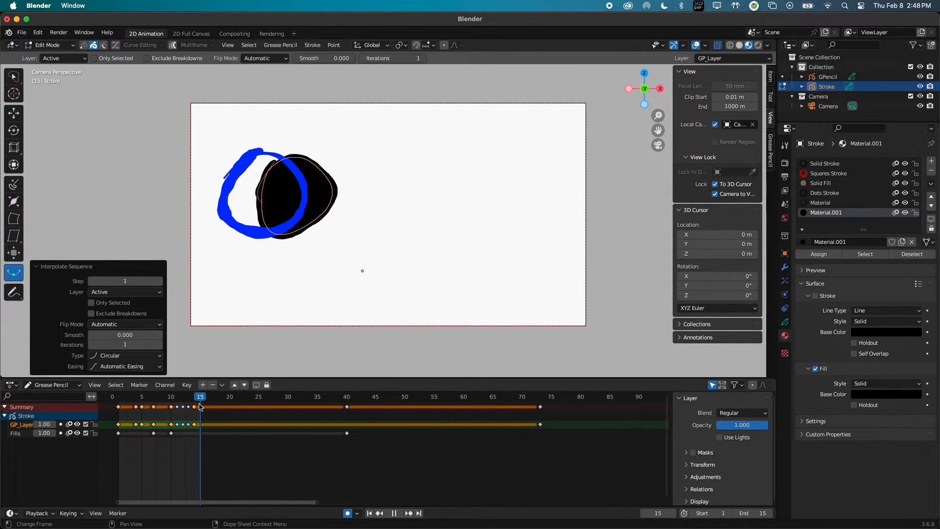
key("space")
key("e")
left_click(307, 349)
key("ctrl+z")
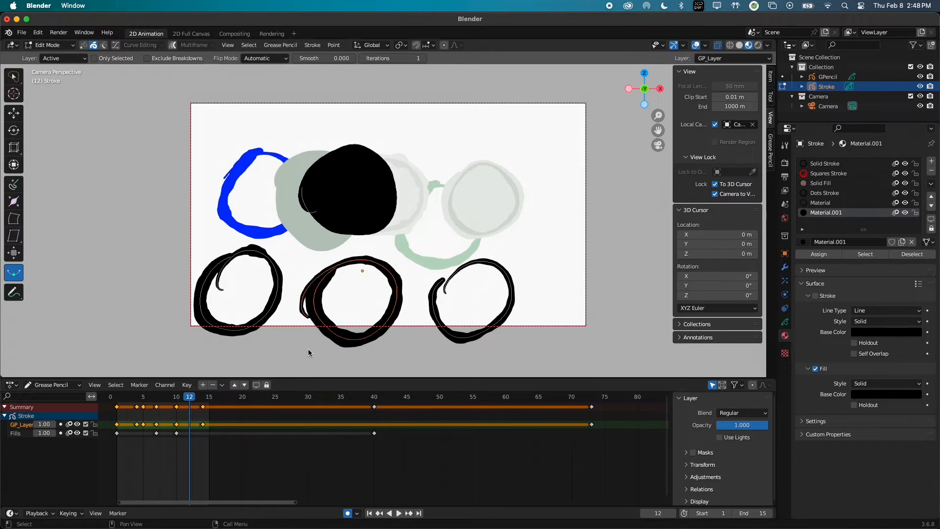
Switch to Draw Mode with the Solid Stroke material and draw a blue circle around the faint grey circle on frame 12.
key("Tab")
key("u")
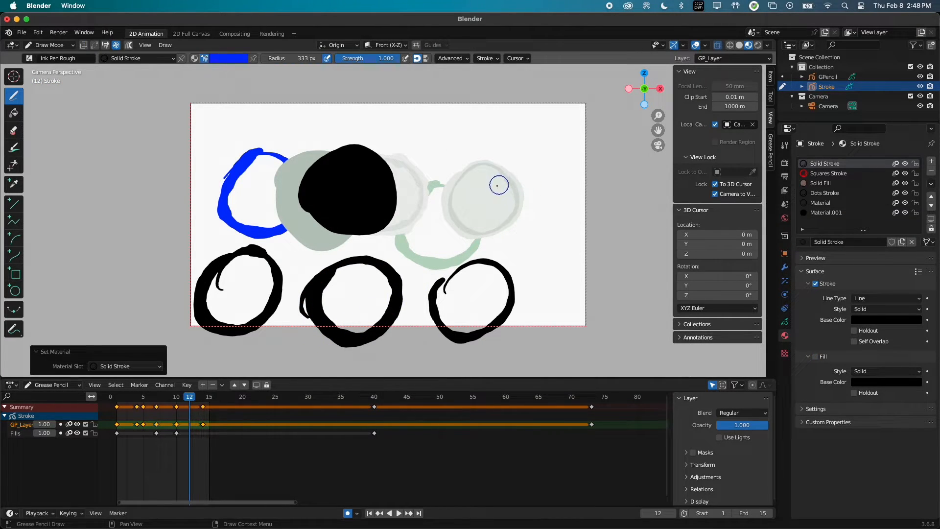
mouse_move(433, 191)
left_mouse_down()
mouse_move(515, 162)
mouse_move(445, 242)
mouse_move(447, 159)
left_mouse_up()
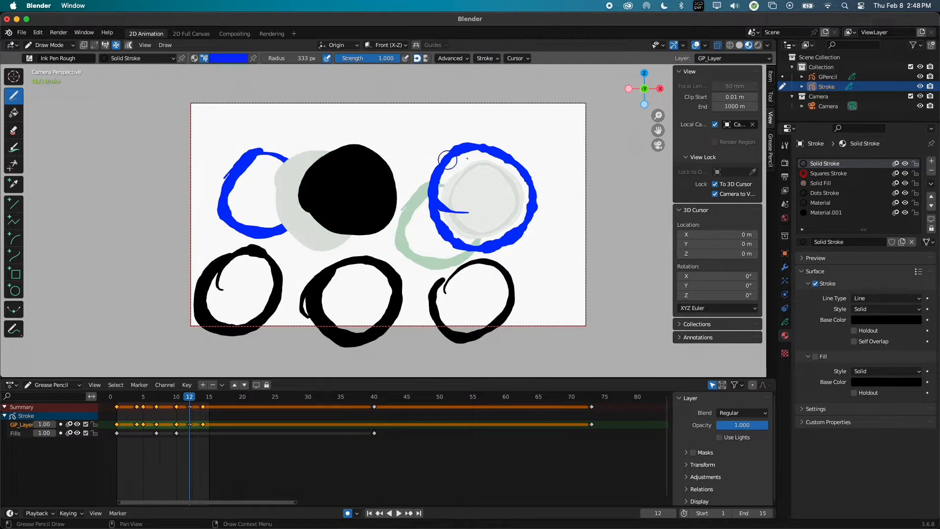
Switch to Sculpt Mode and try the Push brush on the upper-right edge of the blue circle around the faint grey one.
key("Tab")
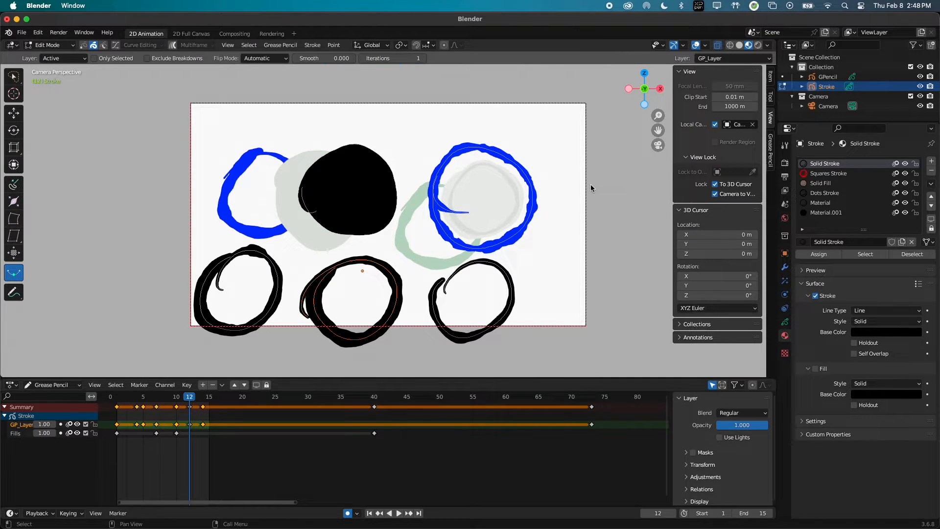
key("ctrl+Tab")
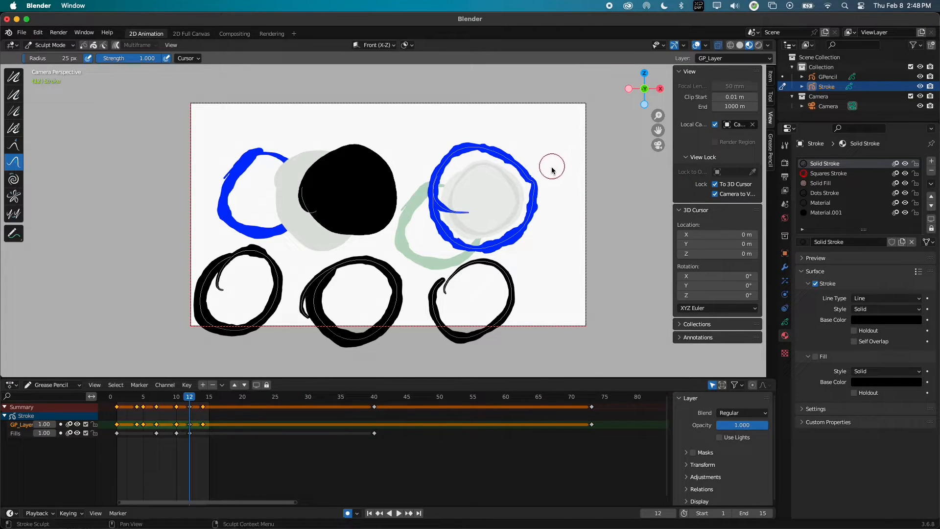
mouse_move(523, 172)
left_mouse_down()
mouse_move(531, 149)
mouse_move(542, 180)
left_mouse_up()
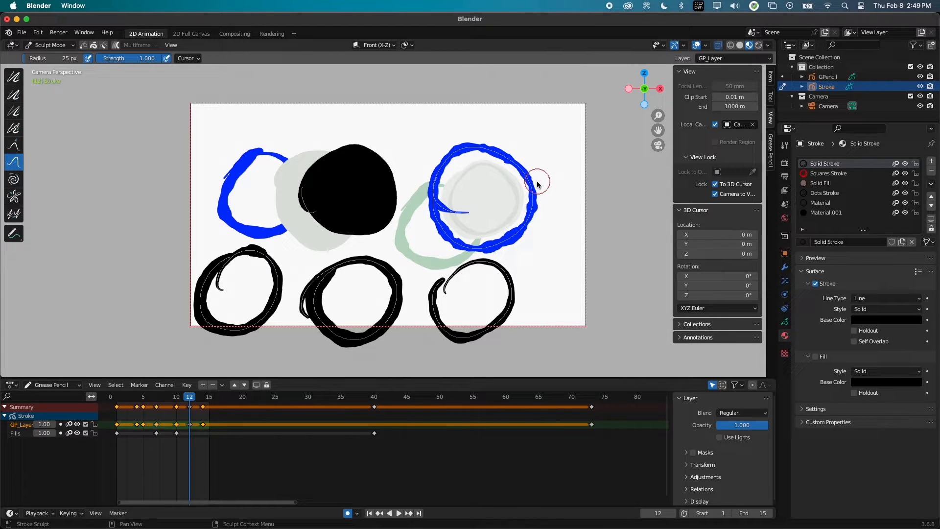
key("f")
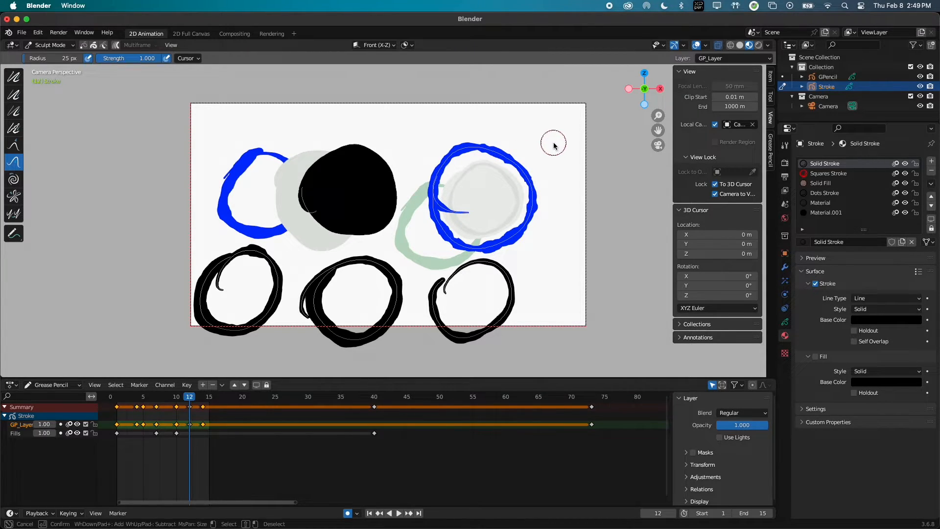
mouse_move(530, 155)
left_mouse_down()
mouse_move(493, 182)
mouse_move(517, 173)
left_mouse_up()
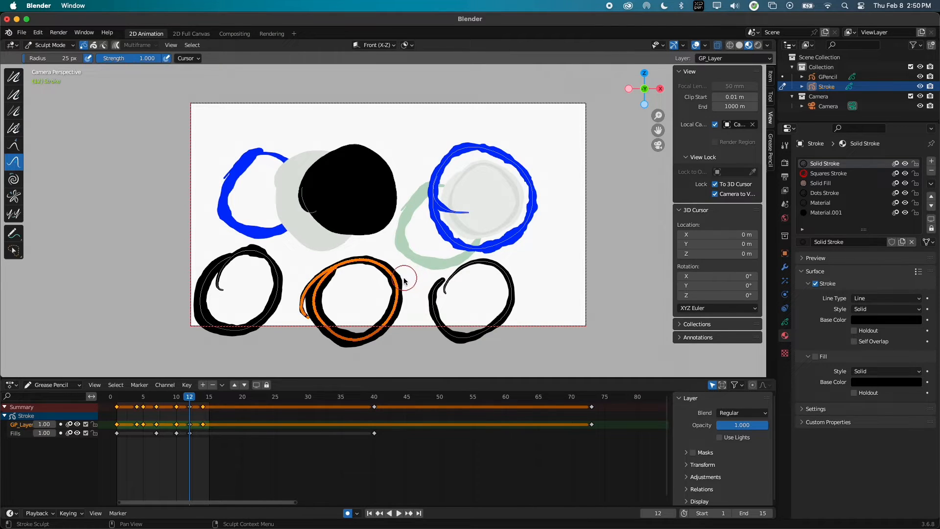
Turn on the point selection mask, circle-select points on the blue circle's upper-right arc, and clear the selection.
left_click(94, 45)
left_click(84, 45)
key("c")
left_click_drag(491, 151, 519, 166)
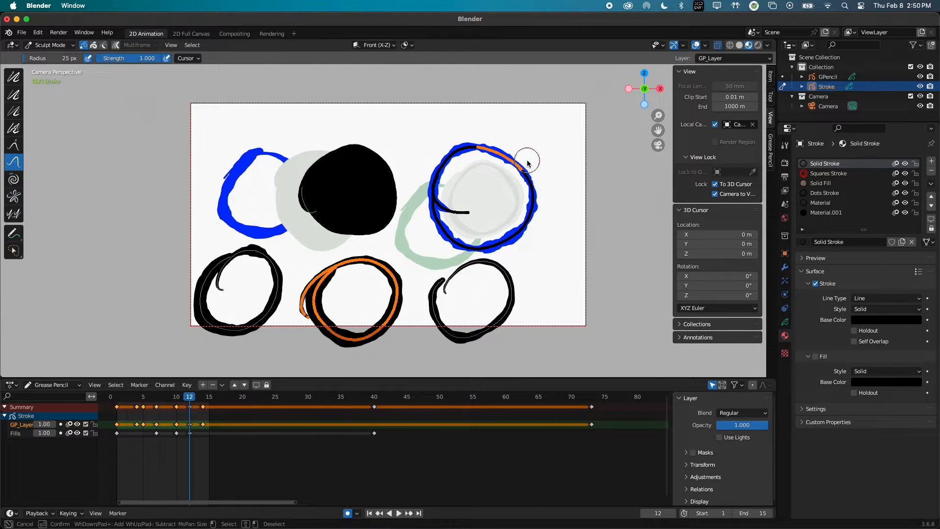
key("Escape")
key("alt+a")
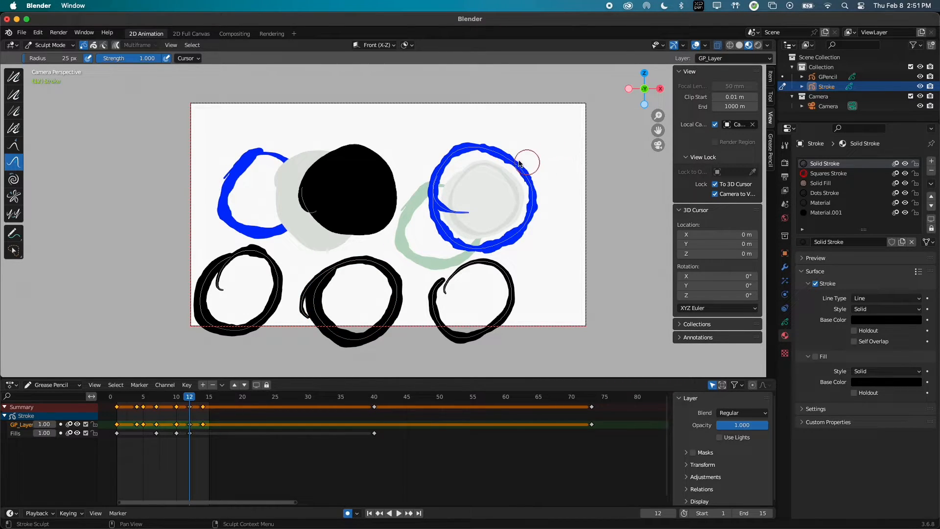
Circle-select the points on the blue circle's upper-right arc, try pushing them outward with the Push brush, and undo the push.
left_click_drag(504, 154, 527, 190)
key("c")
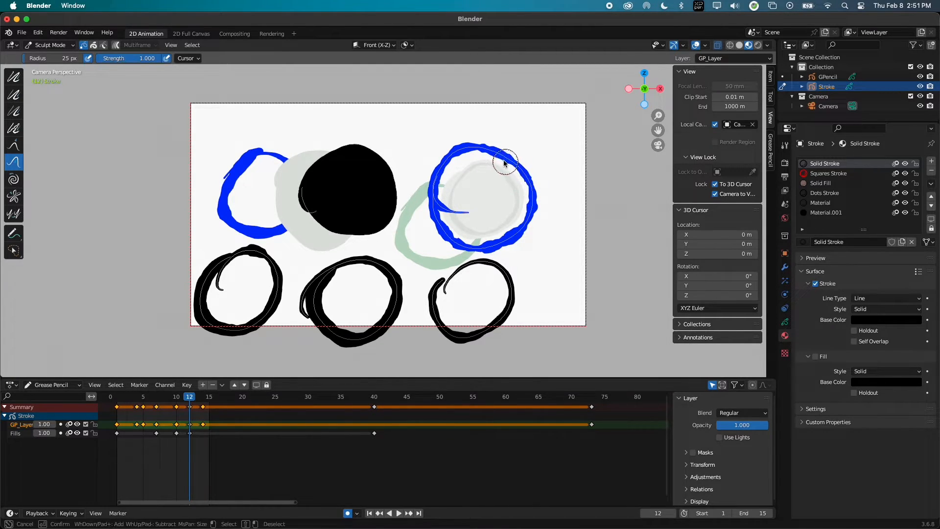
left_click_drag(502, 157, 524, 180)
key("Escape")
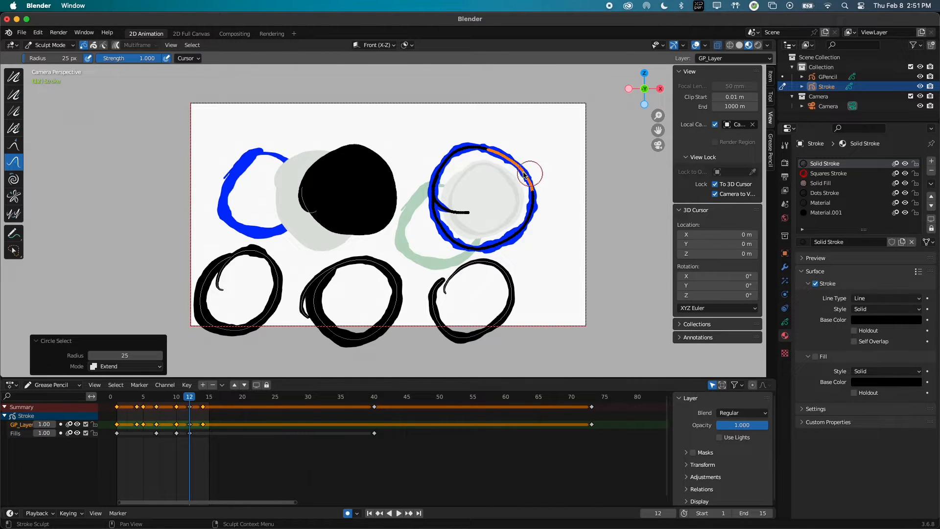
mouse_move(520, 175)
left_mouse_down()
mouse_move(538, 161)
mouse_move(558, 179)
mouse_move(544, 146)
mouse_move(516, 155)
mouse_move(540, 127)
left_mouse_up()
key("alt+z")
Switch the sculpt selection mask to strokes and push a small bump outward at the top of the selected blue circle.
left_click(95, 46)
left_click_drag(491, 149, 504, 139)
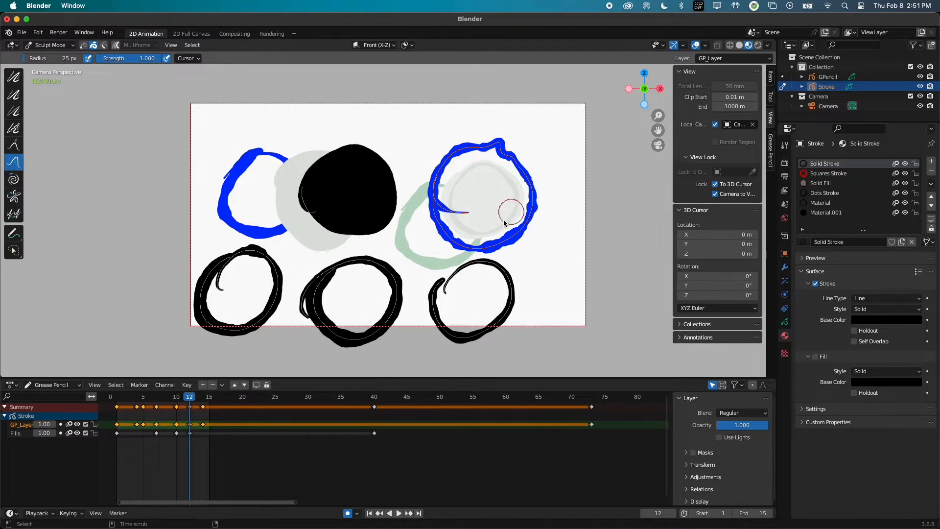
left_click_drag(490, 264, 499, 261)
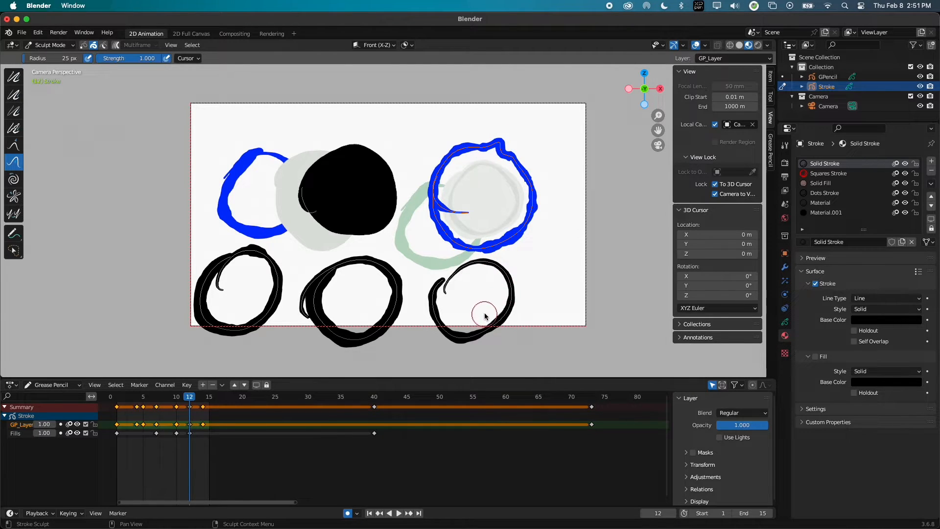
Box-select the blue circle and the lower-right black circle, try pushing the black circle's edge outward, and undo it.
key("b")
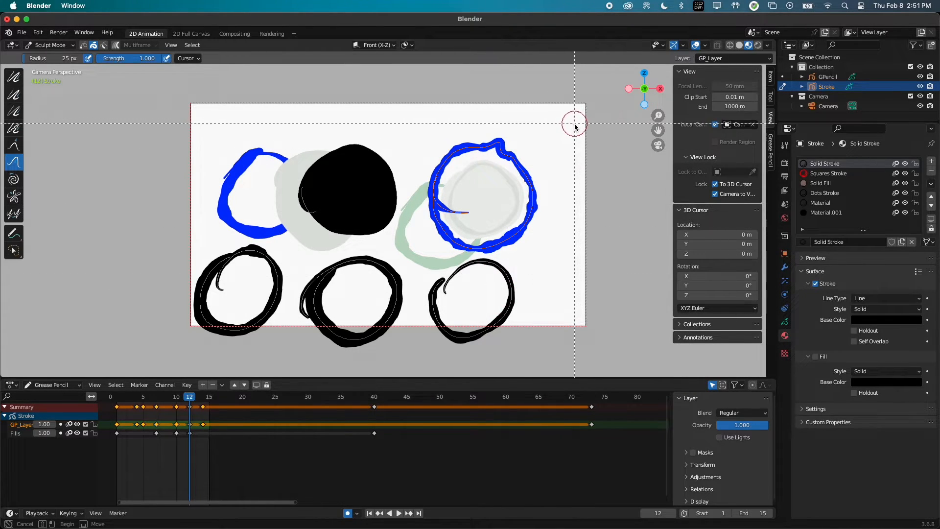
mouse_move(576, 123)
left_mouse_down()
mouse_move(378, 205)
mouse_move(452, 246)
mouse_move(417, 250)
left_mouse_up()
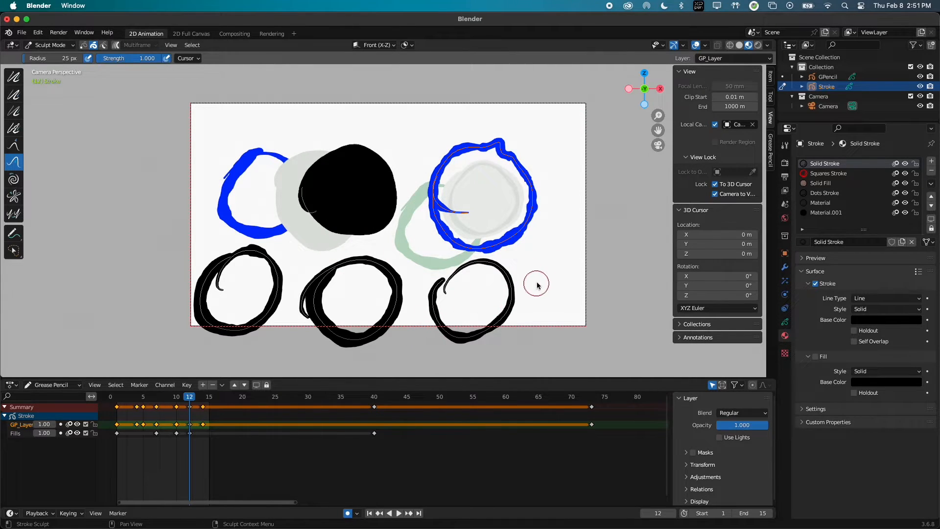
key("b")
left_click_drag(568, 267, 425, 338)
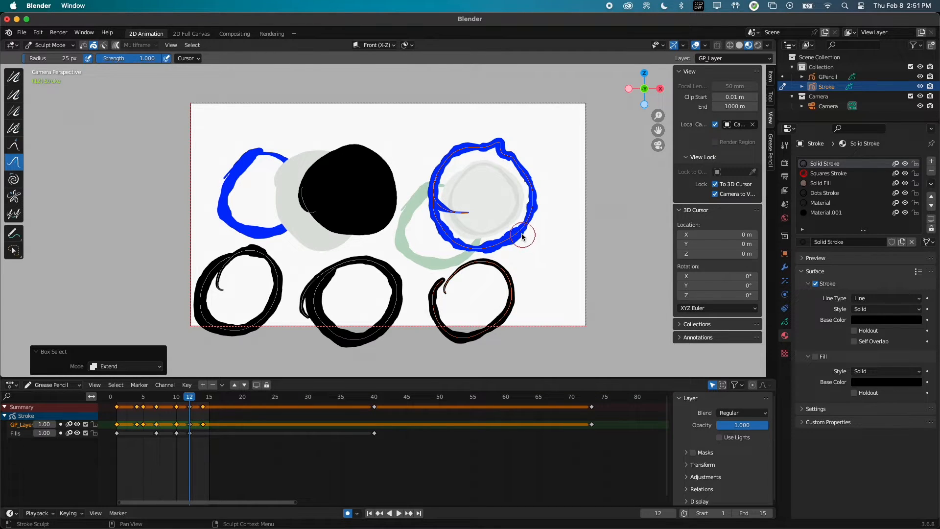
mouse_move(508, 287)
left_mouse_down()
mouse_move(519, 302)
mouse_move(556, 287)
mouse_move(518, 295)
mouse_move(548, 280)
left_mouse_up()
key("ctrl+z")
key("ctrl+z")
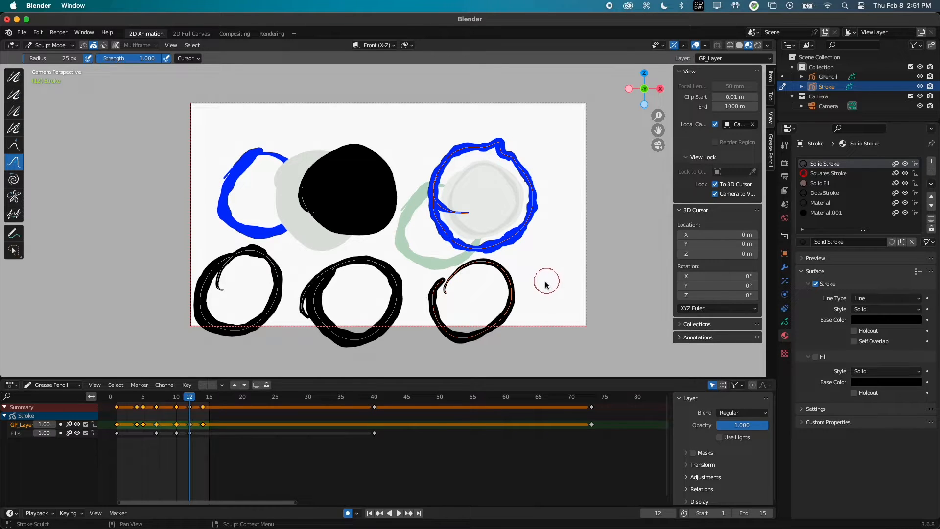
Delete the active layer's strokes on frame 12 in Edit Mode.
key("d")
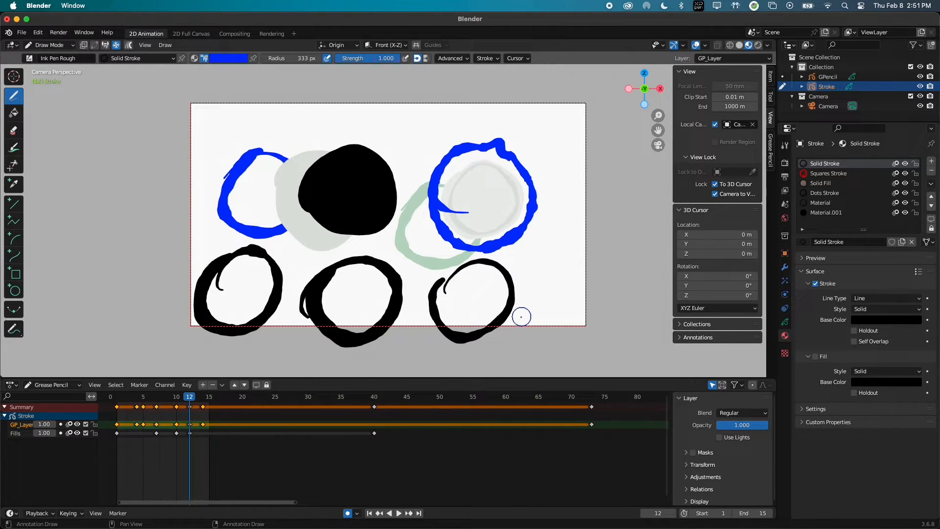
key("Tab")
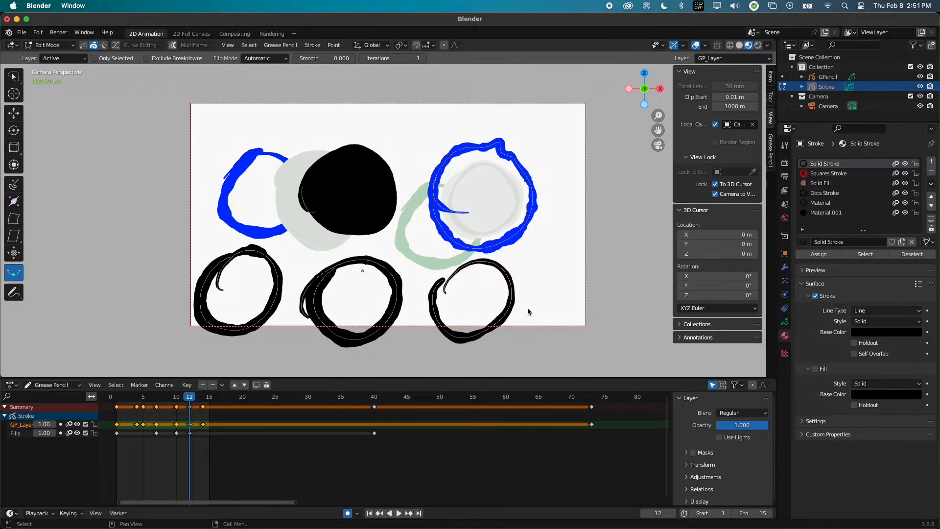
key("x")
left_click(524, 309)
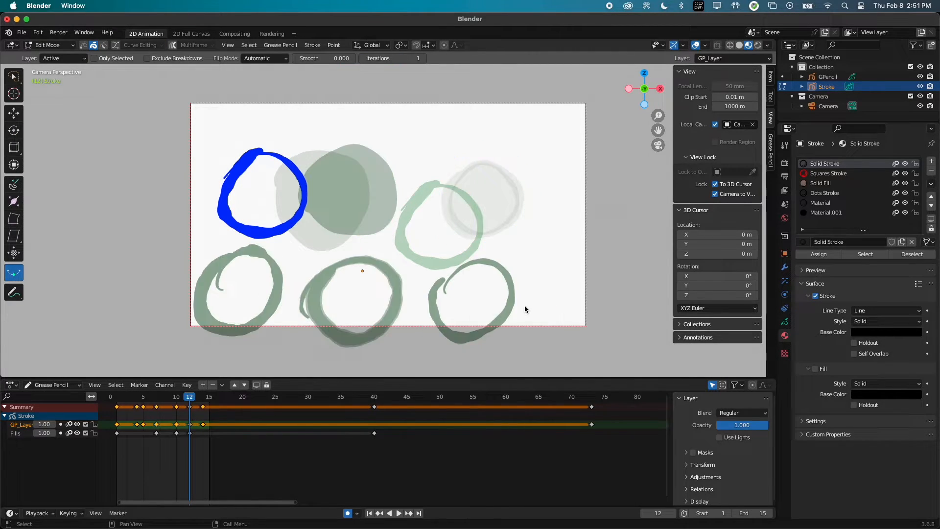
Draw a large blue circle with an open gap on its left side in Draw Mode on frame 12.
key("Tab")
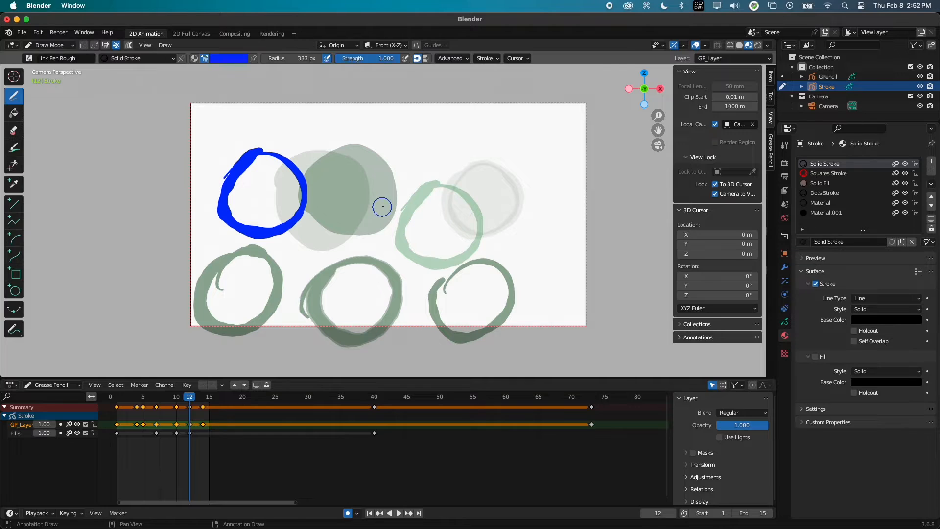
mouse_move(407, 192)
left_mouse_down()
mouse_move(490, 158)
mouse_move(394, 223)
mouse_move(399, 191)
mouse_move(360, 178)
mouse_move(508, 226)
mouse_move(347, 237)
left_mouse_up()
key("super+z")
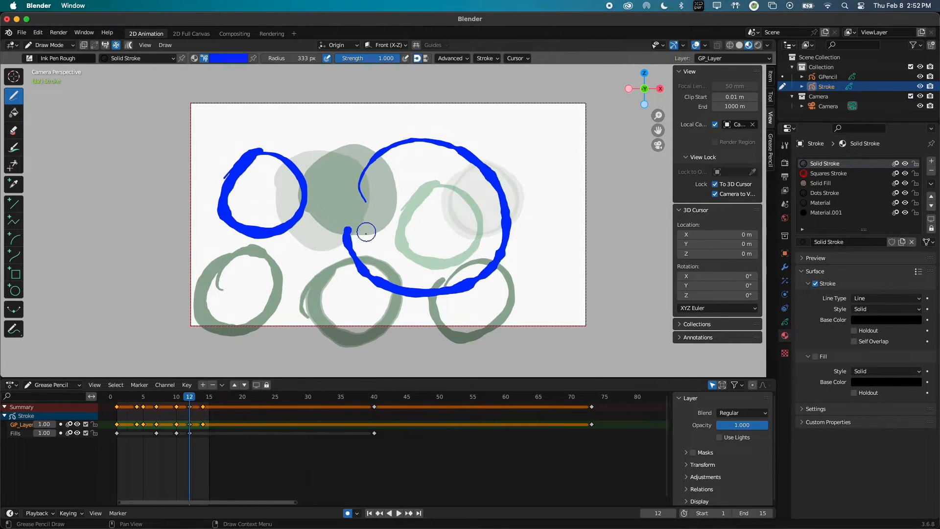
Switch to Sculpt Mode with the Grab brush and set its radius to 93 px.
key("ctrl+Tab")
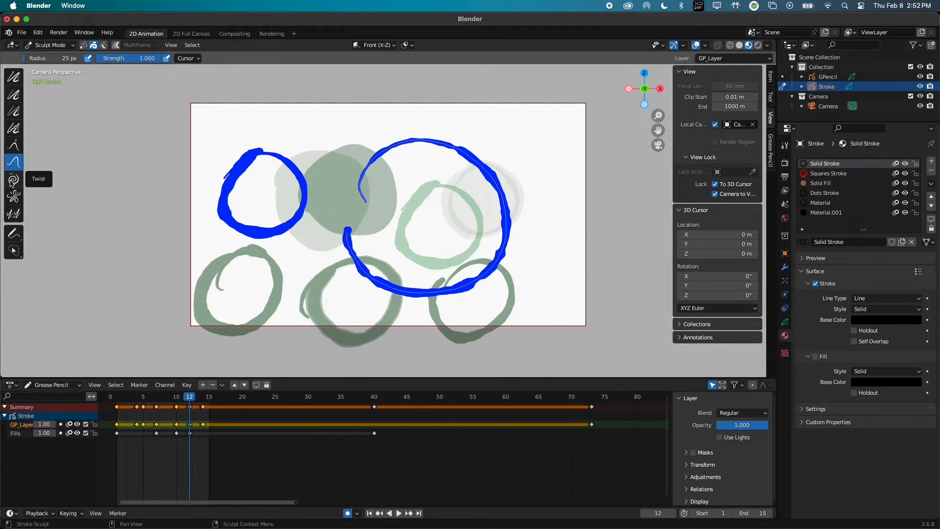
left_click(13, 146)
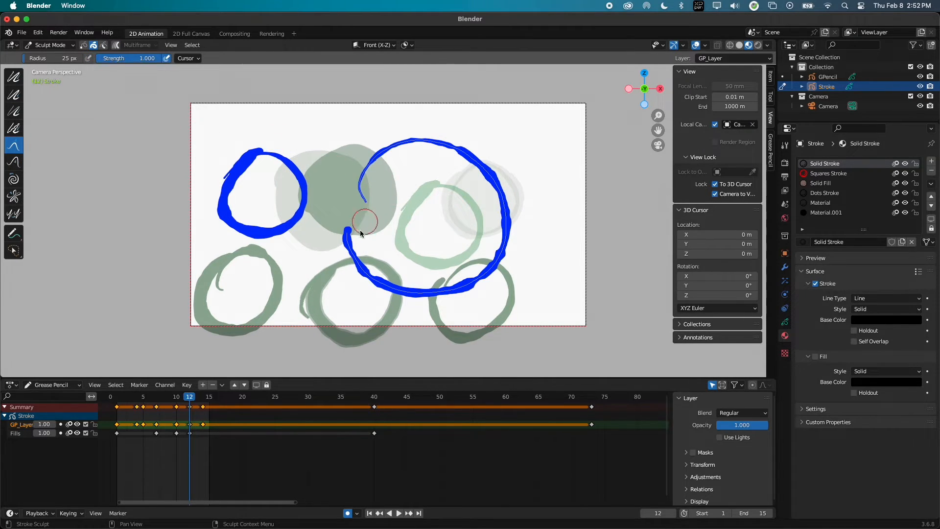
key("f")
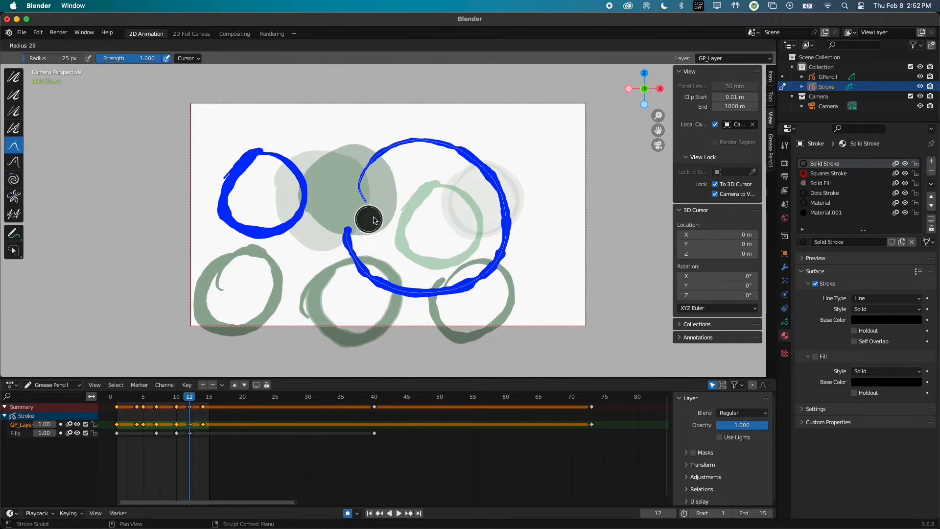
left_click(401, 205)
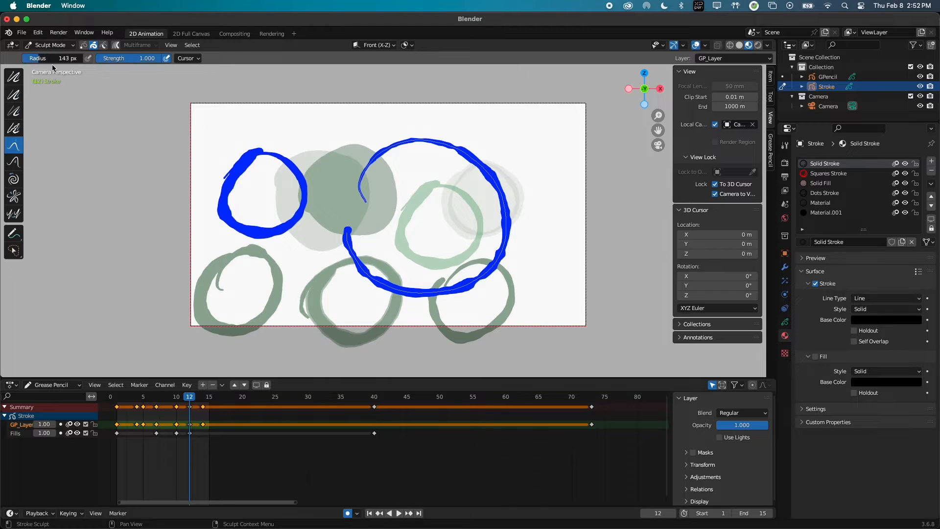
left_click_drag(49, 66, 46, 65)
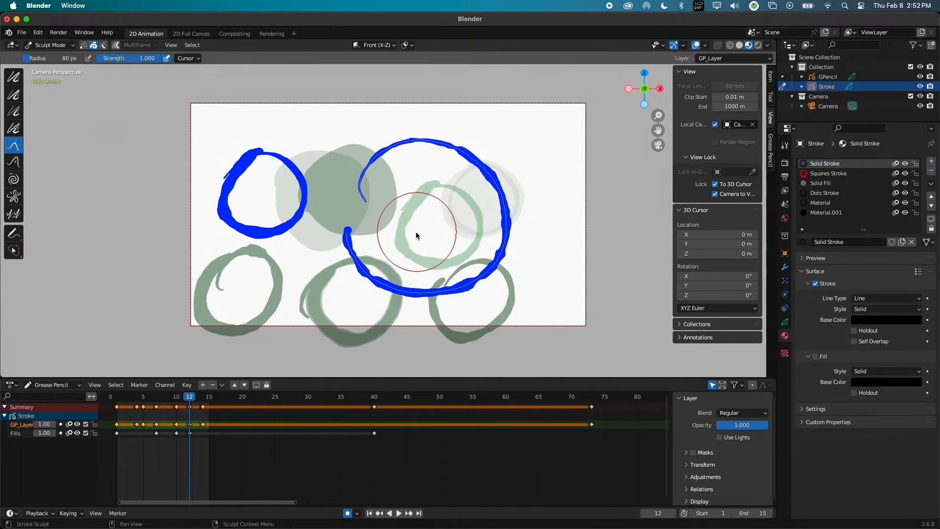
key("f")
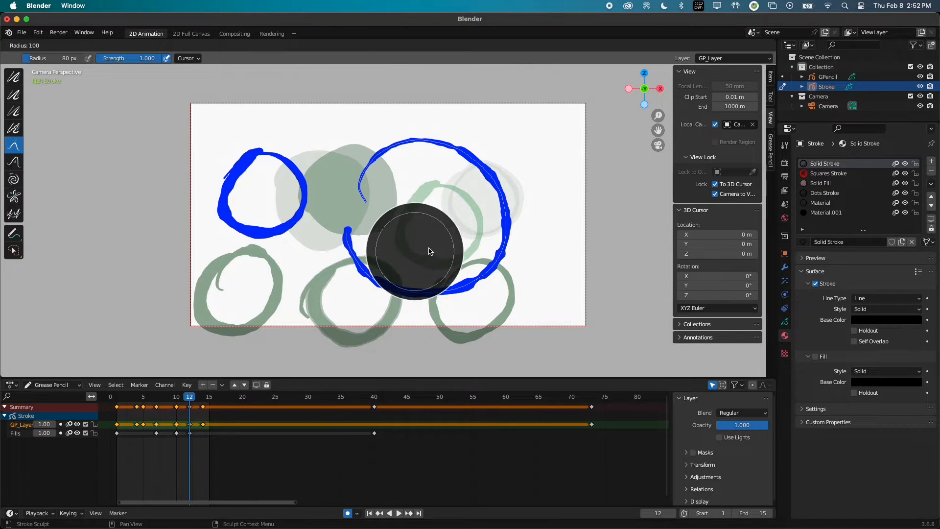
left_click(416, 257)
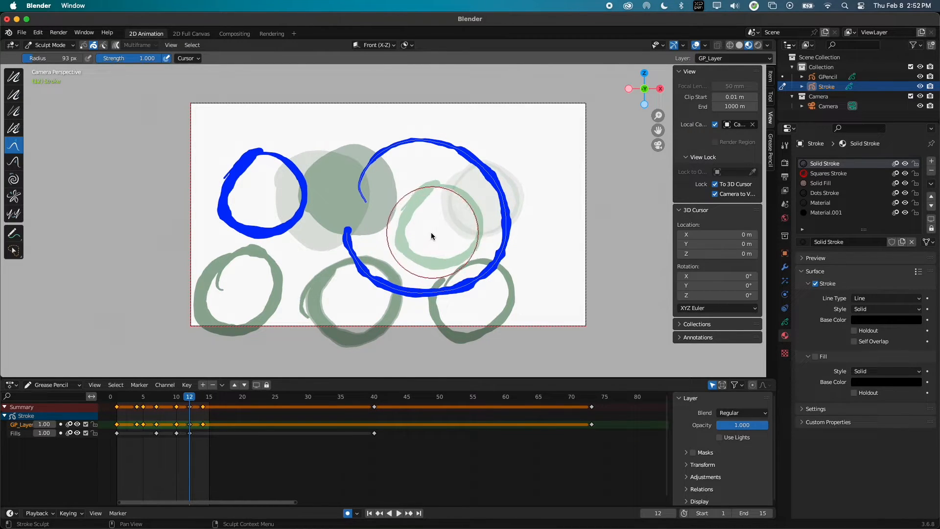
Try lowering the Grab brush's strength and restore it to 1.000.
key("shift+f")
left_click(426, 240)
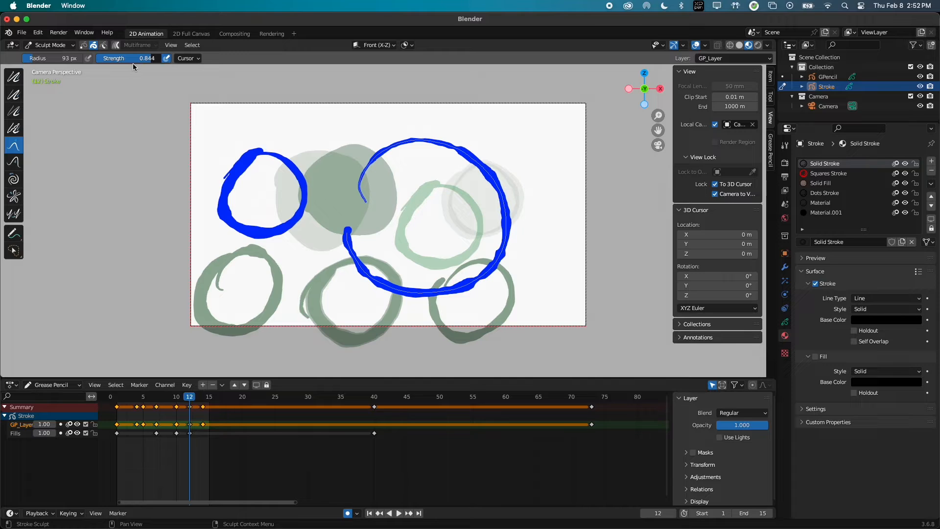
left_click_drag(135, 64, 157, 67)
left_click_drag(107, 71, 156, 73)
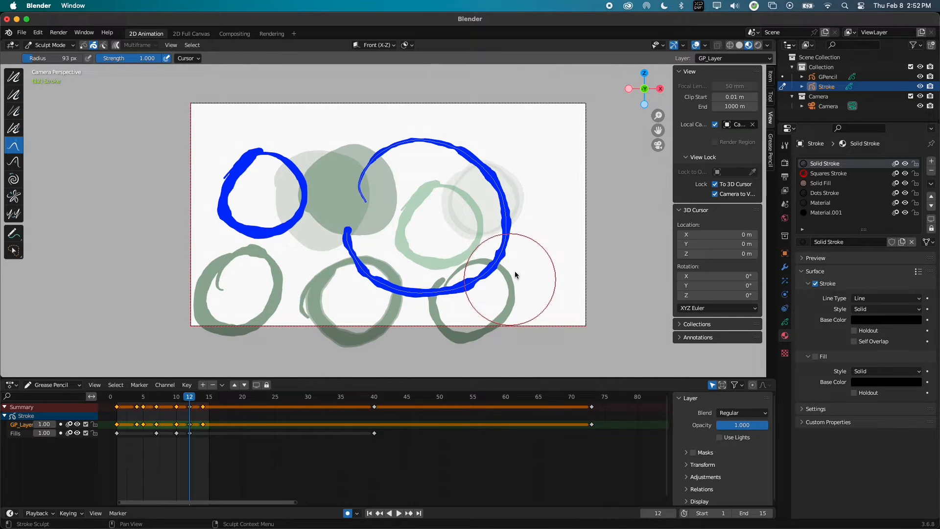
Box-select the large open blue circle and grab its stroke ends to close the gap on the left side.
key("b")
left_click_drag(558, 149, 390, 264)
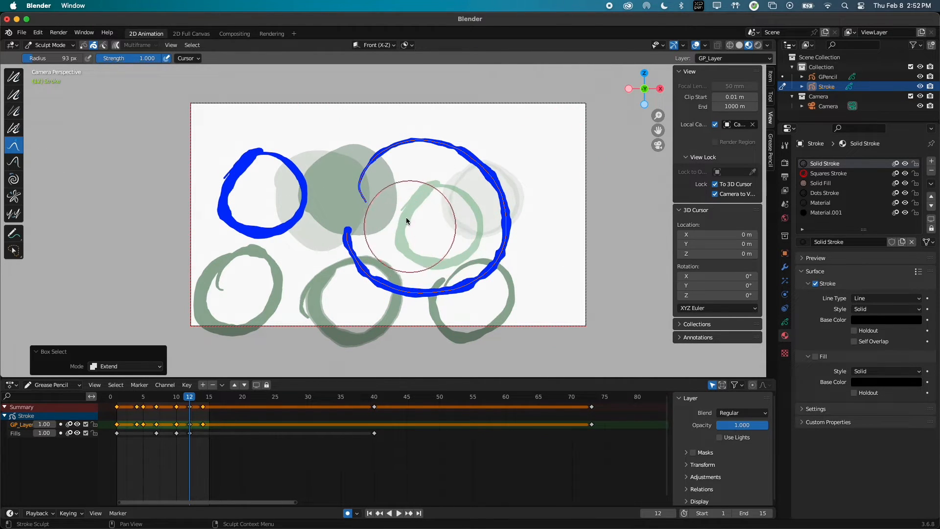
mouse_move(364, 202)
left_mouse_down()
mouse_move(355, 195)
mouse_move(349, 221)
mouse_move(370, 180)
mouse_move(357, 167)
mouse_move(363, 195)
mouse_move(353, 200)
left_mouse_up()
left_click_drag(409, 274, 403, 280)
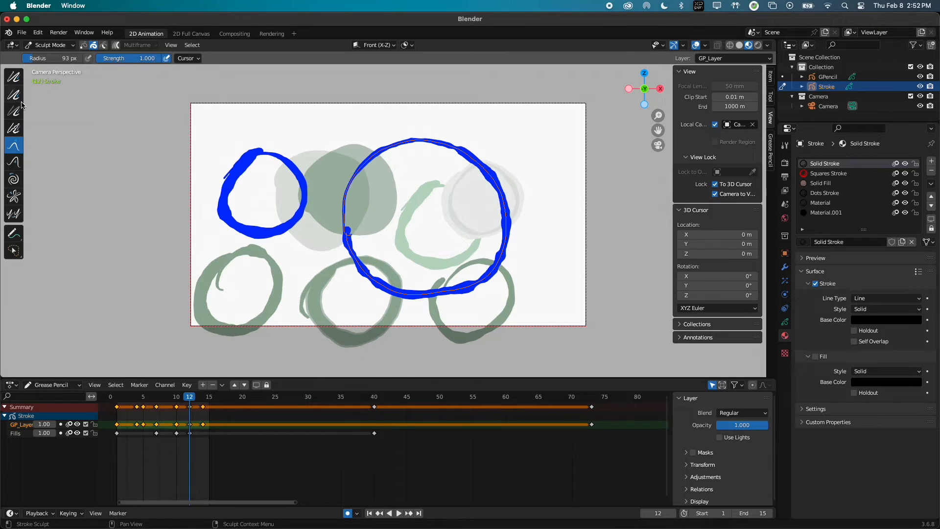
Choose the Smooth brush with a radius of 82 px and smooth the large blue circle along its top and right side.
left_click(13, 77)
key("f")
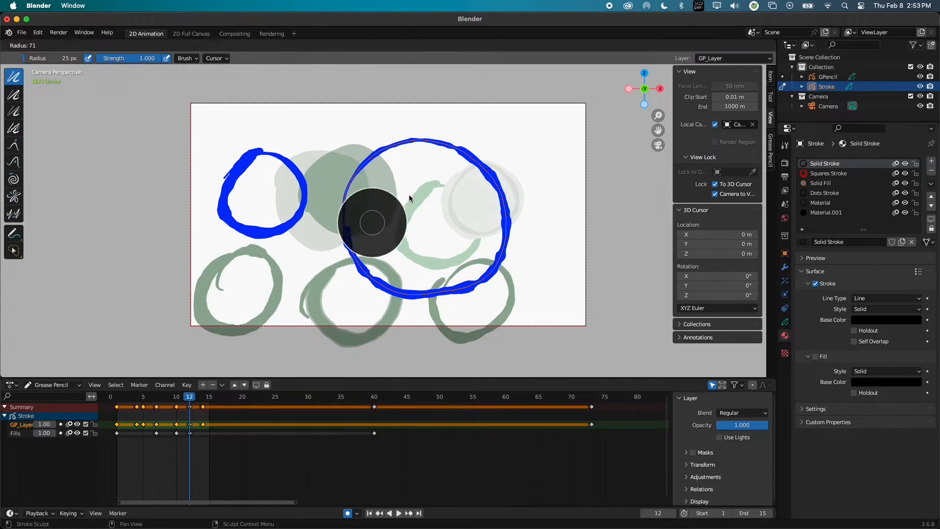
left_click(409, 195)
mouse_move(400, 156)
left_mouse_down()
mouse_move(474, 171)
mouse_move(498, 212)
mouse_move(486, 277)
mouse_move(433, 302)
mouse_move(362, 282)
mouse_move(339, 222)
mouse_move(401, 147)
mouse_move(508, 215)
mouse_move(447, 300)
mouse_move(329, 184)
mouse_move(465, 172)
mouse_move(508, 228)
left_mouse_up()
Draw a small black Ink Pen circle near the top of the frame, select it in Sculpt Mode and smooth it.
key("ctrl+Tab")
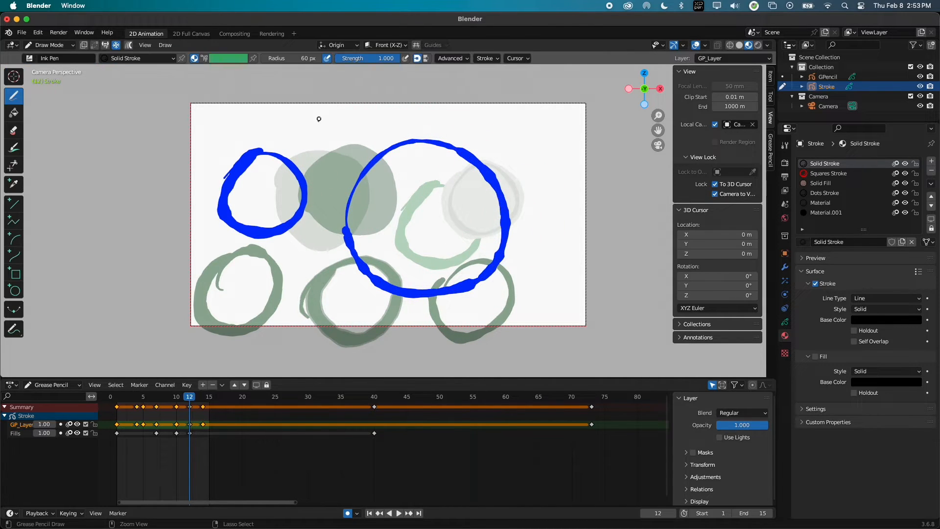
key("ctrl+Tab")
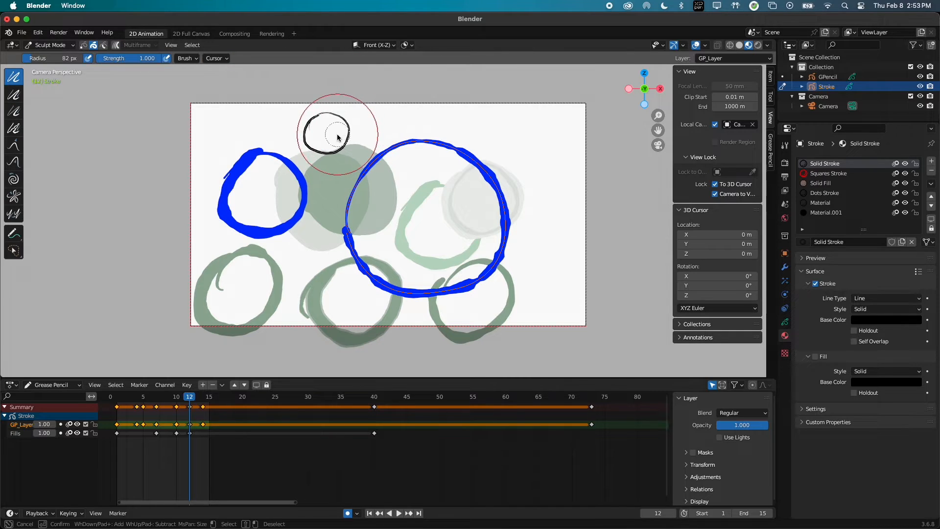
key("f")
mouse_move(341, 129)
left_mouse_down()
mouse_move(314, 143)
mouse_move(325, 150)
mouse_move(356, 115)
left_mouse_up()
right_click(361, 135)
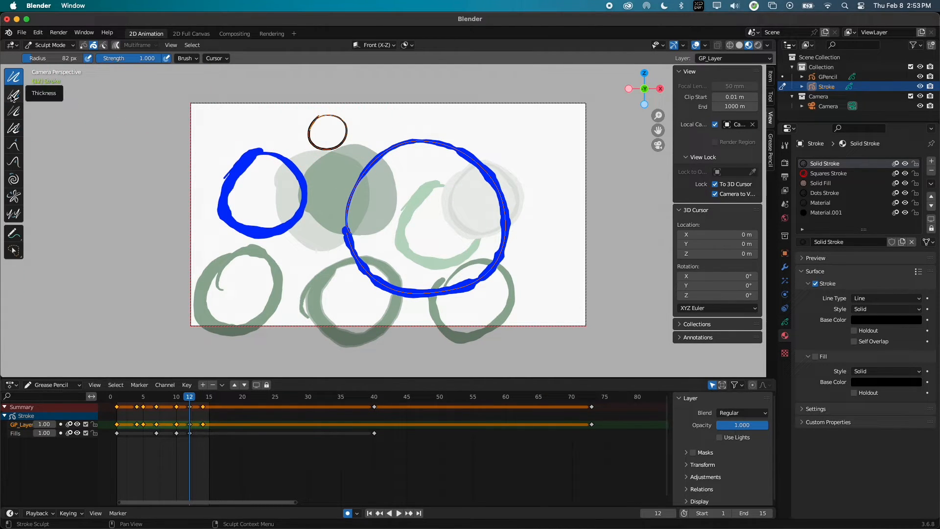
Try the Thickness brush on the small black circle, lower its strength to 0.622, and undo the strokes.
left_click(13, 96)
mouse_move(357, 141)
left_mouse_down()
mouse_move(315, 123)
mouse_move(340, 120)
mouse_move(350, 140)
mouse_move(342, 153)
mouse_move(331, 115)
mouse_move(349, 138)
left_mouse_up()
key("ctrl+z")
key("ctrl+z")
left_click_drag(145, 61, 118, 60)
mouse_move(329, 142)
left_mouse_down()
mouse_move(345, 142)
mouse_move(313, 133)
mouse_move(328, 116)
mouse_move(350, 131)
mouse_move(309, 148)
mouse_move(346, 131)
mouse_move(341, 115)
mouse_move(355, 117)
left_mouse_up()
key("ctrl+z")
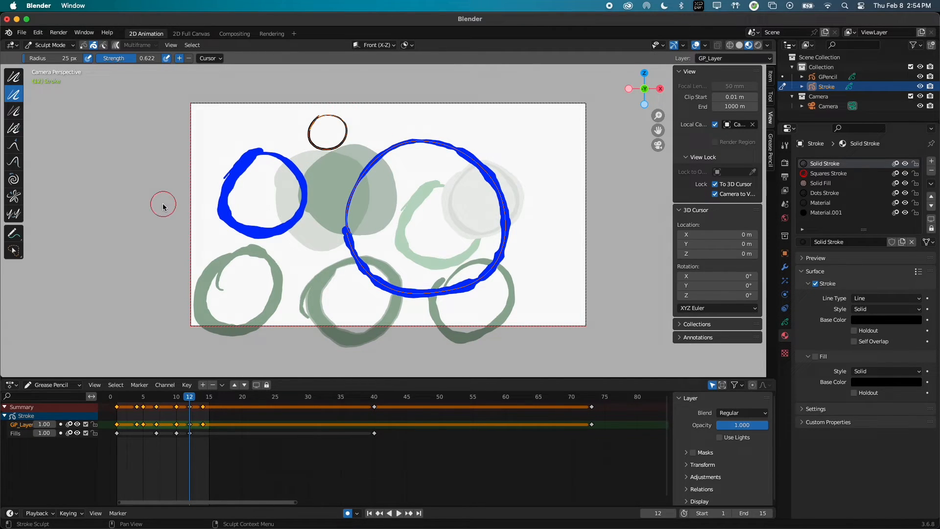
Apply the Randomize brush along the small black circle's lower edge, and undo a trial Push stroke on its right side.
left_click(13, 128)
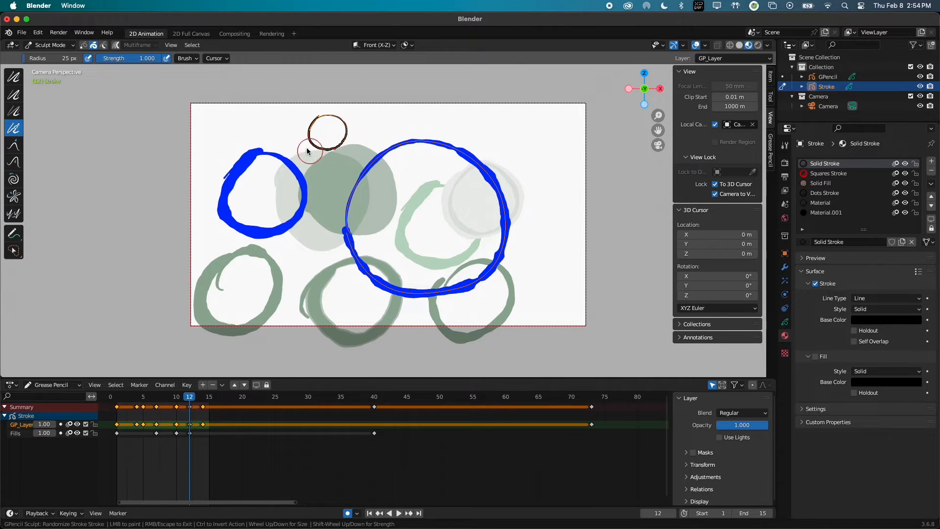
mouse_move(306, 151)
left_mouse_down()
mouse_move(331, 119)
mouse_move(338, 154)
left_mouse_up()
left_click(14, 162)
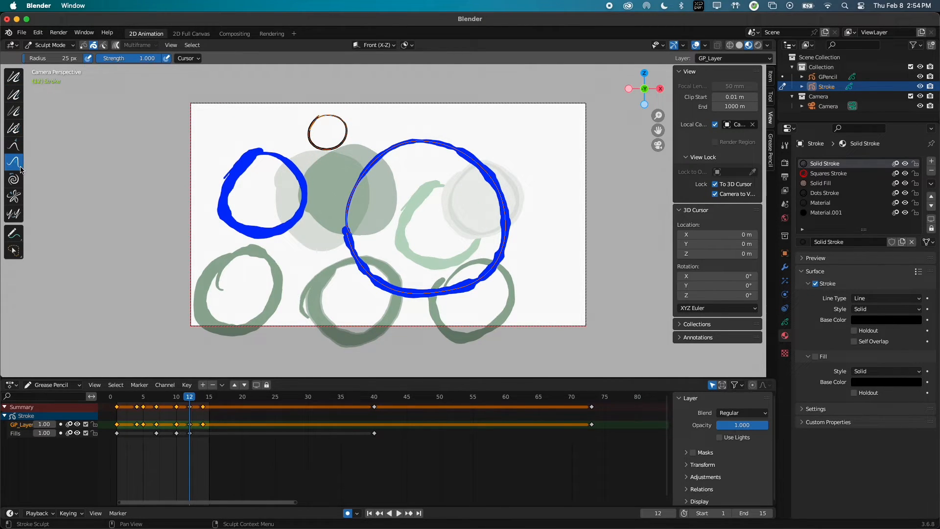
mouse_move(340, 122)
left_mouse_down()
mouse_move(363, 110)
mouse_move(350, 138)
mouse_move(315, 131)
mouse_move(326, 151)
left_mouse_up()
key("super+z")
Try the Twist and Pinch brushes with a 50 px radius on the small black circle.
left_click(14, 180)
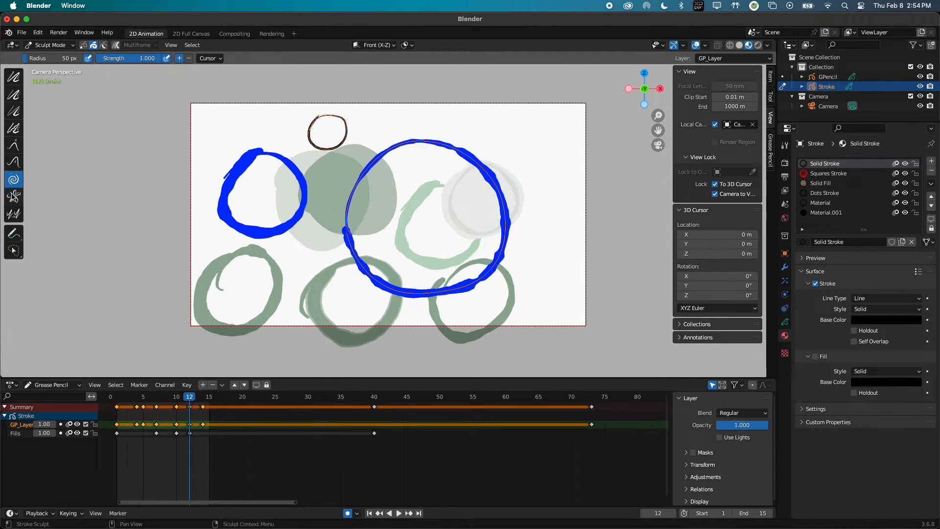
left_click(14, 196)
mouse_move(333, 133)
left_mouse_down()
mouse_move(320, 153)
mouse_move(336, 126)
mouse_move(306, 137)
left_mouse_up()
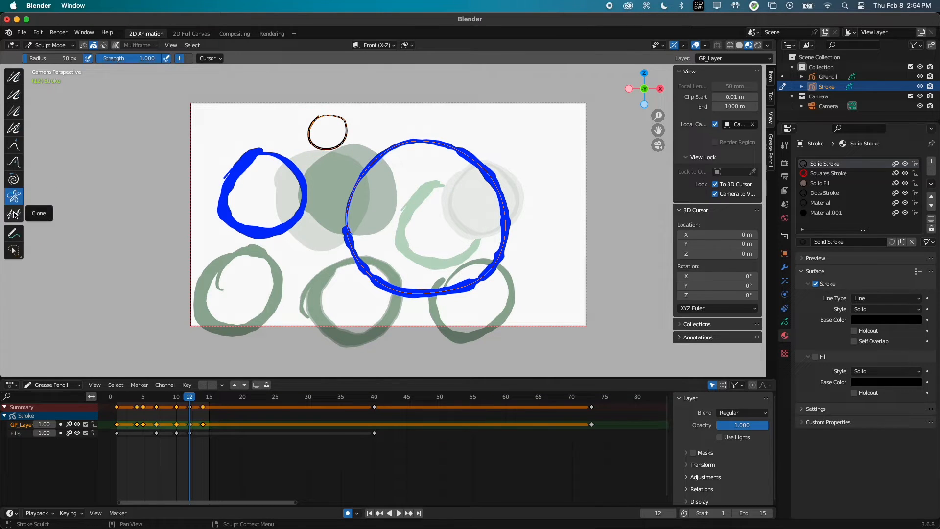
Try the Clone brush near the small black circle and open the shortcut assignment for the Clone tool.
left_click(14, 214)
left_click(343, 129)
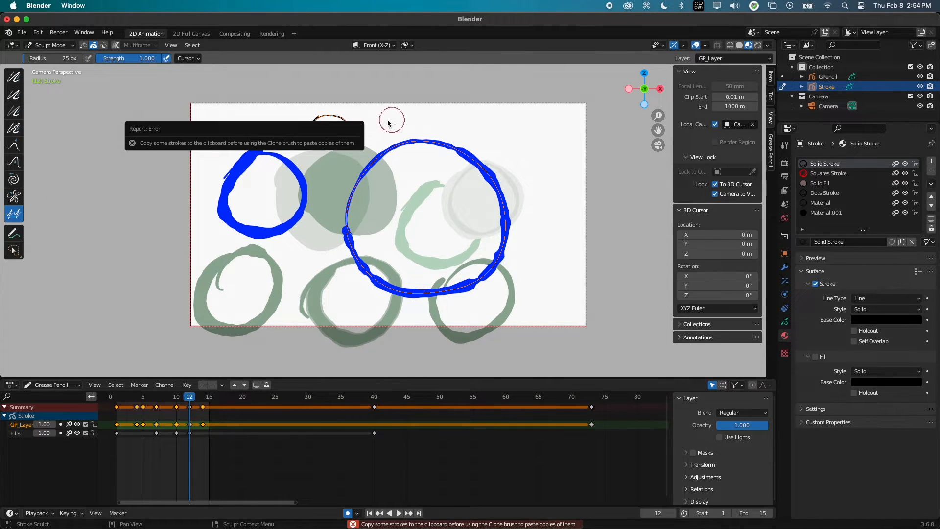
left_click(427, 121)
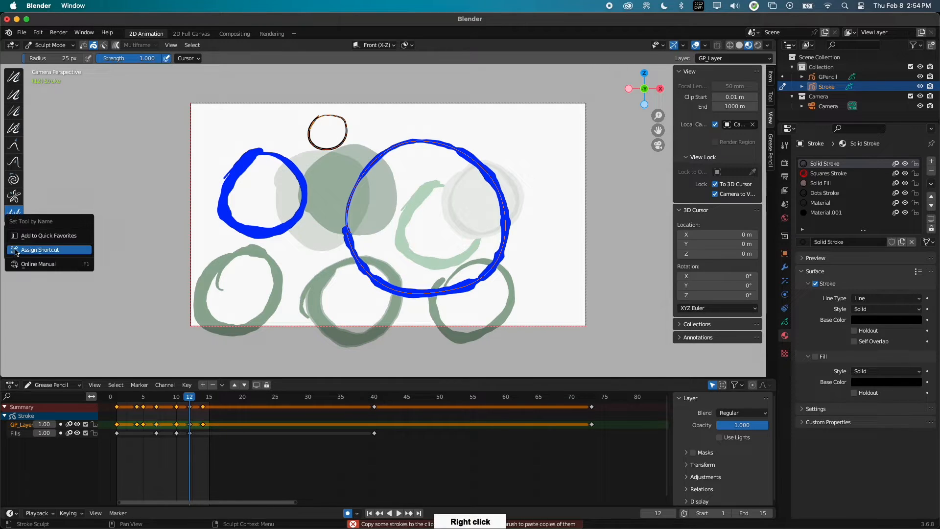
right_click(17, 251)
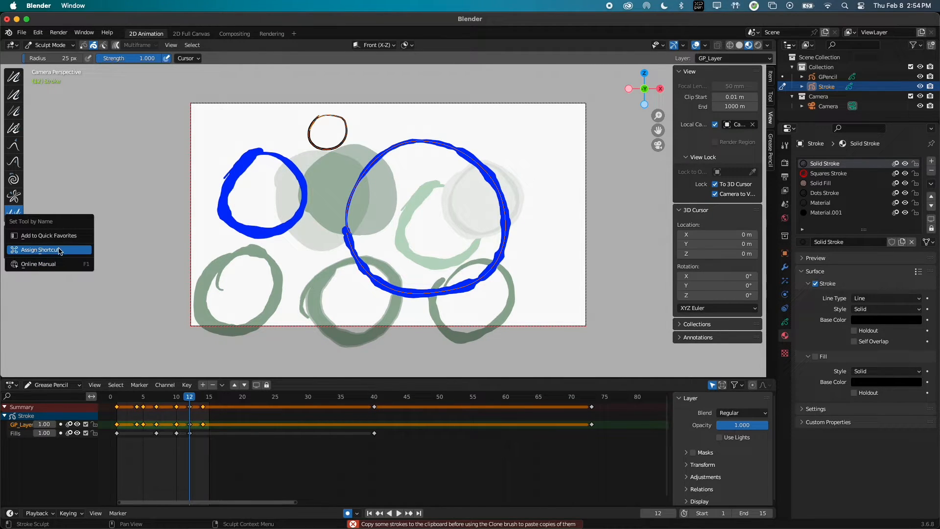
left_click(60, 251)
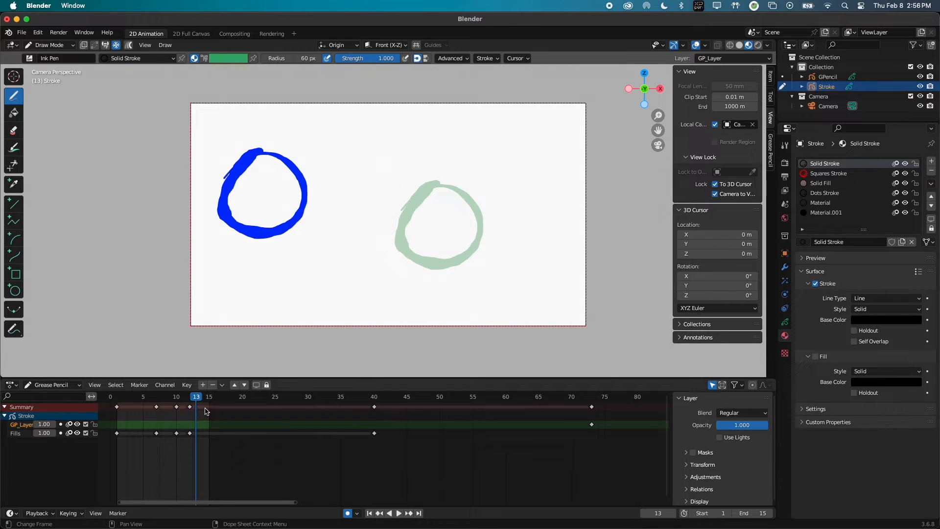
Play the animation briefly, scrub back to frame 7 and stop playback.
key("space")
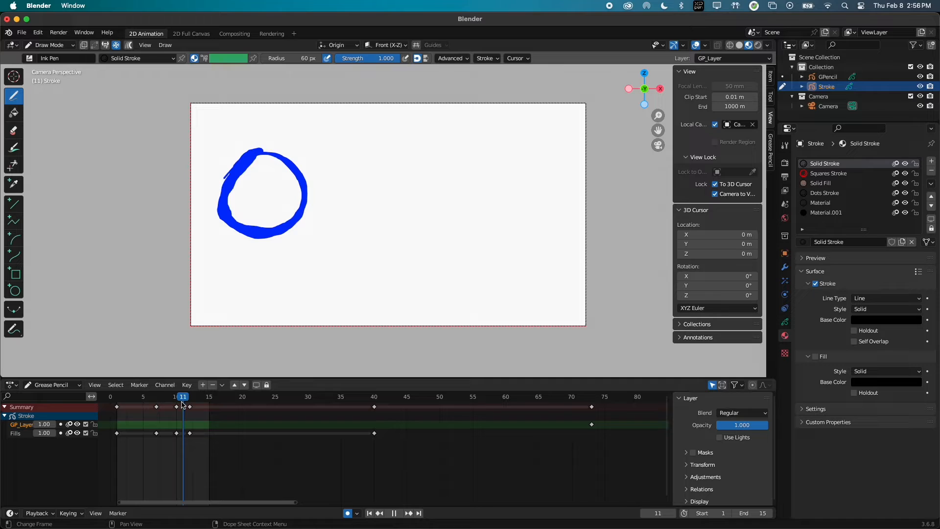
left_click_drag(187, 403, 157, 416)
key("space")
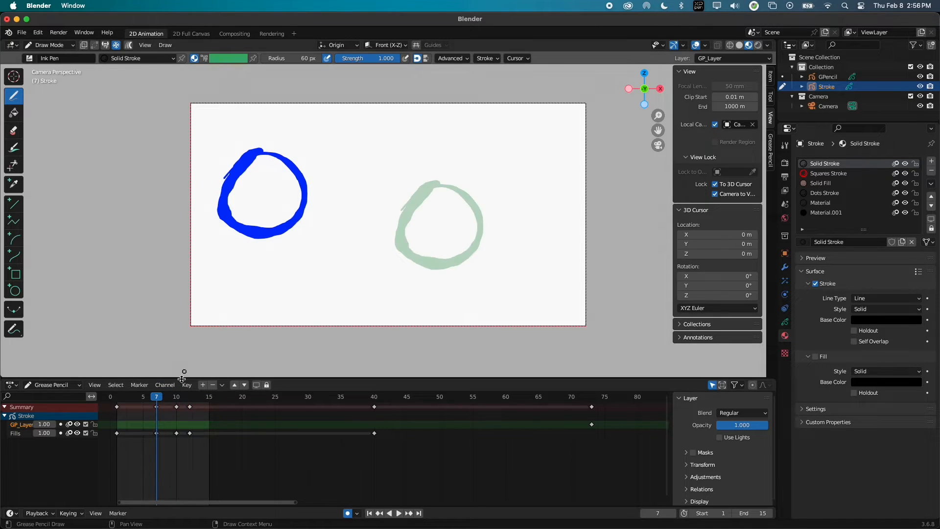
Examine the available keyframe operations, including the snapping options.
left_click(187, 385)
left_click(183, 386)
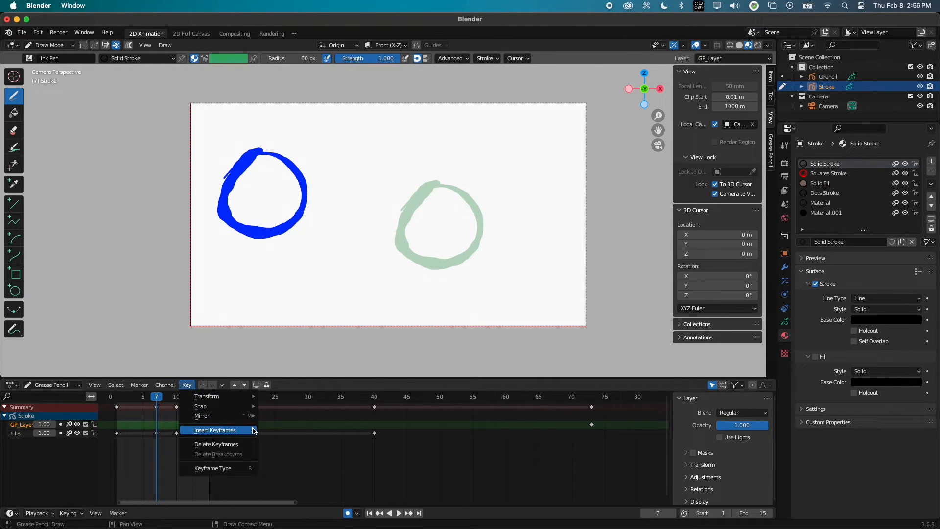
mouse_move(248, 407)
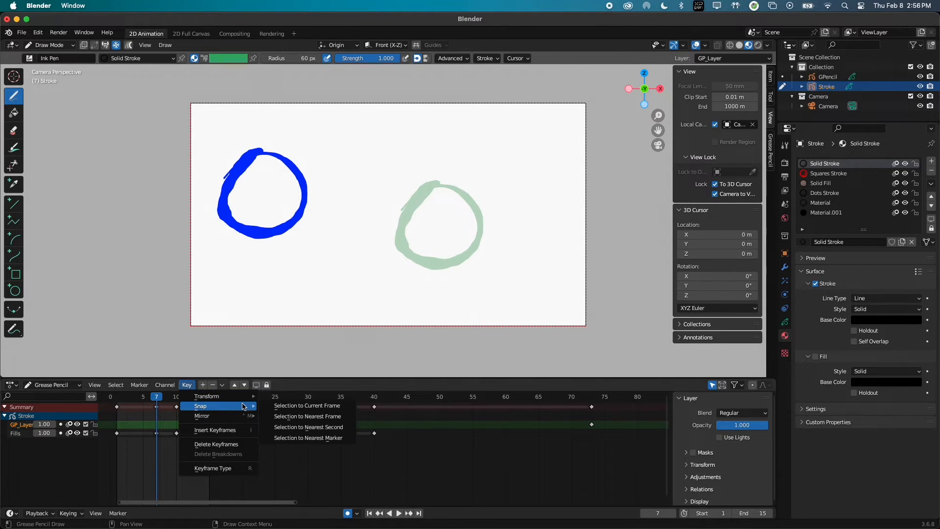
left_click(186, 383)
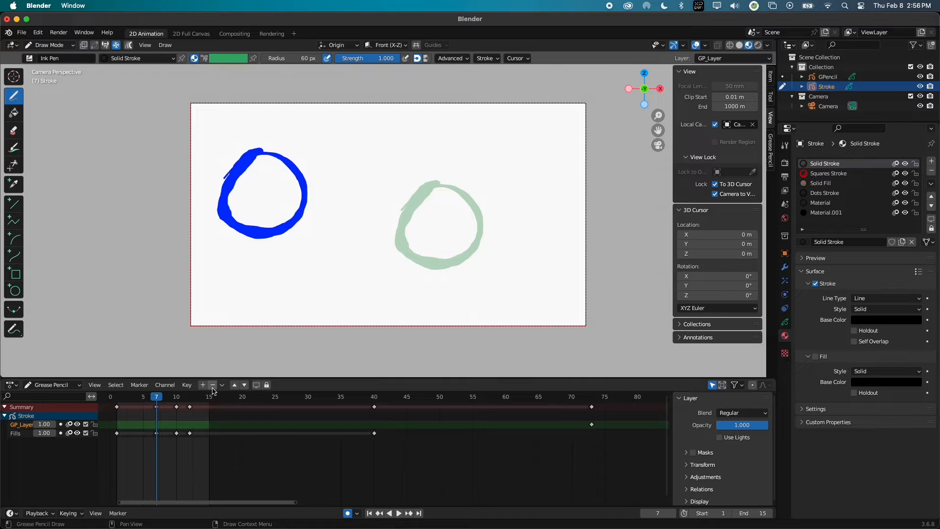
Select the Fills keyframes at frames 7, 10 and 12 and try moving them in time.
left_click(202, 452, "ctrl")
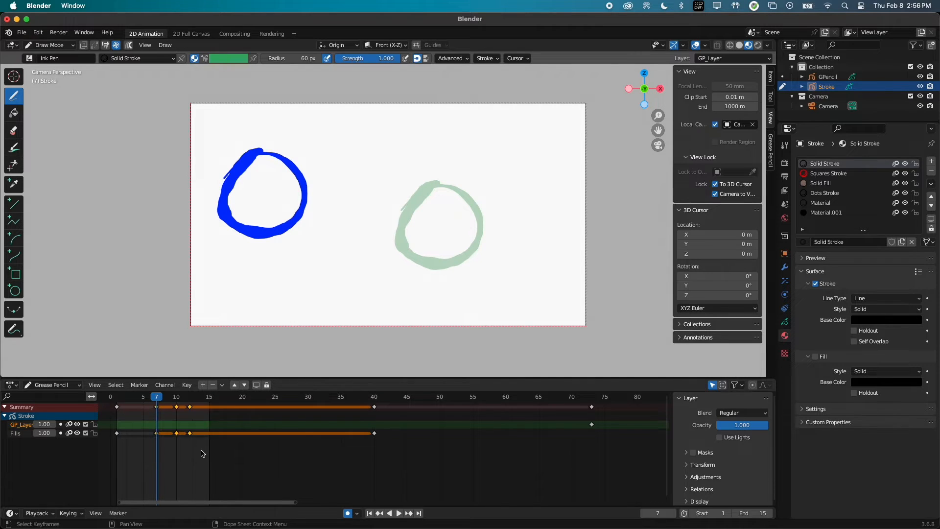
key("g")
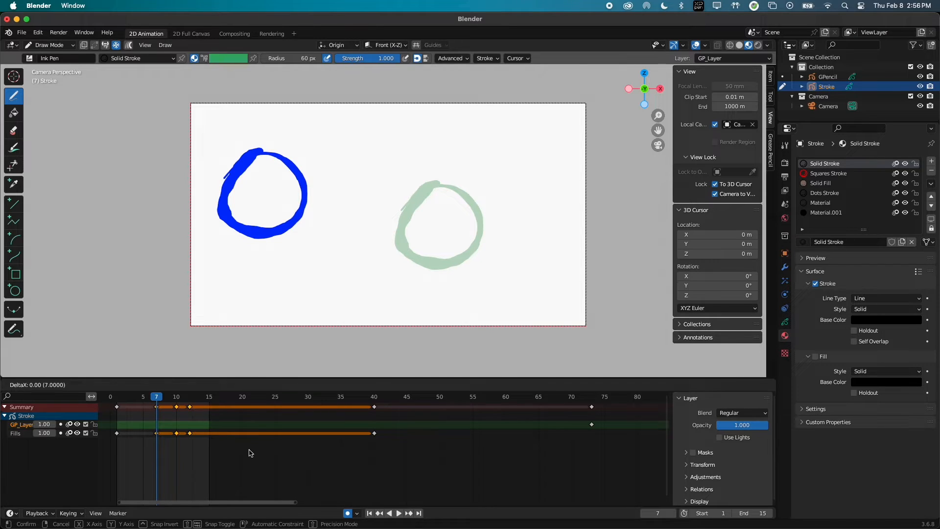
left_click(251, 452)
Switch to Edit Mode at frame 7 and try selecting the blue circle.
key("Tab")
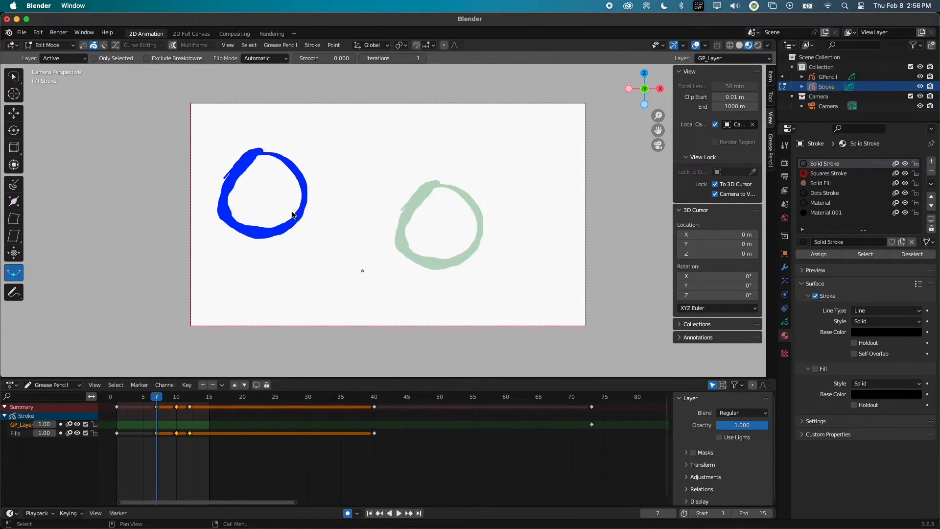
left_click_drag(245, 269, 351, 195)
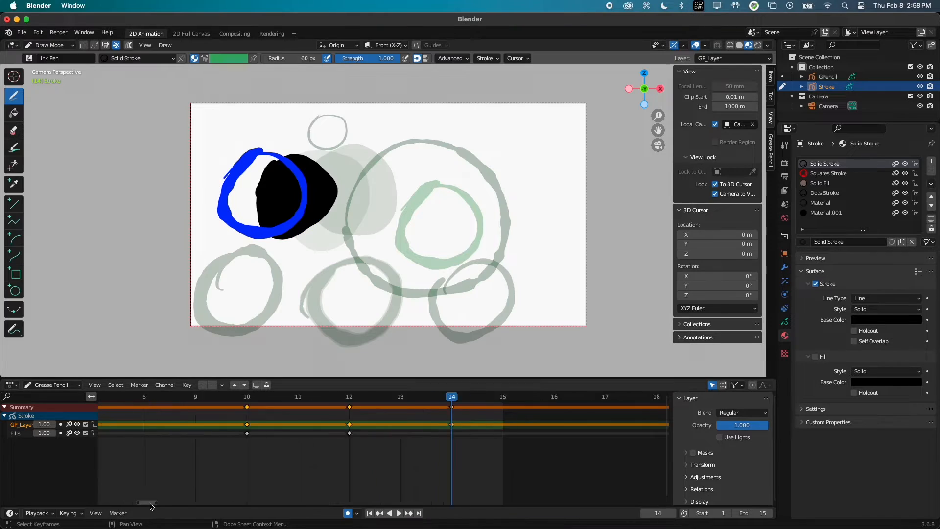
Box-select the GP_Layer keyframes at frames 7, 10 and 12 and try moving them along the timeline.
scroll(227, 459, "left", 3)
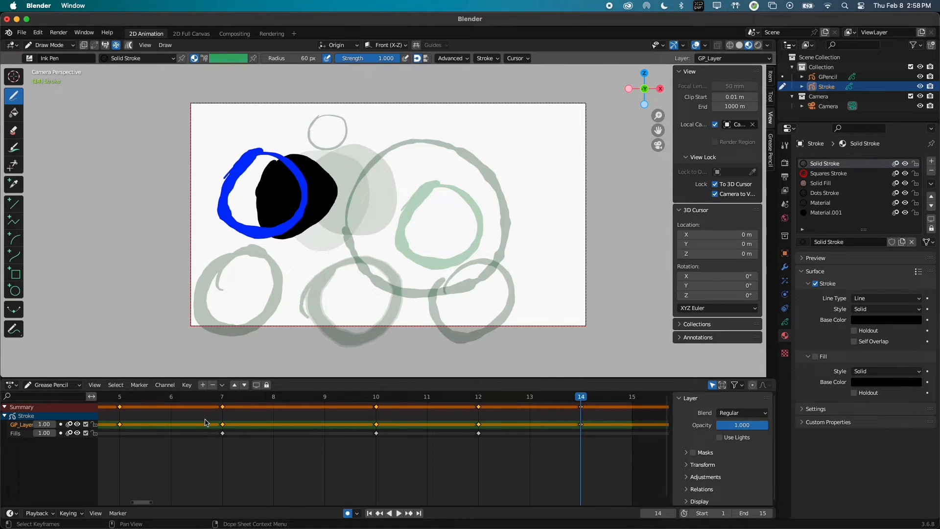
left_click_drag(205, 422, 508, 424)
key("g")
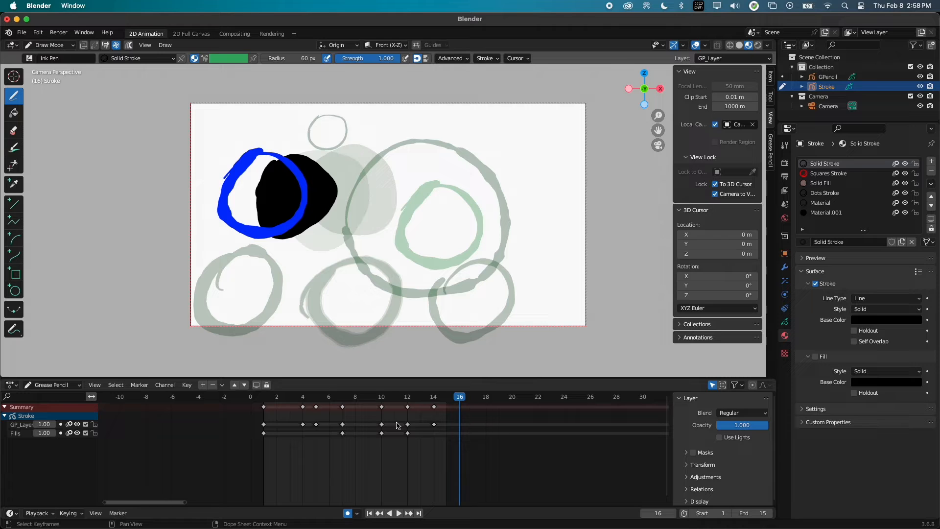
Select the GP_Layer keyframes at frames 12 and 14 and try scaling their spacing around frame 16.
left_click_drag(397, 420, 458, 426)
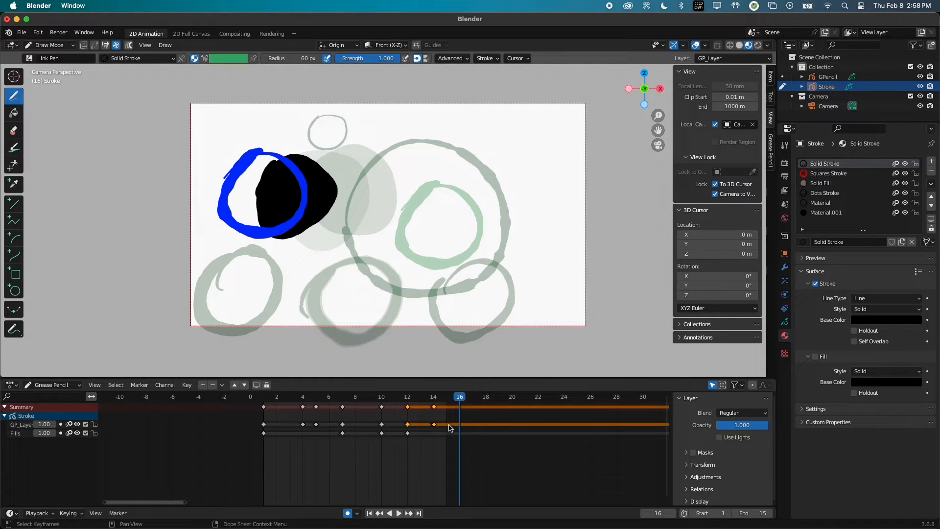
key("s")
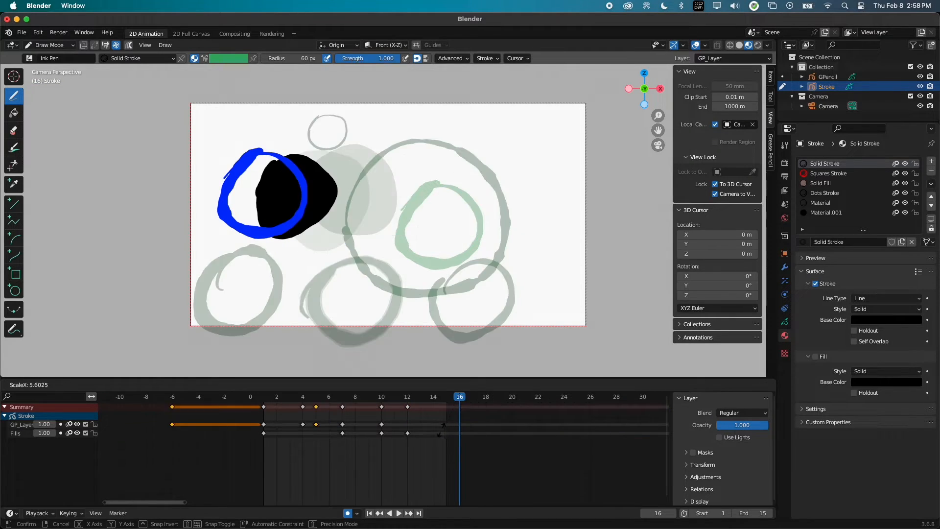
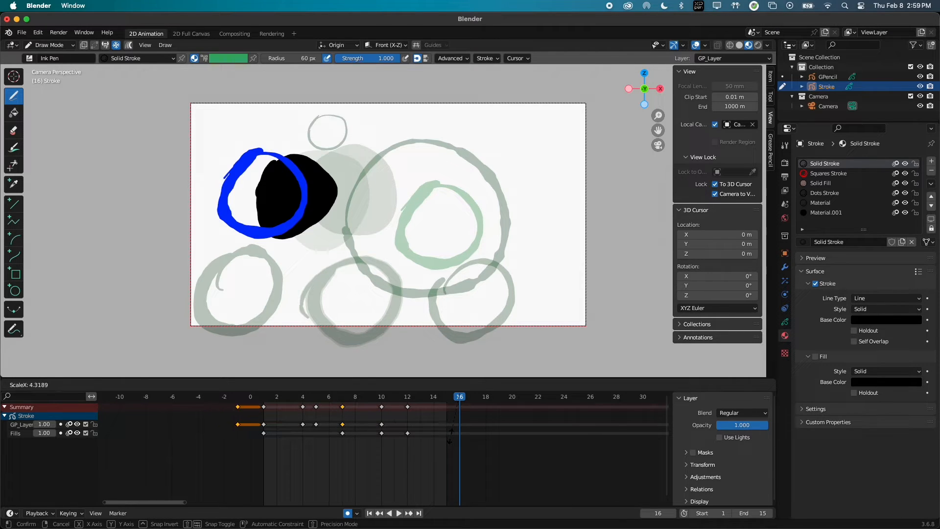
left_click(455, 425)
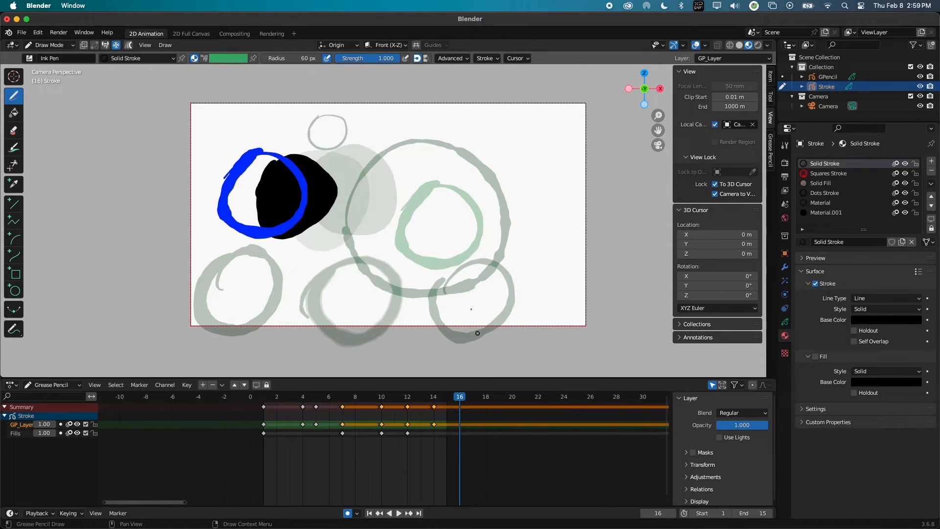
Draw small black Ink Pen circles on frames 16 and 17 of GP_Layer.
left_click(471, 278)
mouse_move(438, 226)
left_mouse_down()
mouse_move(466, 212)
mouse_move(537, 254)
left_mouse_up()
key("Right")
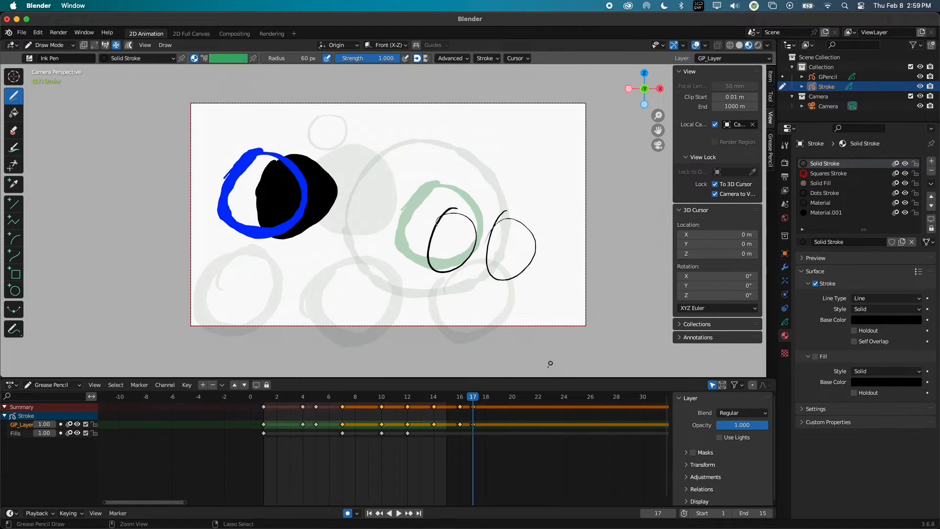
key("ctrl+z")
key("ctrl+z")
key("ctrl+shift+z")
key("ctrl+shift+z")
Draw another small black circle on each of frames 18 and 19.
key("Right")
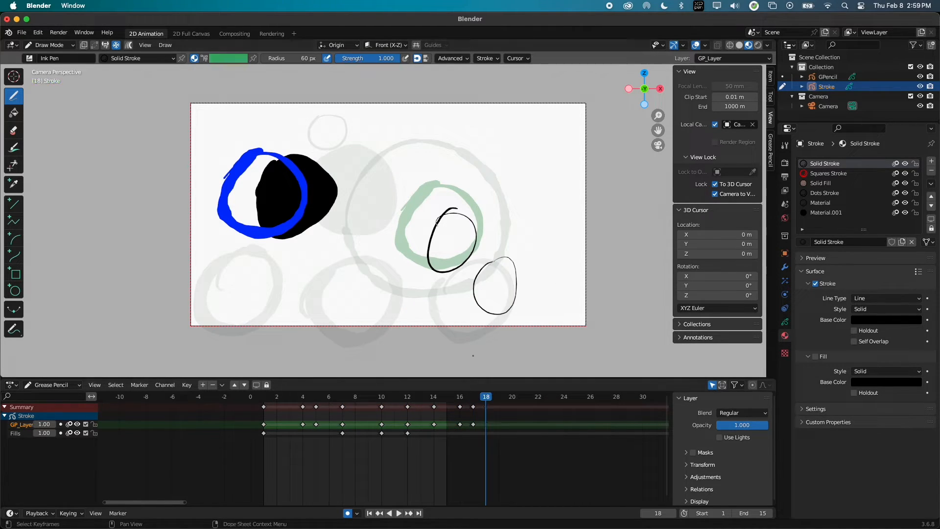
mouse_move(487, 287)
left_mouse_down()
mouse_move(524, 308)
mouse_move(498, 272)
left_mouse_up()
key("Right")
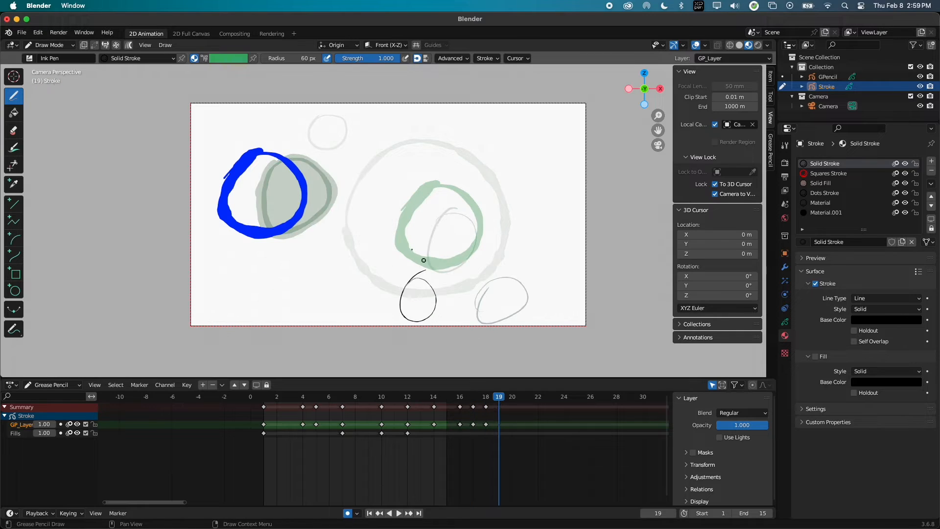
left_click_drag(402, 215, 420, 195)
Select the keyframes at frames 16 to 19, try scaling their spacing by 2 and moving them, and undo both changes.
left_click_drag(535, 416, 457, 440)
type("s")
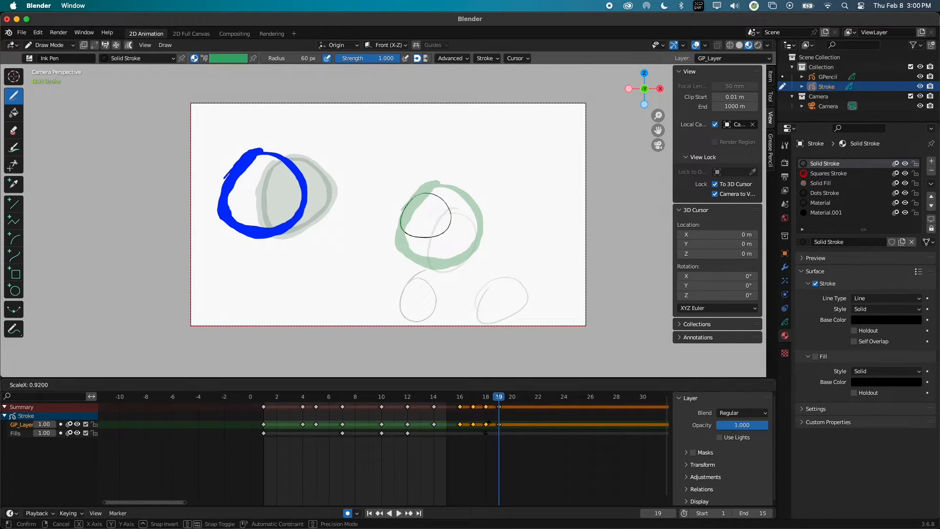
type("2")
key("Return")
key("g")
left_click(534, 418)
key("super+z")
key("super+z")
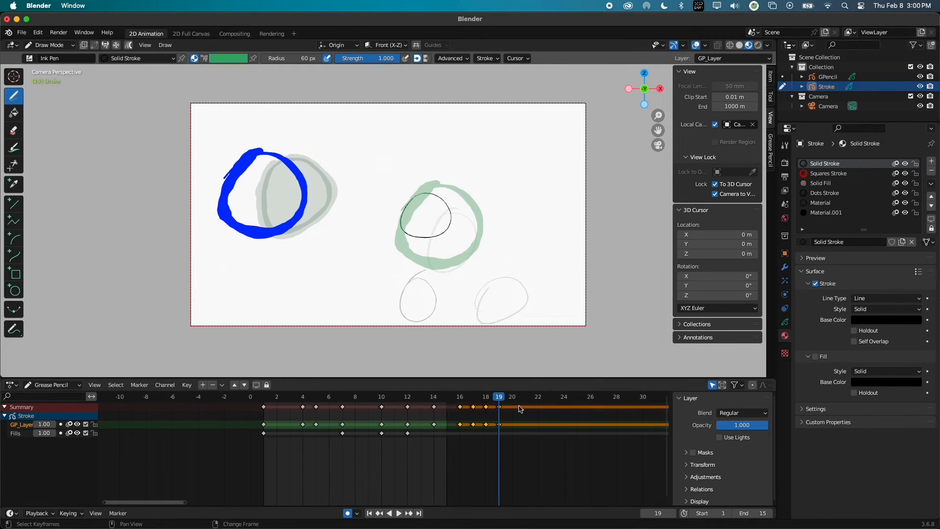
Try moving the keyframes at frames 16 to 19, and try Extend on those around frame 18.
key("g")
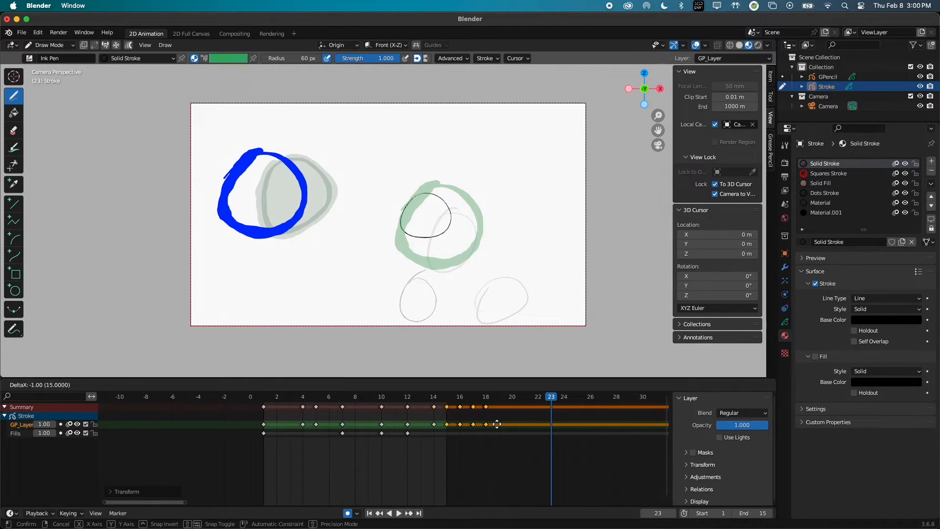
key("e")
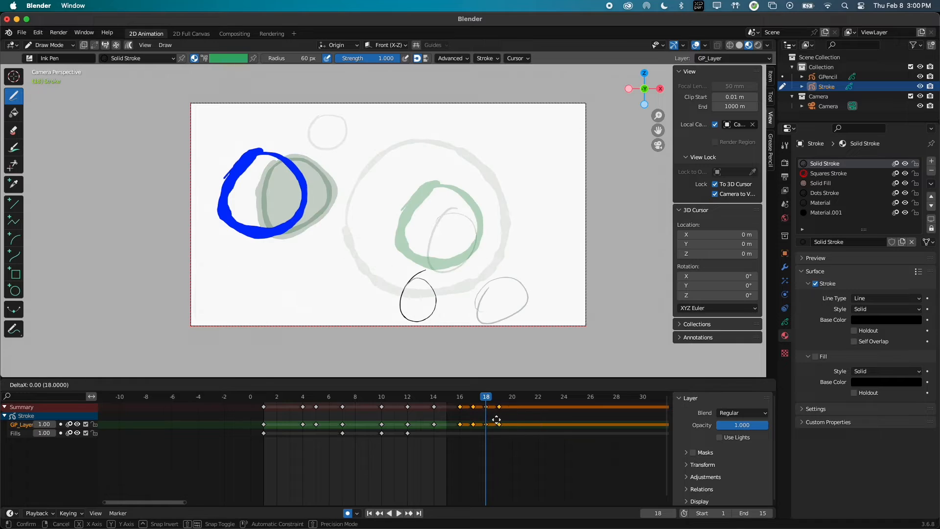
left_click(496, 420)
key("e")
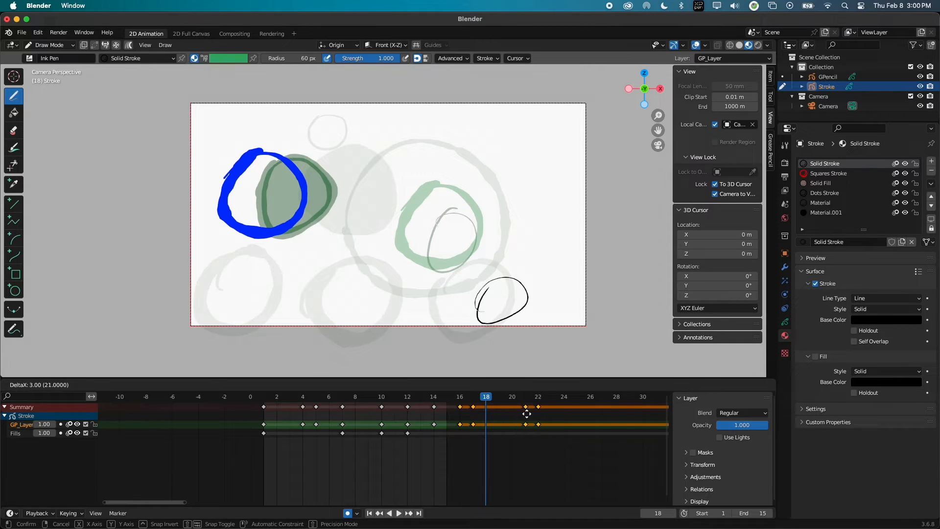
left_click(494, 422)
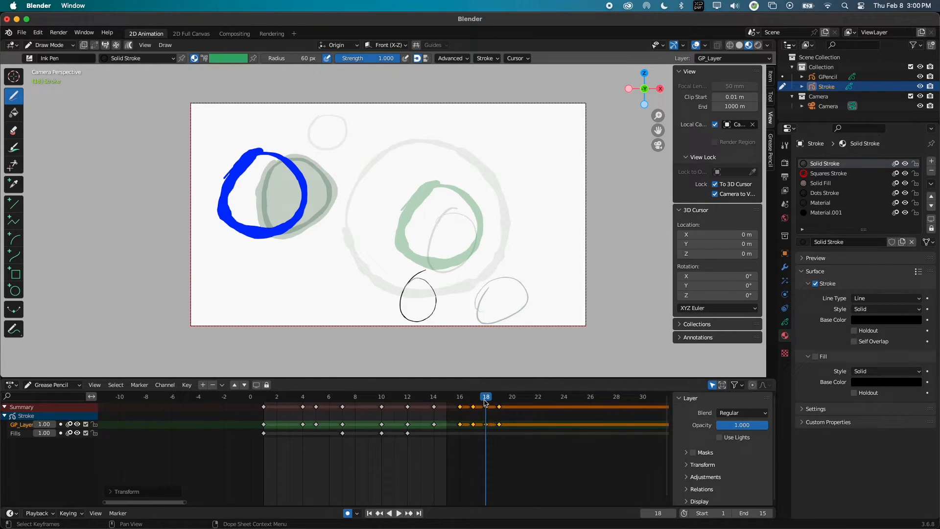
Respace the selected GP_Layer keyframes with Time Slide at frame 20, placing them on frames 16, 17, 22 and 28.
key("space")
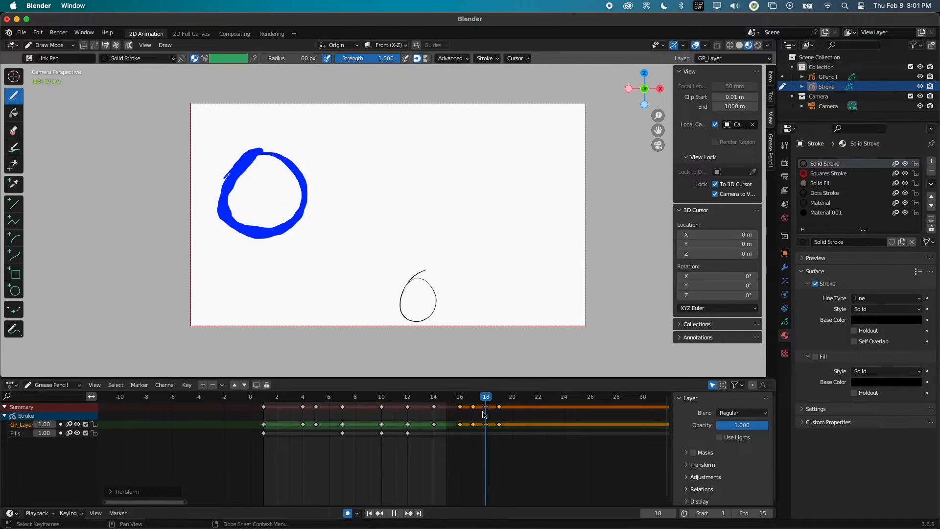
key("space")
key("g")
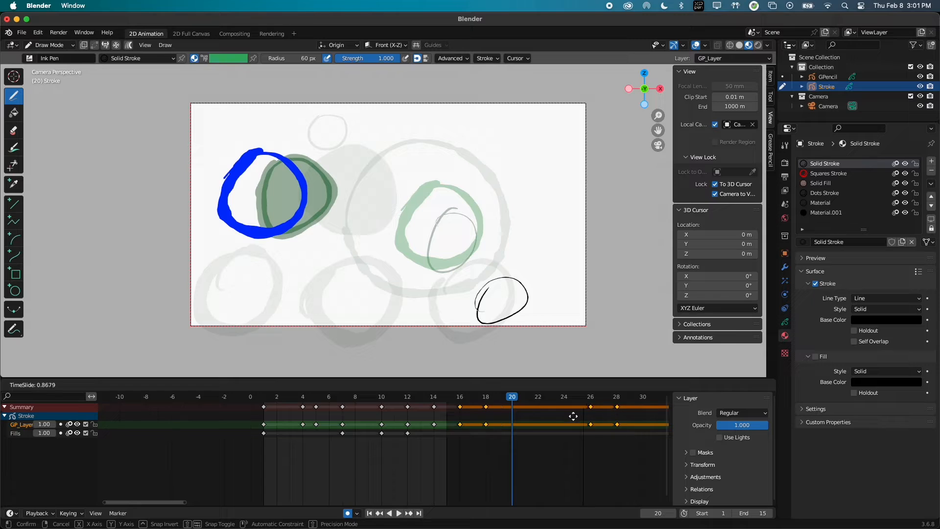
left_click(536, 415)
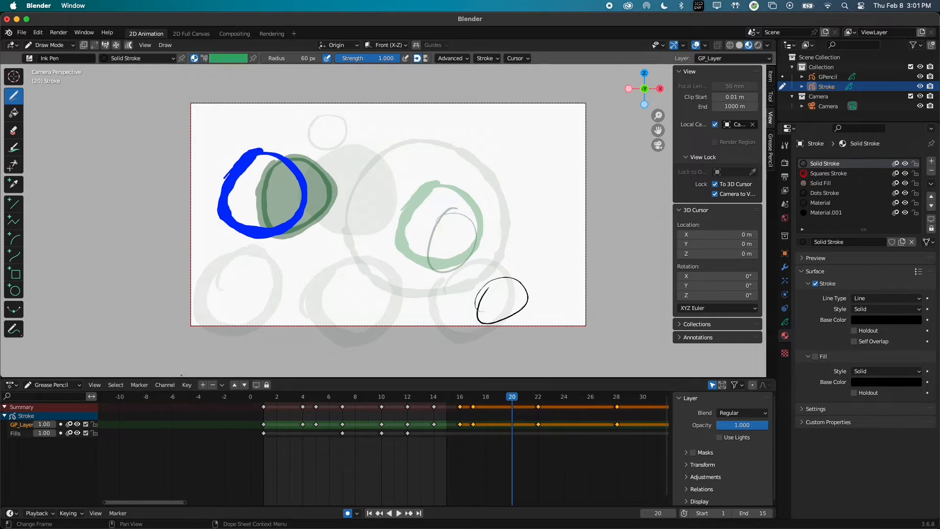
Try inserting a keyframe at frame 20 on all channels, and undo it.
left_click(187, 385)
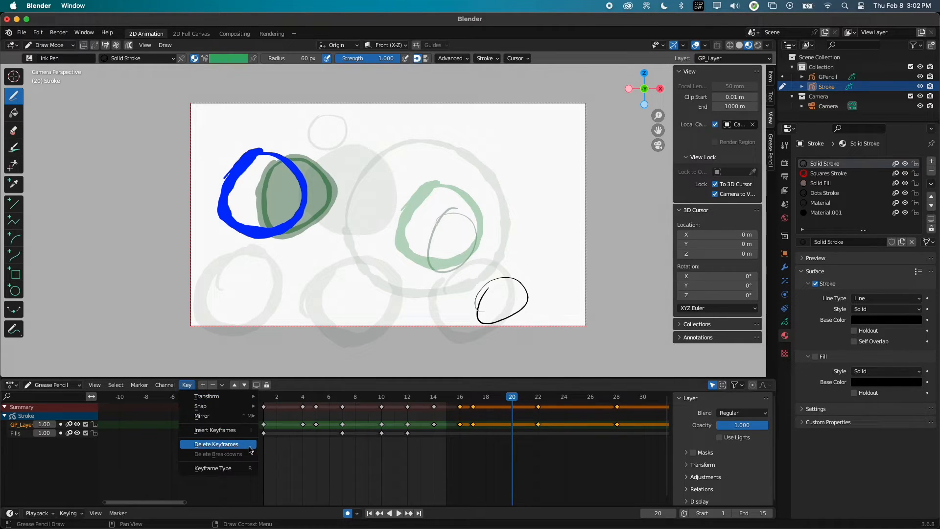
left_click(510, 396)
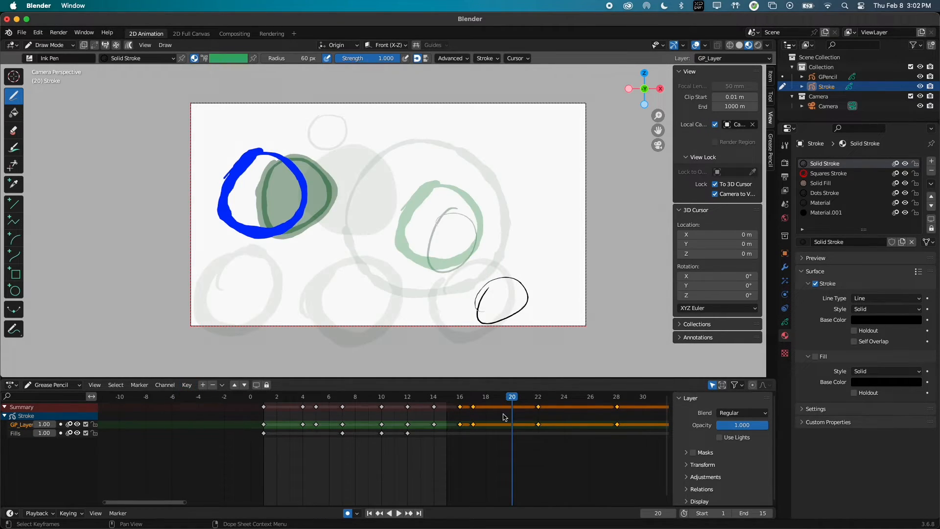
key("i")
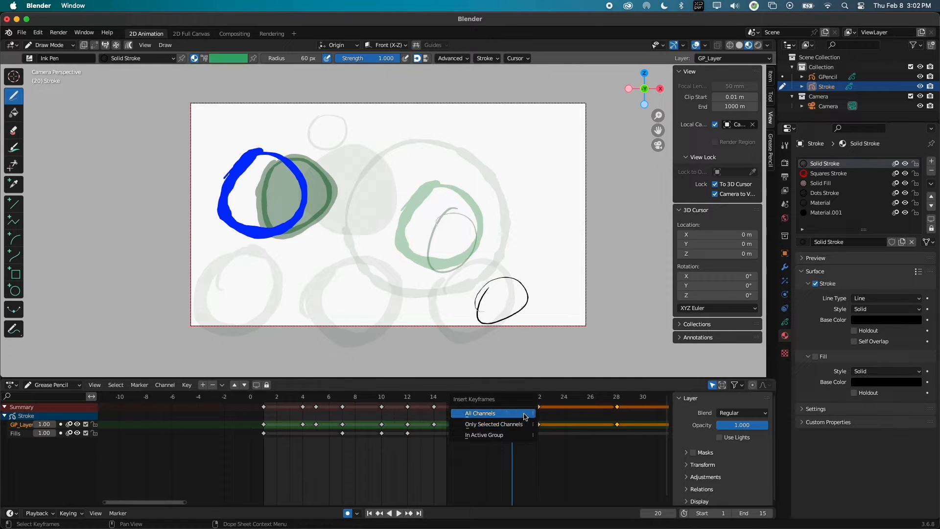
left_click(480, 413)
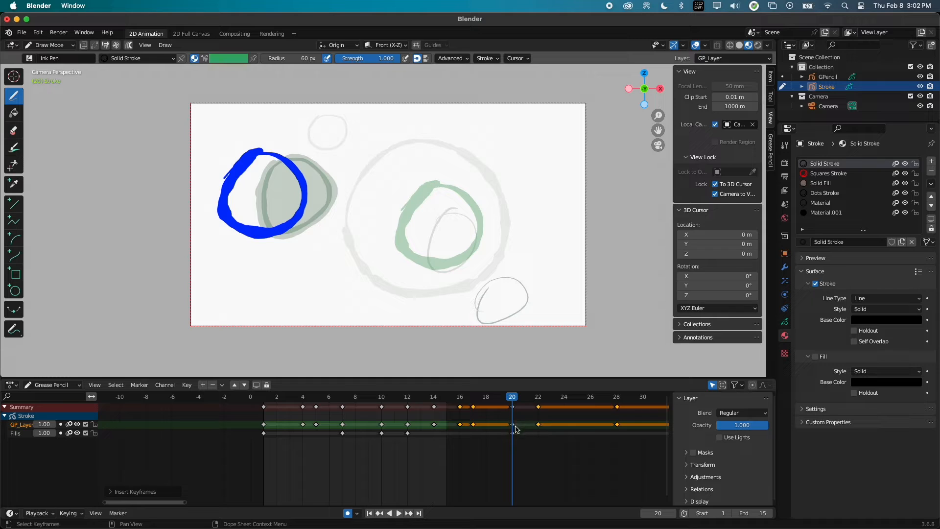
key("ctrl+z")
Insert a keyframe at frame 20 on only the selected channels.
key("i")
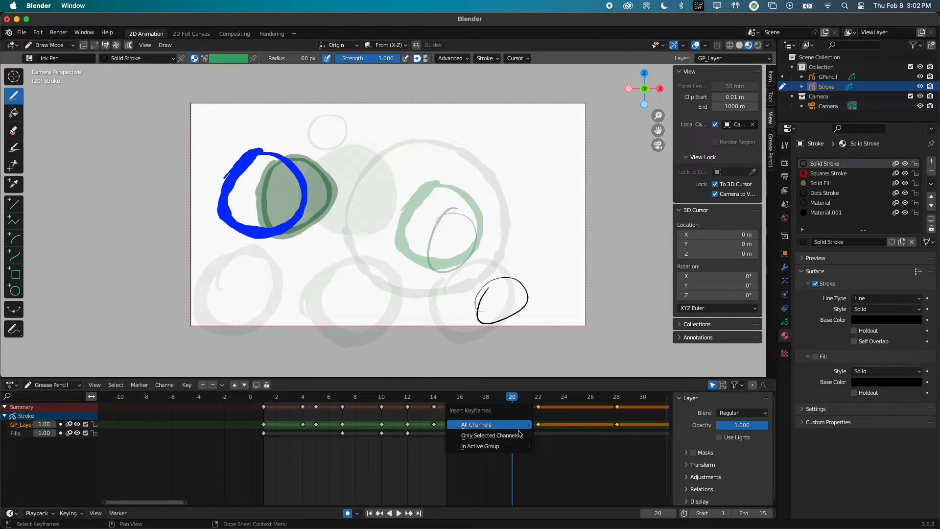
left_click(519, 438)
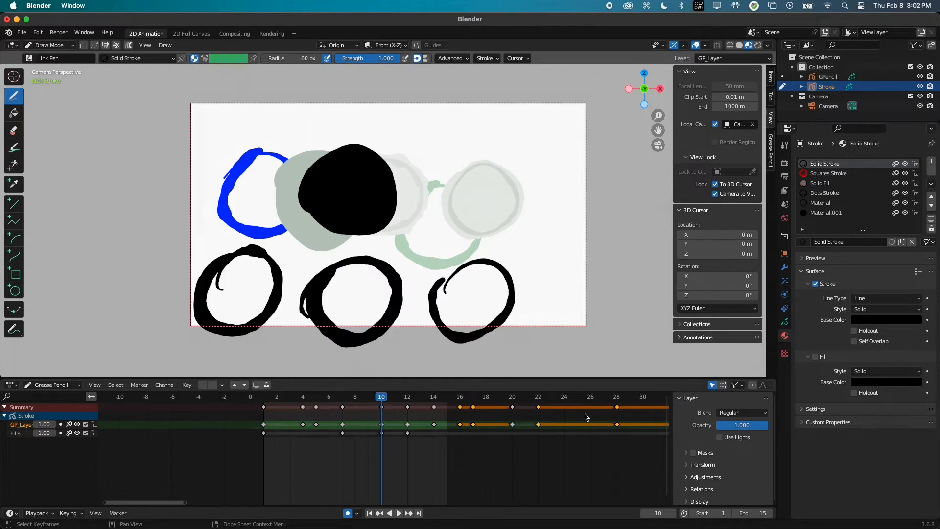
At frame 17, try a Blur effect with 9 samples on Stroke in Rendered viewport shading, and remove the effect.
left_click(479, 402)
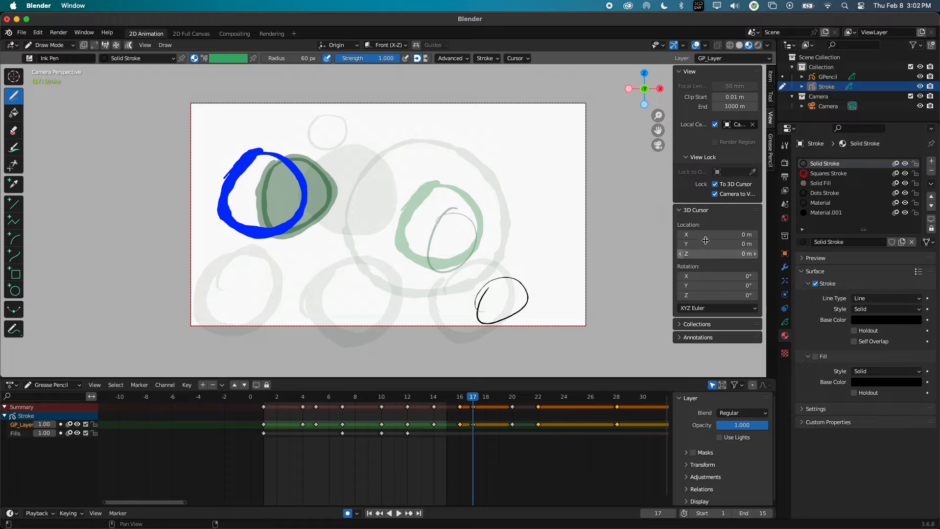
left_click(785, 280)
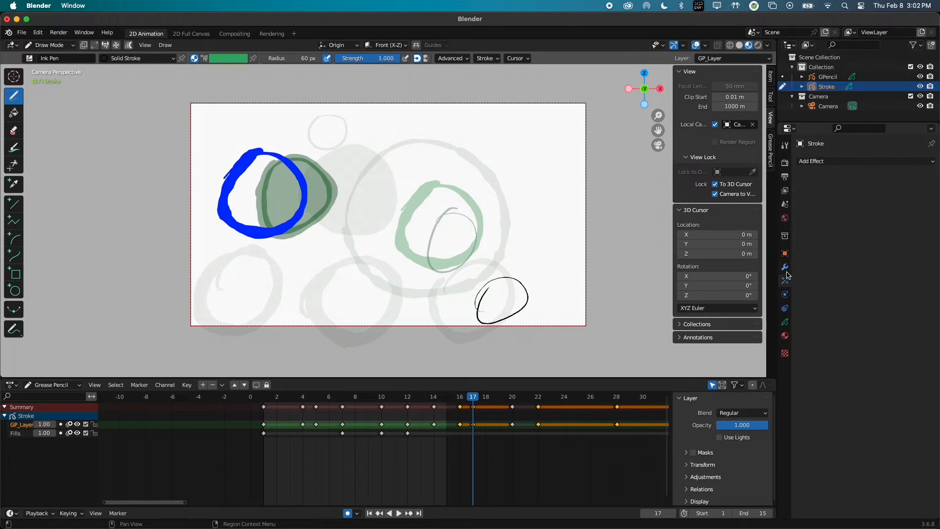
left_click(839, 163)
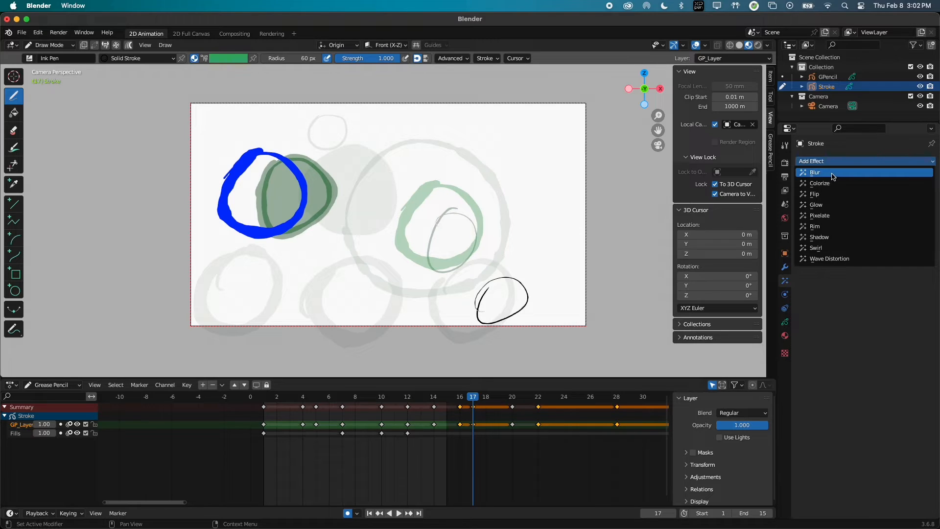
left_click(832, 174)
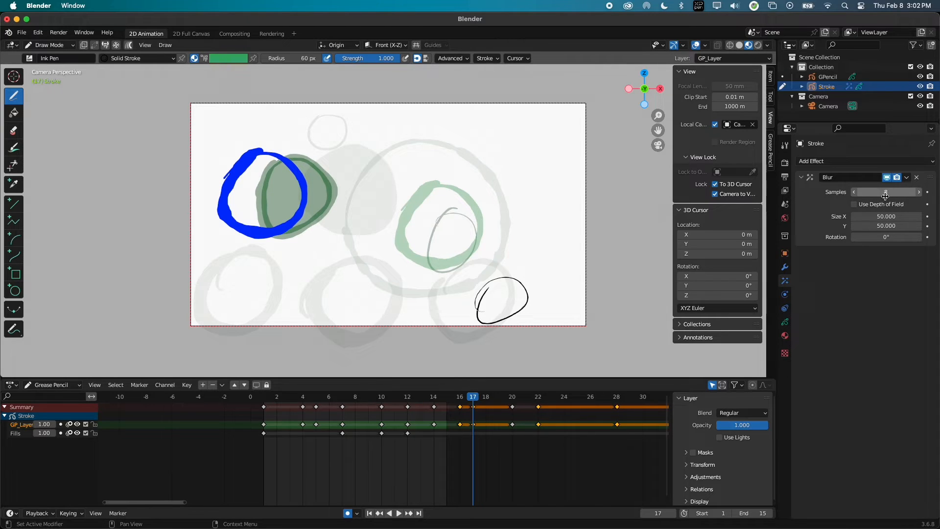
left_click_drag(885, 195, 892, 179)
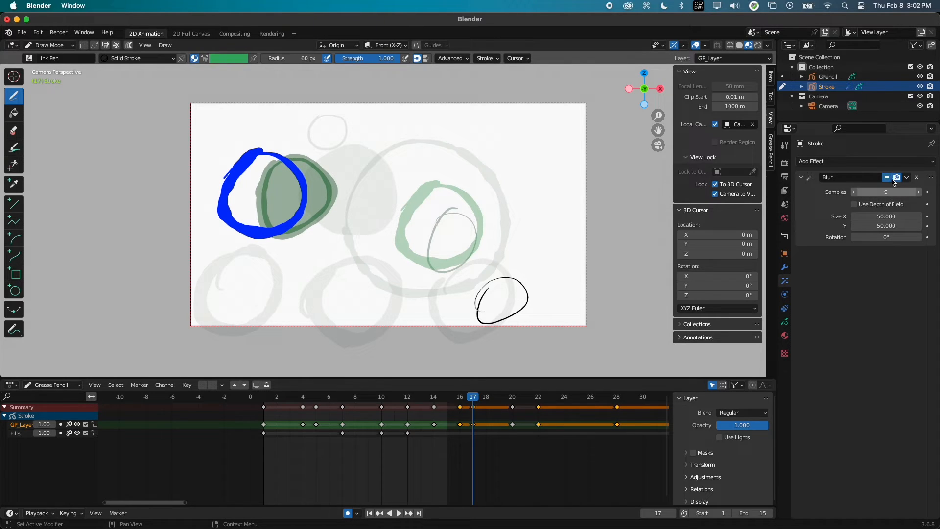
left_click(758, 45)
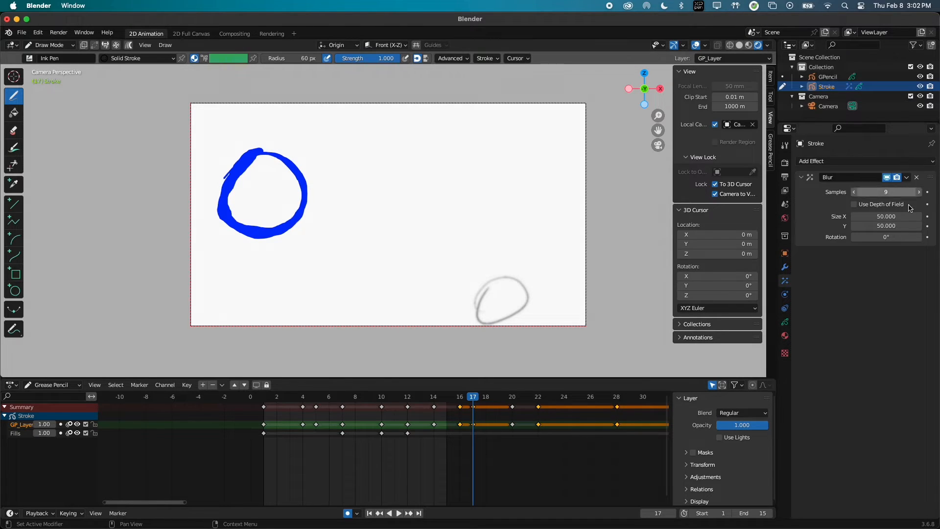
left_click(916, 177)
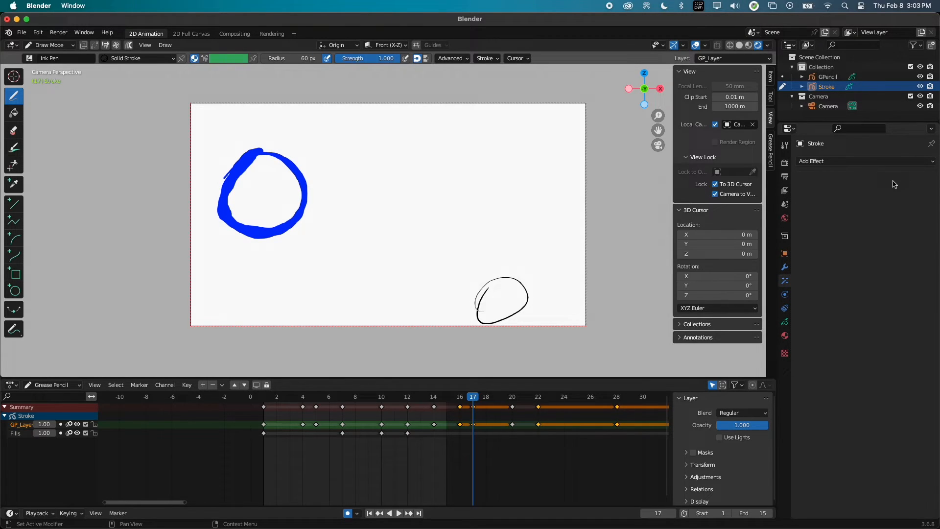
Try a Mirror modifier along the X axis on the Stroke object, and remove it.
left_click(911, 162)
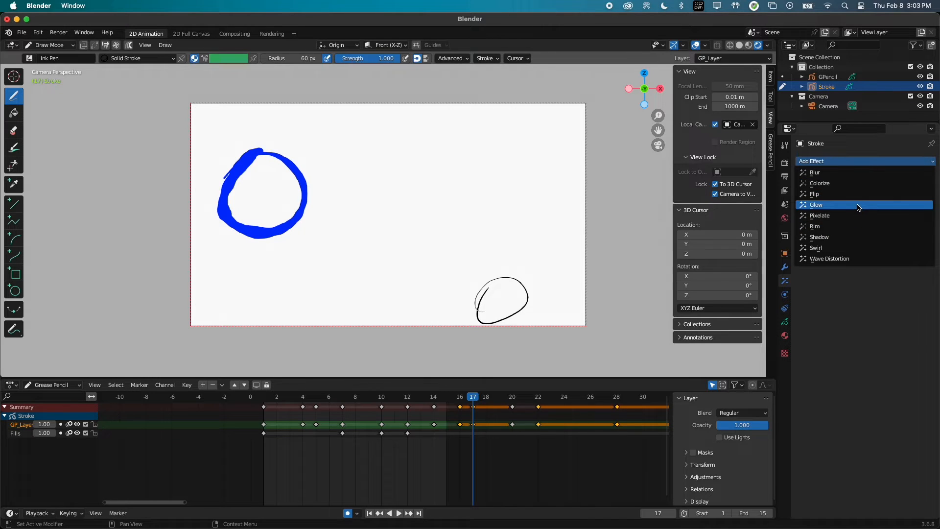
left_click(857, 208)
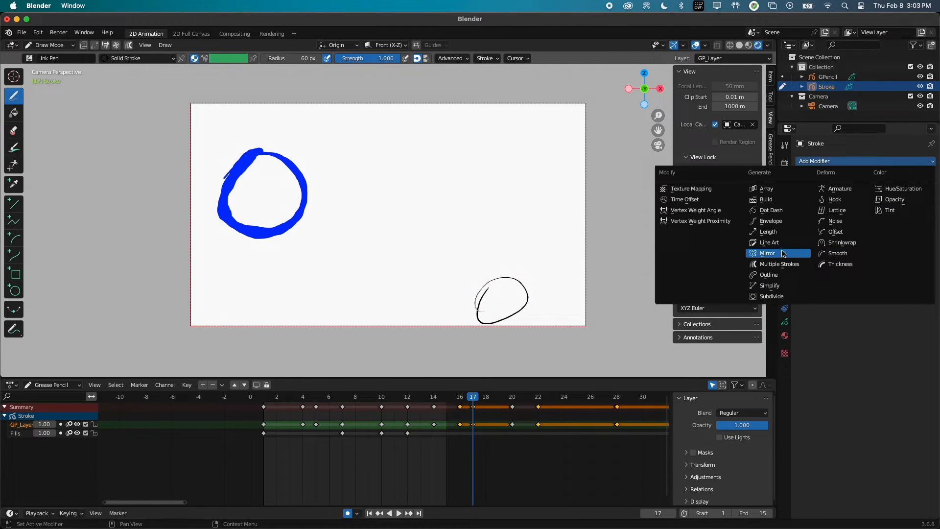
left_click(781, 253)
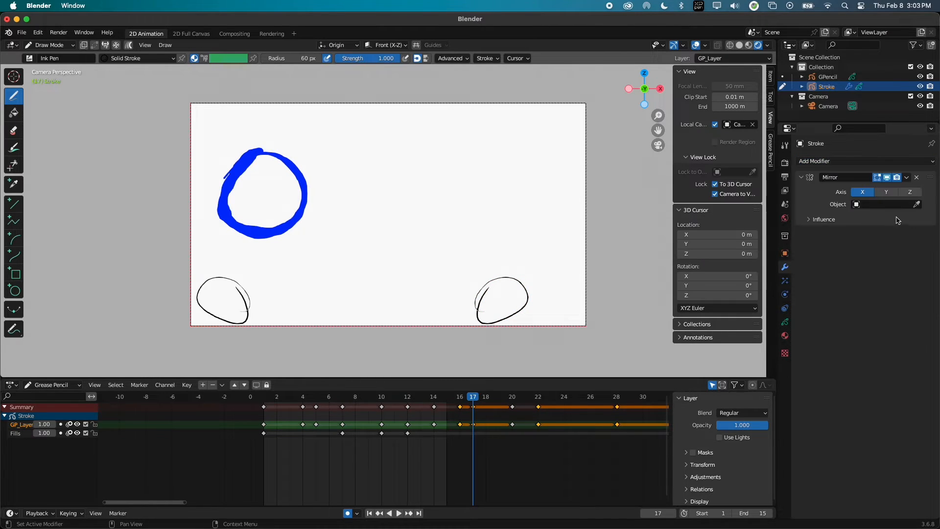
left_click(916, 178)
Try an Array modifier on the Stroke object, and remove it.
left_click(908, 161)
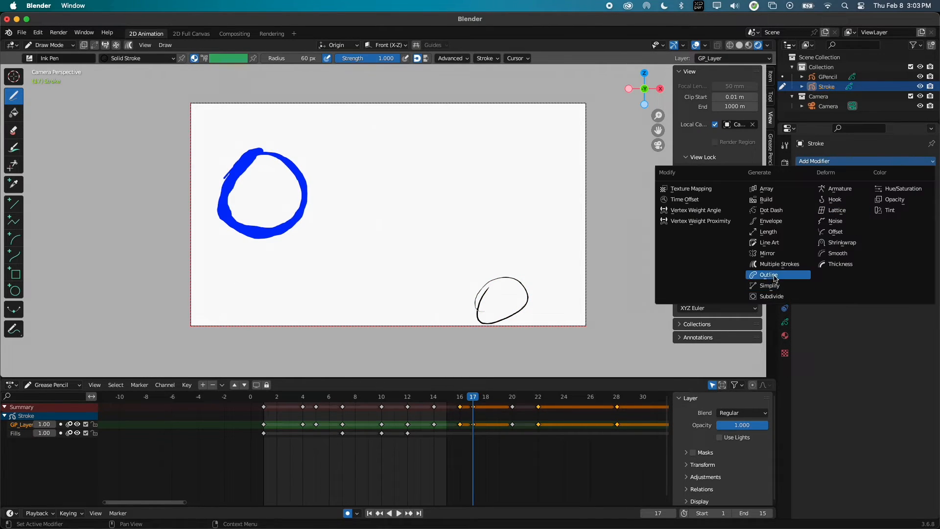
left_click(766, 200)
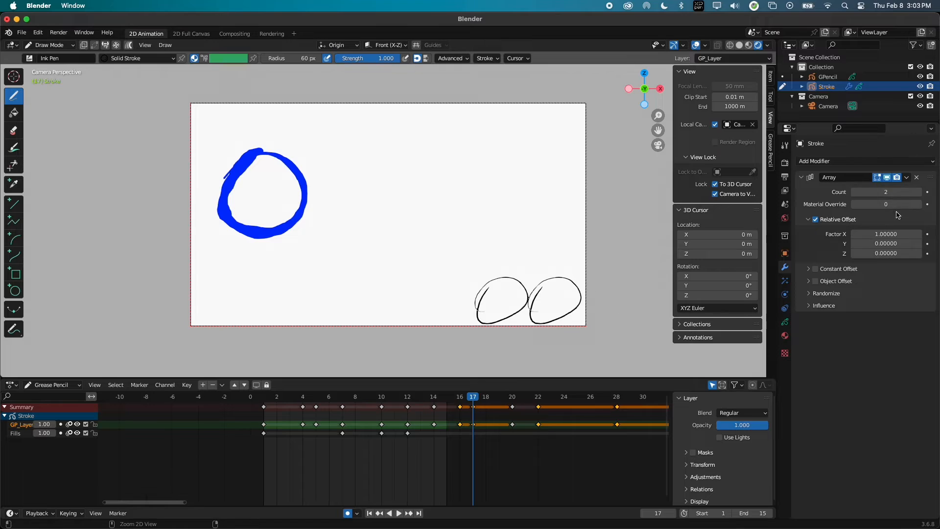
key("ctrl+x")
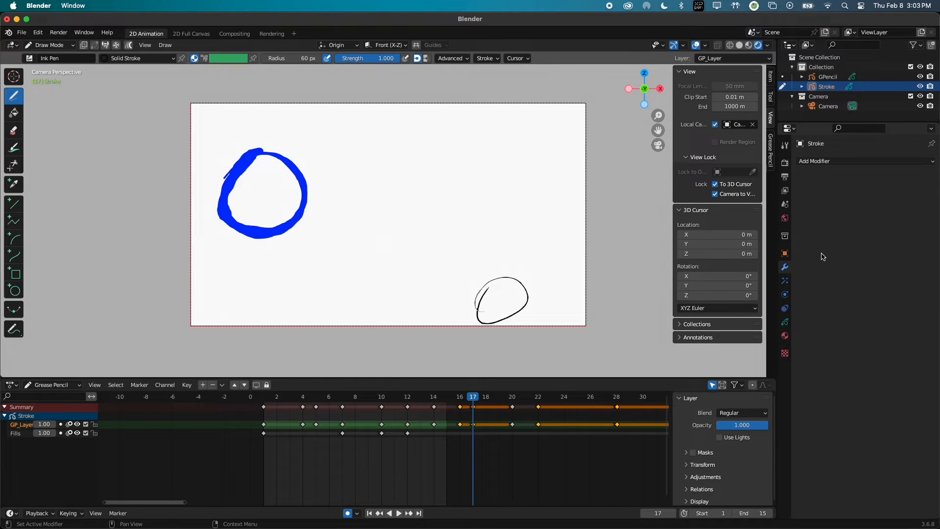
Add a Video Editing workspace to the project.
left_click(295, 33)
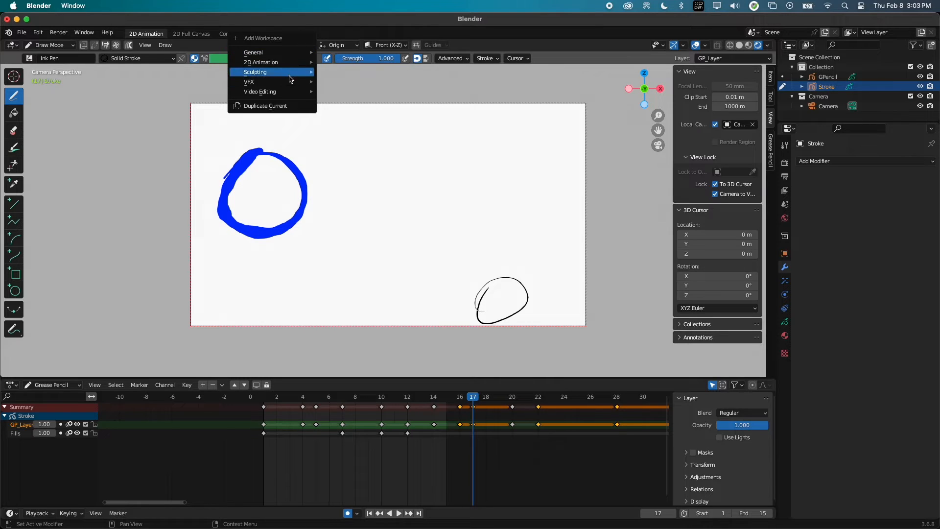
mouse_move(296, 92)
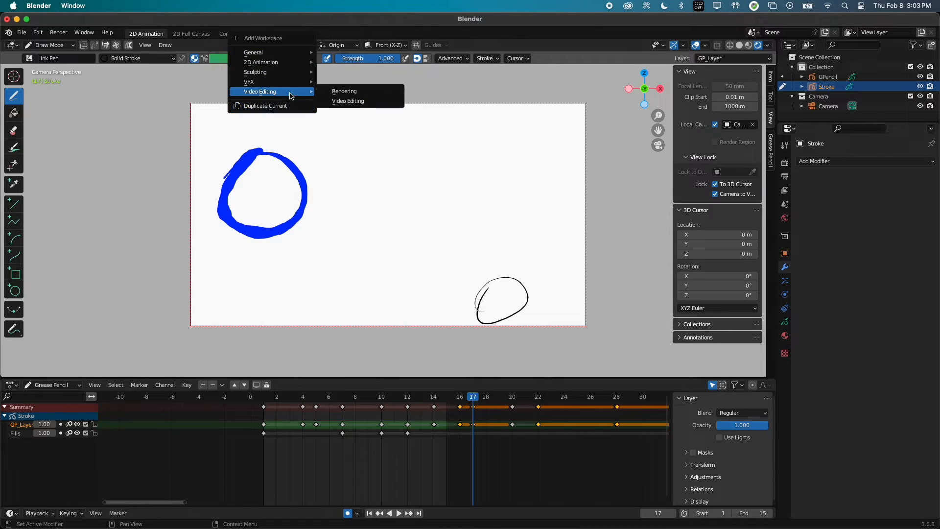
left_click(383, 102)
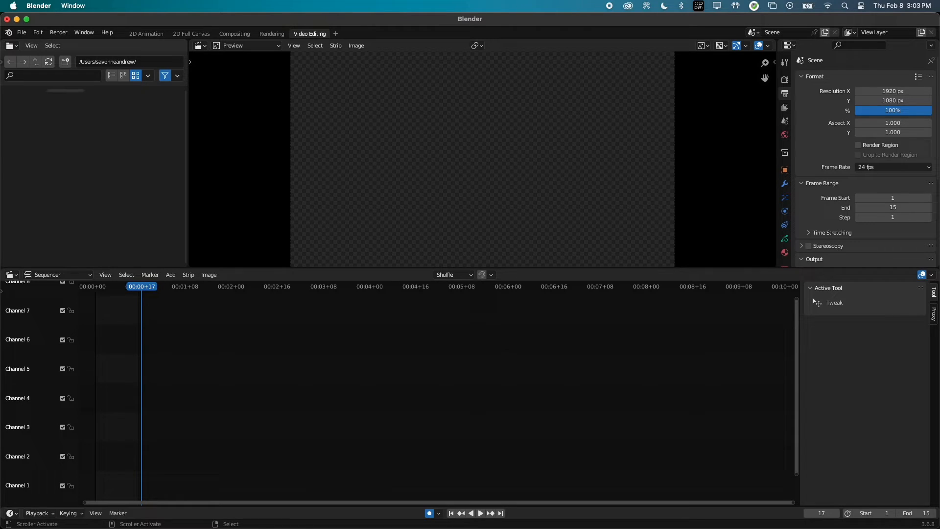
Add the pokeball-sounds-remade WAV from Downloads to Channel 6 at frame 17 and display its waveform.
double_click(181, 198)
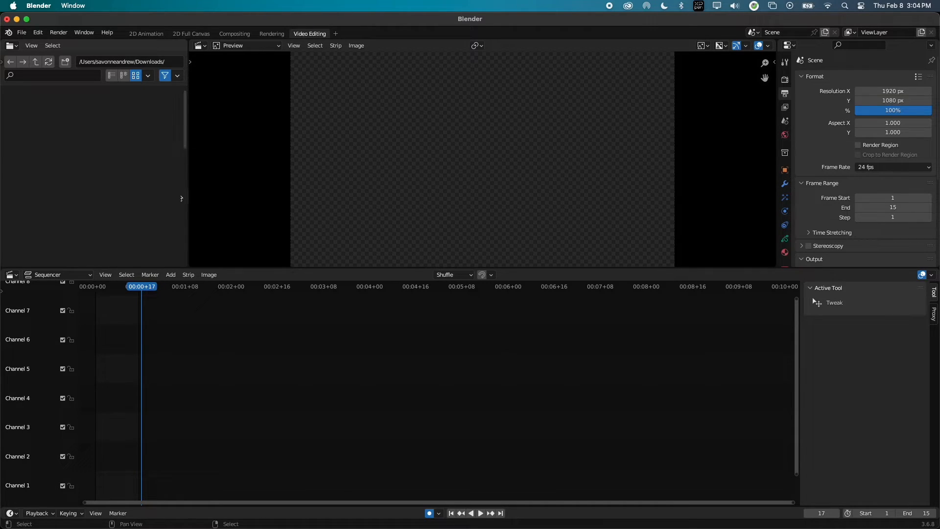
left_click_drag(182, 218, 142, 334)
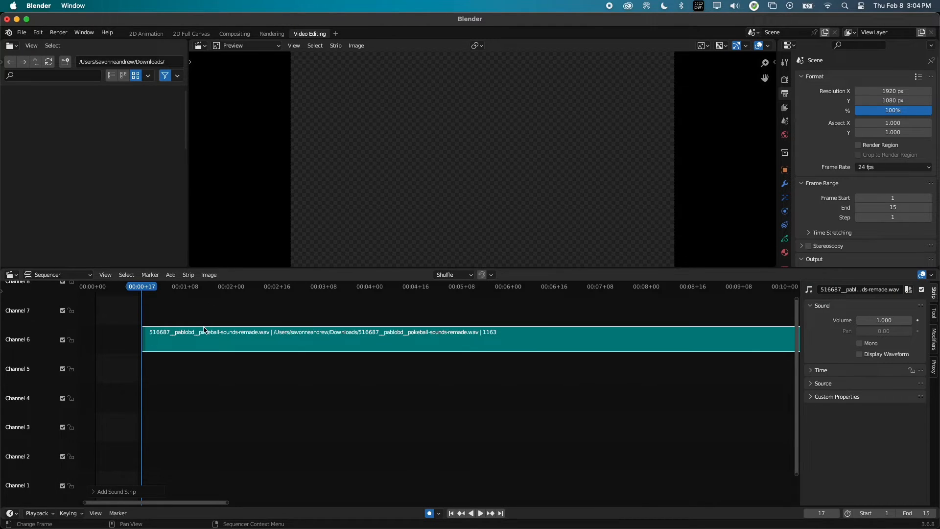
left_click(860, 354)
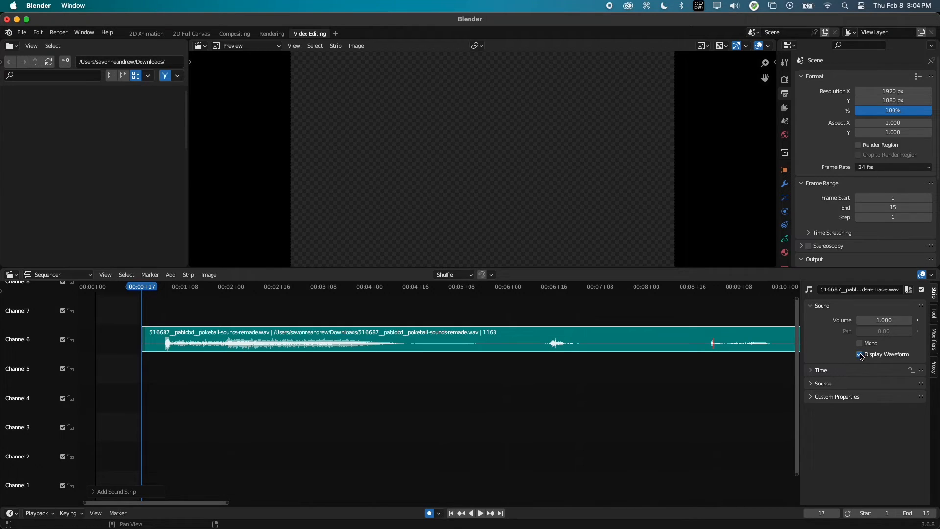
Split the sound strip at 00:01+01 and about 00:04+04, delete the pieces outside that range, and select the remaining strip.
key("space")
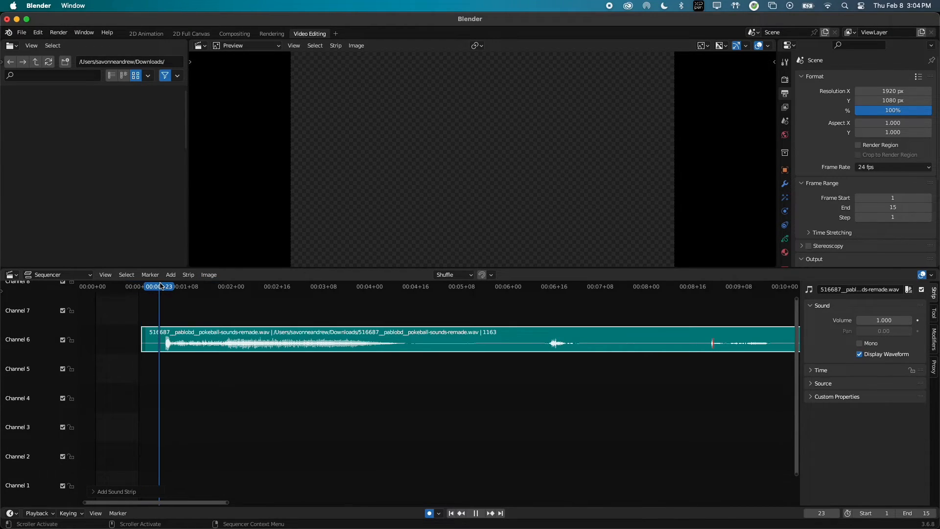
key("space")
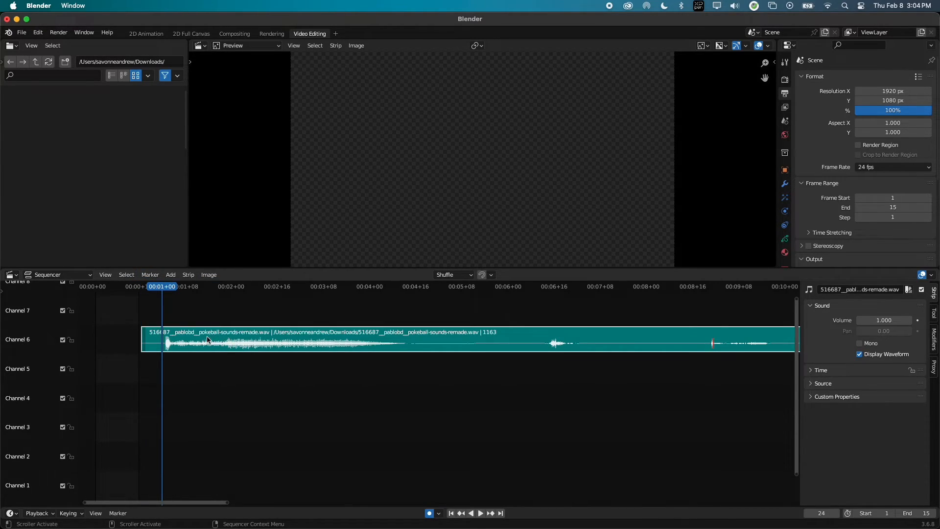
left_click_drag(162, 290, 165, 290)
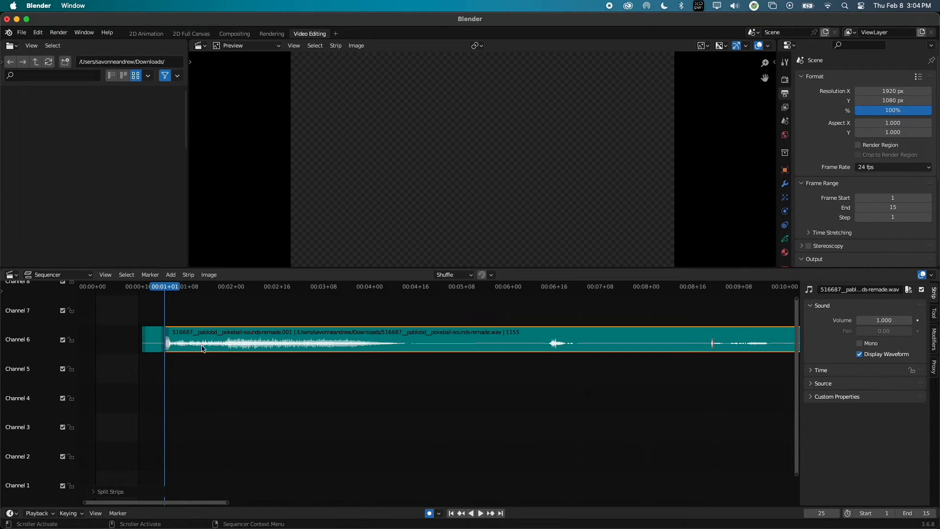
key("k")
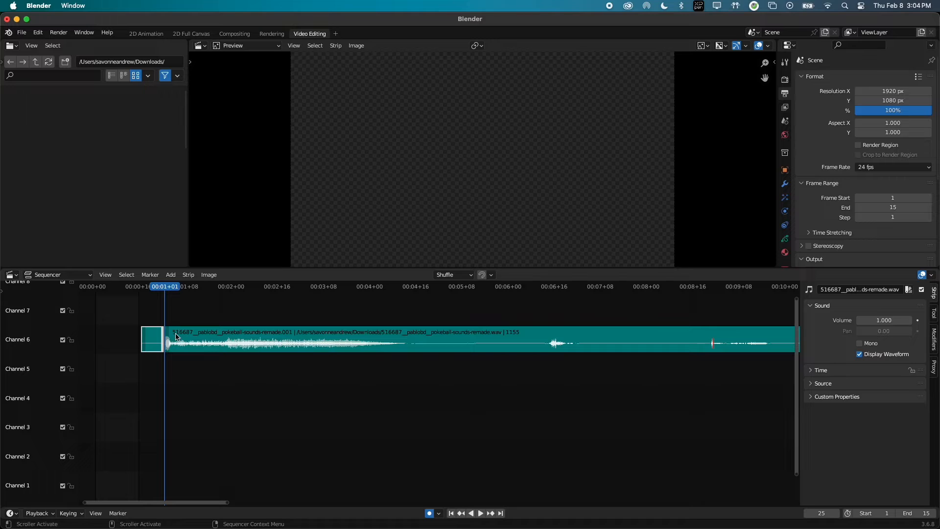
key("x")
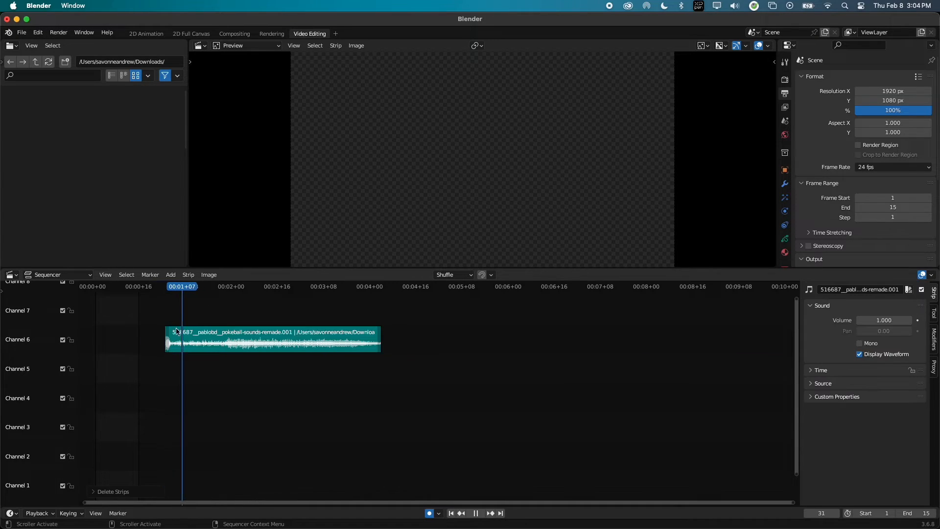
left_click_drag(180, 332, 169, 351)
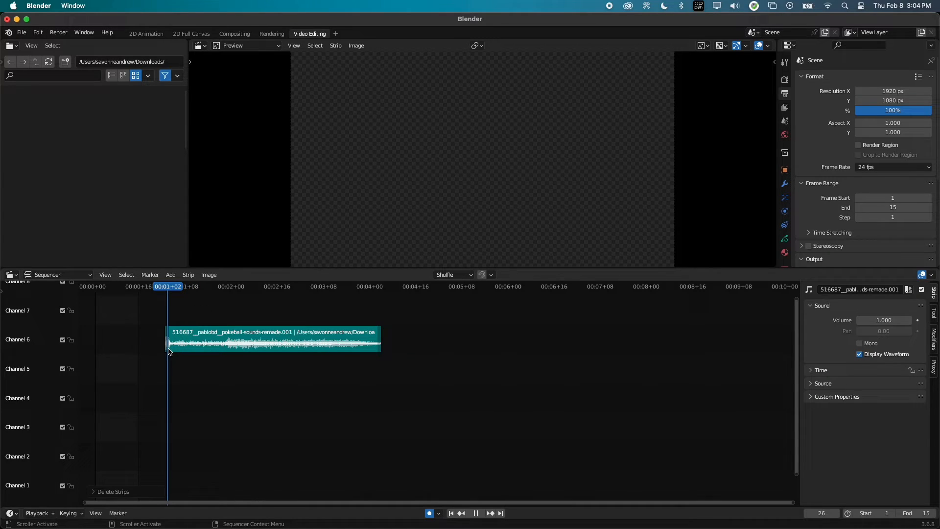
left_click(177, 339)
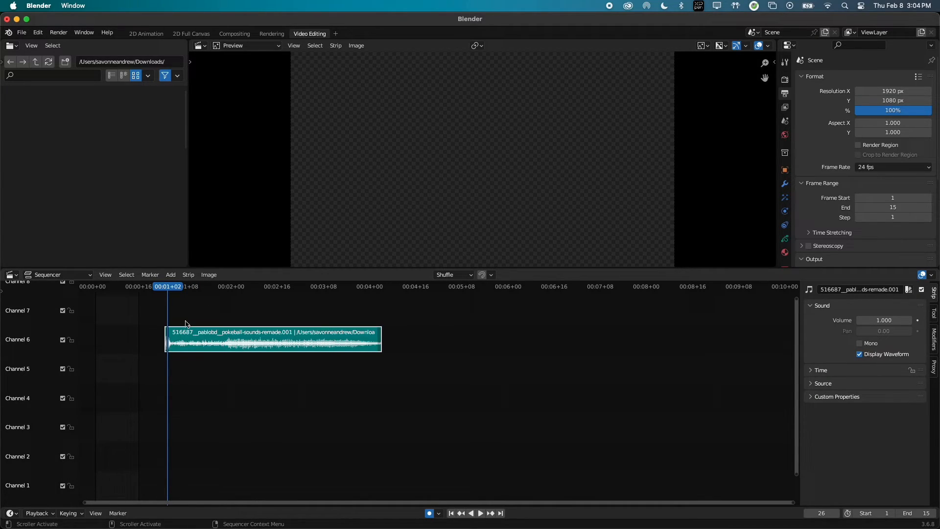
Keyframe the sound strip's volume at 0.000 on frame 26 and at 1.300 on frame 36 for a fade-in.
left_click(918, 321)
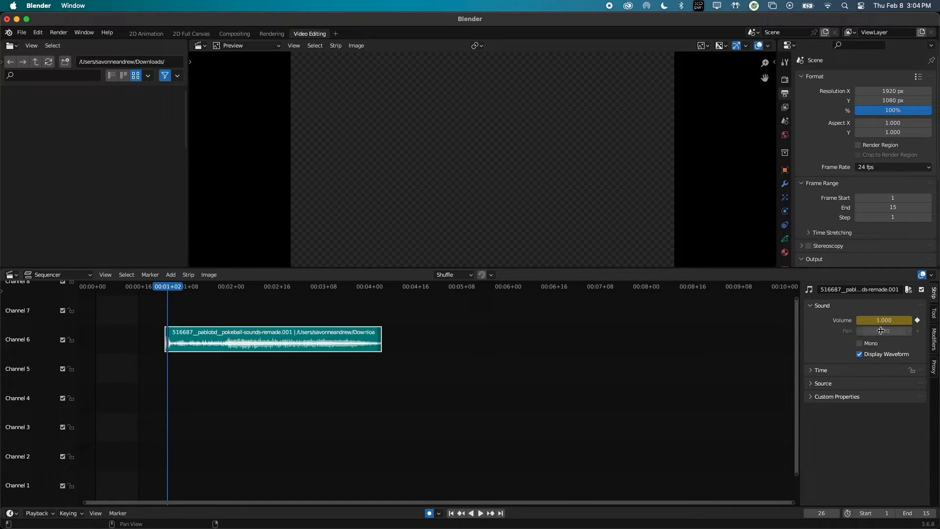
left_click_drag(890, 319, 859, 349)
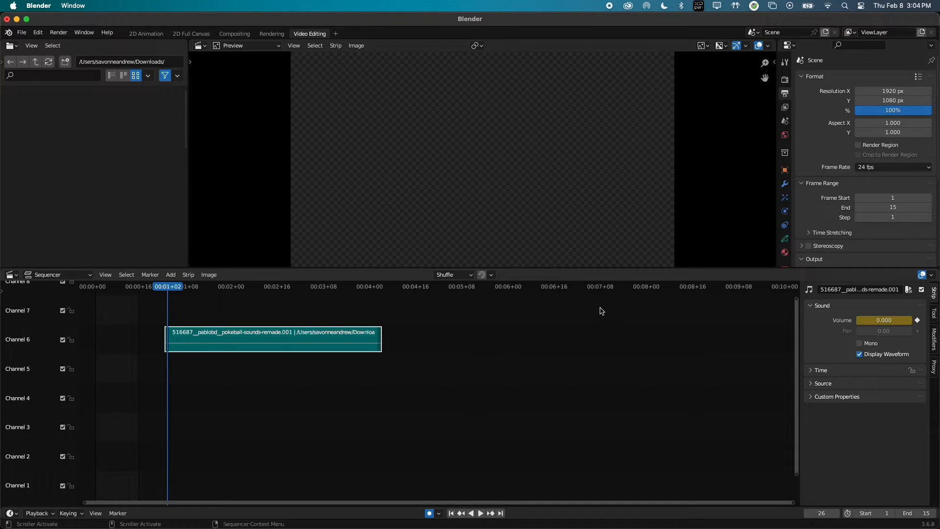
left_click_drag(180, 287, 198, 294)
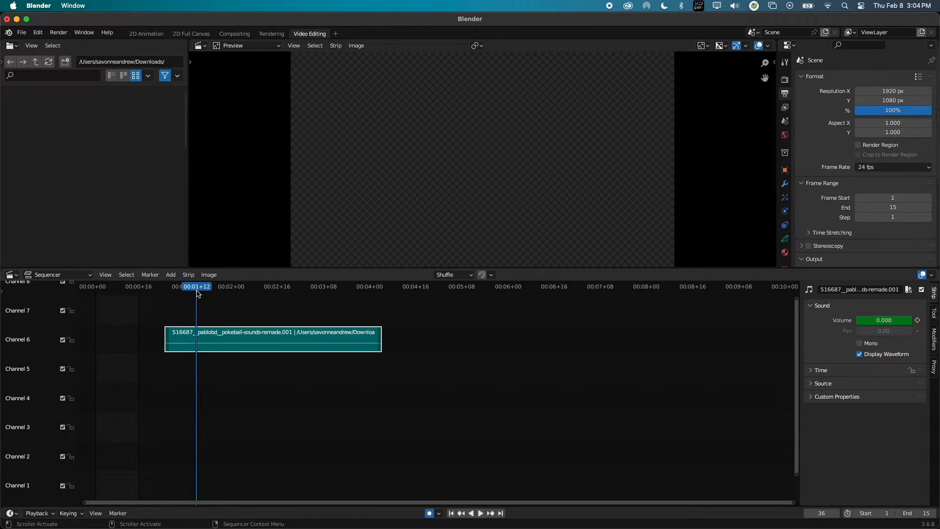
left_click(918, 320)
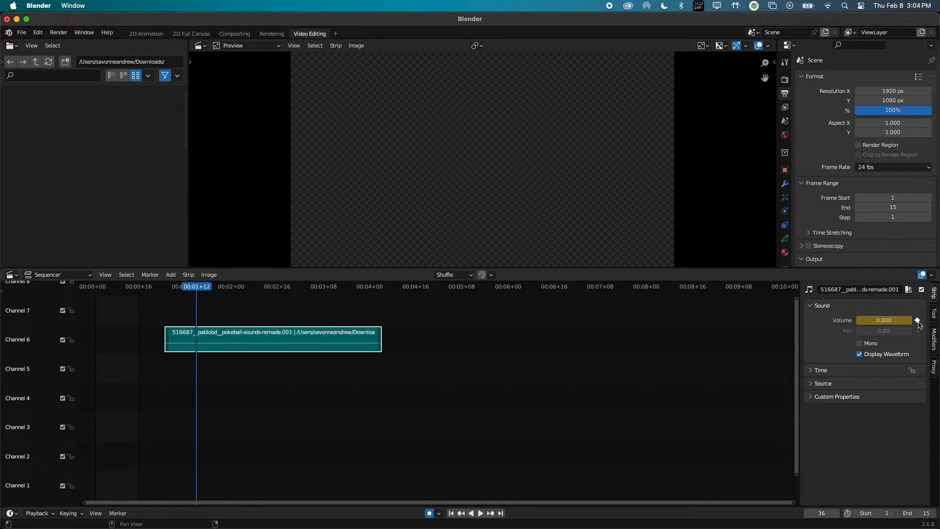
left_click_drag(888, 321, 905, 321)
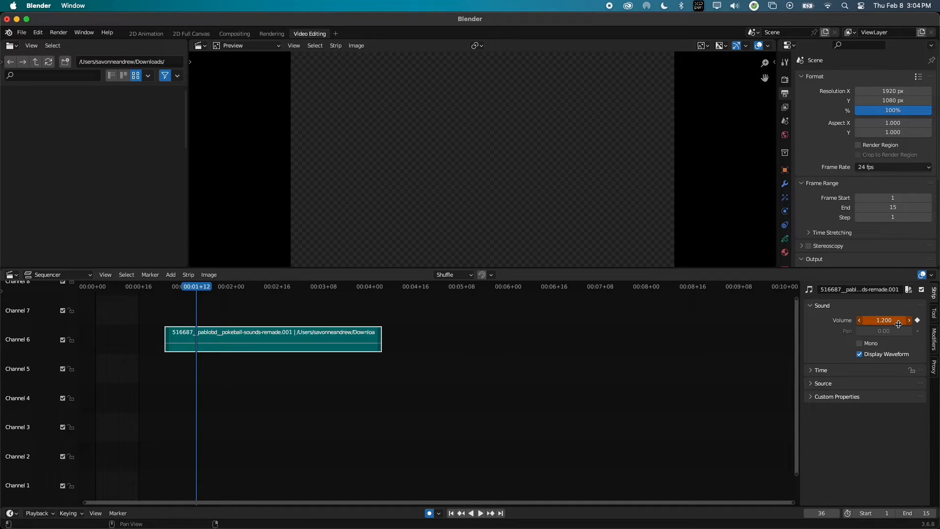
left_click_drag(899, 324, 899, 324)
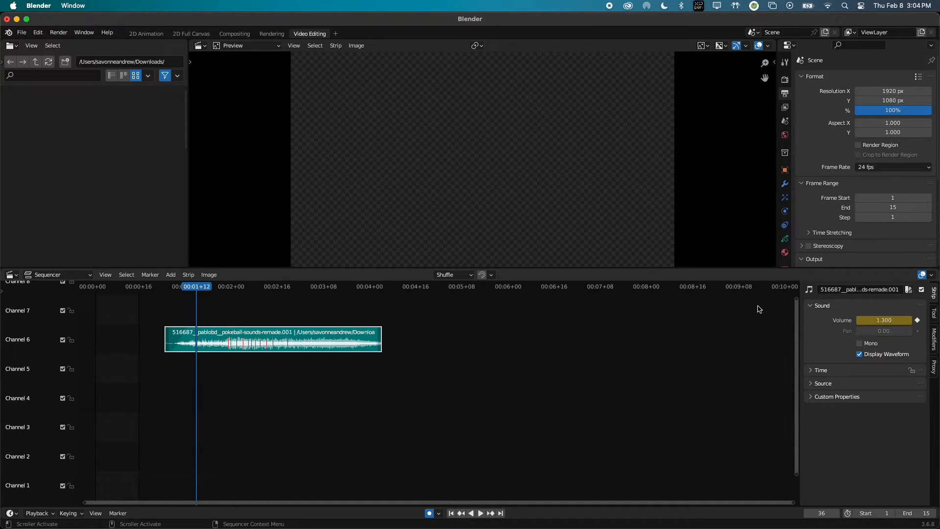
left_click_drag(199, 286, 171, 286)
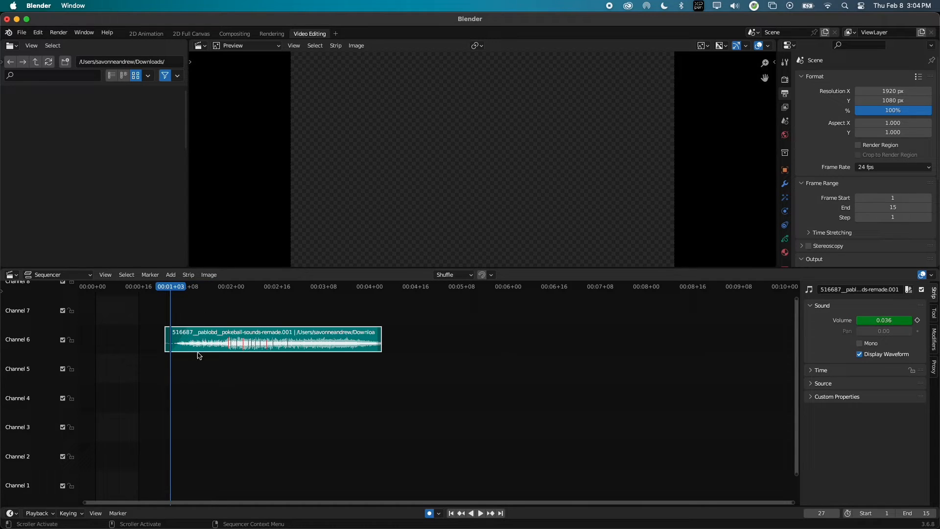
Move the sound strip on Channel 6 back to start at about frame 2, and play it back.
middle_click_drag(195, 361, 321, 370, "ctrl")
left_click_drag(190, 287, 179, 342)
key("space")
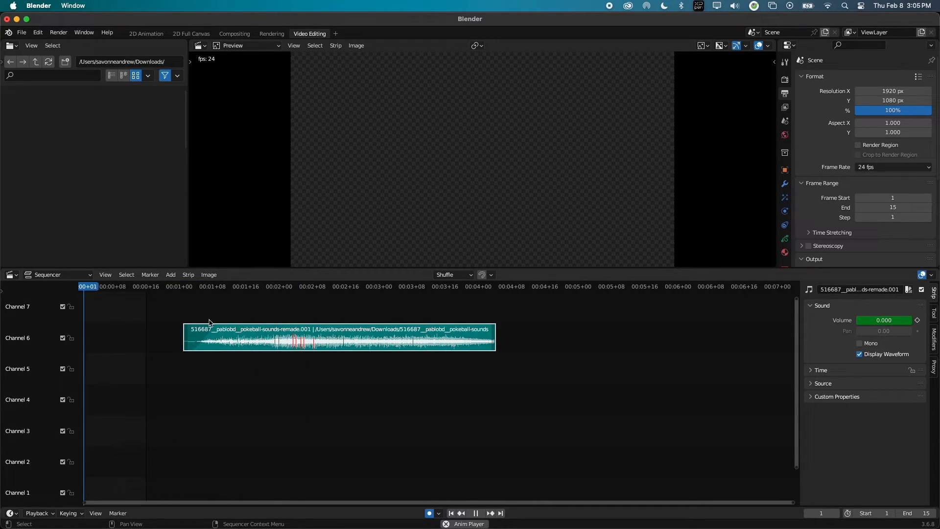
key("space")
left_click_drag(250, 342, 146, 341)
middle_click_drag(159, 367, 232, 366)
key("space")
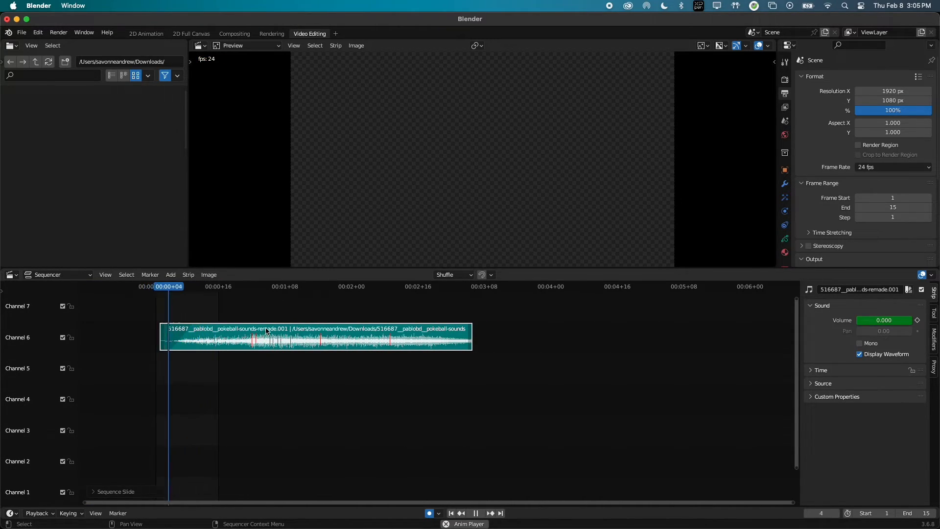
key("Escape")
Slide the sound strip a few frames earlier to start just before frame 1, and play it again.
left_click(37, 512)
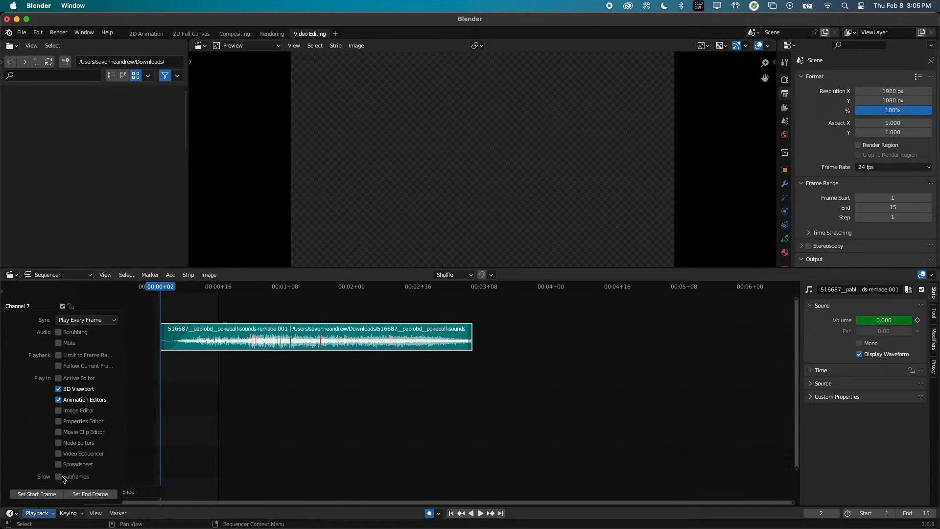
left_click_drag(446, 338, 422, 332)
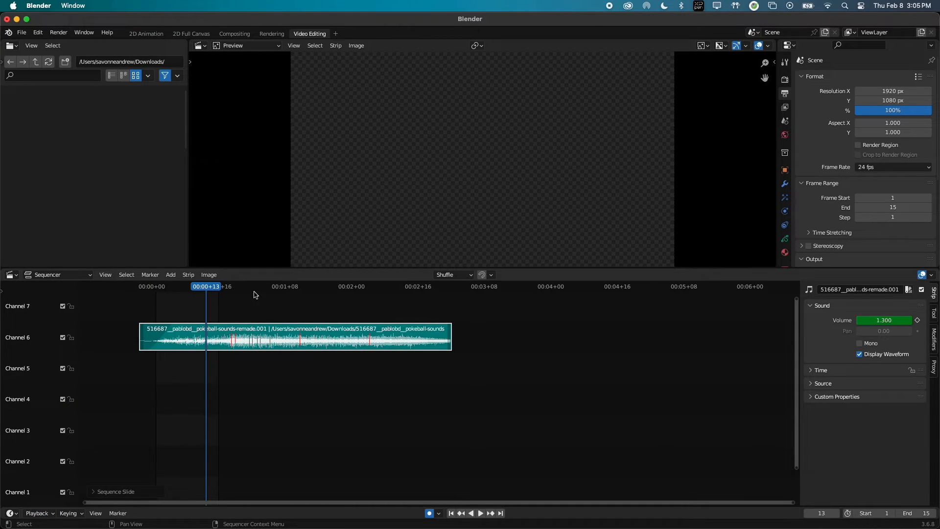
key("space")
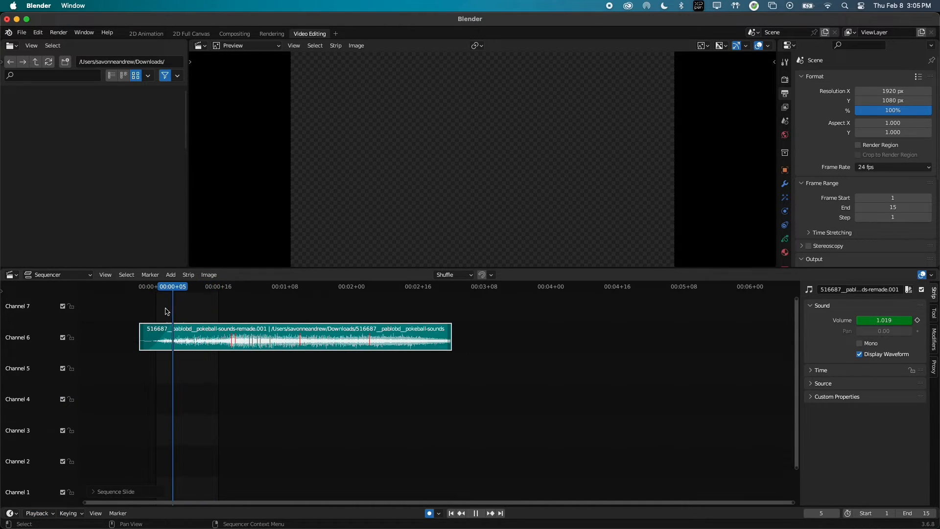
key("Escape")
In the 2D Animation workspace, split off a shallow area between the 3D viewport and the dope sheet and make it a Video Sequencer.
left_click(156, 36)
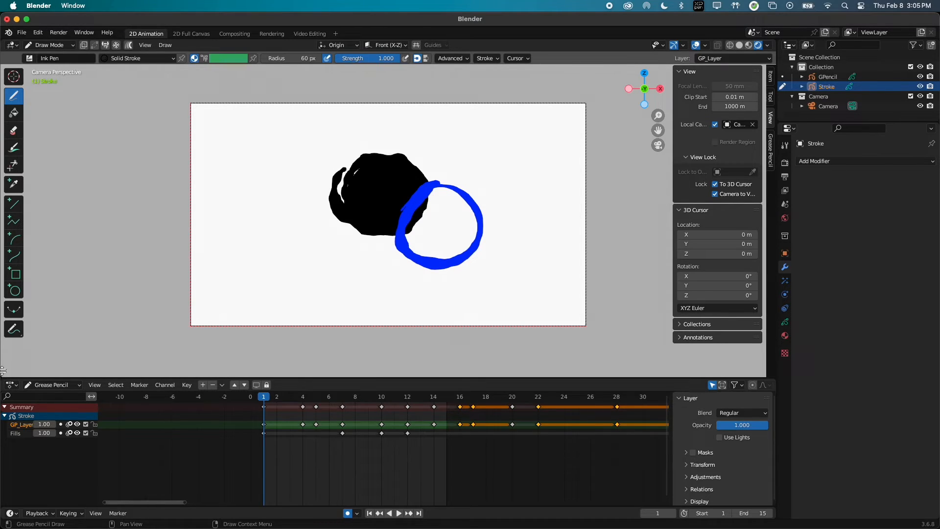
mouse_move(3, 370)
left_mouse_down()
mouse_move(30, 321)
mouse_move(2, 376)
mouse_move(2, 290)
mouse_move(2, 328)
left_mouse_up()
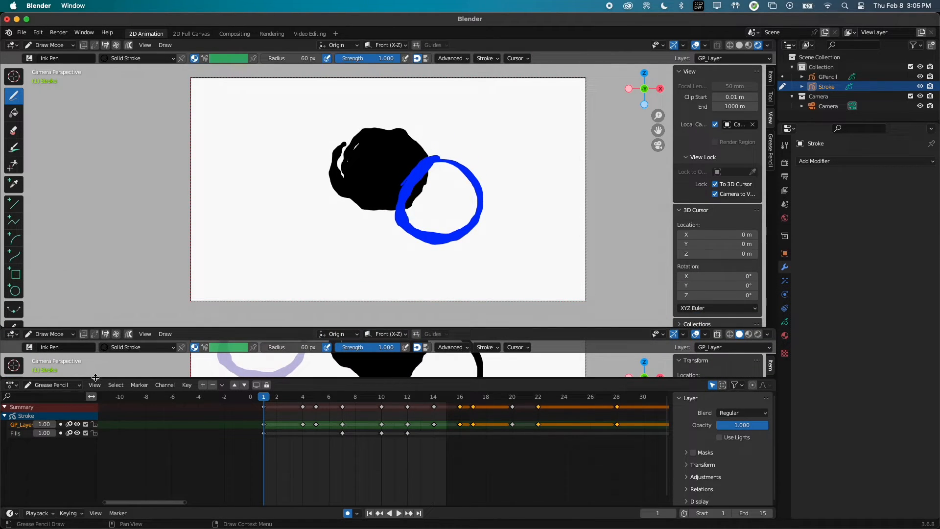
left_click_drag(96, 377, 96, 422)
left_click_drag(149, 327, 164, 364)
left_click(67, 367)
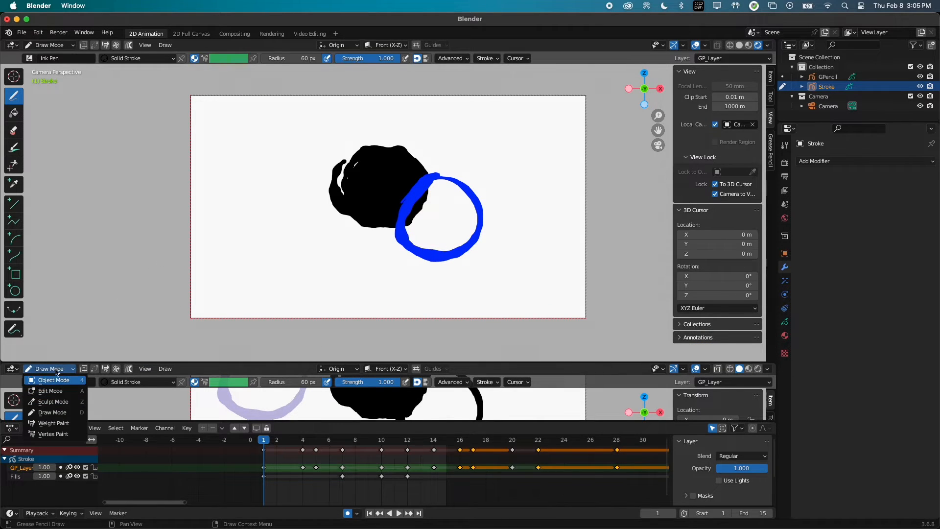
left_click(15, 370)
mouse_move(48, 369)
mouse_move(12, 370)
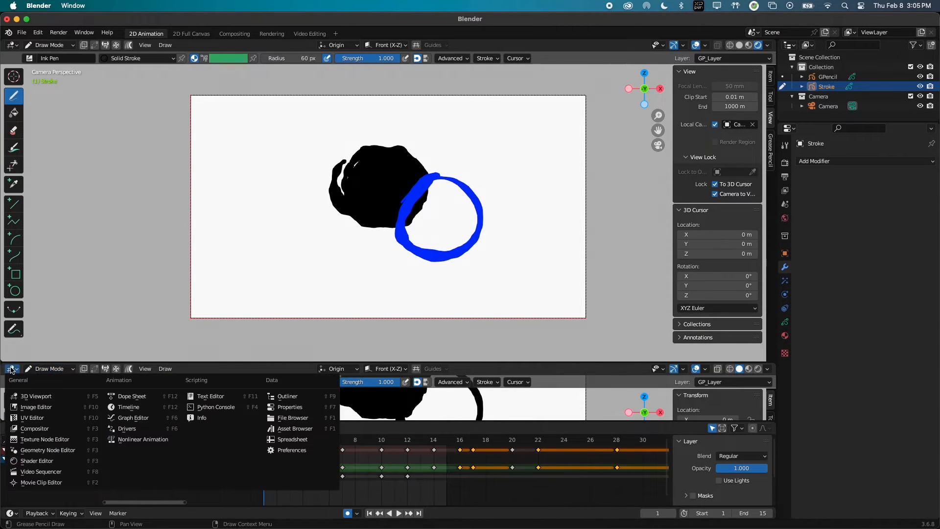
left_click(93, 472)
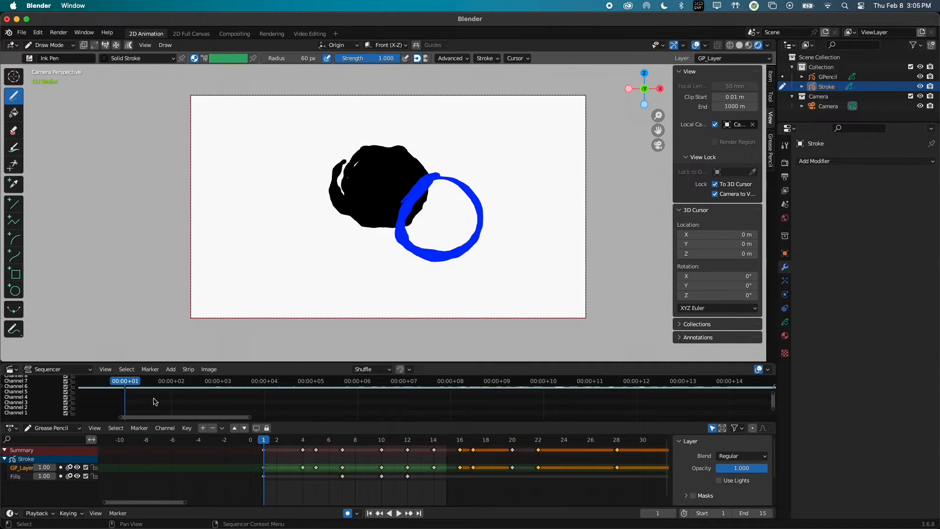
Fit the whole sound strip in the new sequencer area, and shrink the area down to its header.
middle_click_drag(154, 401, 414, 378)
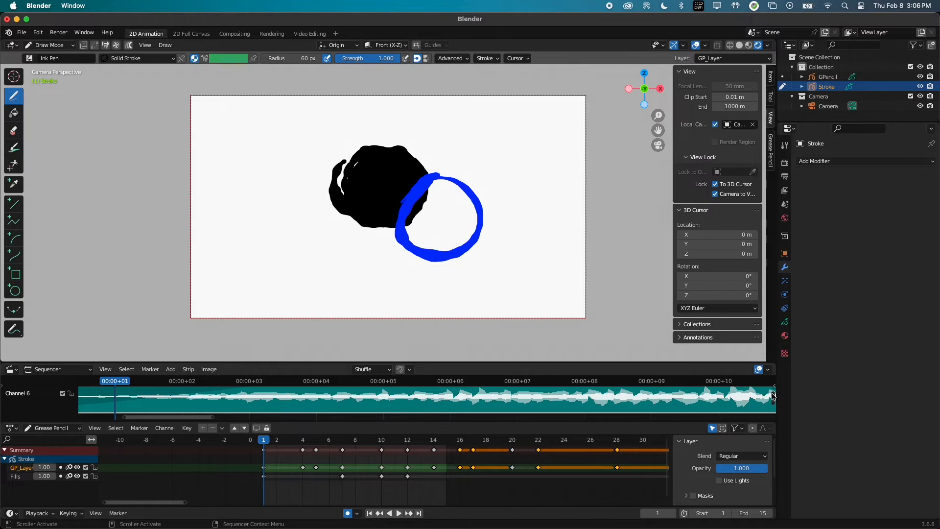
left_click_drag(773, 400, 777, 418)
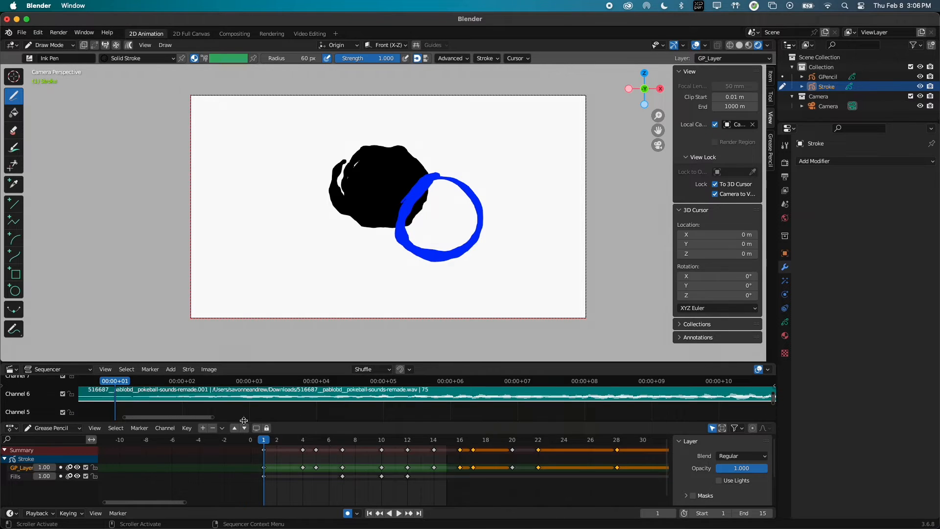
key("Home")
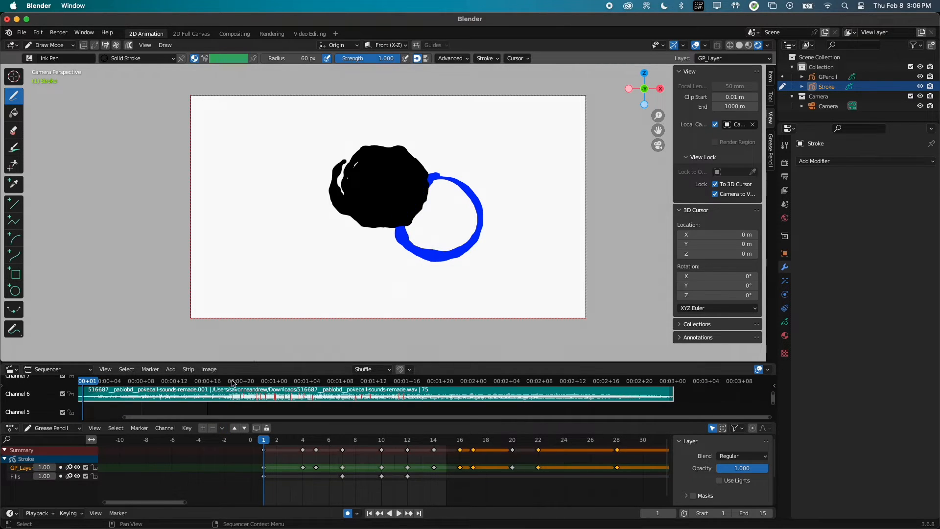
left_click_drag(232, 363, 236, 416)
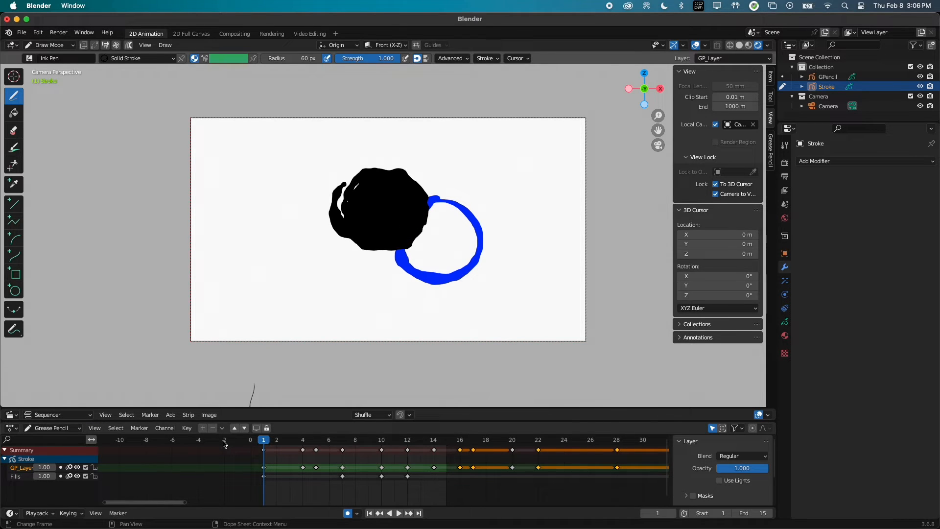
Play the animation with its sound, stop at frame 9, and check the playback sync and audio scrubbing options.
key("space")
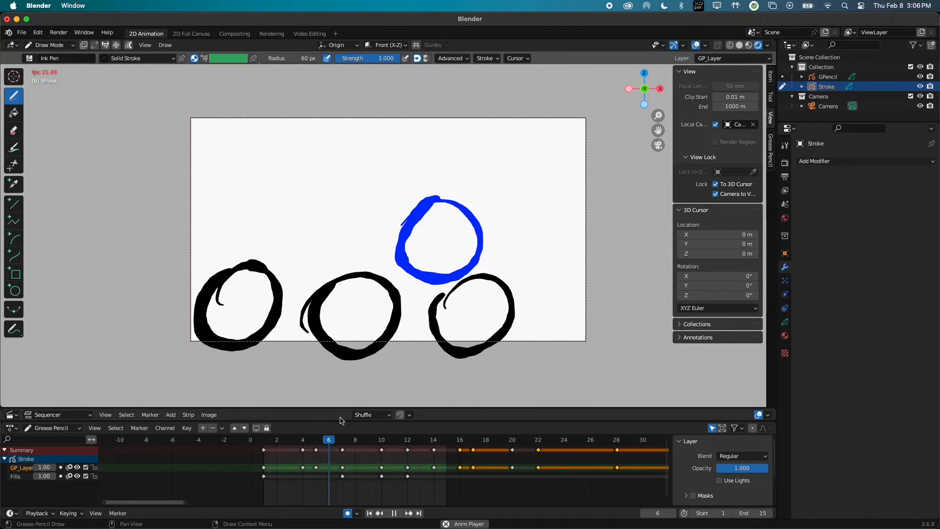
key("space")
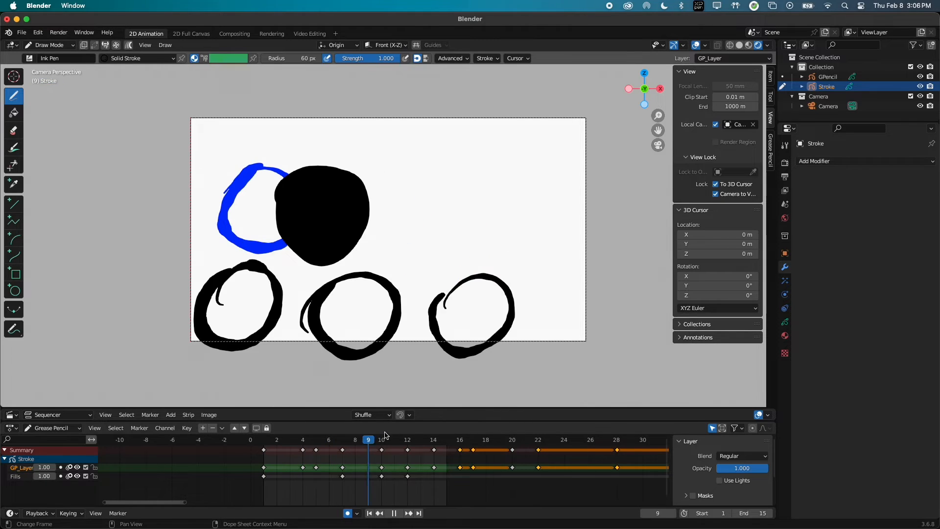
key("Escape")
left_click(39, 514)
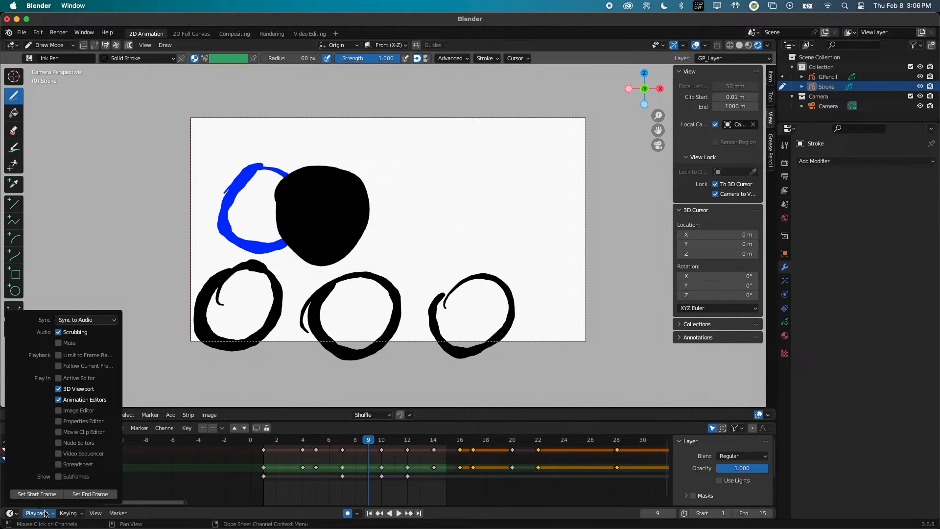
left_click(46, 514)
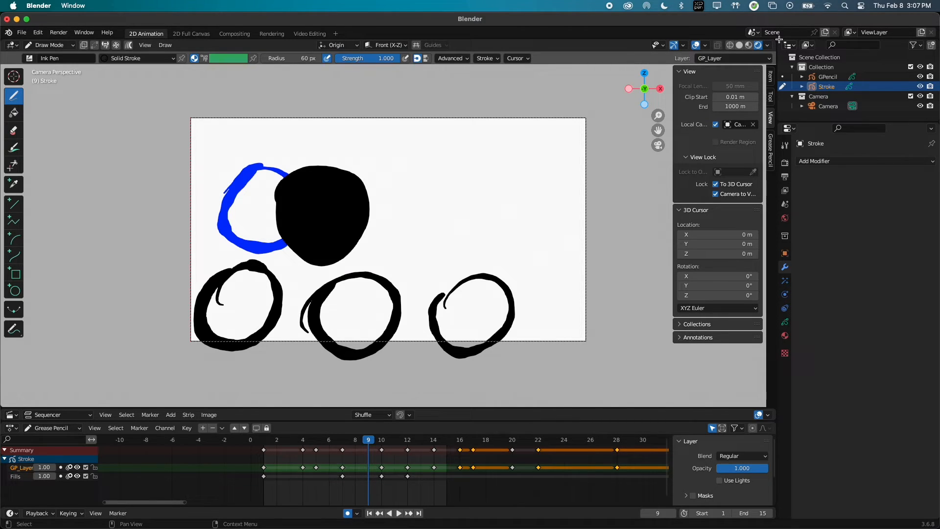
Try extending the Outliner across the upper part of the 3D viewport, and join the viewport back over it.
left_click_drag(779, 39, 749, 53)
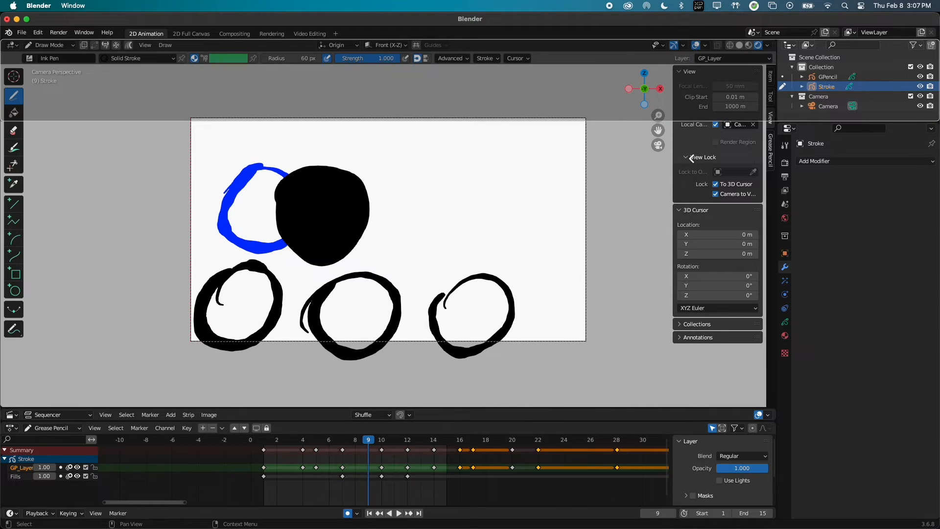
left_click_drag(751, 53, 751, 53)
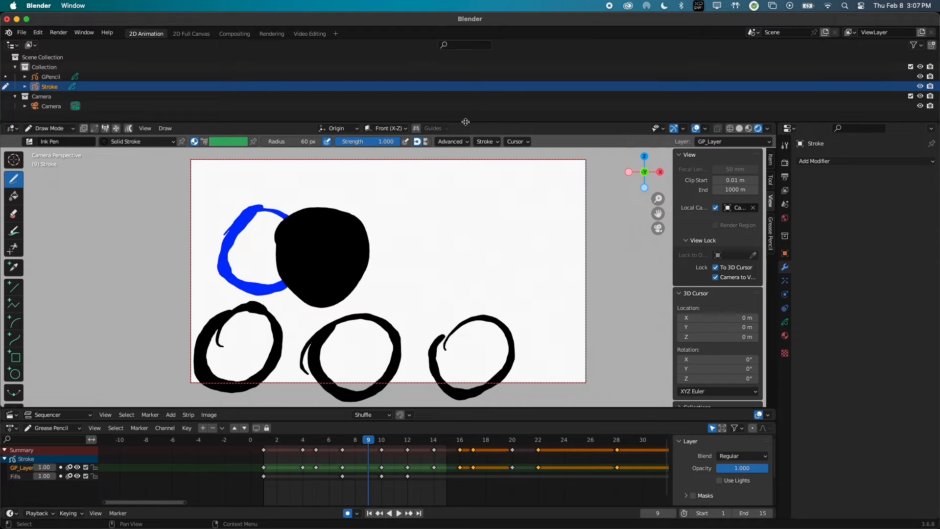
left_click_drag(475, 121, 445, 116)
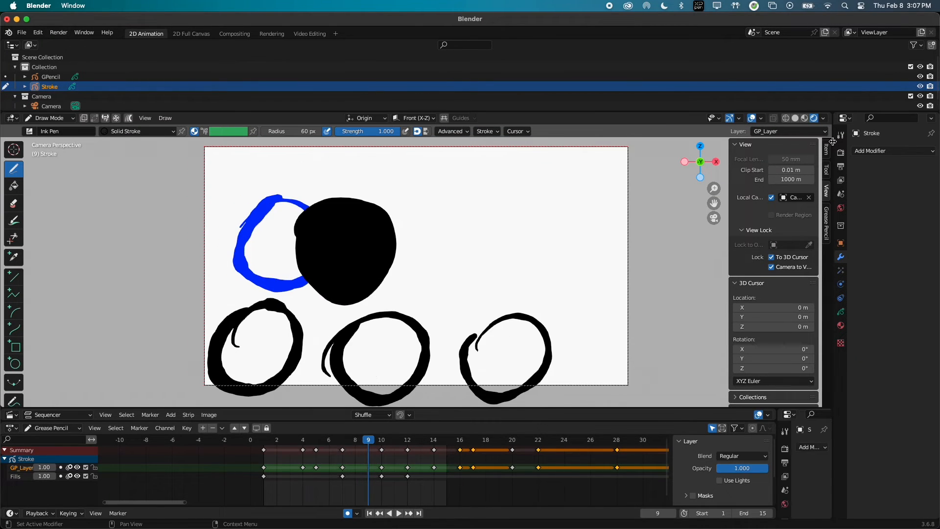
left_click_drag(831, 140, 777, 158)
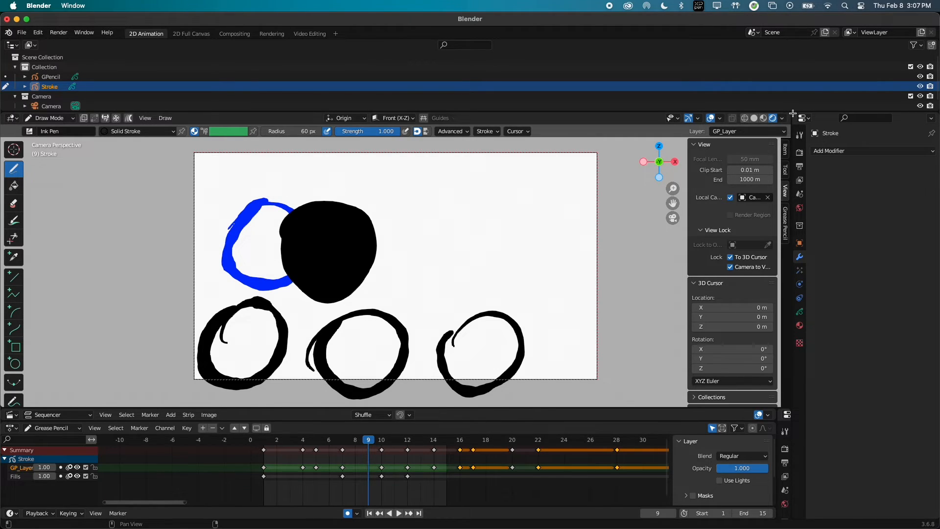
left_click_drag(794, 115, 808, 116)
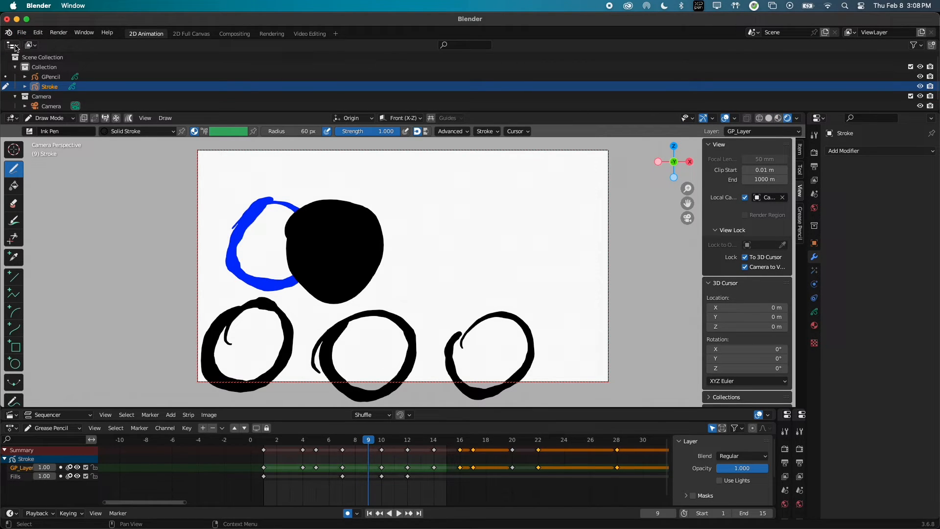
left_click(15, 47)
left_click_drag(4, 115, 18, 81)
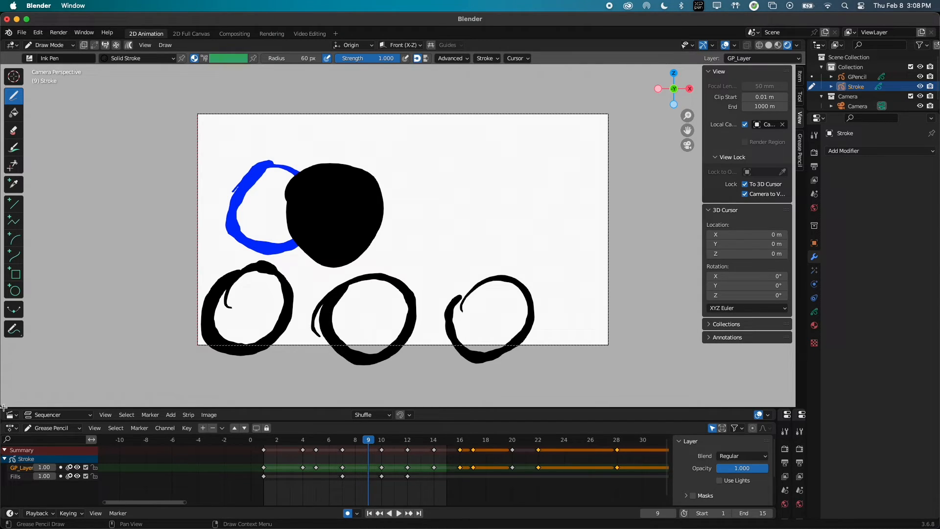
Expand the Sequencer over the 3D viewport and split narrow areas off its end.
left_click_drag(4, 417, 22, 397)
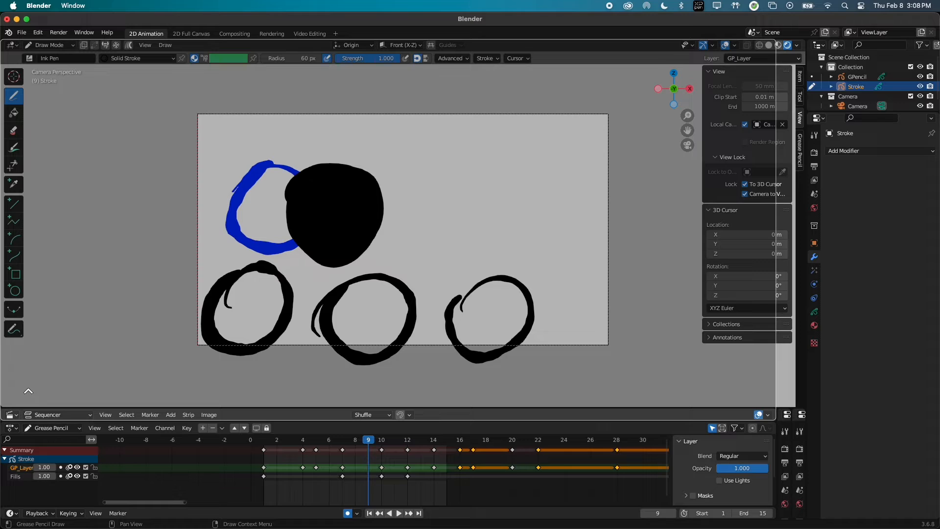
left_click_drag(29, 391, 28, 392)
left_click_drag(777, 43, 699, 46)
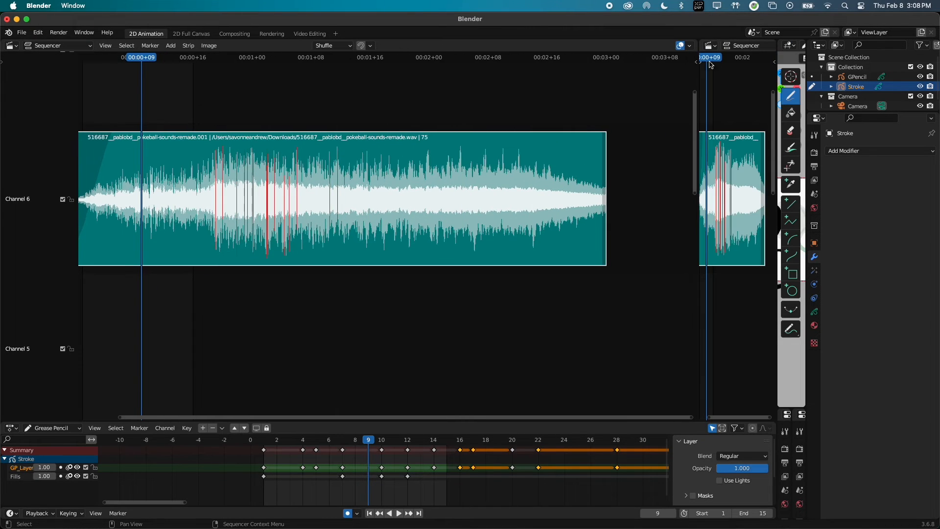
left_click_drag(776, 43, 670, 51)
left_click_drag(703, 43, 646, 49)
Show the 3D viewport's sidebar with the object's transform values, and hide the sidebar again.
key("n")
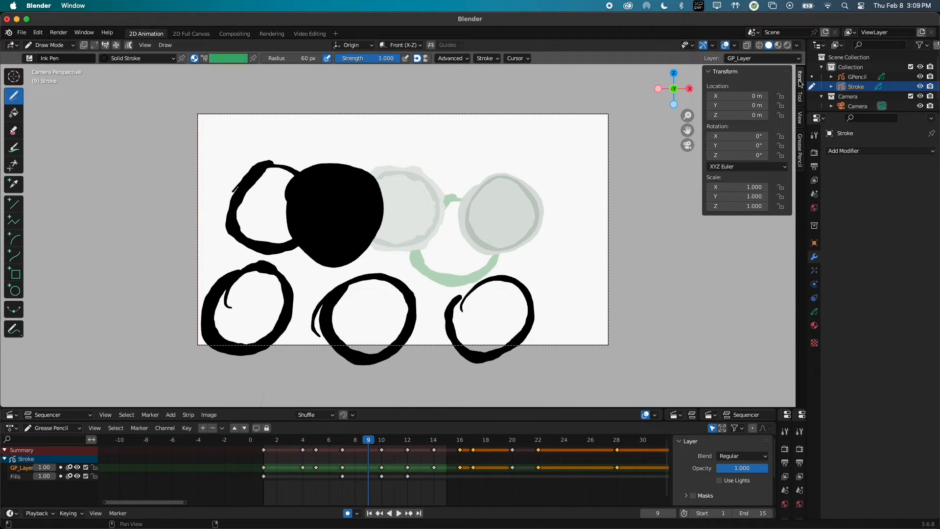
key("n")
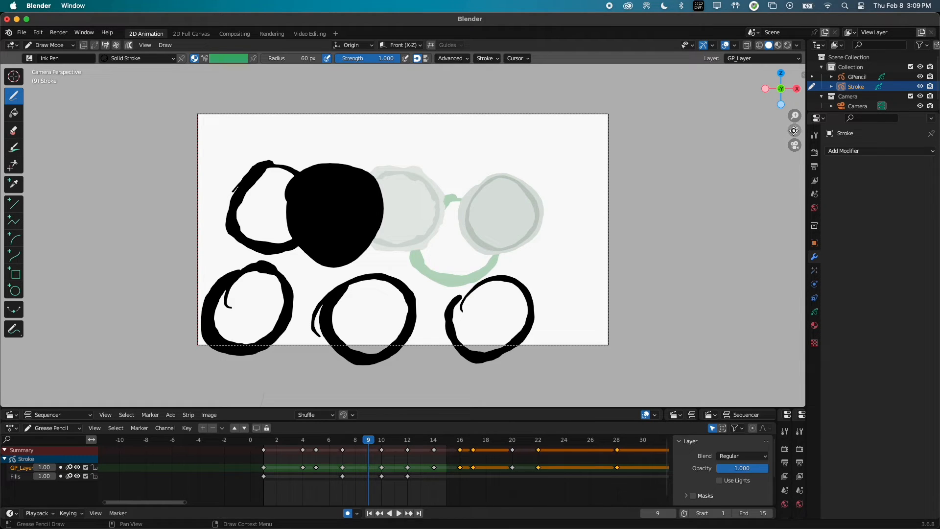
Hide and restore the viewport's toolbar, and bring up the scene's render properties.
key("t")
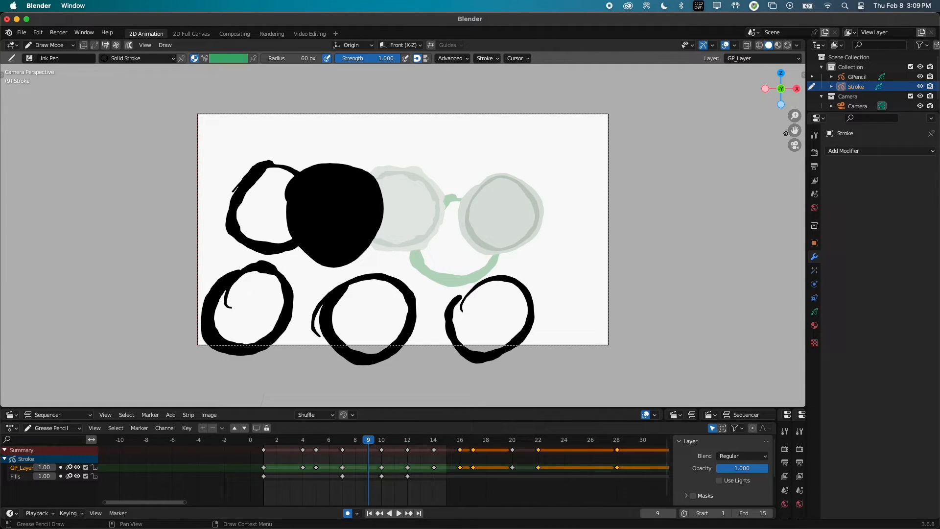
key("t")
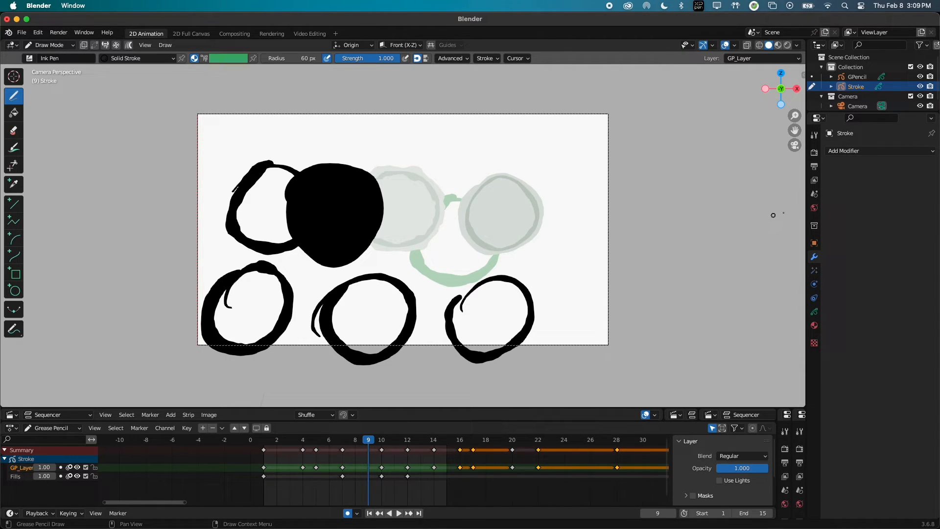
left_click(814, 135)
left_click(814, 152)
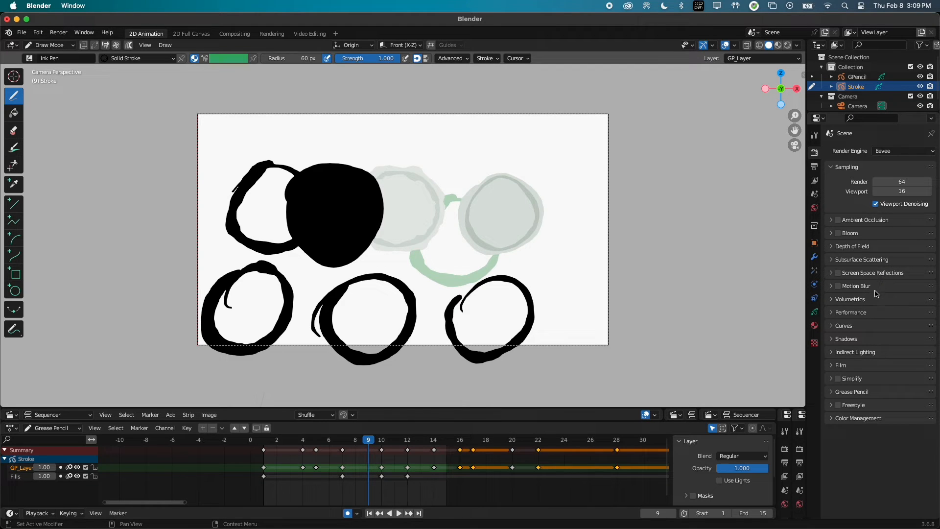
Compare rendered and material preview shading in the 3D viewport, ending on rendered shading.
mouse_move(604, 203)
middle_mouse_down()
mouse_move(613, 248)
mouse_move(634, 237)
mouse_move(656, 196)
middle_mouse_up()
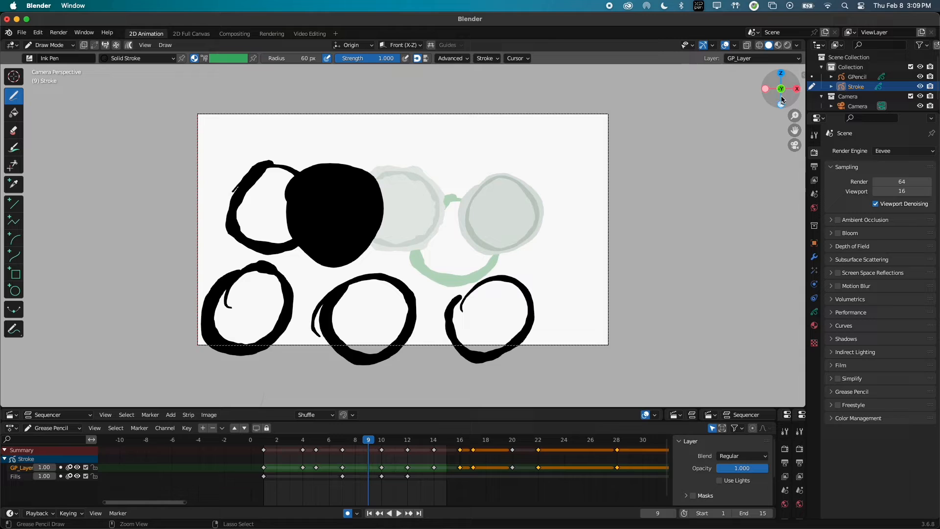
left_click(787, 45)
left_click(778, 45)
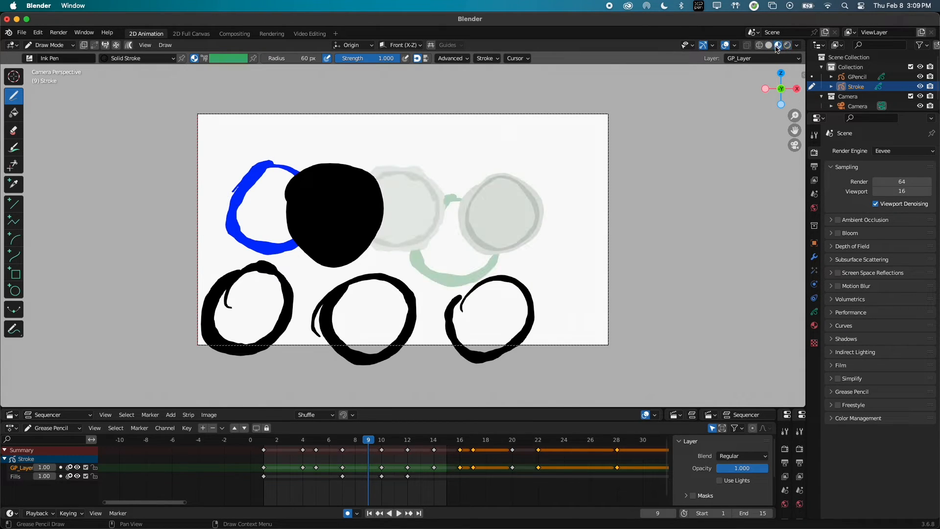
left_click(787, 45)
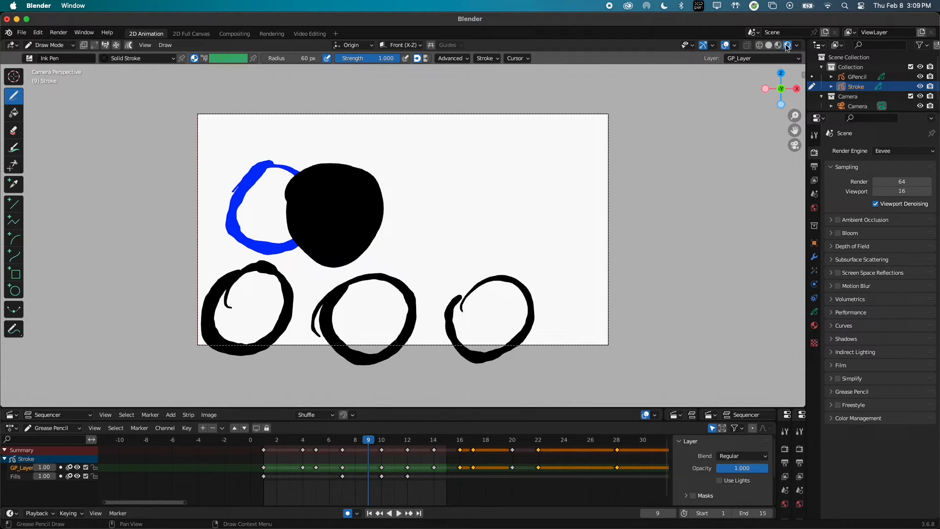
Enable the Transparent film option for the render, and return the viewport to material preview shading.
left_click(835, 366)
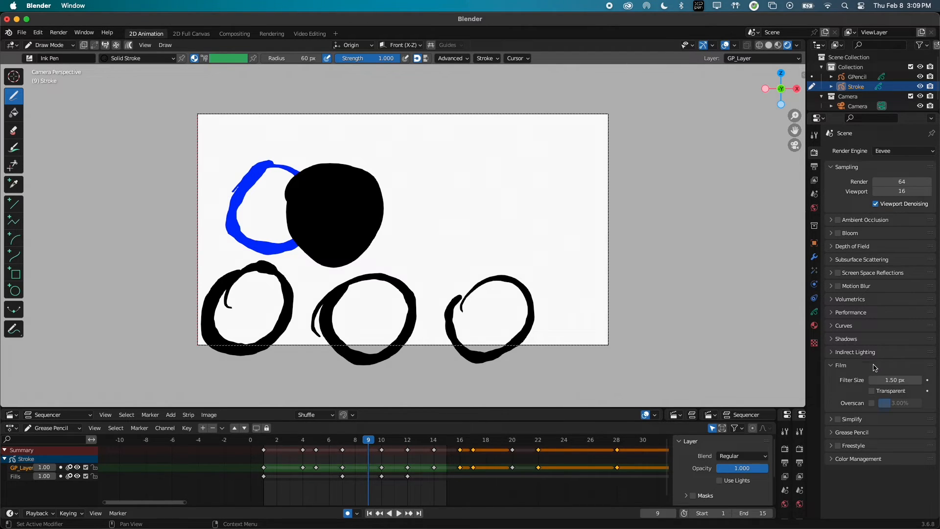
left_click(871, 391)
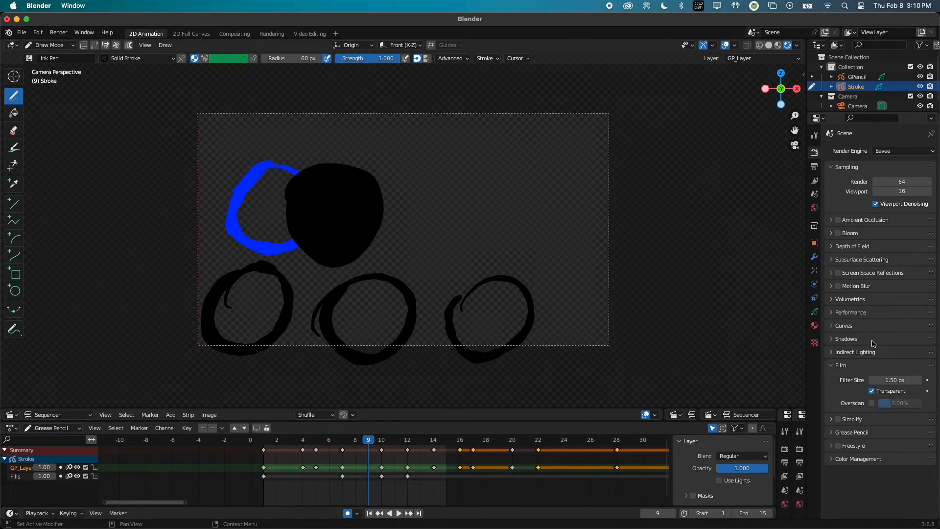
left_click(778, 46)
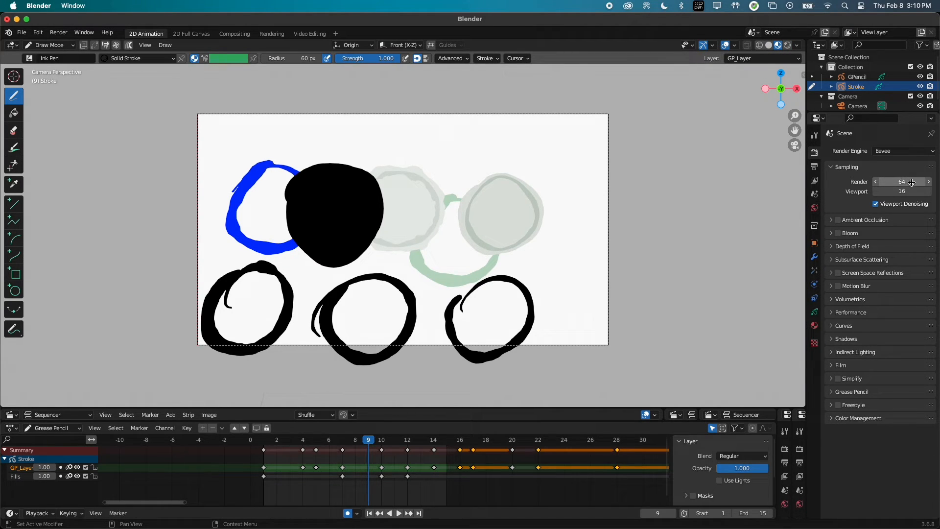
Look over the render samples, the output resolution and the available frame rates.
left_click_drag(911, 183, 883, 207)
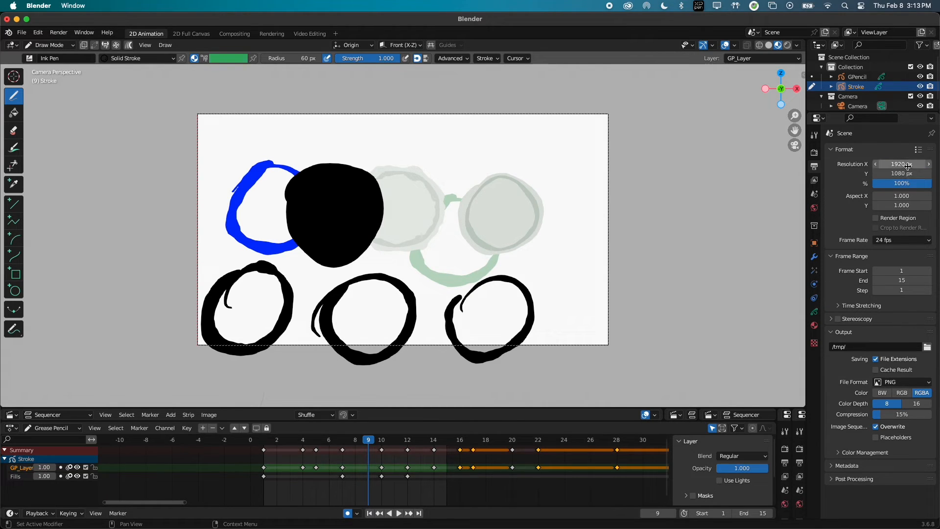
left_click(907, 240)
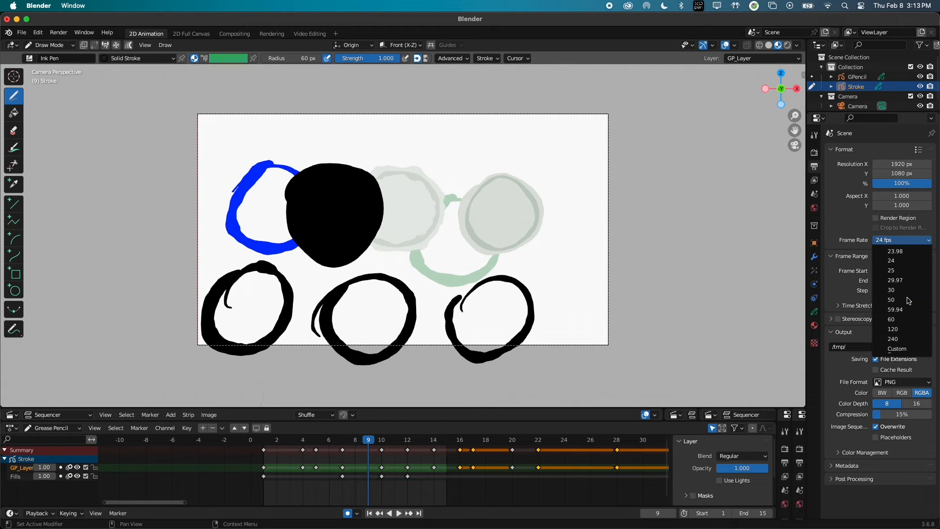
left_click(915, 243)
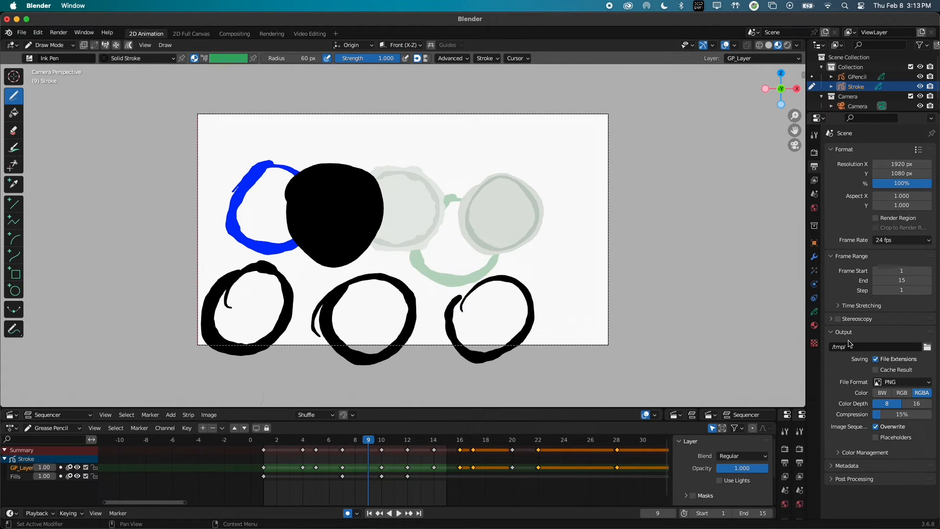
Go to frame 28 and set the scene's end frame to 32.
left_click(618, 440)
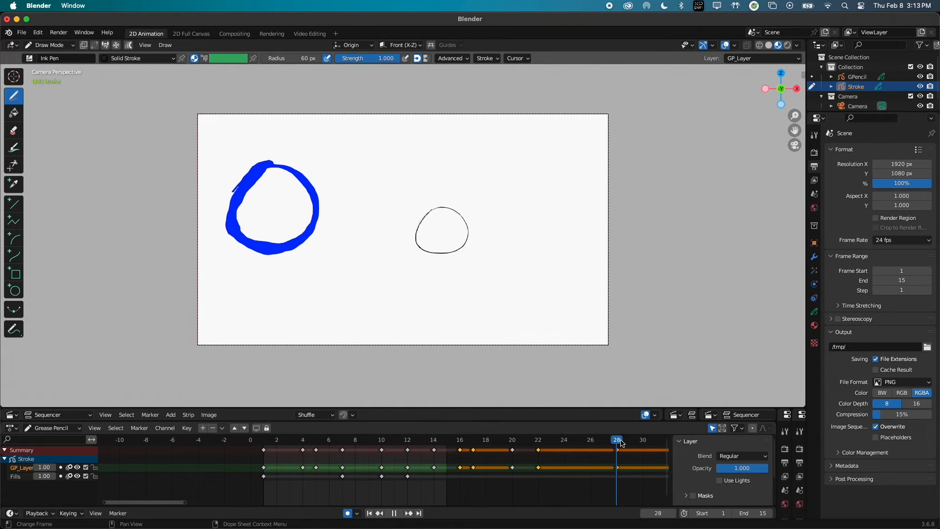
left_click_drag(900, 280, 909, 280)
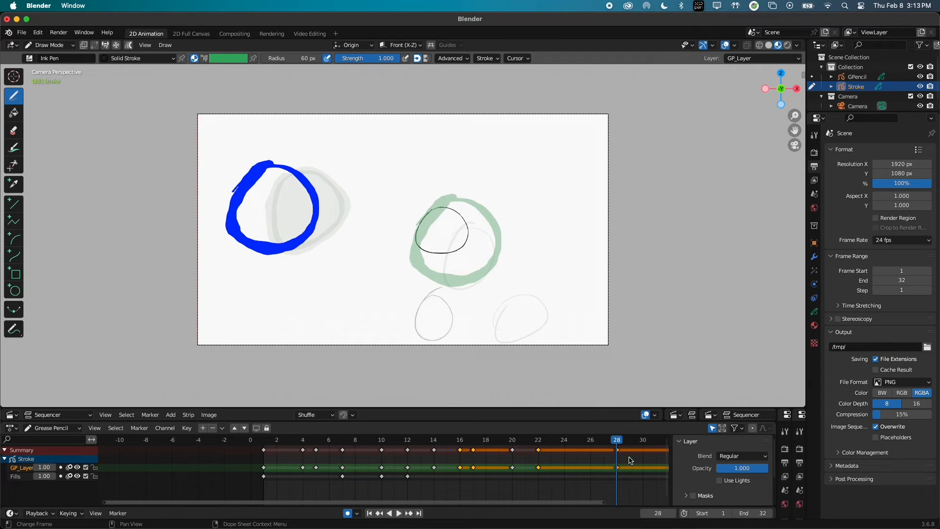
Delete all keyframes from the Stroke object's GP_Layer and Fills layers.
left_click_drag(635, 474, 262, 455)
key("x")
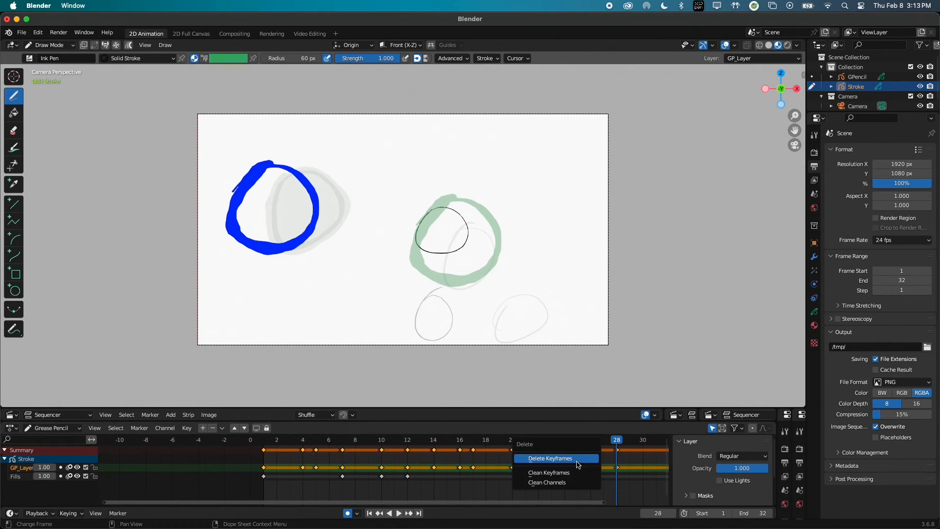
left_click(578, 464)
left_click_drag(440, 488, 258, 466)
key("x")
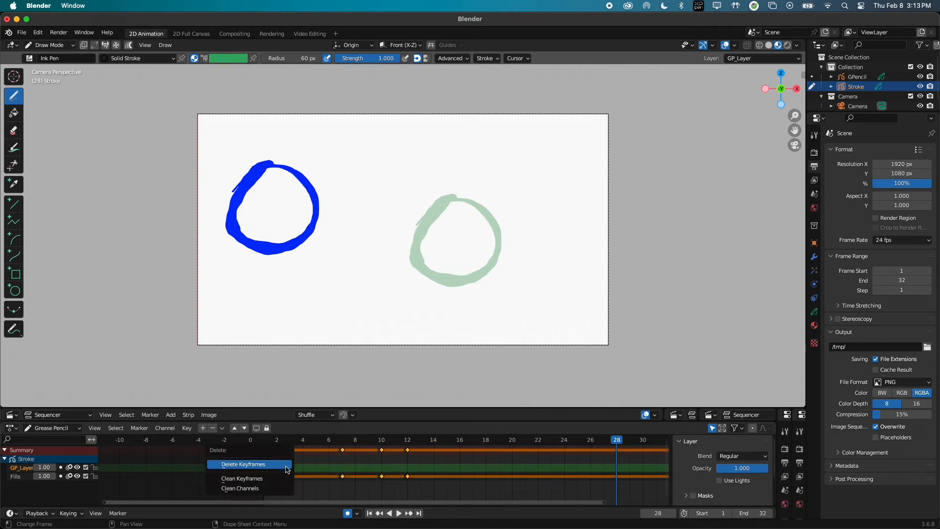
left_click(287, 465)
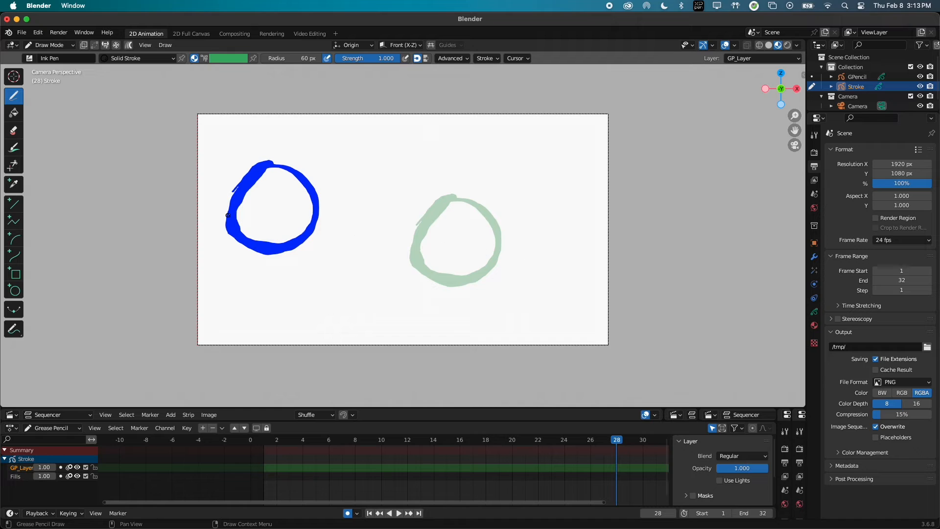
Draw a black circle near the middle of the camera frame on frame 28, undoing unwanted strokes.
mouse_move(420, 258)
left_mouse_down()
mouse_move(505, 245)
mouse_move(414, 203)
mouse_move(443, 194)
mouse_move(396, 190)
mouse_move(460, 232)
mouse_move(370, 242)
mouse_move(407, 202)
mouse_move(441, 272)
mouse_move(385, 213)
left_mouse_up()
key("ctrl+z")
key("ctrl+z")
key("ctrl+z")
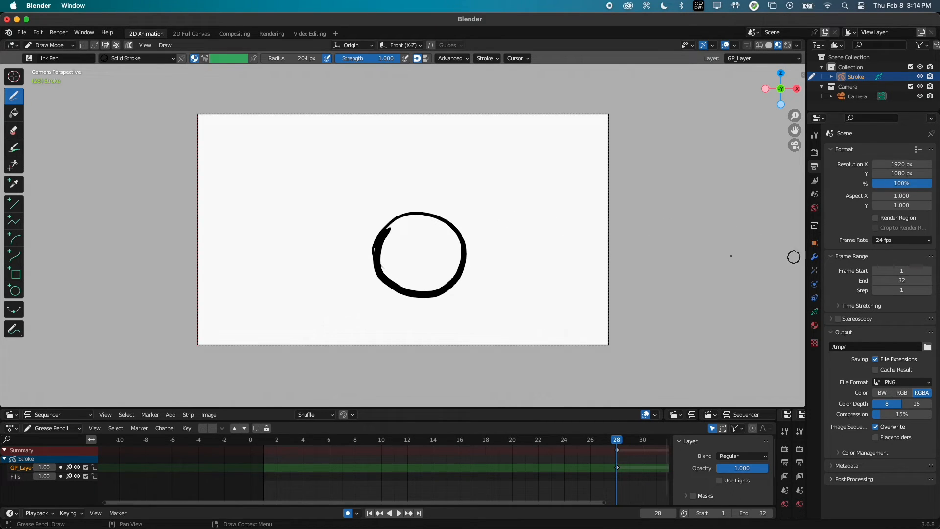
Switch to Object Mode, select the camera and show its transform values in the viewport's sidebar.
key("Tab")
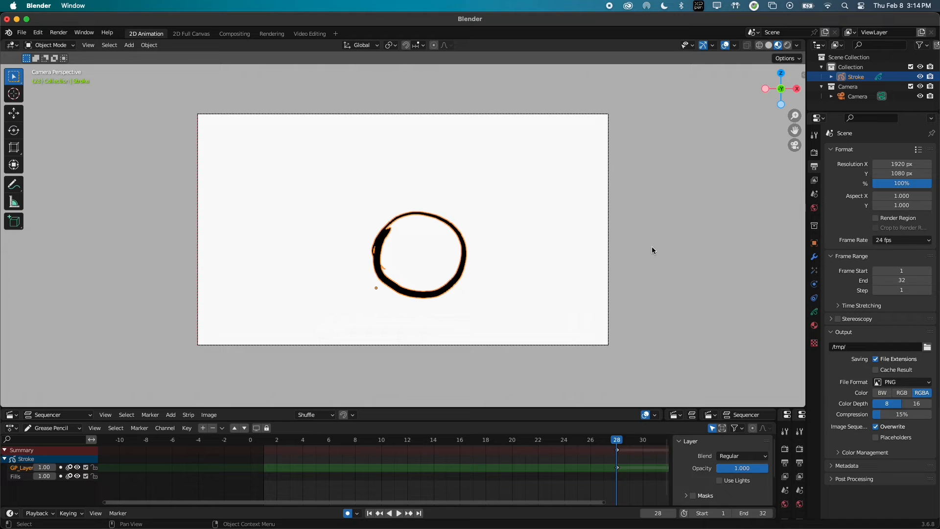
left_click(856, 97)
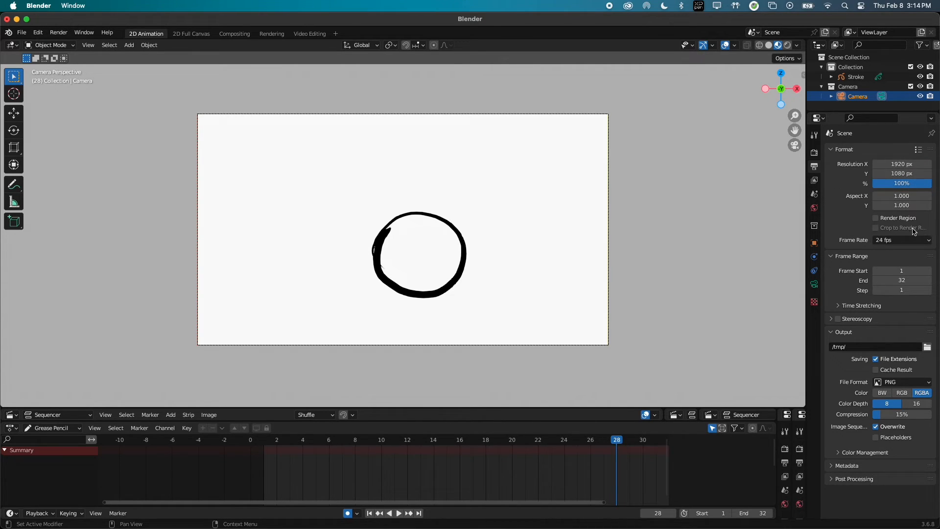
key("n")
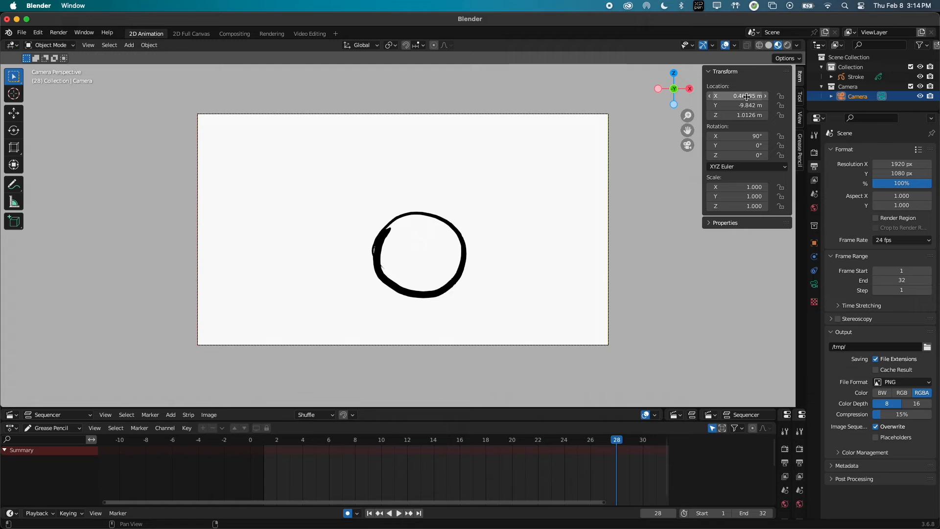
Try moving the camera to an X location of 1.0438 m, and undo the move.
left_click_drag(746, 97, 792, 121)
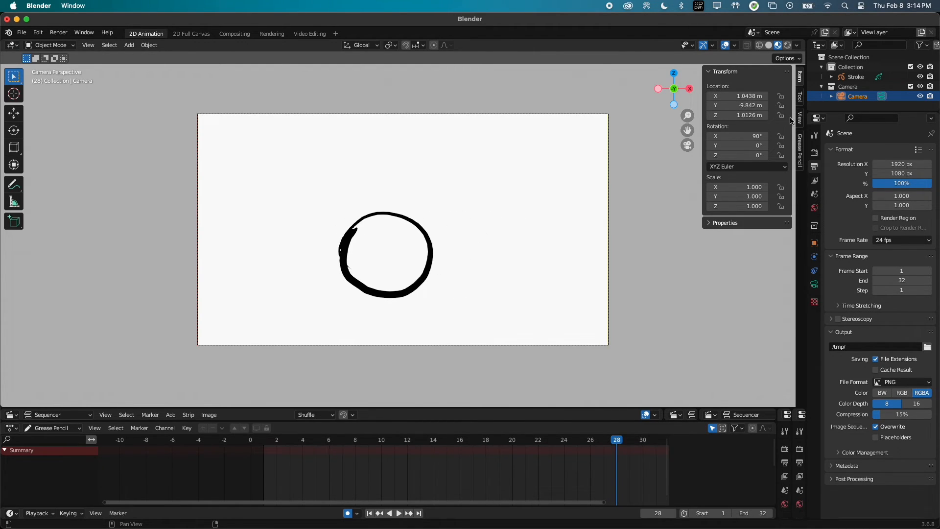
key("super+z")
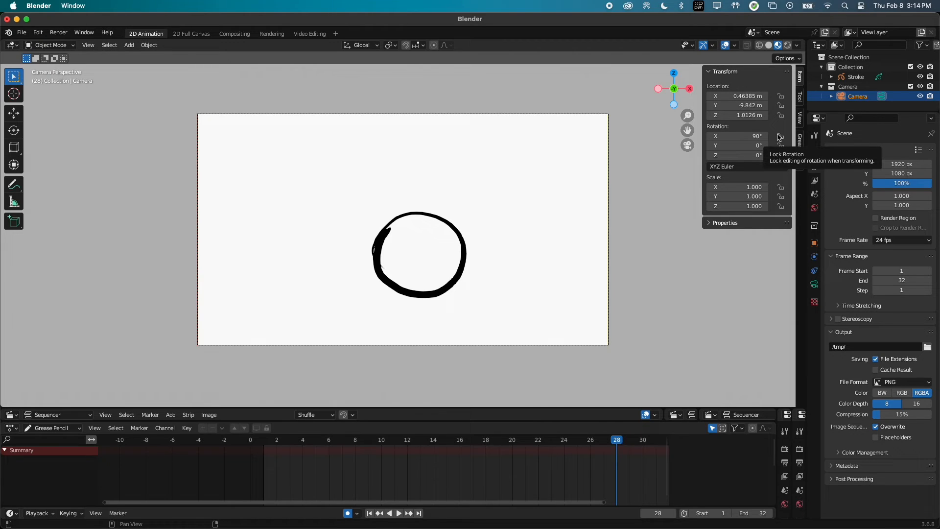
Try a horizontal lens shift of 0.020 on the camera, undo it, and check the sensor settings.
left_click(814, 284)
mouse_move(895, 225)
left_mouse_down()
mouse_move(902, 236)
mouse_move(880, 240)
mouse_move(919, 226)
mouse_move(899, 227)
left_mouse_up()
key("super+z")
key("super+z")
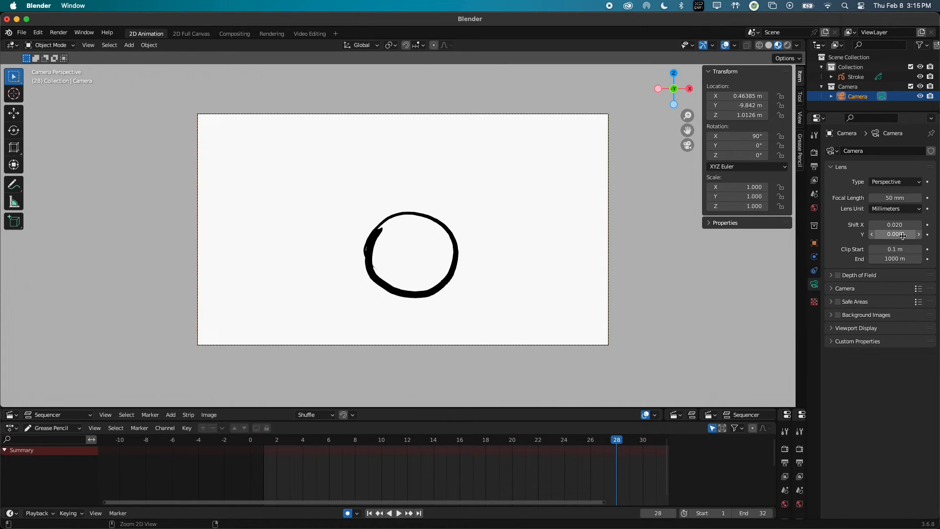
key("super+z")
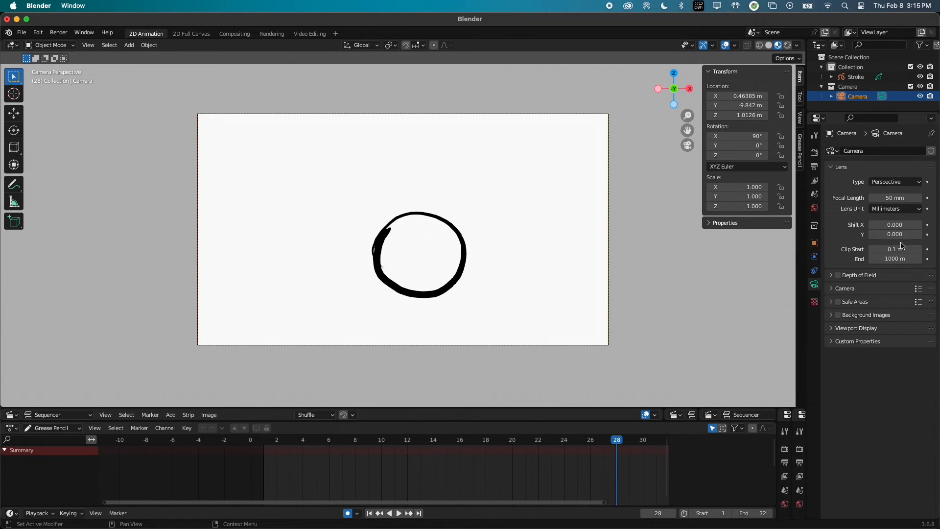
left_click(843, 289)
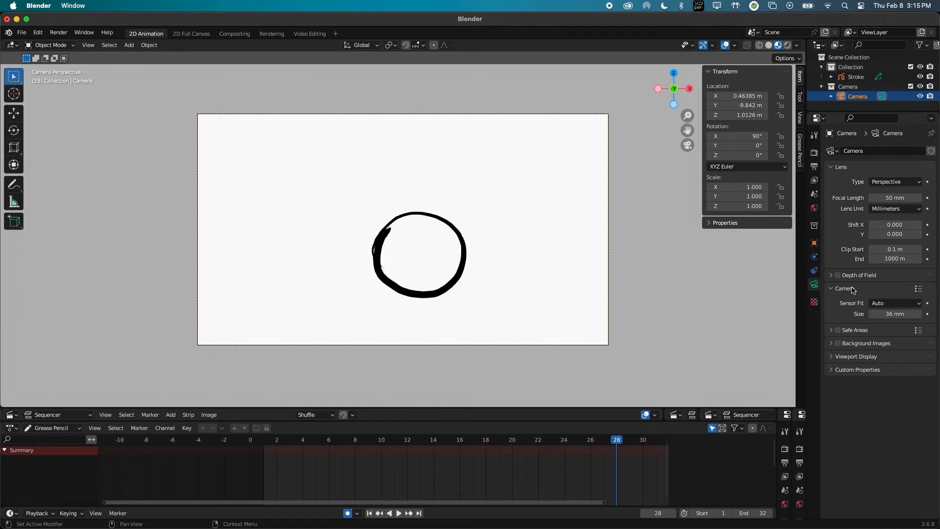
left_click(842, 289)
Insert a Location, Rotation & Scale keyframe for the camera on frame 1.
key("shift+Left")
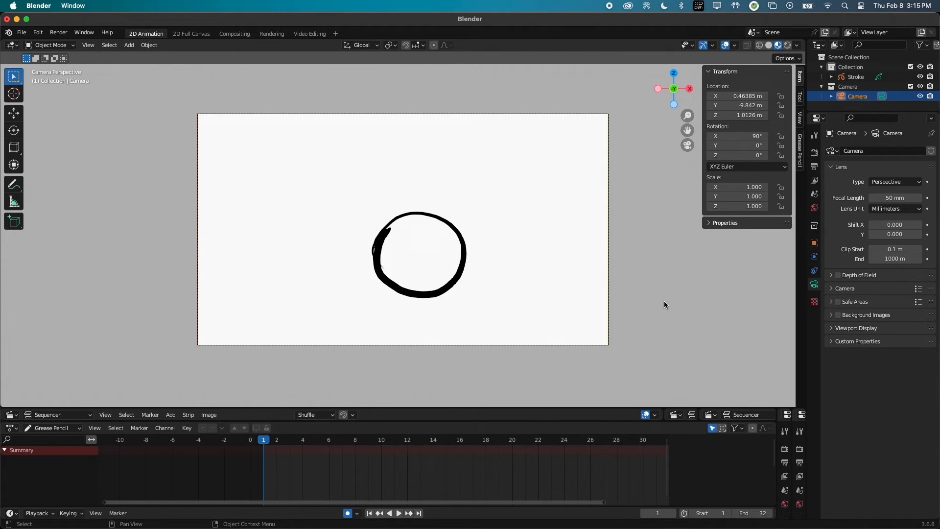
key("i")
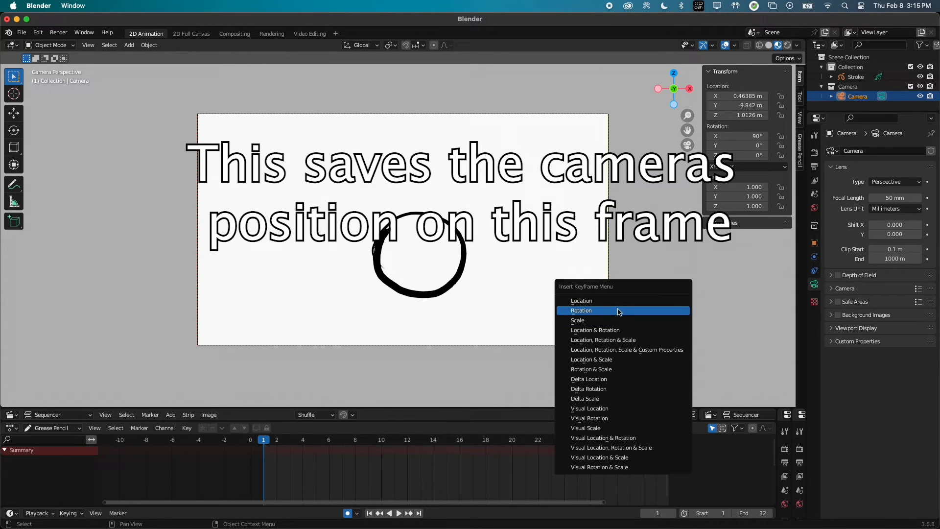
left_click(619, 339)
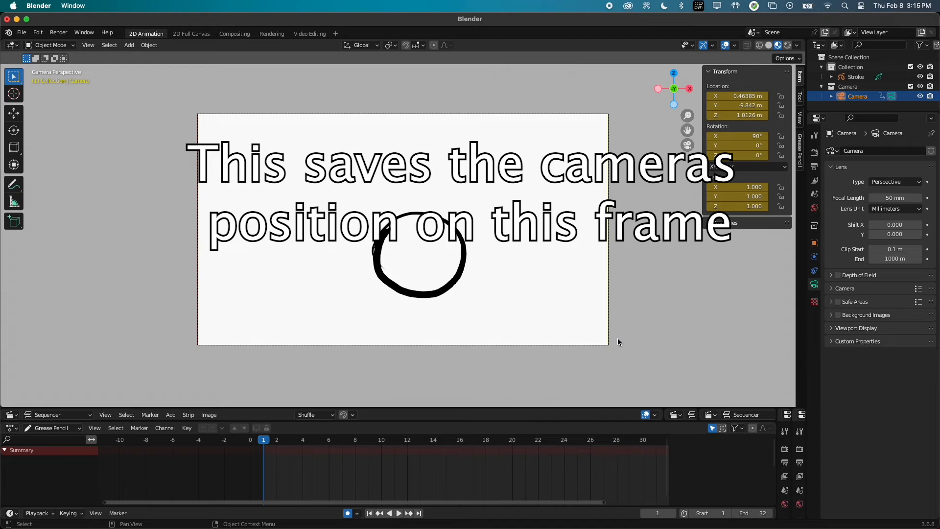
left_click_drag(264, 439, 447, 440)
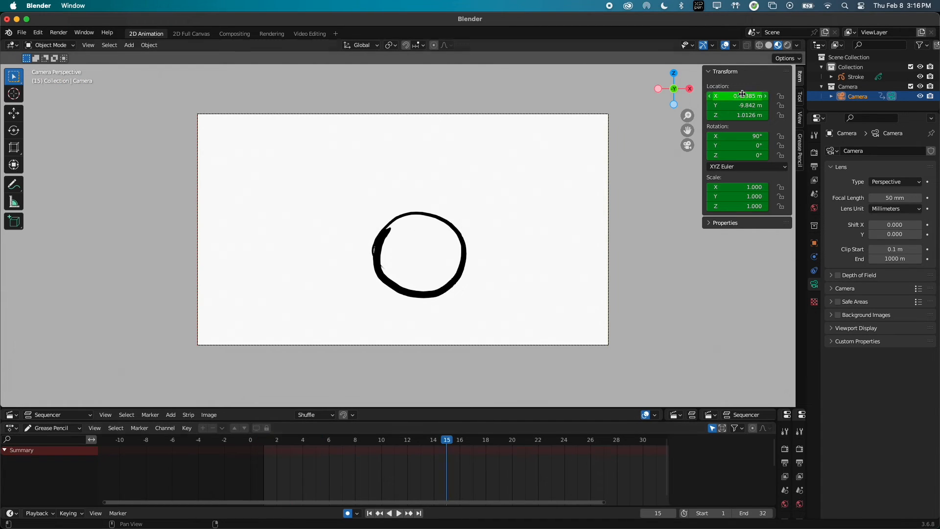
left_click(841, 98)
key("shift+Left")
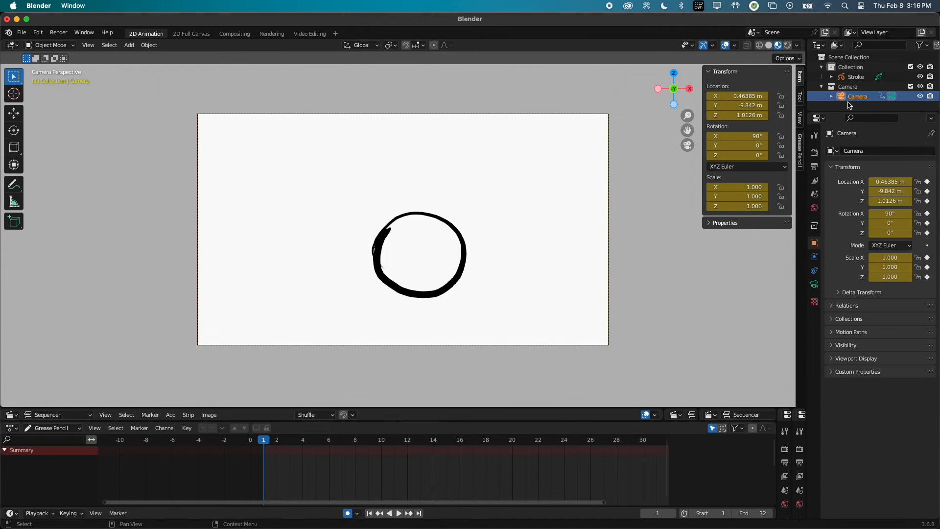
On frame 28, move the camera to an X location of 2.4738 m and insert a Location keyframe.
left_click_drag(273, 441, 614, 440)
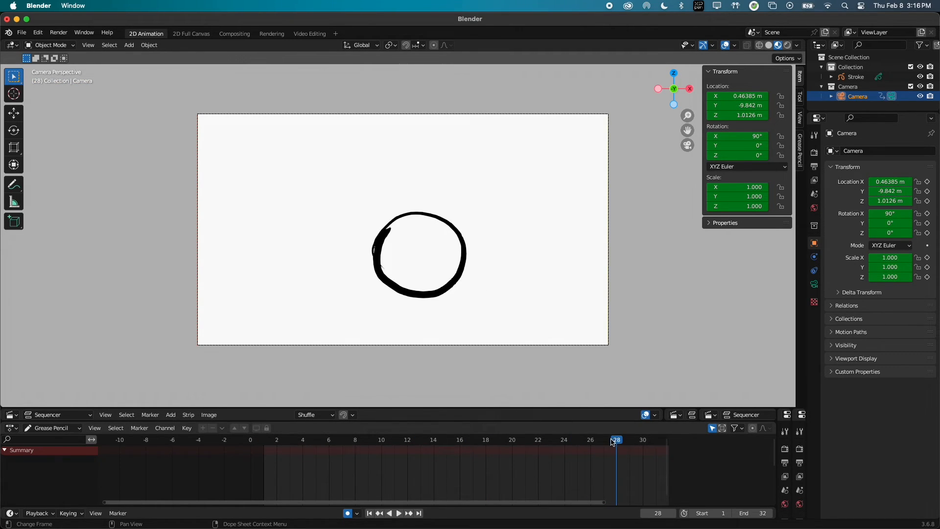
left_click_drag(733, 94, 798, 95)
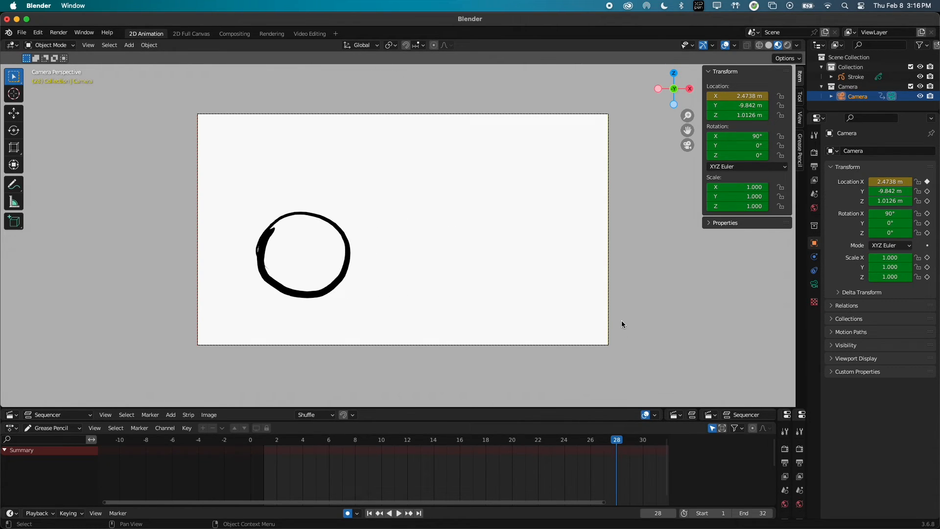
key("i")
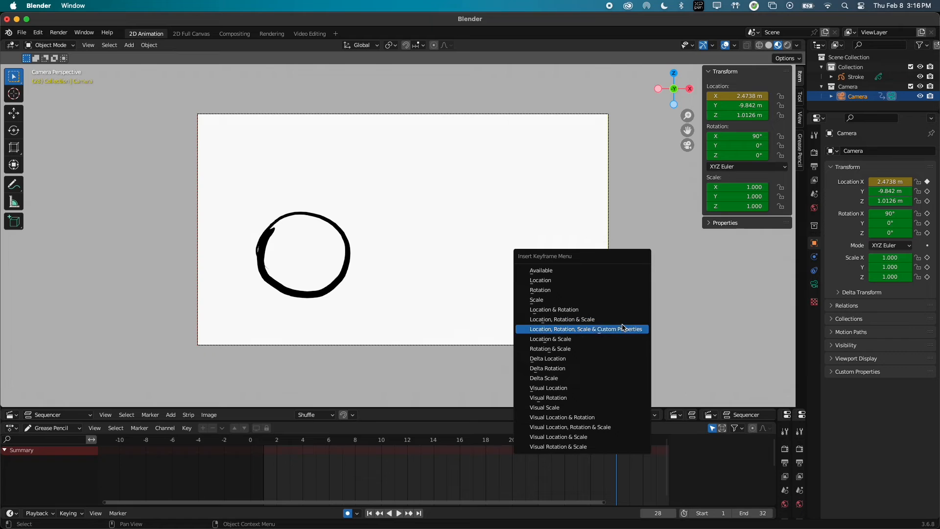
left_click(578, 280)
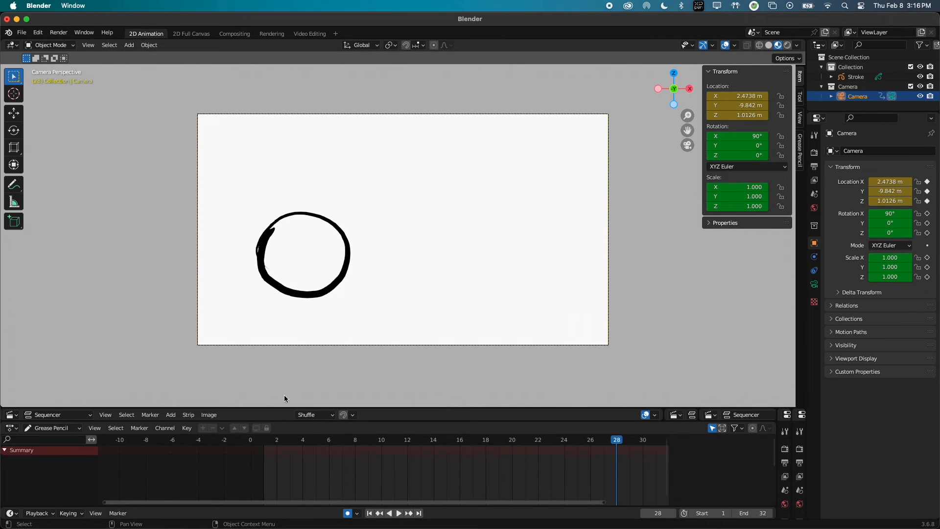
Switch the animation editor to Dope Sheet mode and collapse the Scene channels above the camera's keyframes.
left_click(52, 428)
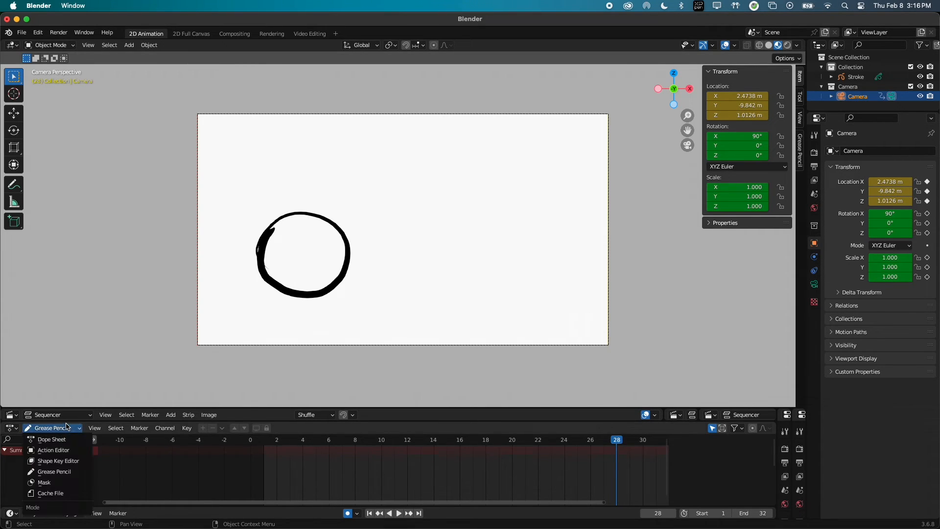
left_click(52, 439)
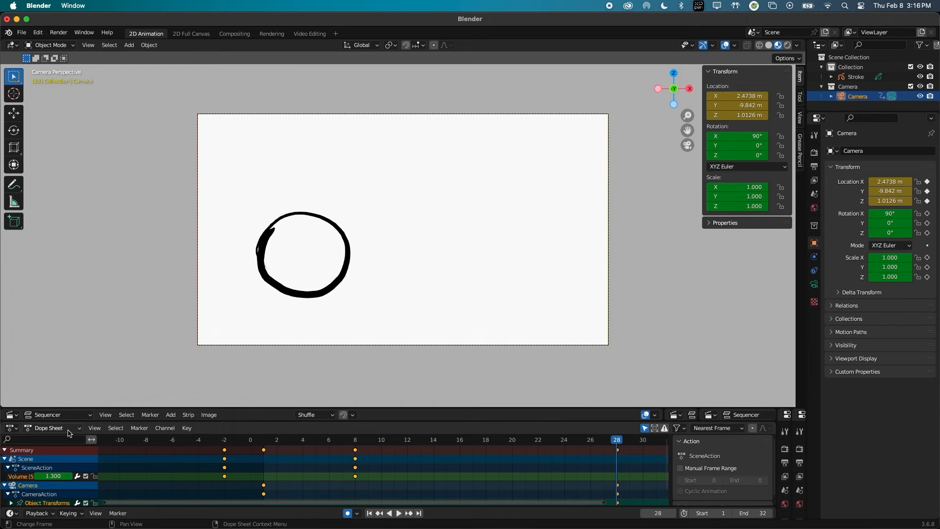
left_click(51, 428)
left_click(10, 459)
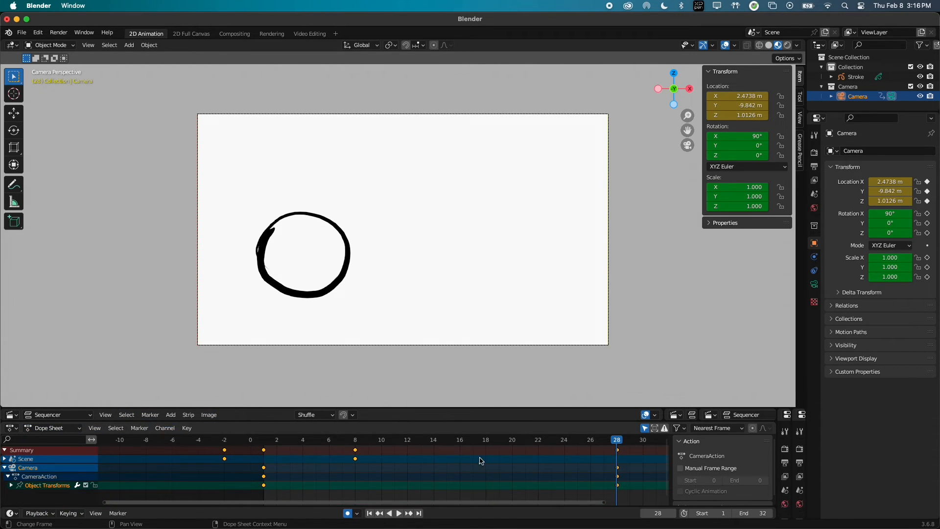
Preview the camera animation, and on frame 15 lower the camera to a Z location of -0.49742 m.
key("space")
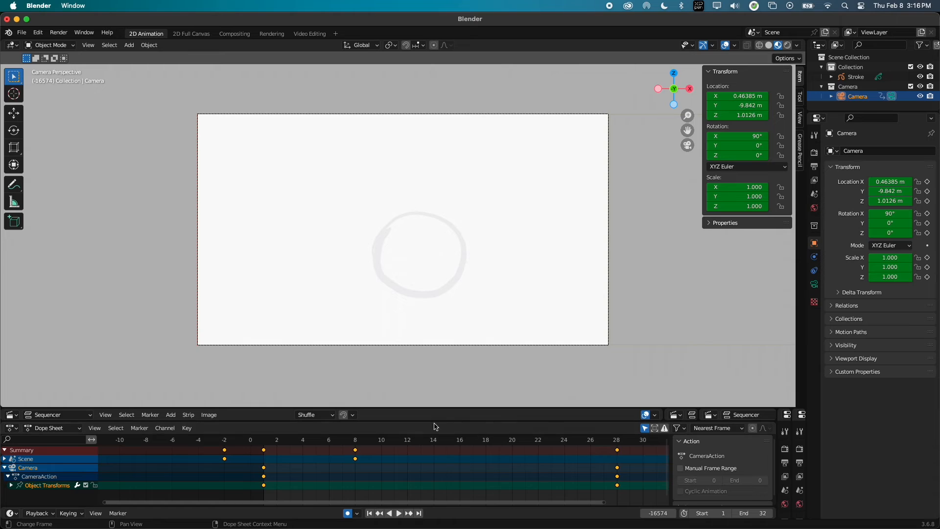
left_click(404, 441)
left_click_drag(404, 442, 445, 442)
key("space")
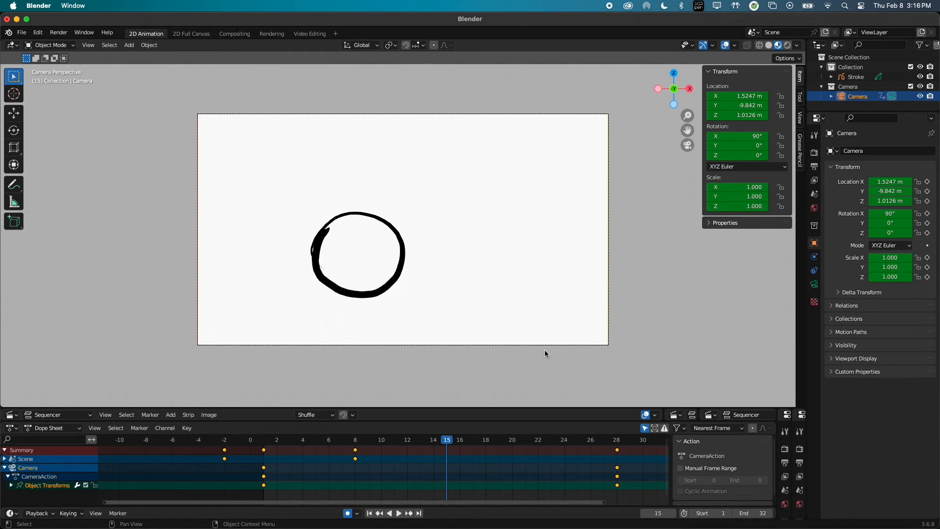
left_click_drag(739, 105, 650, 119)
key("super+z")
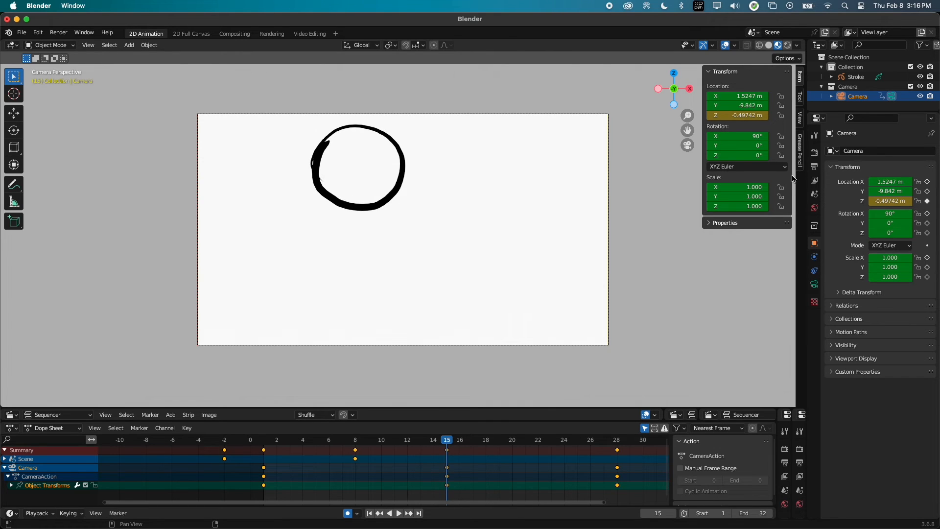
Play the camera animation, step through its frames to check the motion, and return to frame 1.
left_click(389, 513)
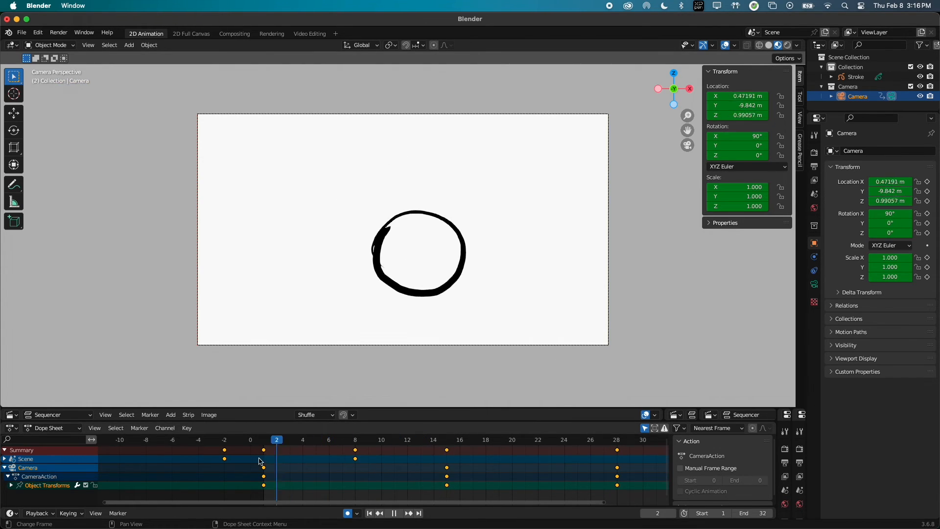
key("space")
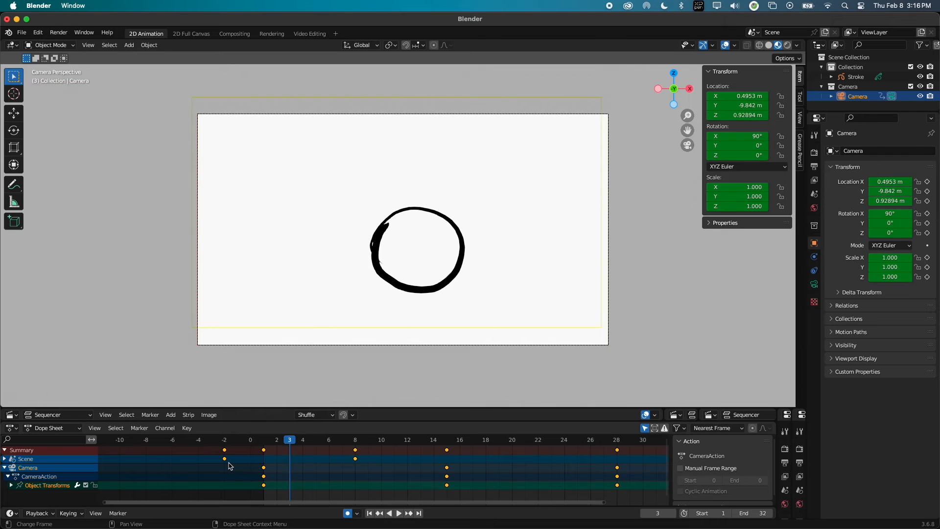
key("Right")
key("Right")
key("Right")
key("Right")
key("Right")
key("Right")
key("Right")
key("Right")
key("Right")
key("Right")
key("Right")
key("Right")
key("Right")
key("Right")
key("Right")
key("Right")
key("Right")
key("Right")
key("Right")
key("Right")
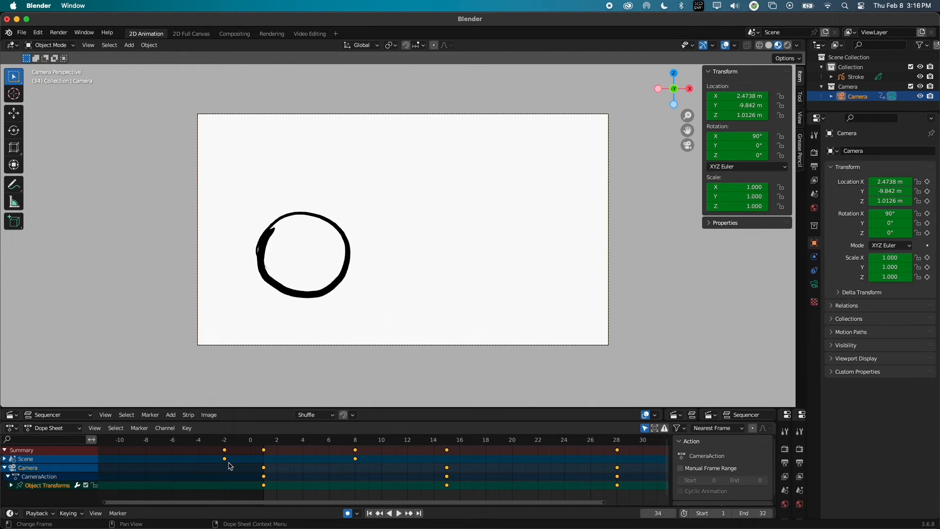
left_click_drag(308, 440, 267, 442)
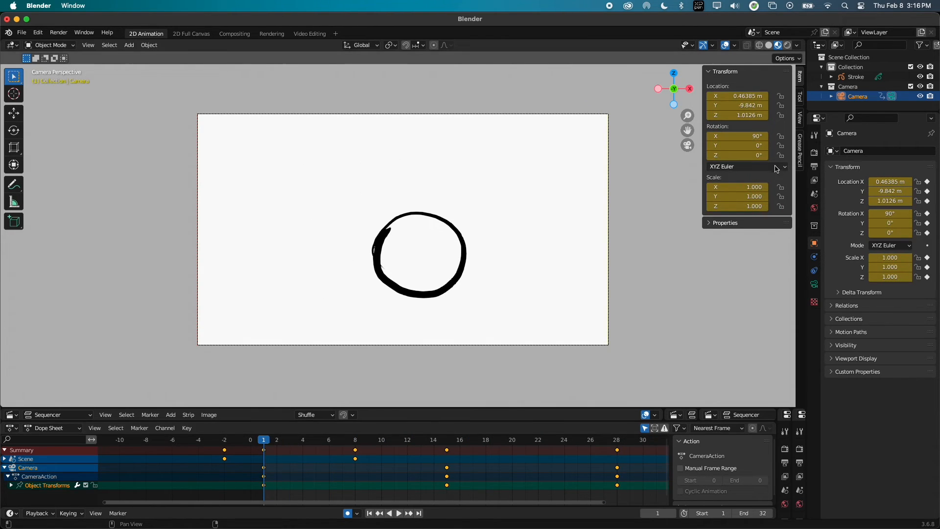
Try rotating the camera to 208° on X, 160° on Y and 56° on Z, undoing each rotation.
left_click(738, 136)
type("208")
key("Return")
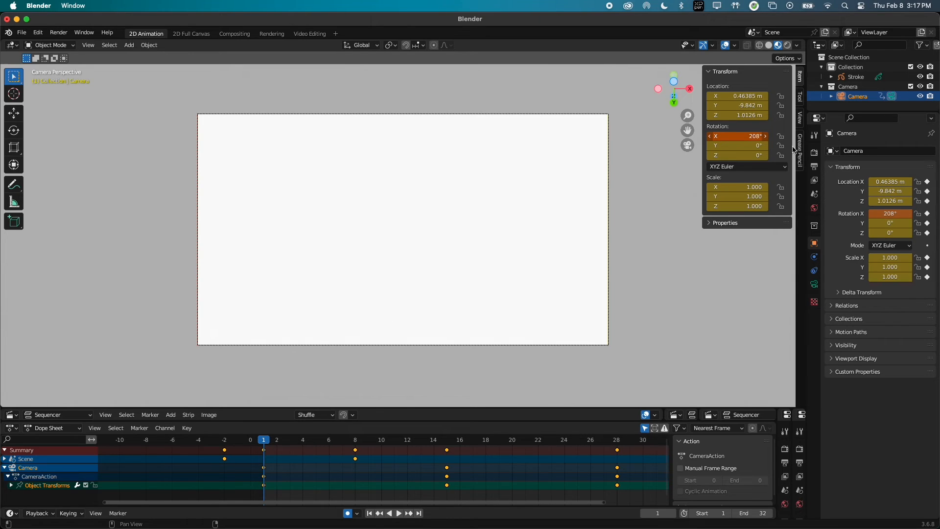
key("super+z")
left_click_drag(735, 145, 795, 153)
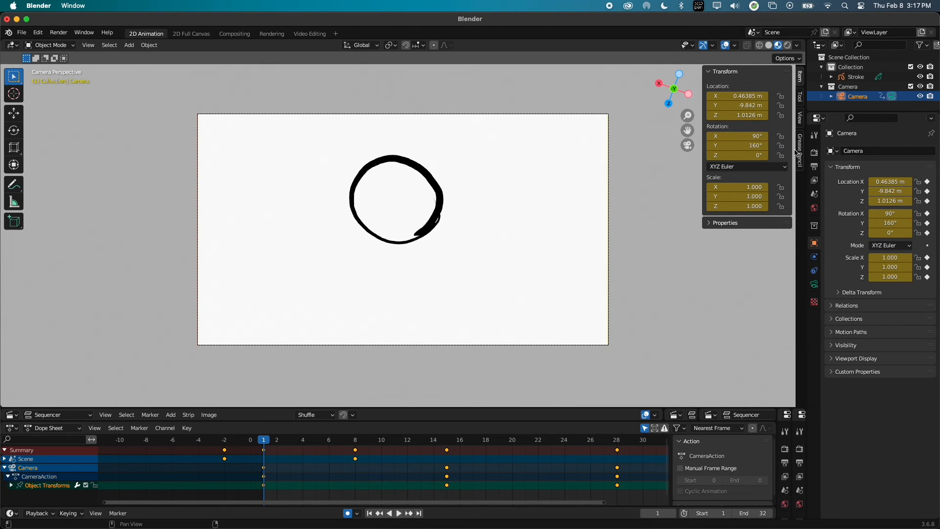
key("super+z")
left_click_drag(733, 155, 760, 154)
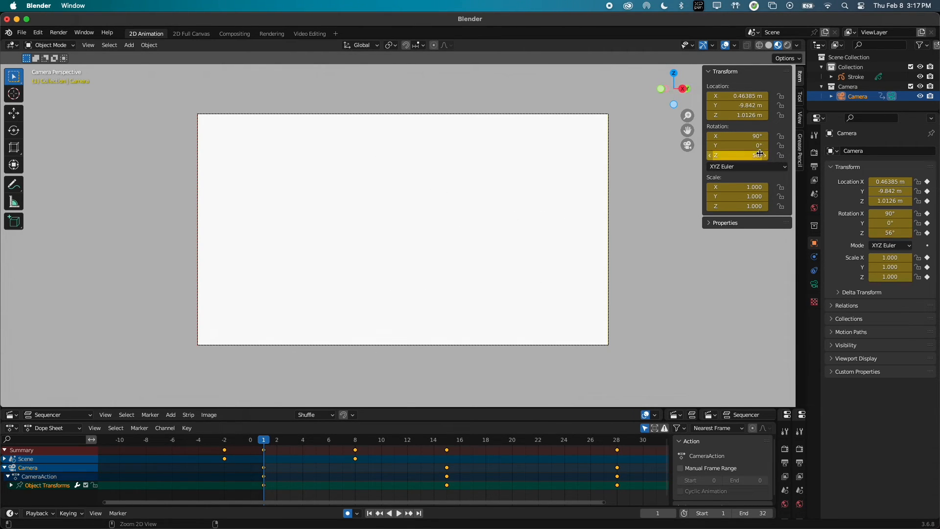
key("super+z")
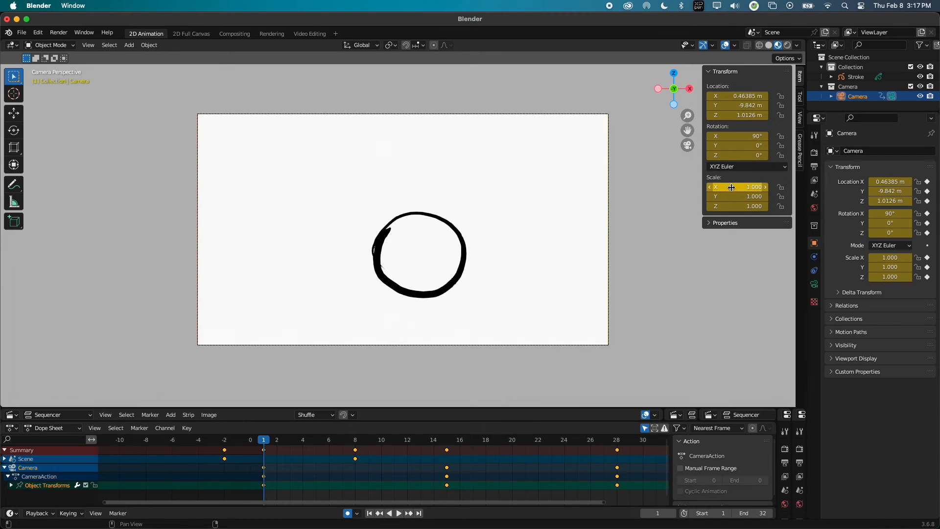
Try changing the camera's X, Y and Z scale one at a time, including 2.090 on Y, undoing each change.
left_click_drag(731, 187, 801, 184)
key("super+z")
left_click_drag(732, 197, 794, 195)
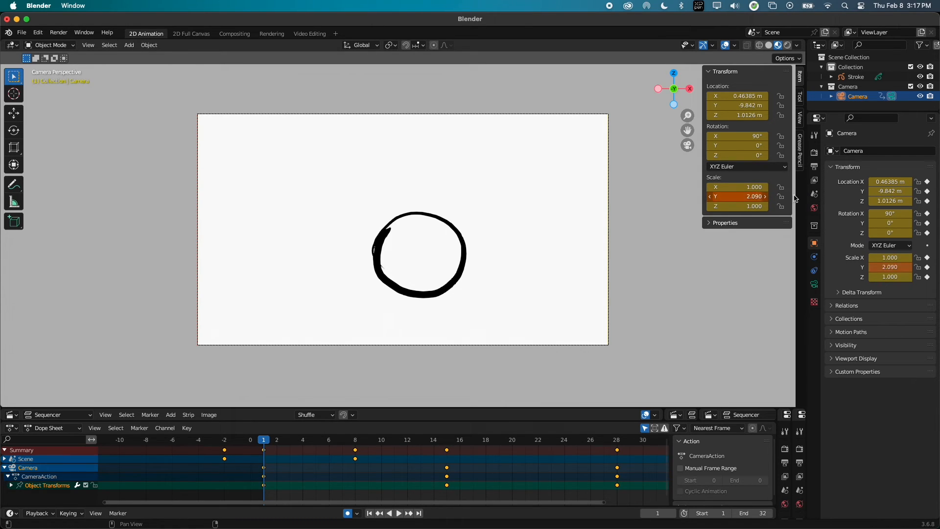
key("super+z")
left_click_drag(740, 206, 800, 203)
key("super+z")
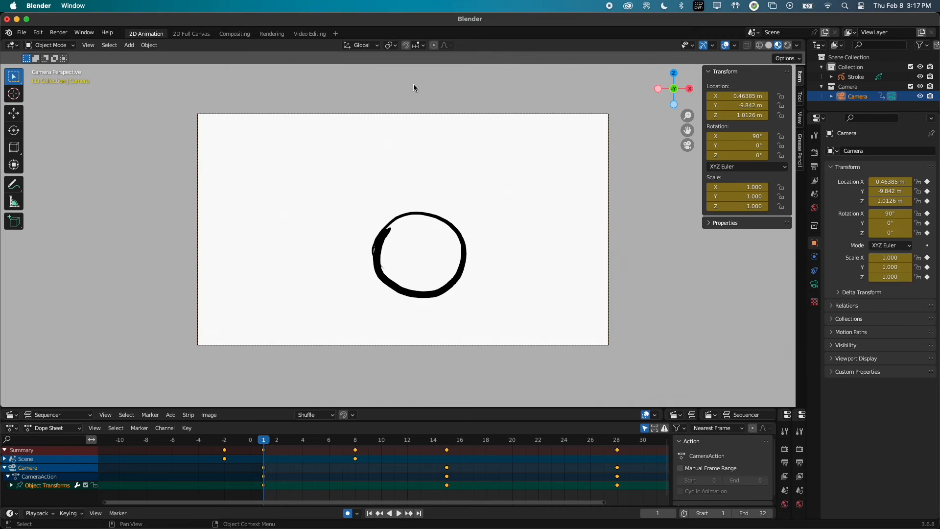
Add the general Animation workspace and frame the whole camera together with the circle in the 3D view.
left_click(337, 38)
mouse_move(333, 83)
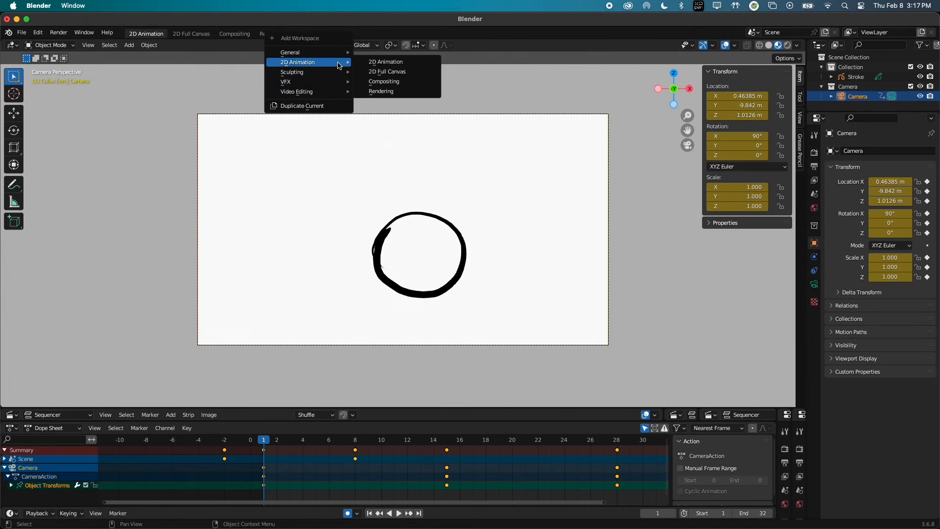
mouse_move(341, 54)
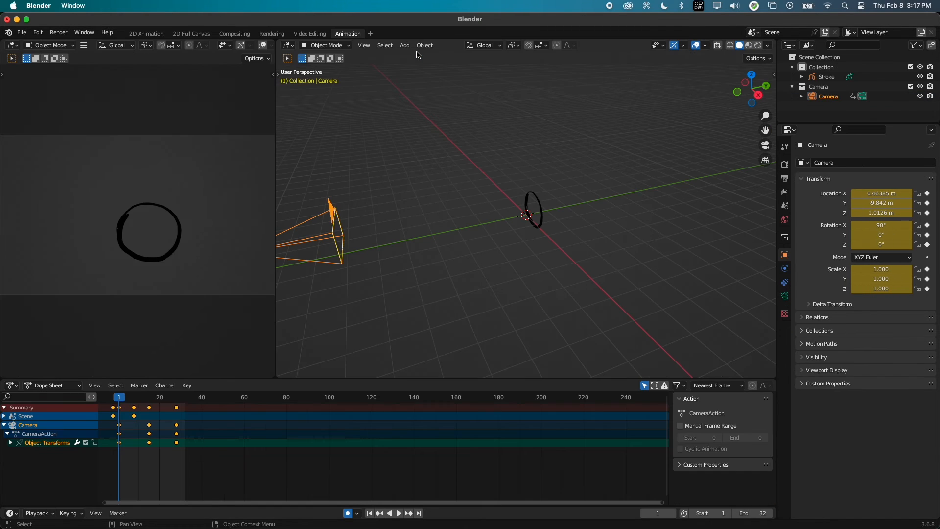
left_click(418, 53)
middle_click_drag(402, 250, 580, 238)
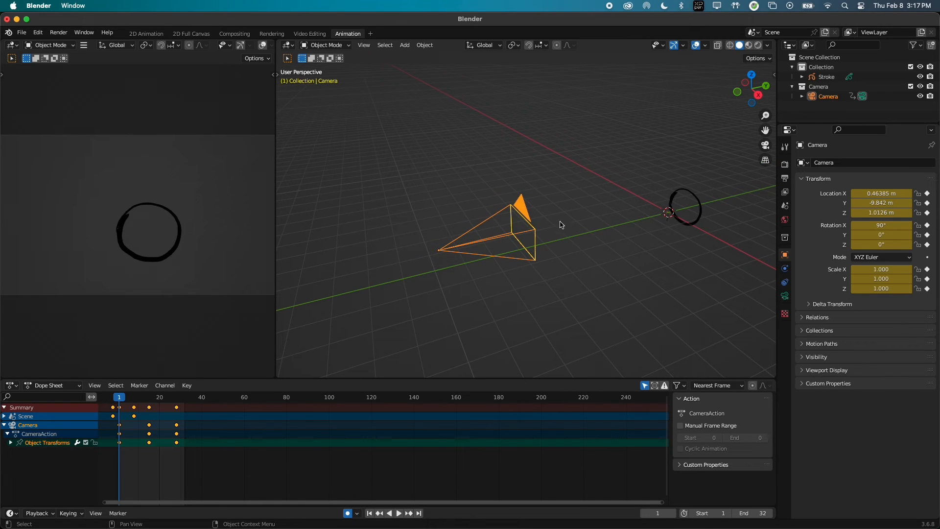
Try changing the camera's lens frame in the 3D view and shifting its X location on frame 15, cancelling the changes.
key("g")
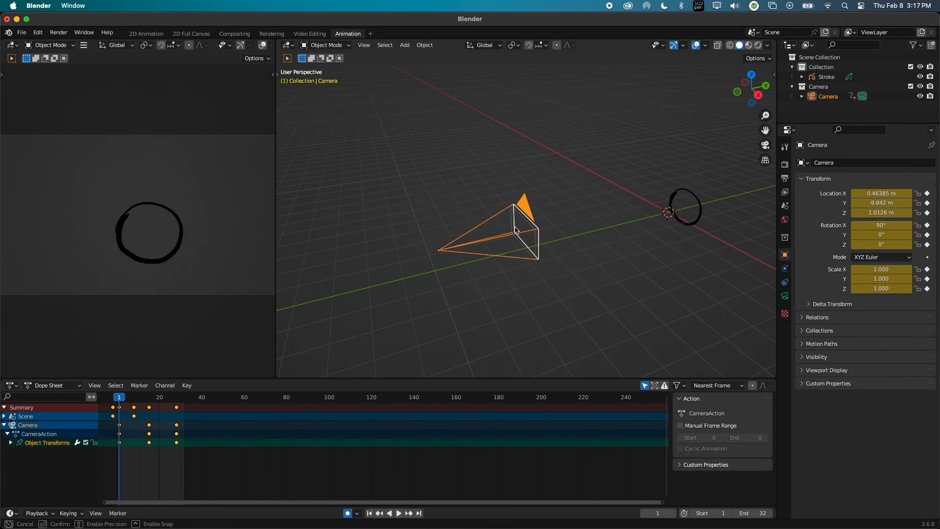
left_click_drag(514, 228, 538, 226)
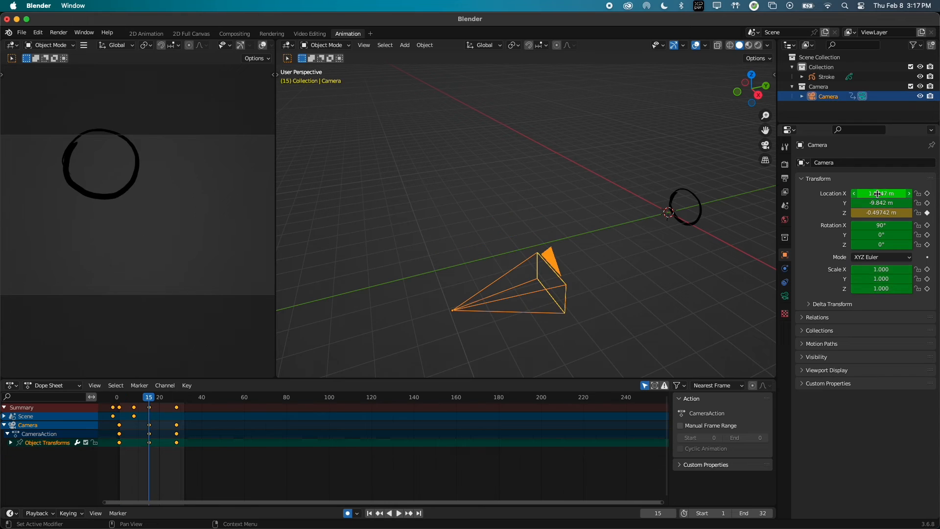
left_click_drag(878, 194, 802, 223)
key("Escape")
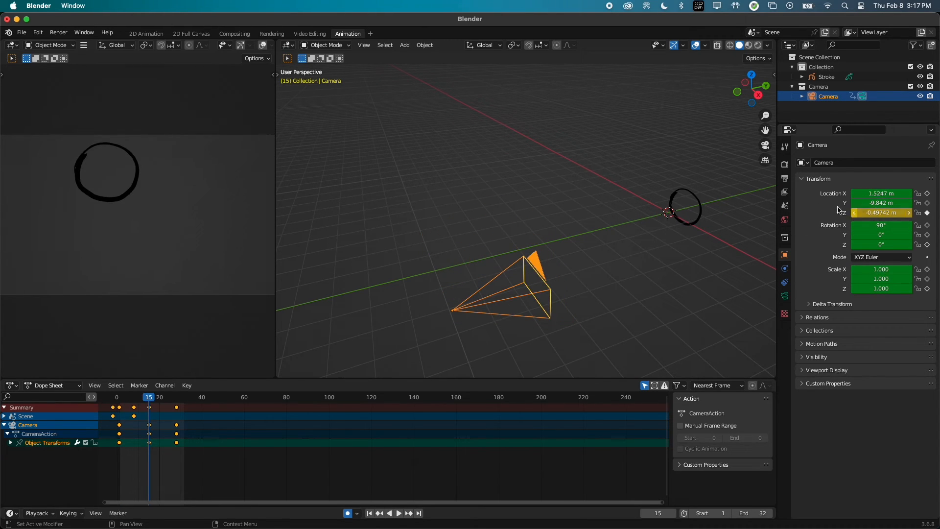
Return to the 2D Animation workspace and review the render, output, Film and scene settings.
left_click(364, 228)
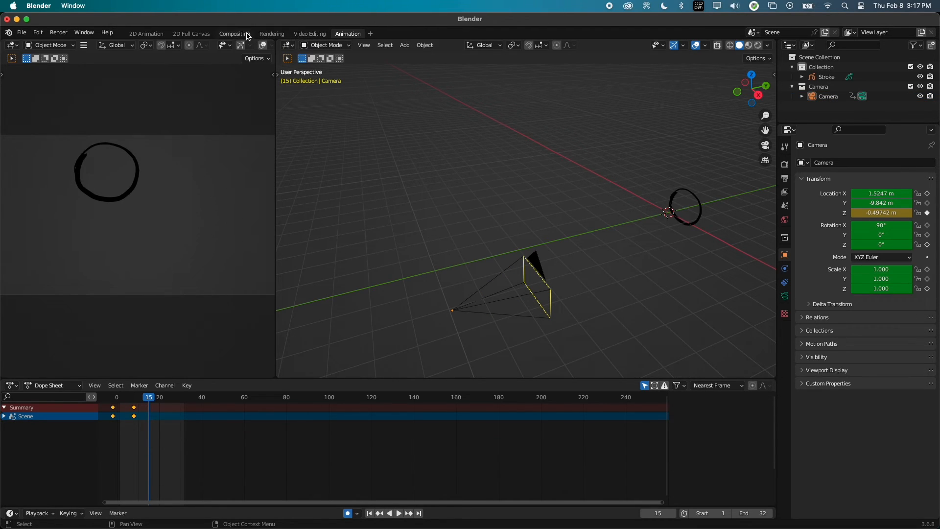
left_click(154, 33)
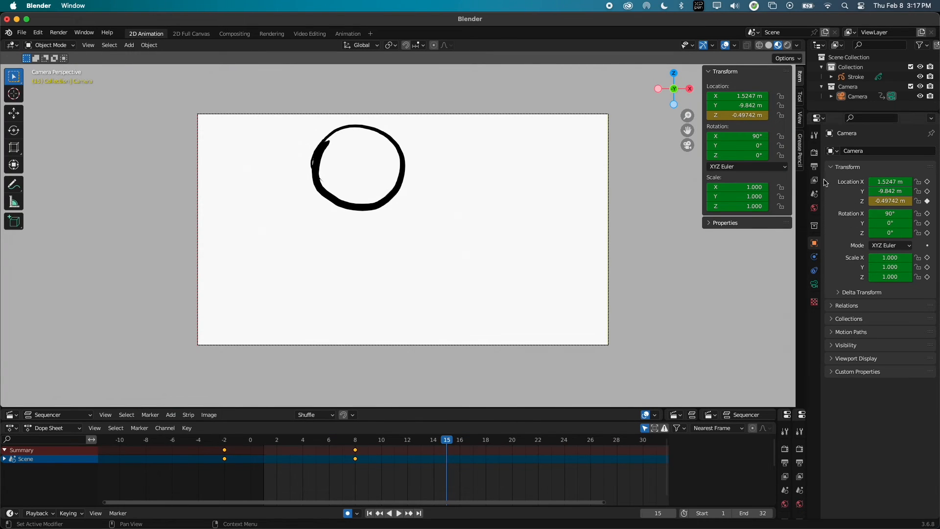
left_click(815, 152)
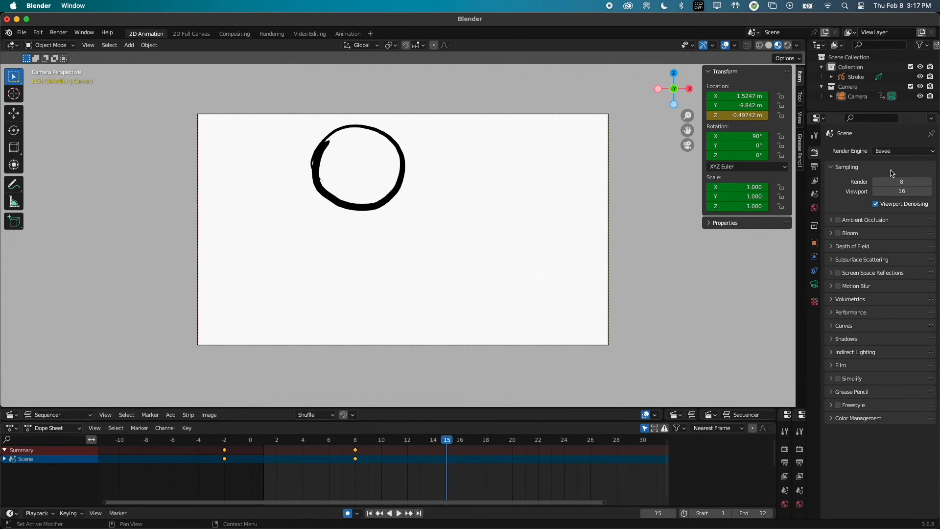
left_click(813, 167)
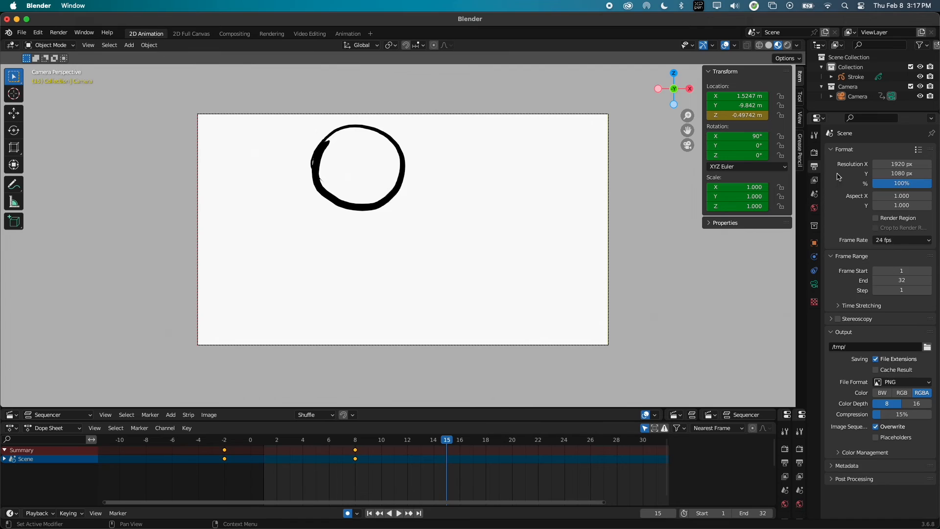
left_click(814, 152)
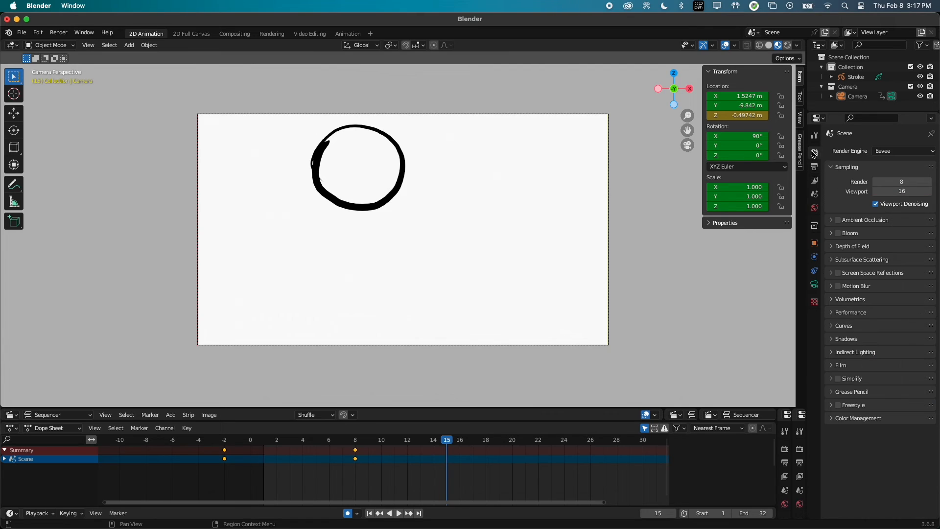
left_click(834, 365)
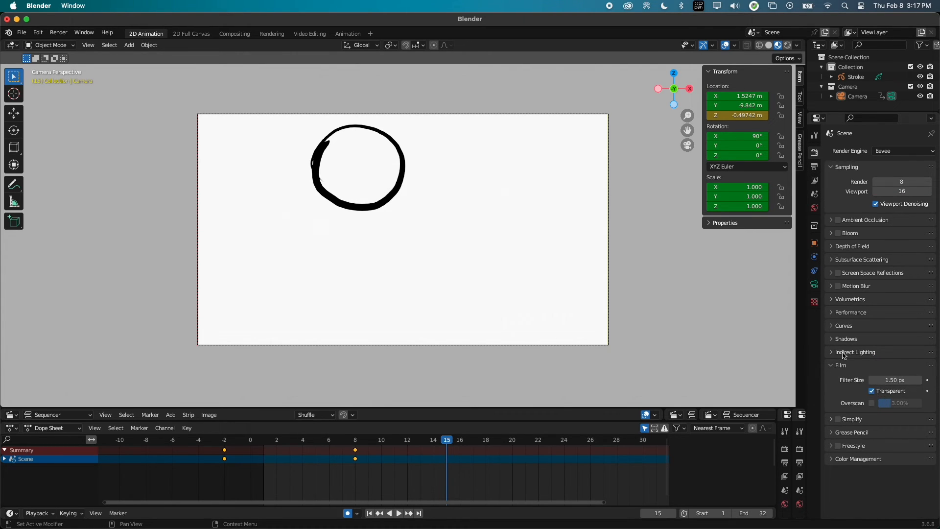
left_click(835, 365)
left_click(814, 194)
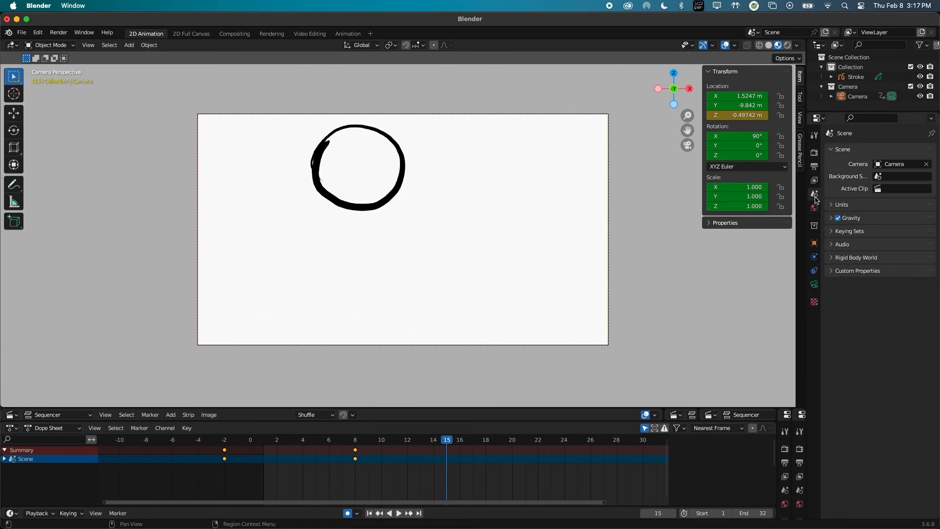
Browse to the Desktop and up to the home folder, and accept it as the render output location.
left_click(814, 166)
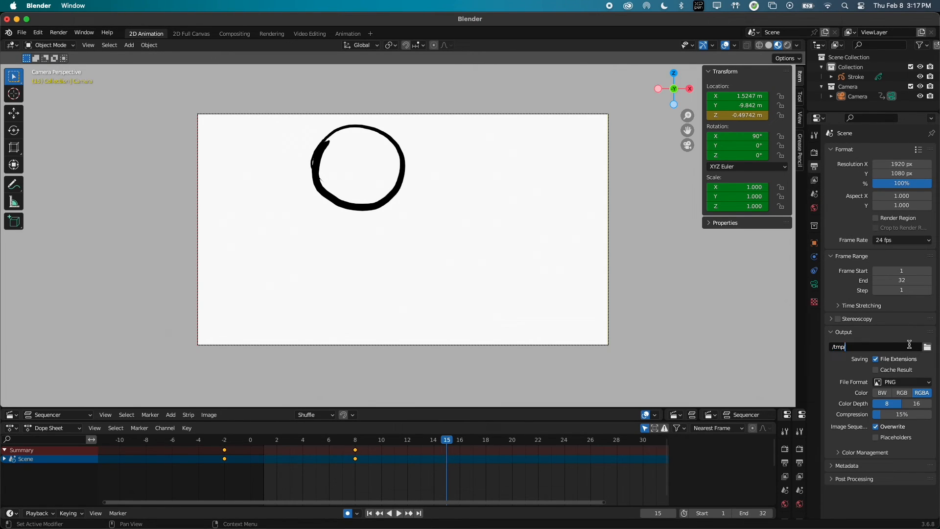
left_click(926, 347)
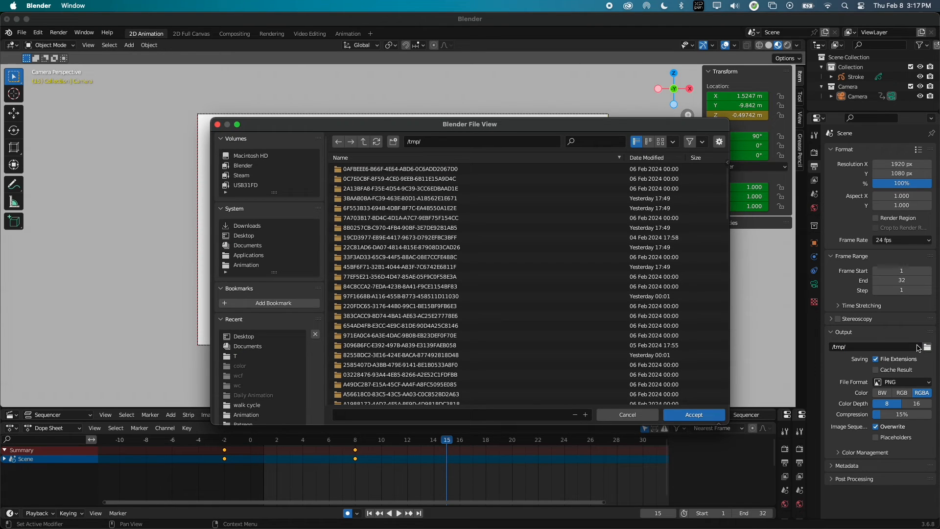
left_click(921, 346)
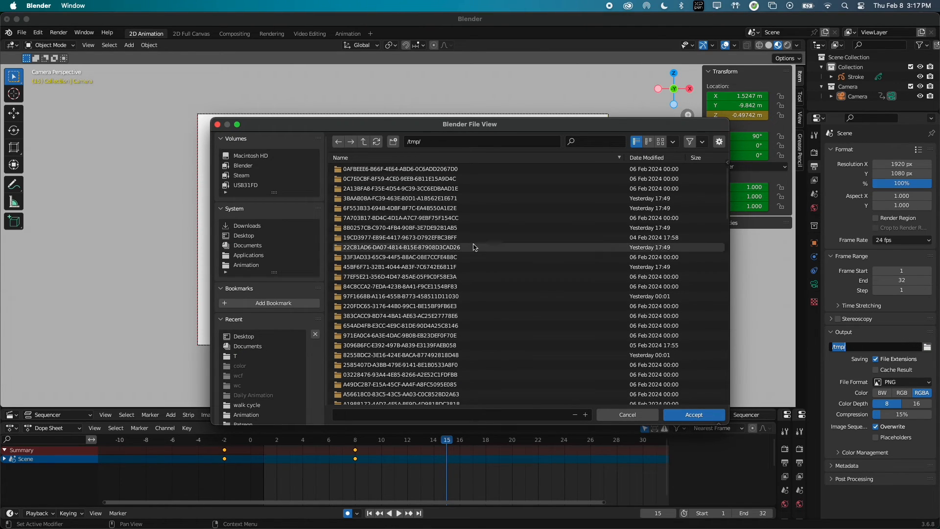
left_click(261, 235)
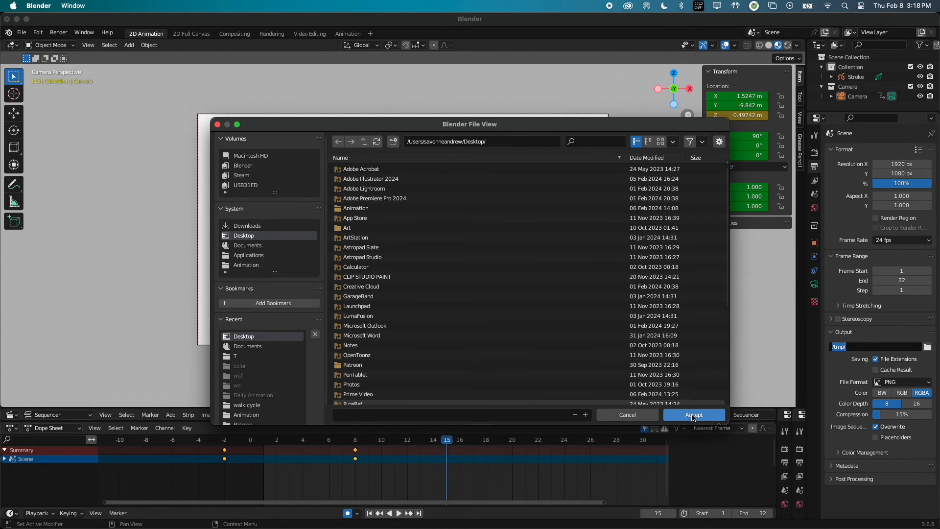
key("p")
key("n")
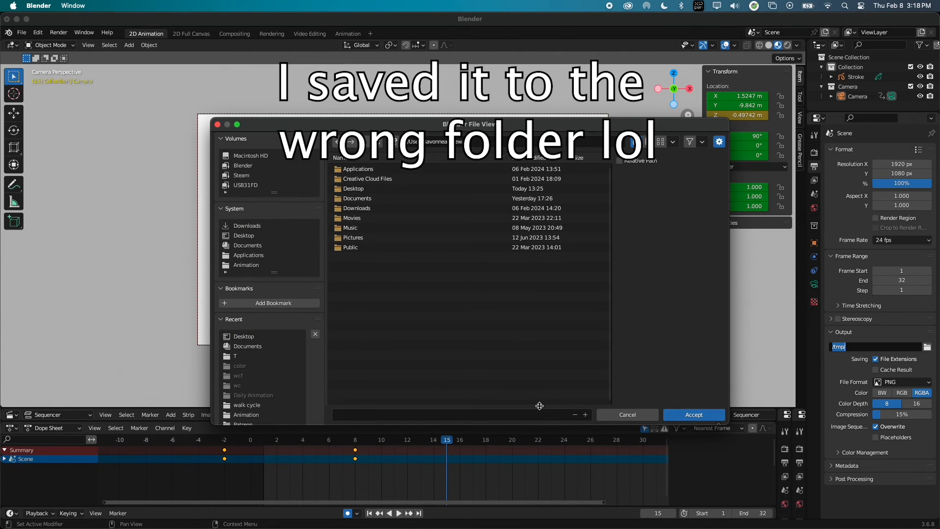
left_click(498, 414)
left_click(702, 414)
left_click(712, 411)
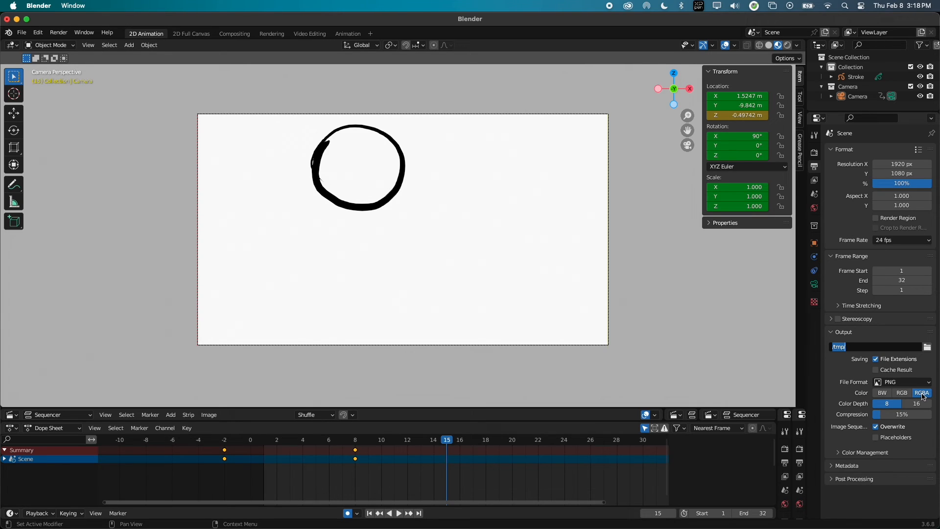
Try the BW and RGB color modes for the PNG output, then return to RGBA.
left_click(901, 392)
left_click(883, 392)
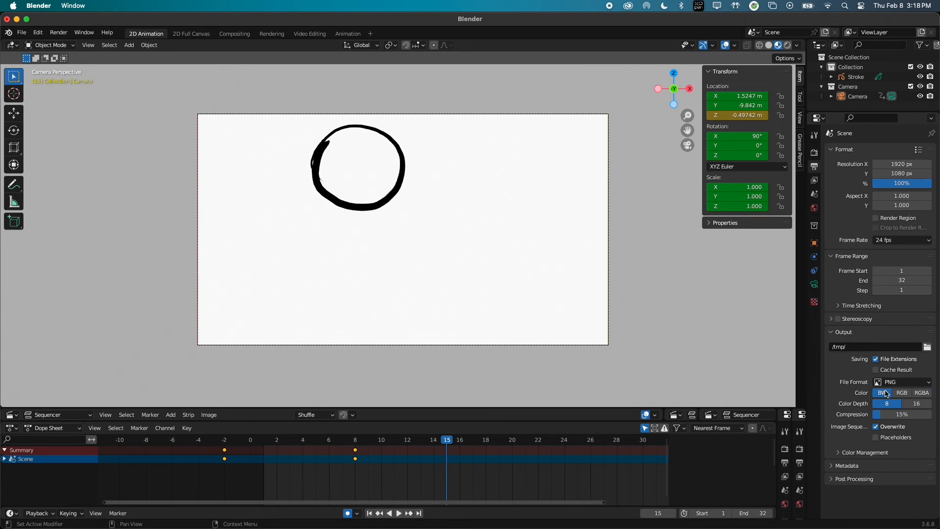
left_click(920, 392)
left_click(884, 392)
left_click(908, 394)
left_click(926, 394)
Expand the Color Management and Metadata settings of the output to review them.
left_click(843, 452)
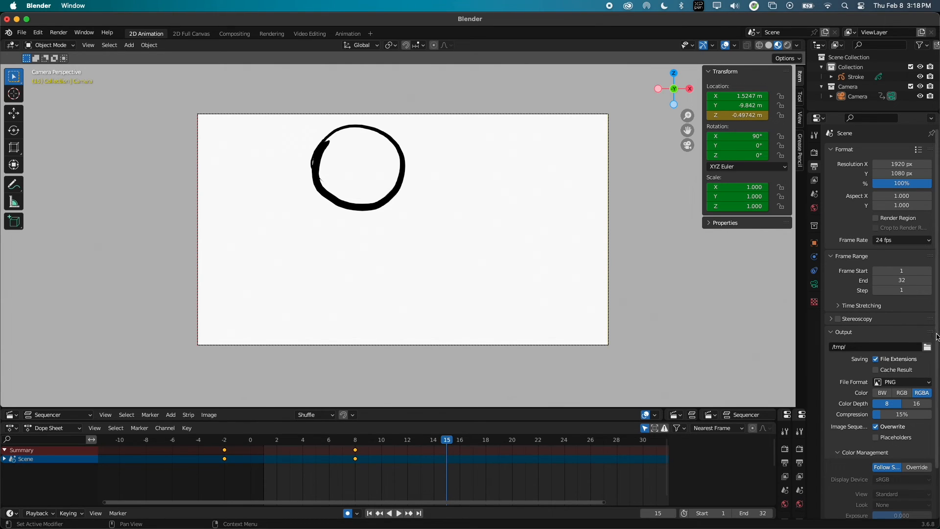
scroll(924, 443, "down", 3)
left_click(839, 498)
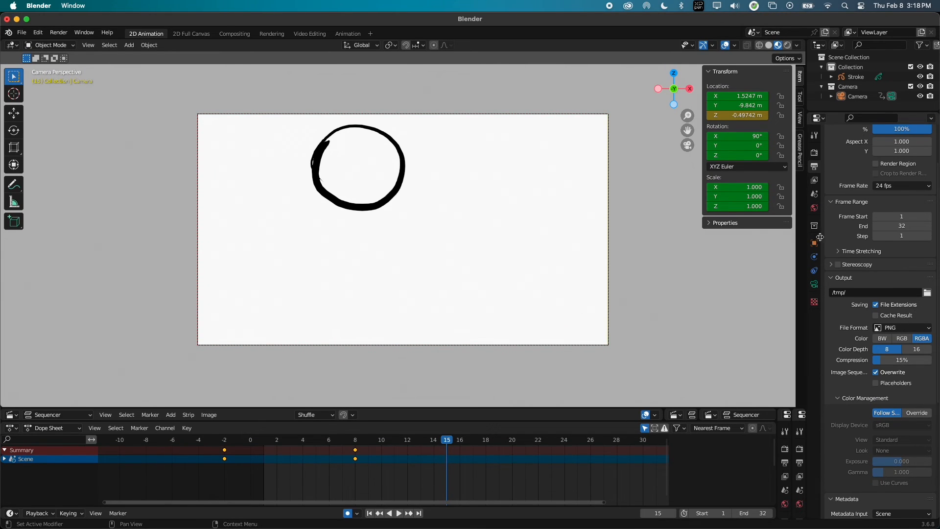
left_click(59, 32)
Set the output file format to FFmpeg Video and expand its Encoding settings.
left_click(904, 328)
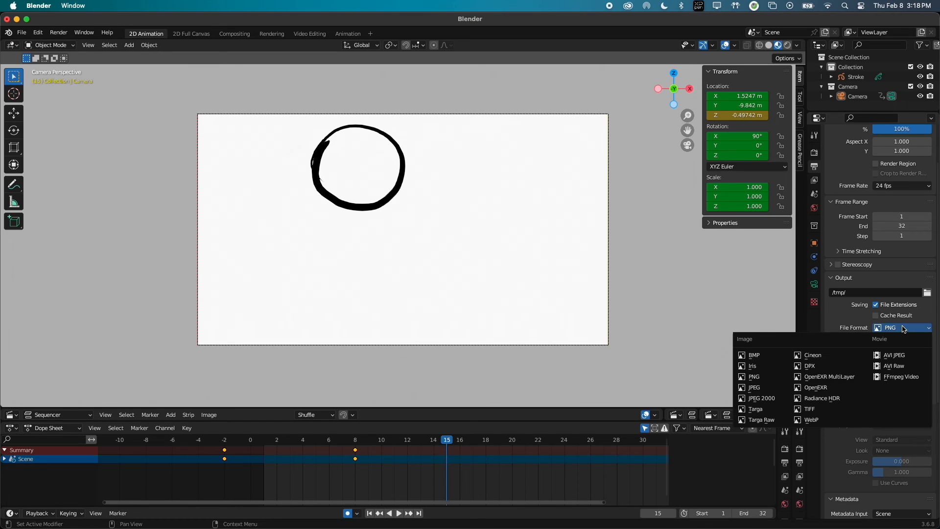
left_click(899, 378)
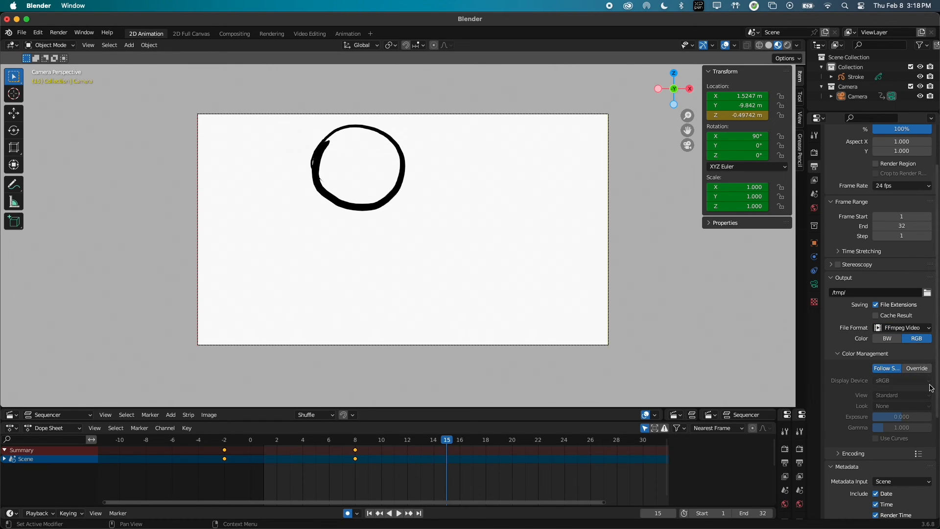
scroll(921, 383, "down", 5)
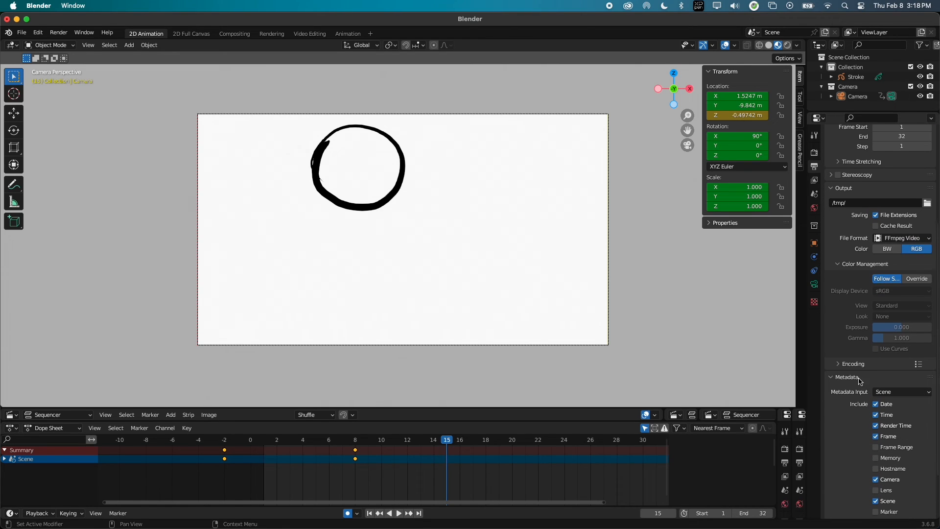
left_click(846, 365)
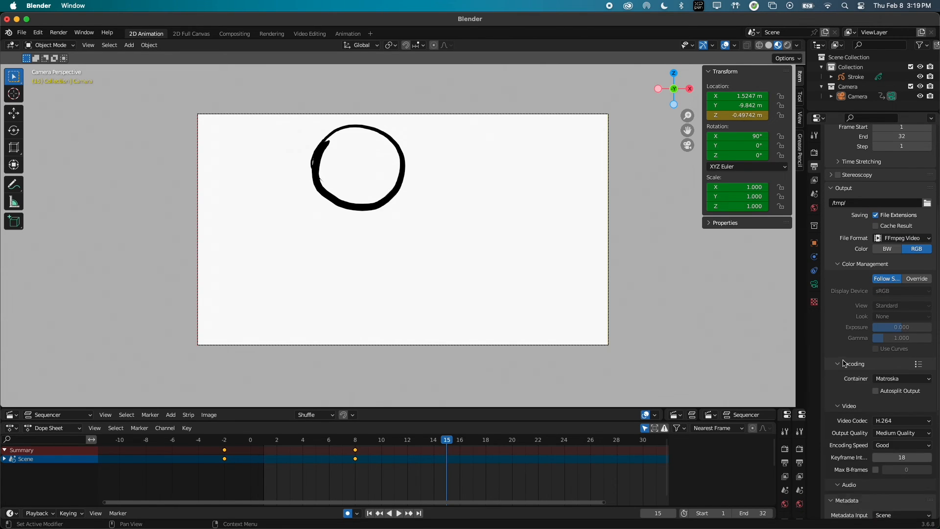
Set the encoding container to QuickTime and the video codec to QT rle / QT Animation.
left_click(919, 382)
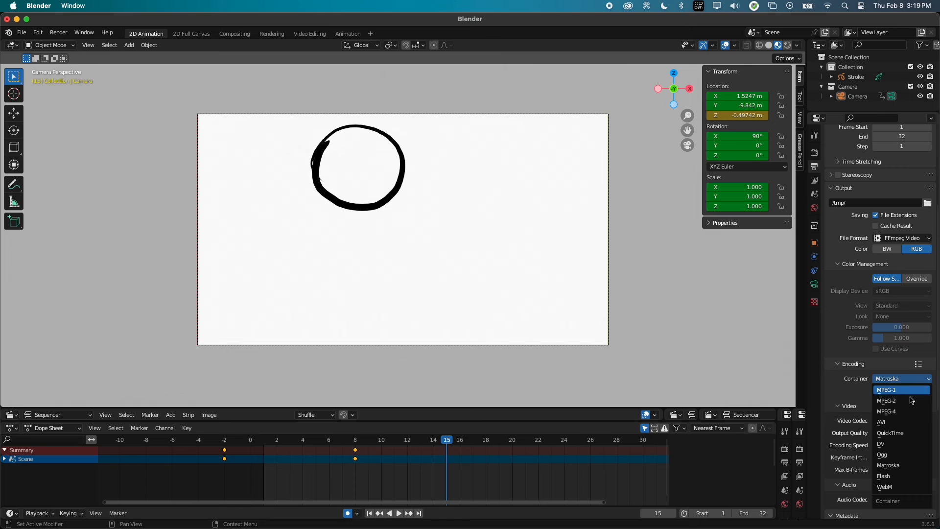
left_click(902, 433)
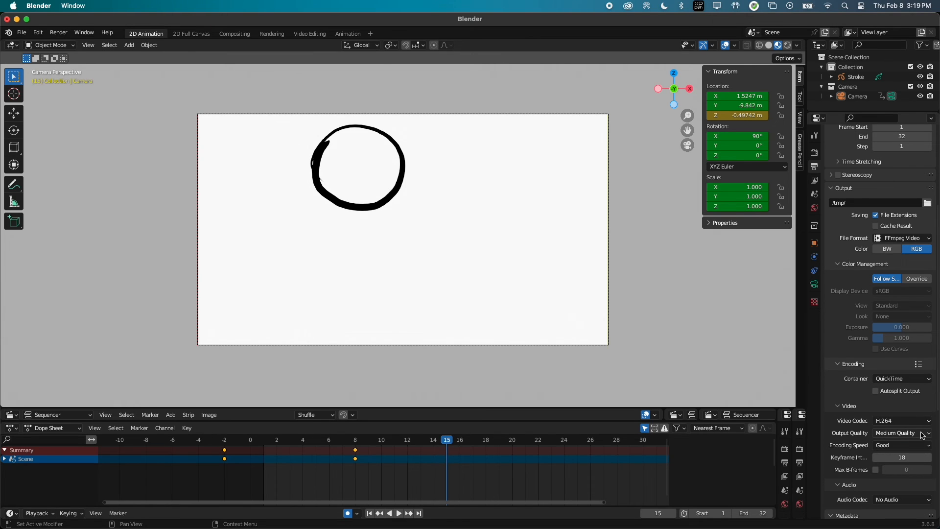
left_click(916, 422)
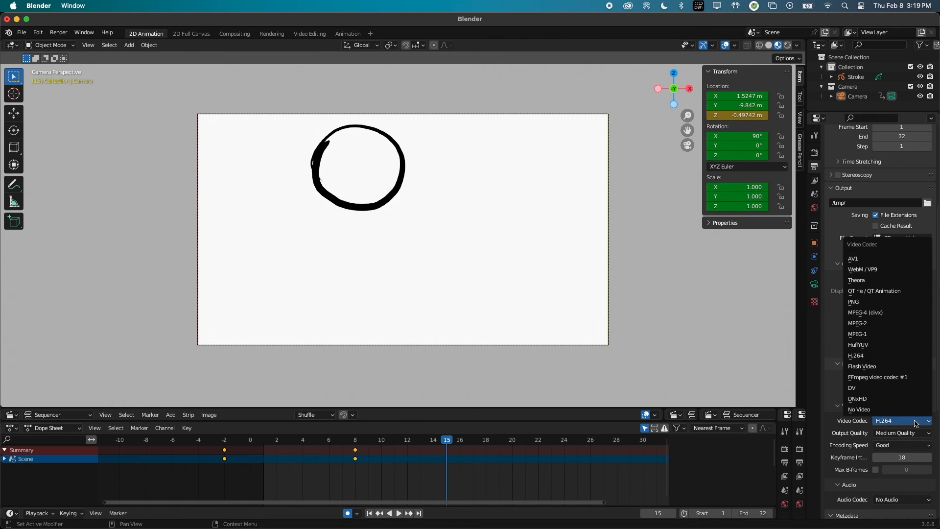
left_click(900, 292)
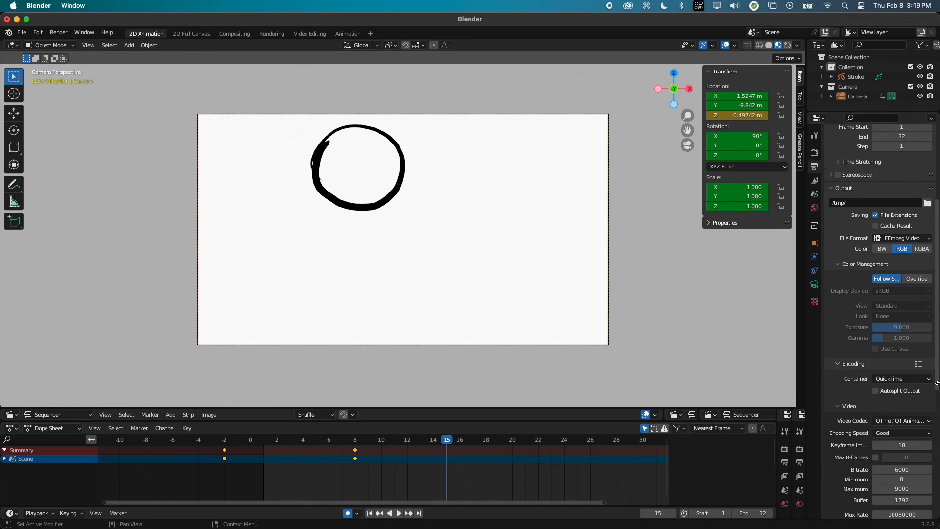
Set the audio codec of the video output to AAC.
scroll(935, 376, "down", 1)
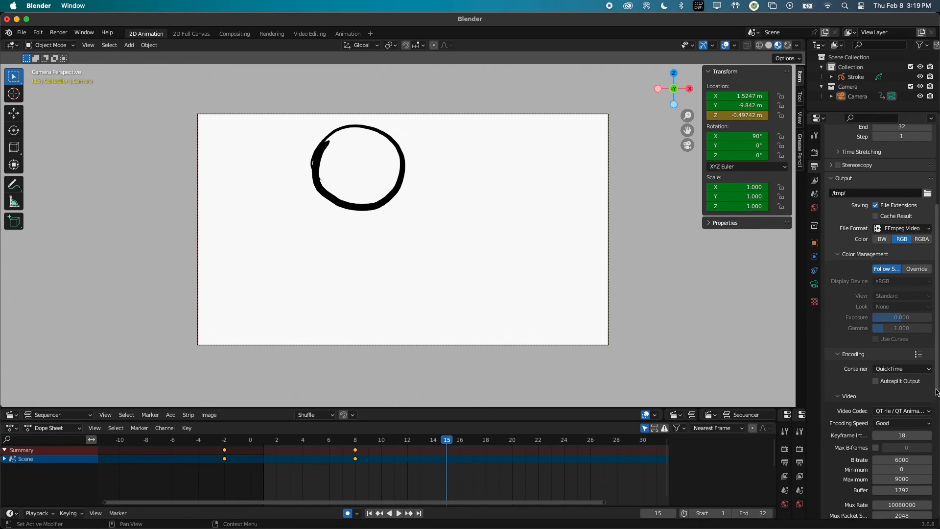
scroll(935, 403, "down", 10)
scroll(933, 481, "down", 2)
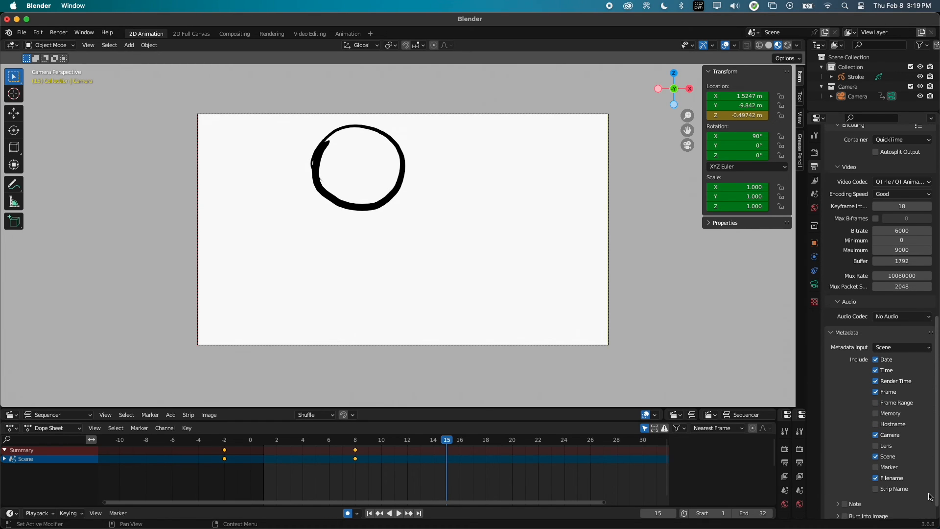
left_click(901, 312)
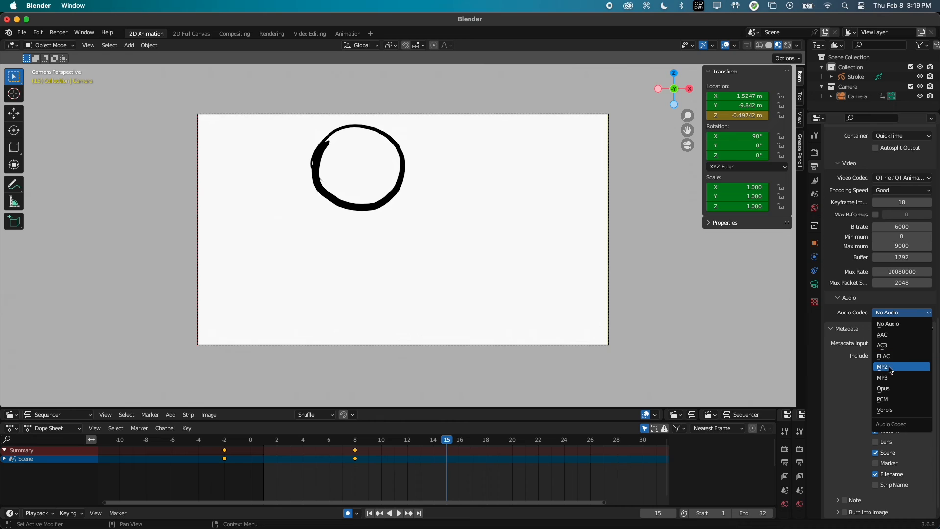
left_click(892, 338)
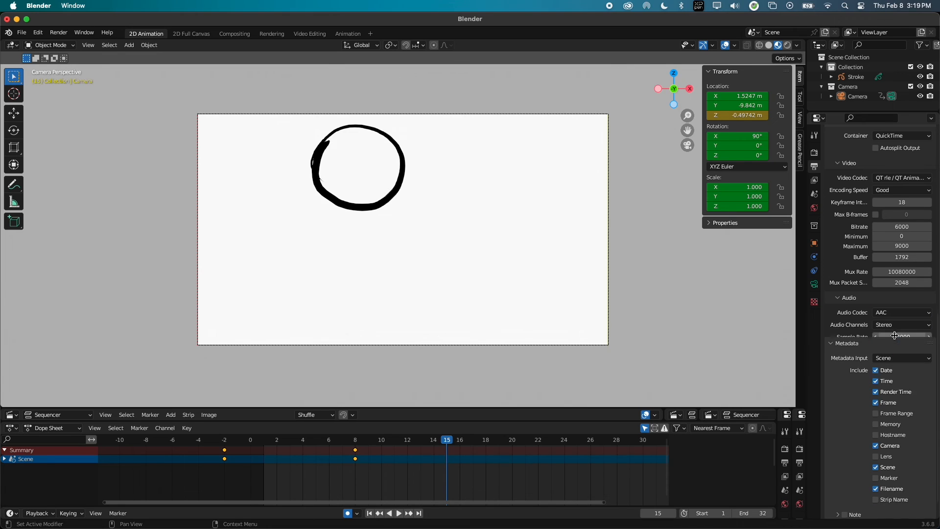
Switch the 3D view to rendered shading and try the Film's Transparent option, turning it off again.
left_click(59, 33)
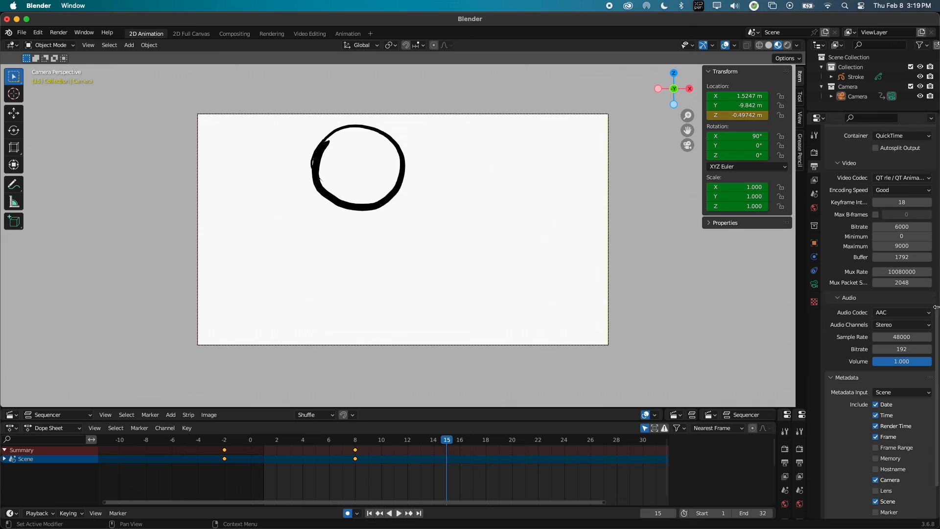
left_click(814, 153)
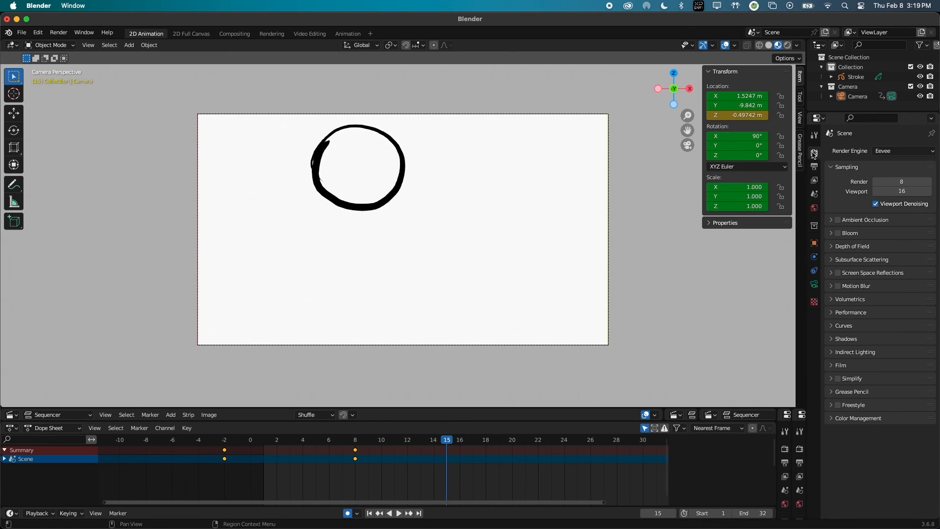
left_click(837, 366)
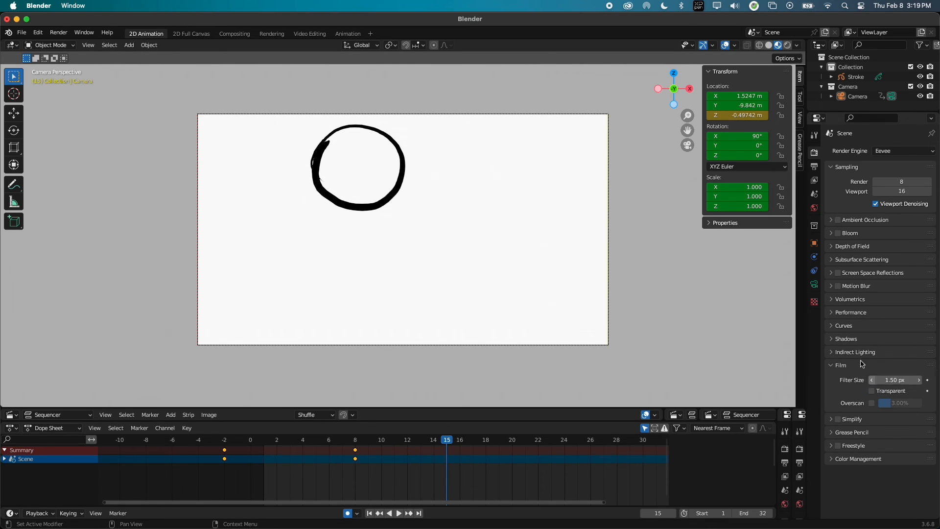
left_click(786, 45)
left_click(872, 391)
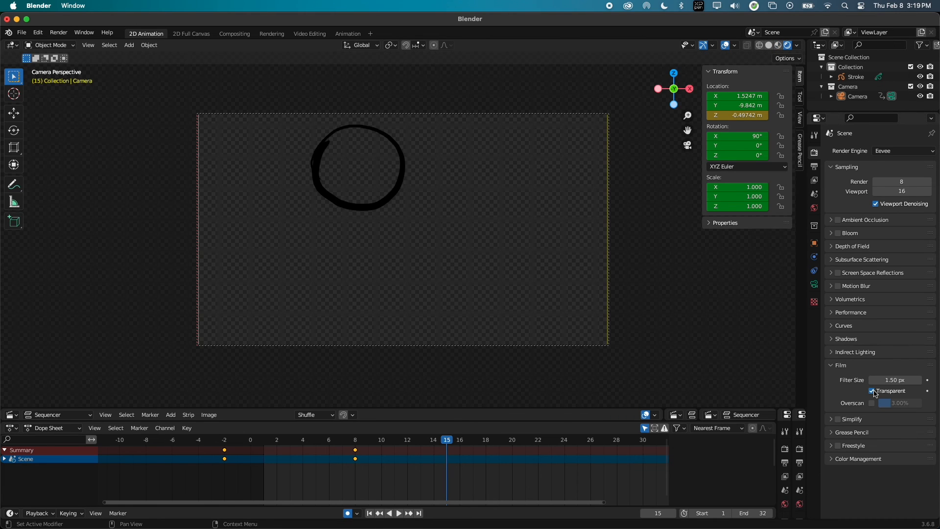
left_click(872, 391)
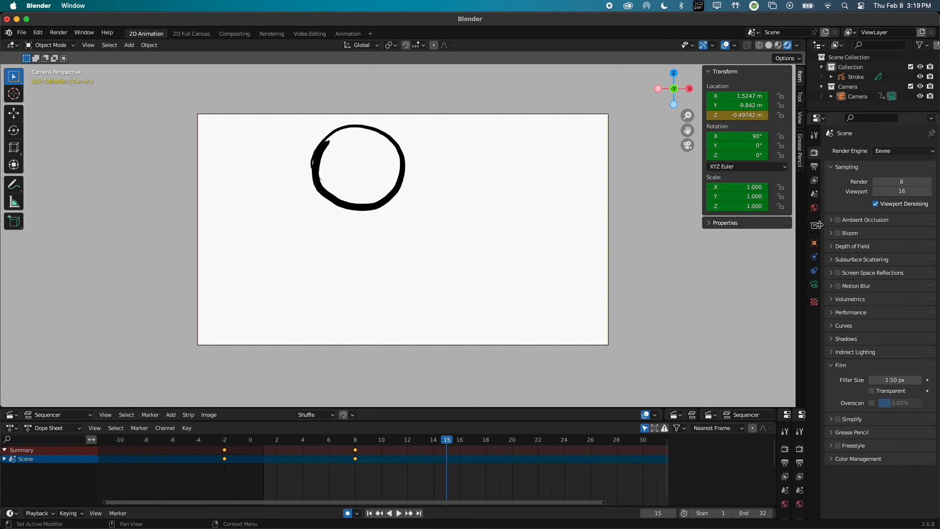
Set the output's encoding container to MPEG-4 and its video codec to H.264.
left_click(816, 166)
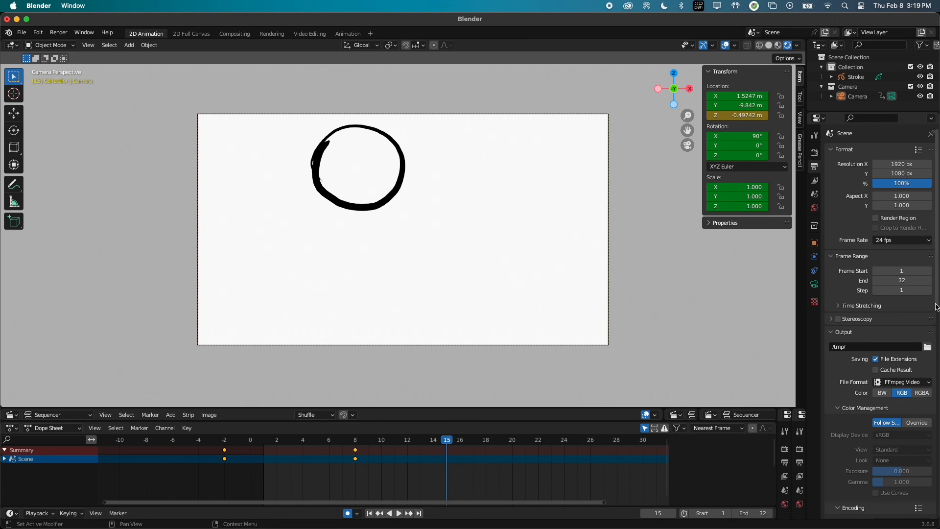
left_click_drag(936, 283, 924, 354)
scroll(923, 354, "down", 3)
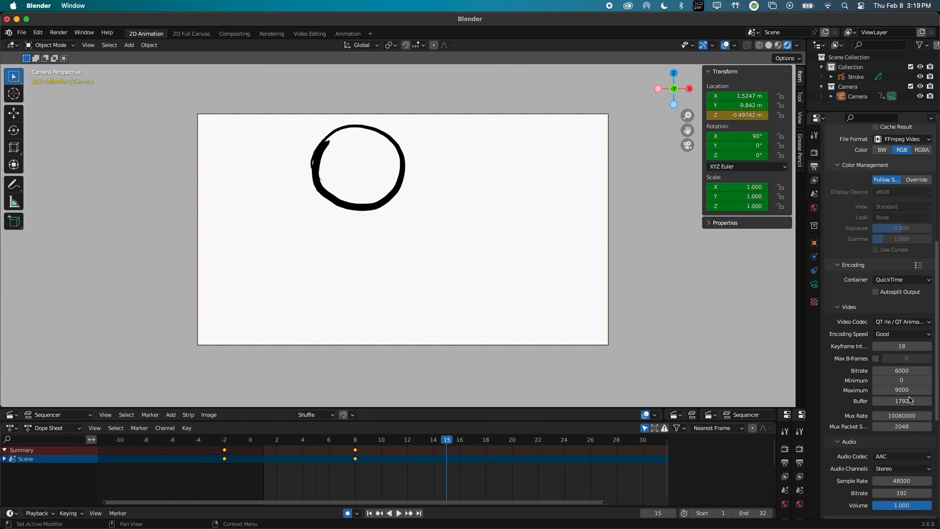
left_click(916, 313)
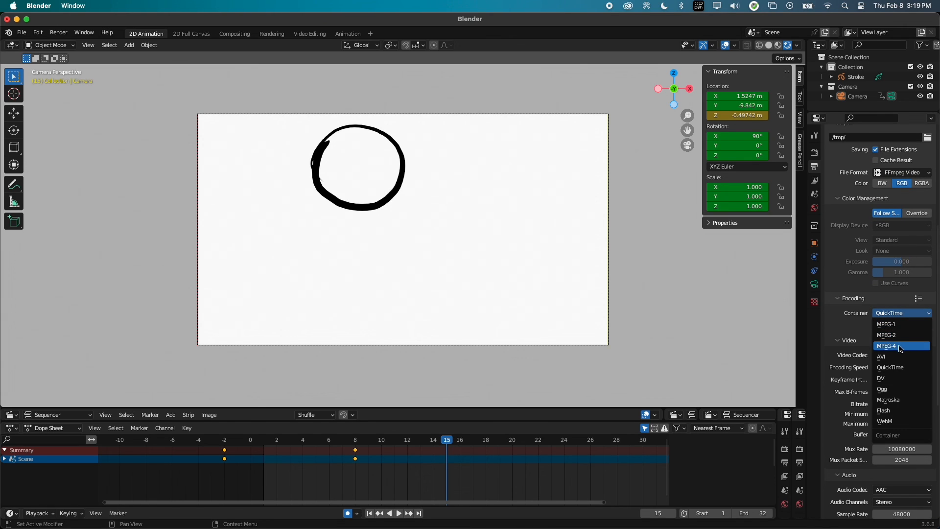
left_click(902, 349)
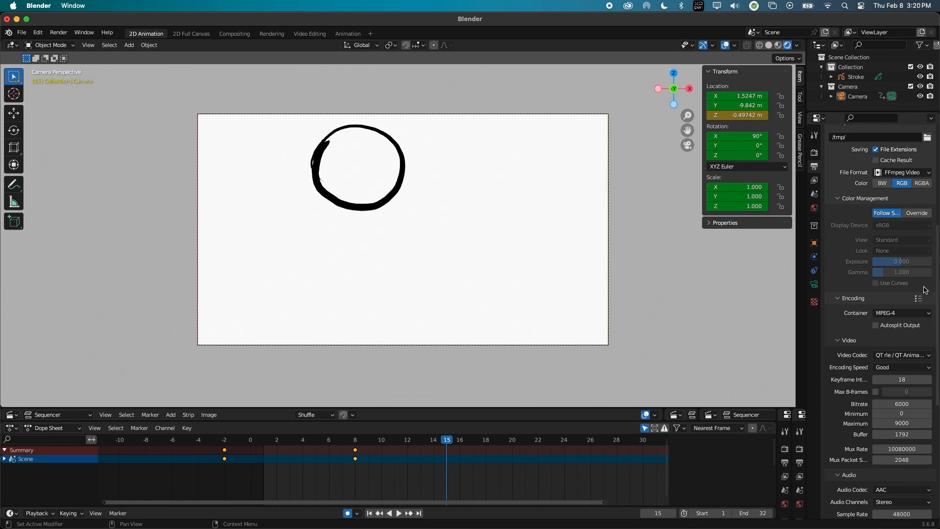
left_click(923, 361)
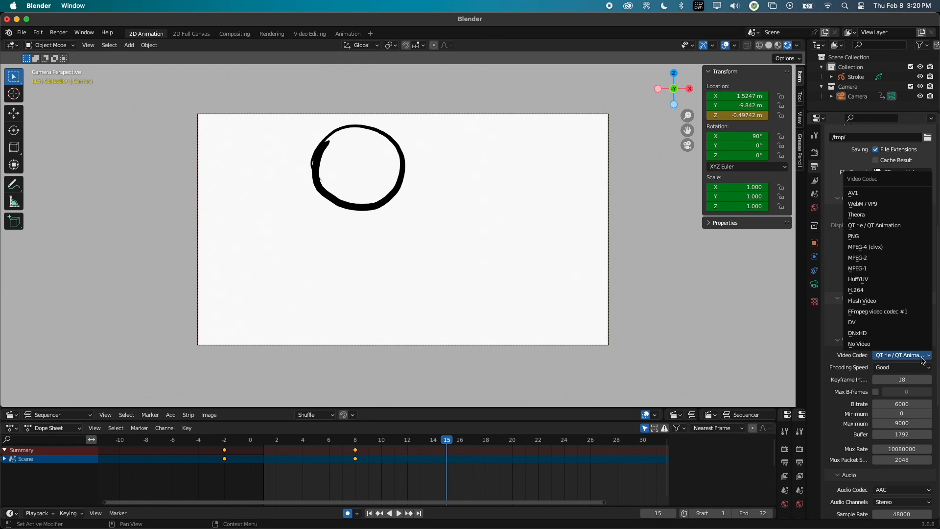
left_click(881, 293)
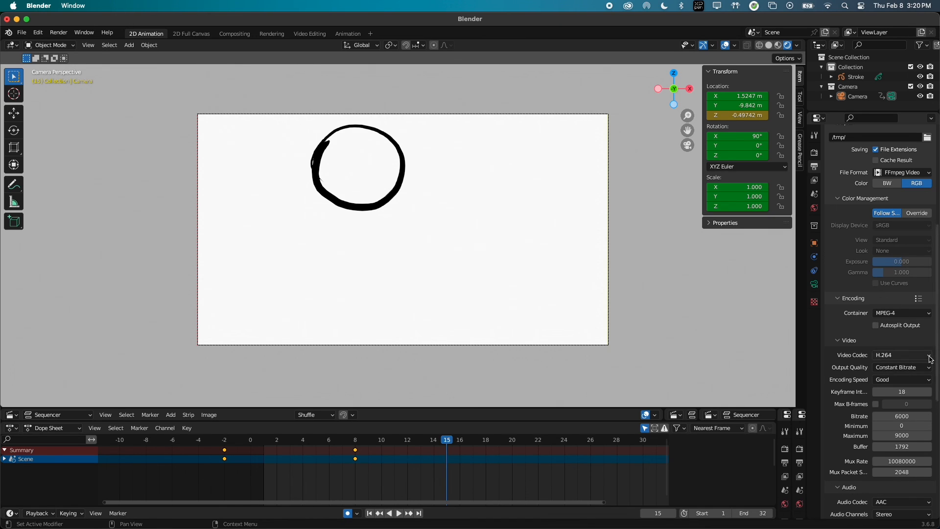
Render the whole animation with the current output settings.
scroll(930, 338, "up", 2)
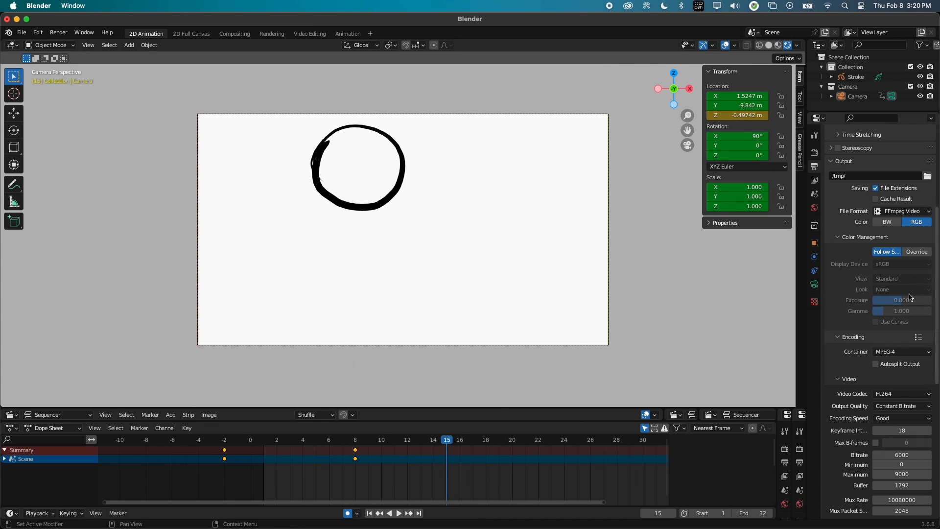
left_click(59, 33)
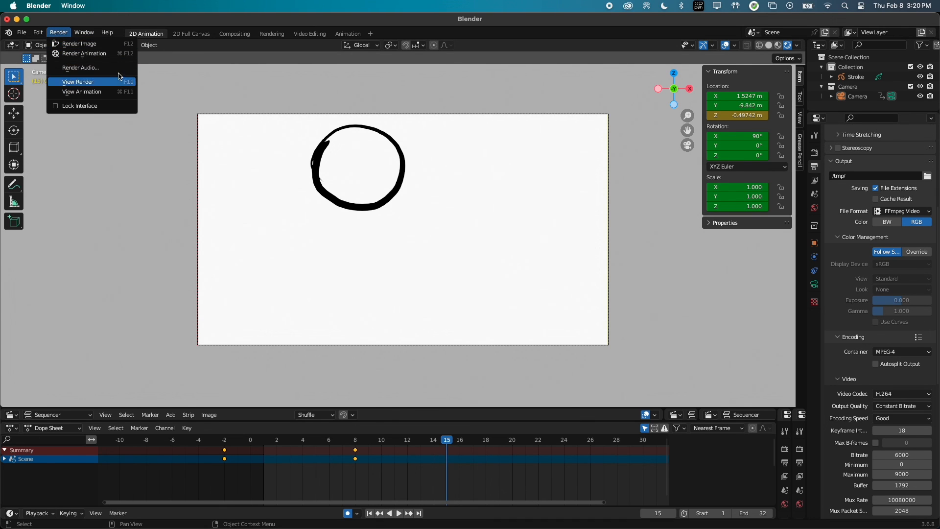
left_click(117, 54)
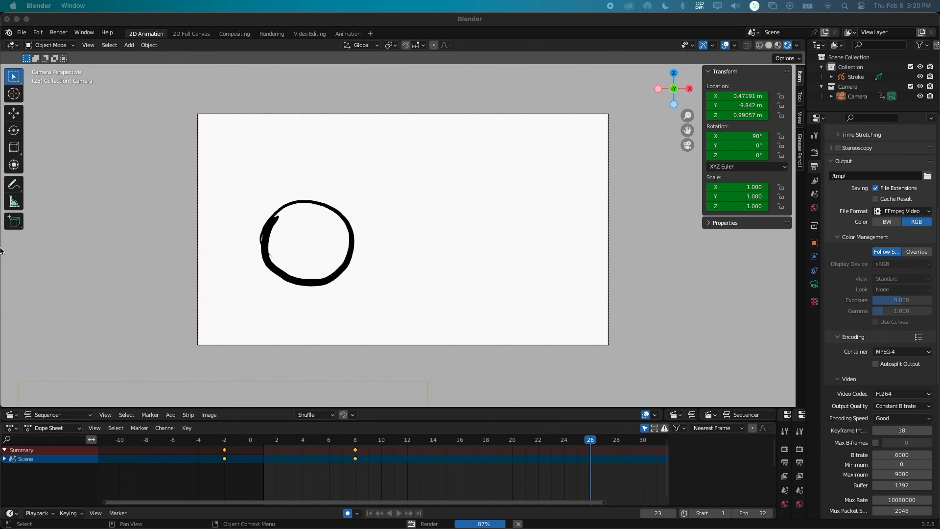
Minimise the open windows, preview the rendered file png0001-0032.mp4 from the desktop, and close the preview.
left_click(17, 19)
left_click(53, 129)
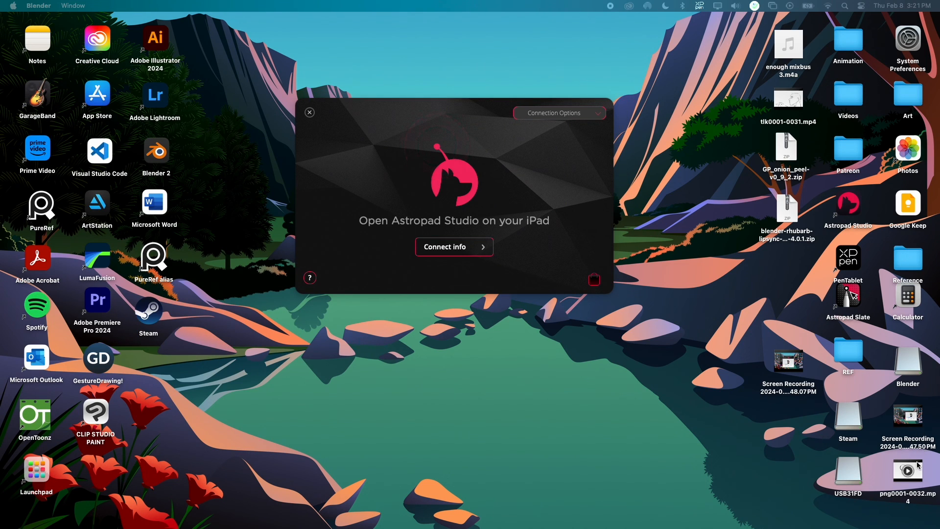
left_click(918, 470)
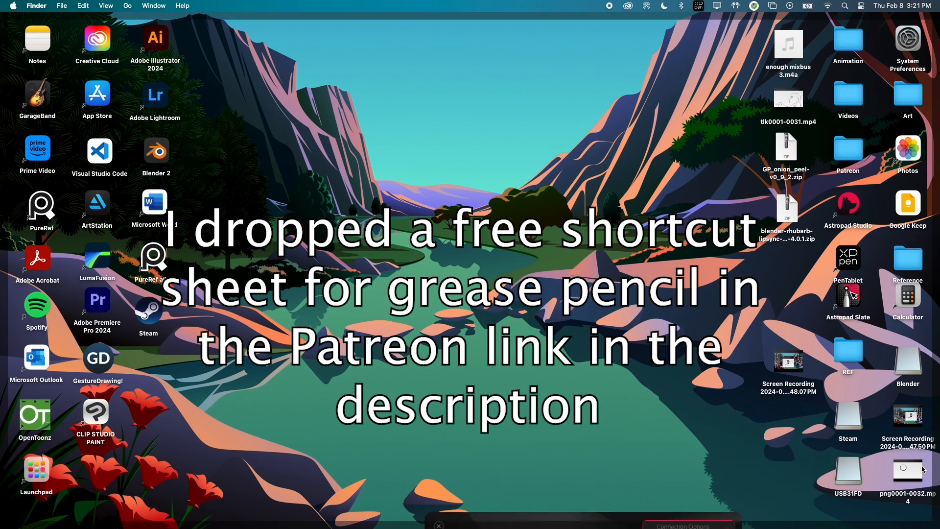
key("space")
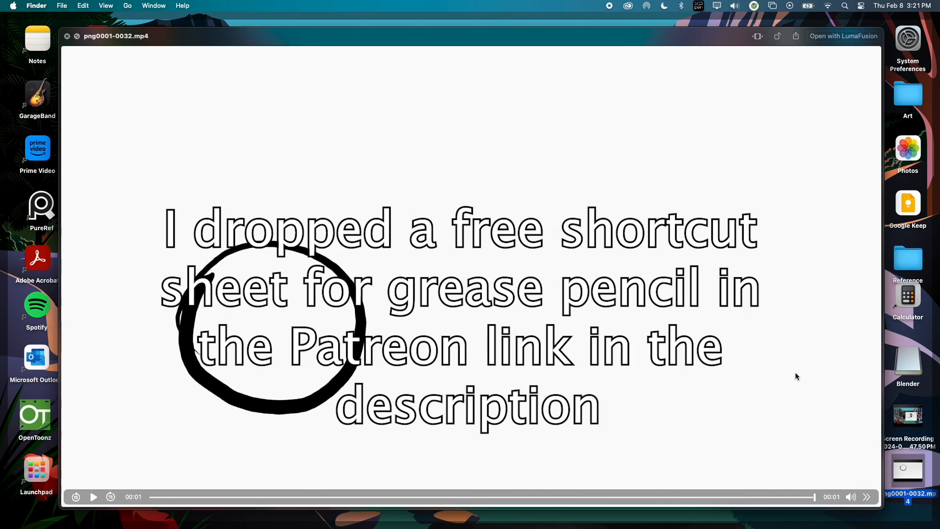
left_click(70, 36)
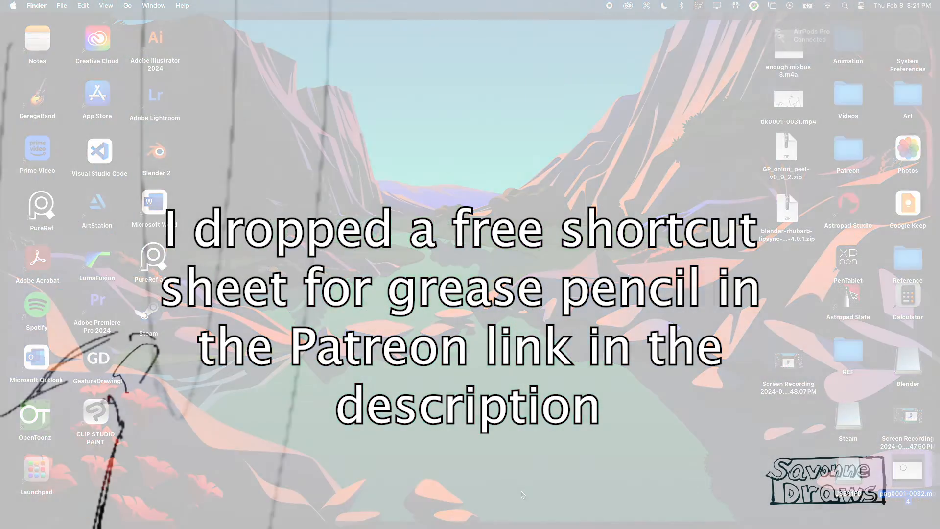